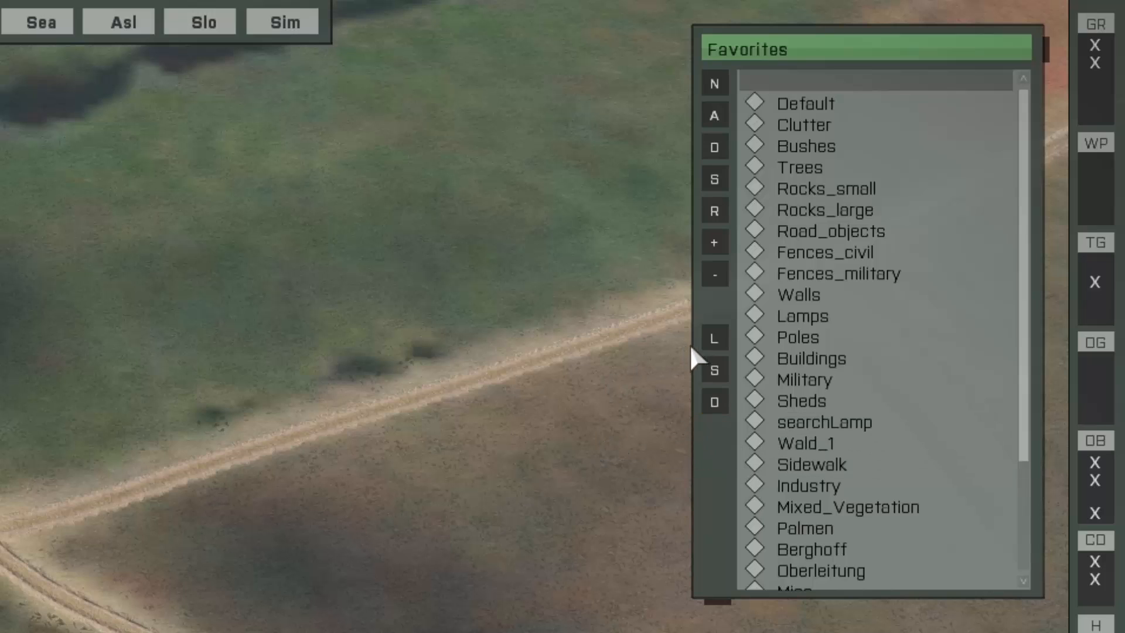
Step: Switch the favorites window to the MultiBrushs list
click(711, 341)
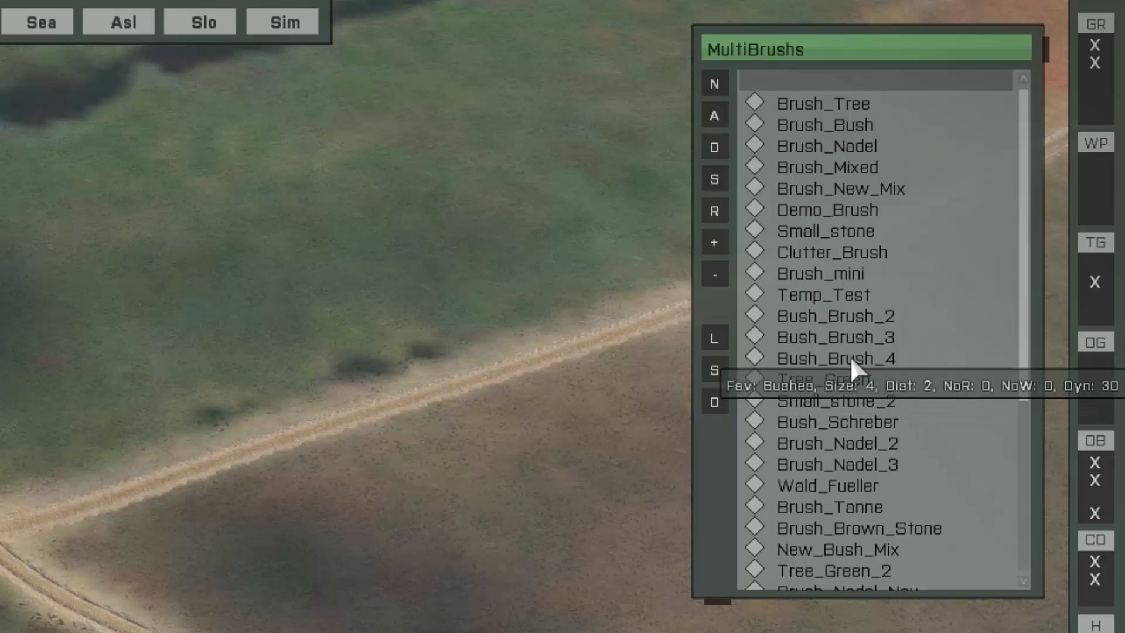
key(f)
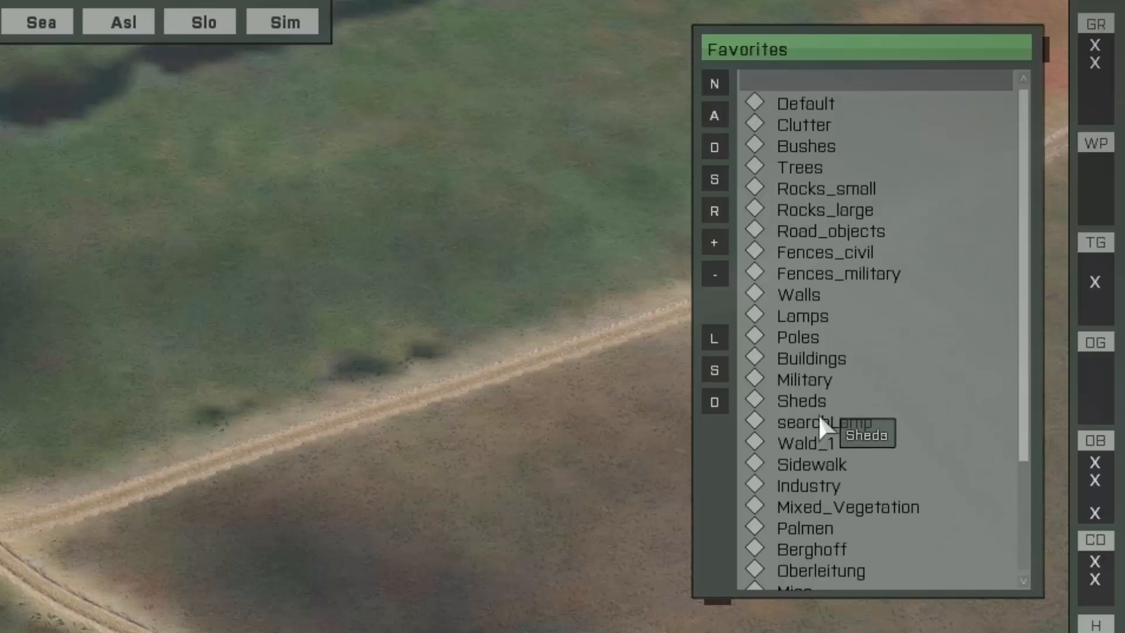
click(721, 344)
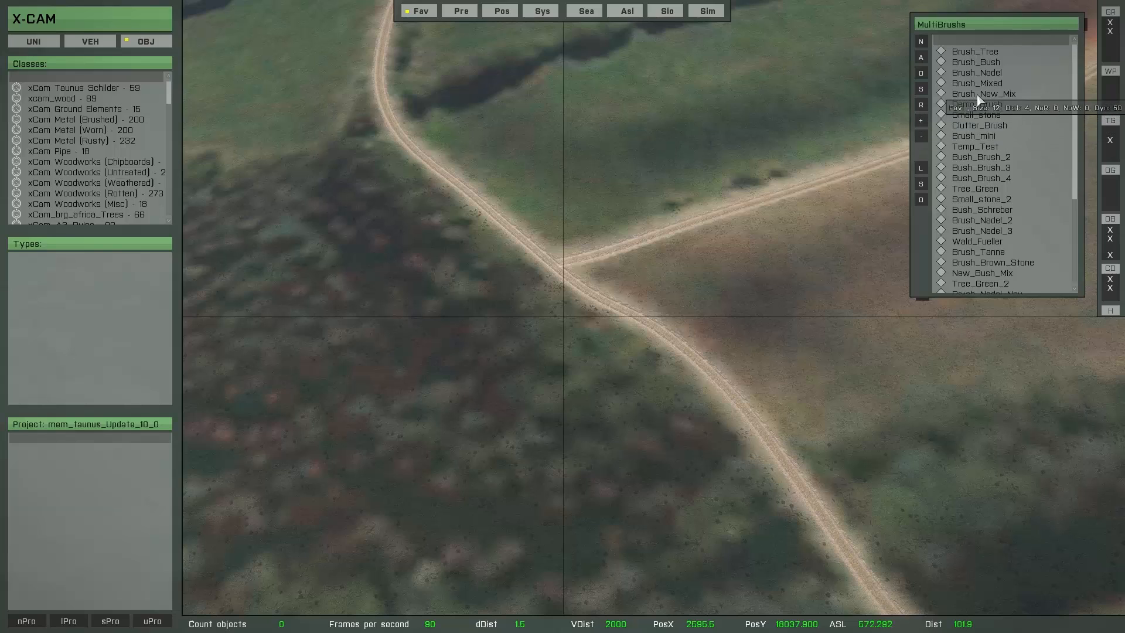
Step: Preview the Brush_Nadel and Small_stone multibrushes over the terrain, leaving each without placing objects
click(964, 85)
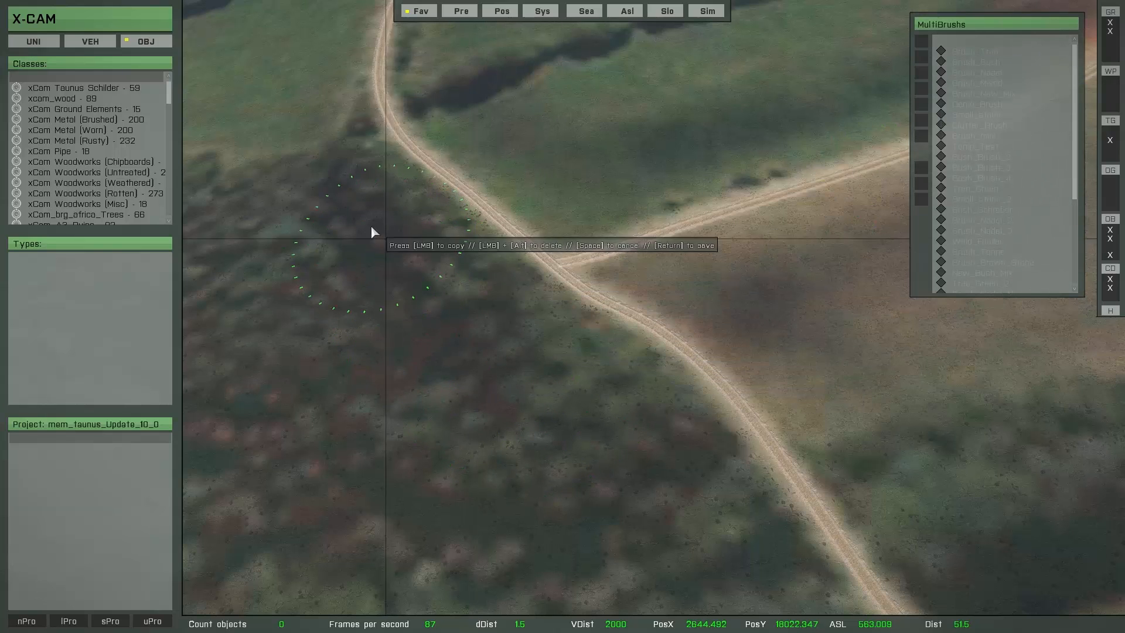
right_click(459, 350)
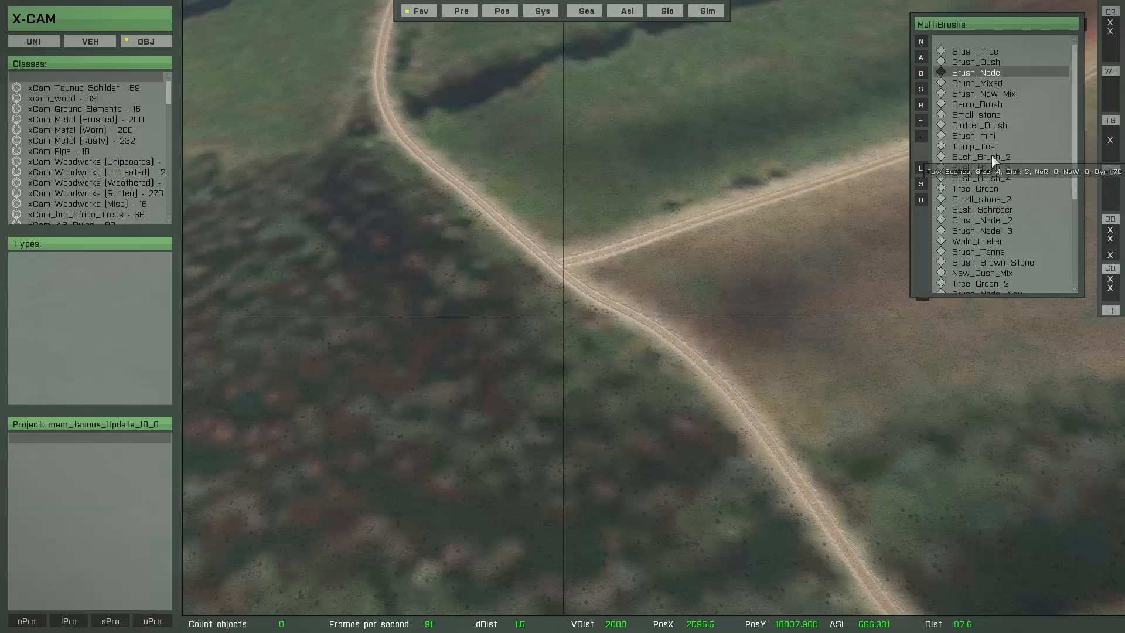
click(971, 119)
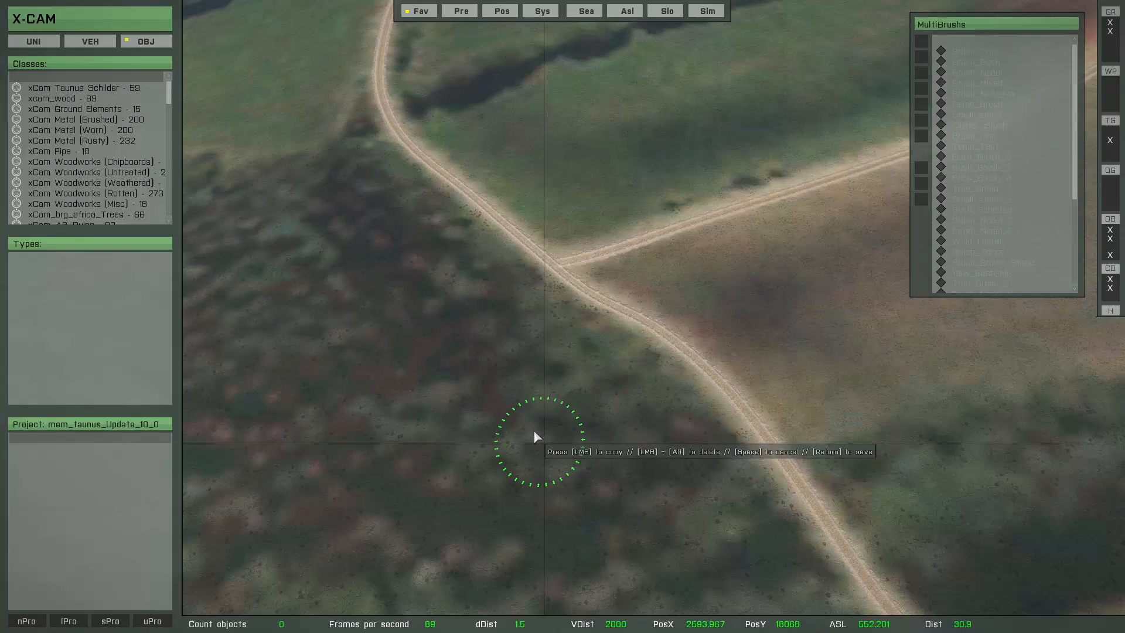
key(space)
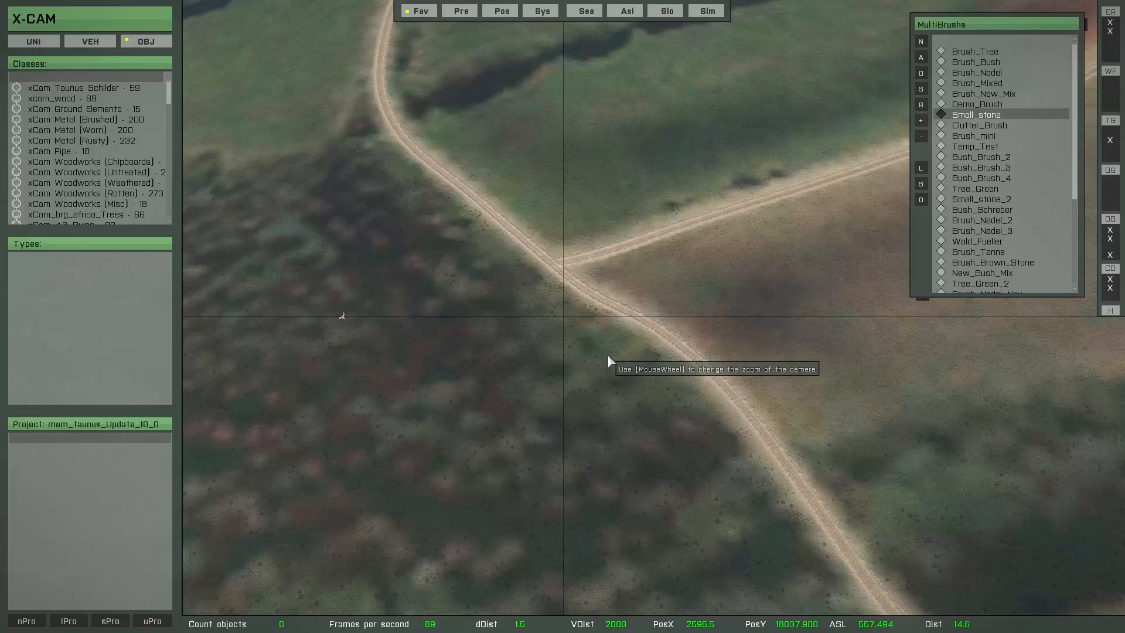
right_click(532, 418)
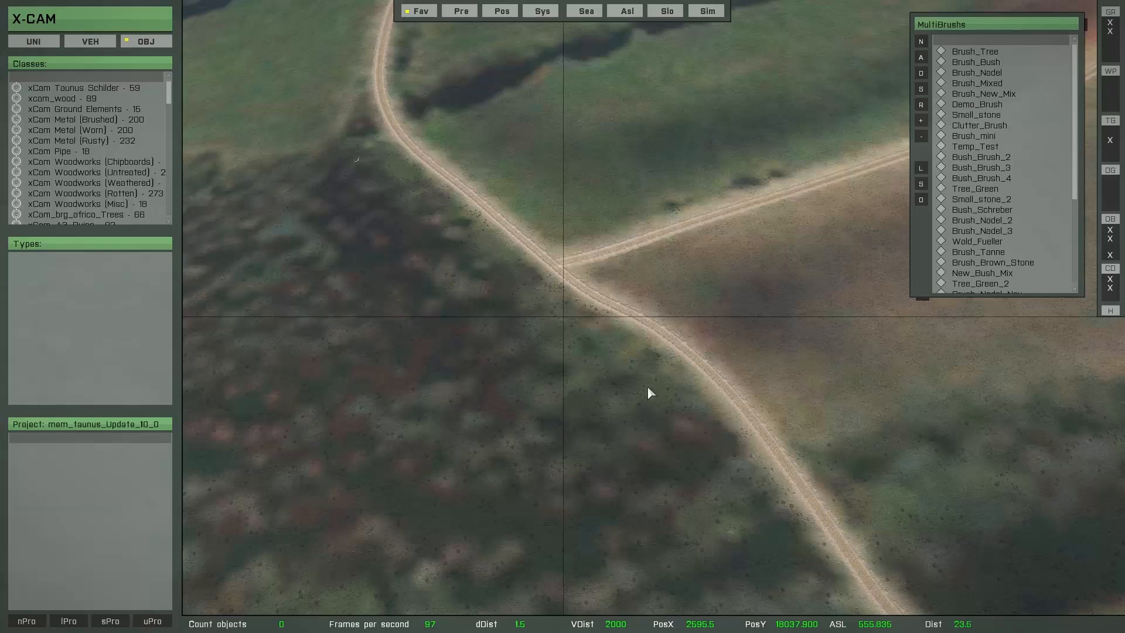
Step: Load the Brush_Nadel_NewMix multibrush, reduce its range to 17 m and paint conifers on the dark forest ground beside the dirt track
scroll(1043, 234, down, 4)
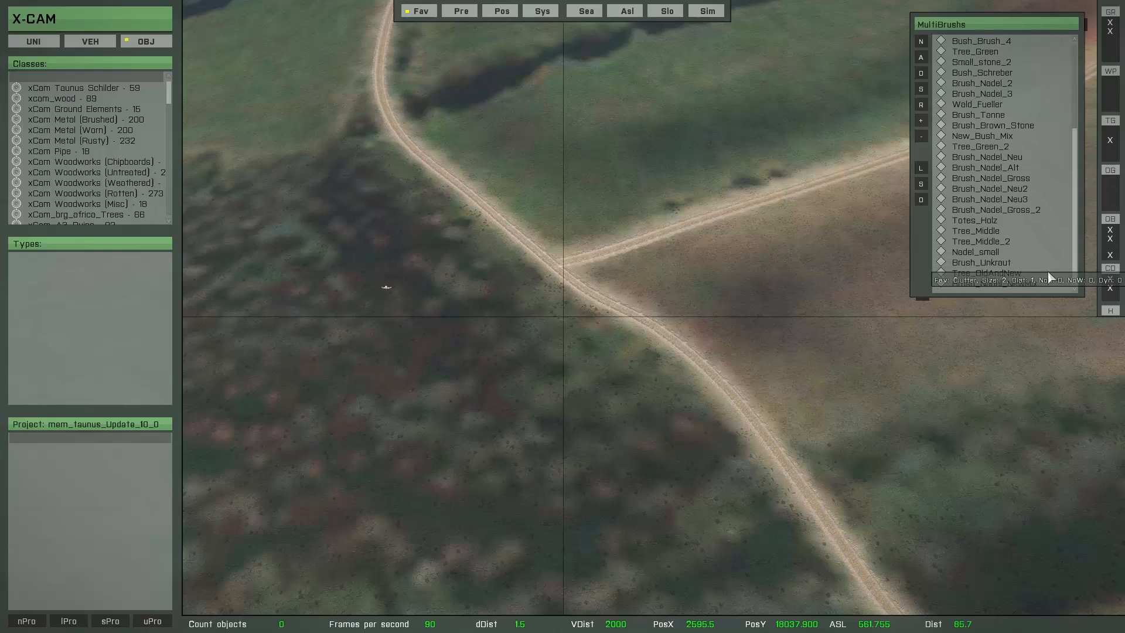
click(991, 283)
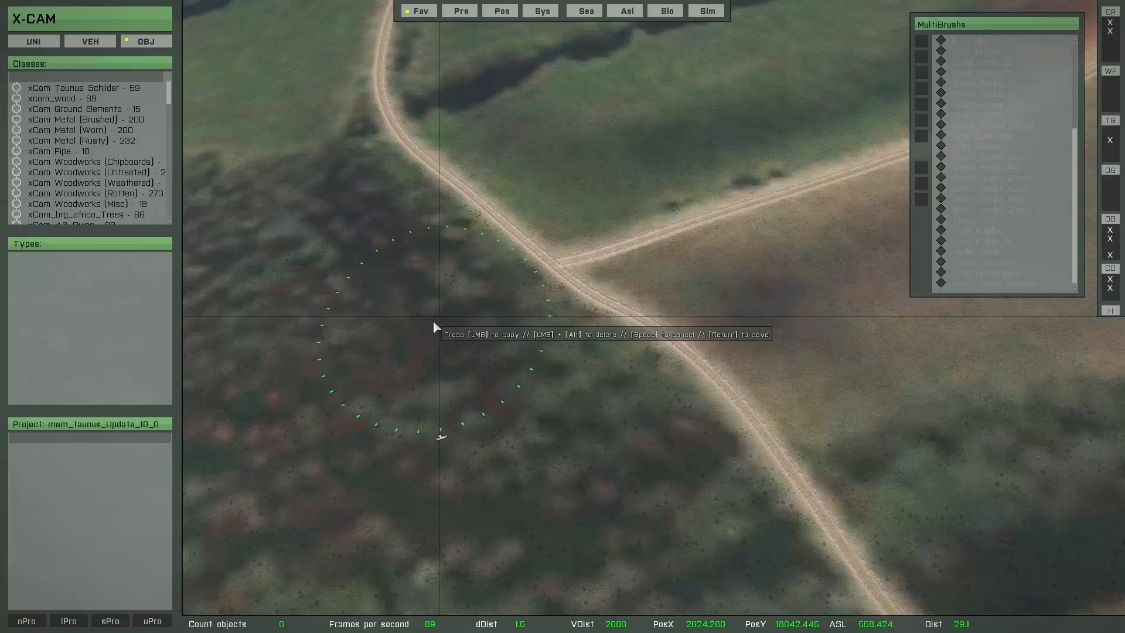
scroll(424, 324, down, 8)
key(w)
key(a)
click(441, 344)
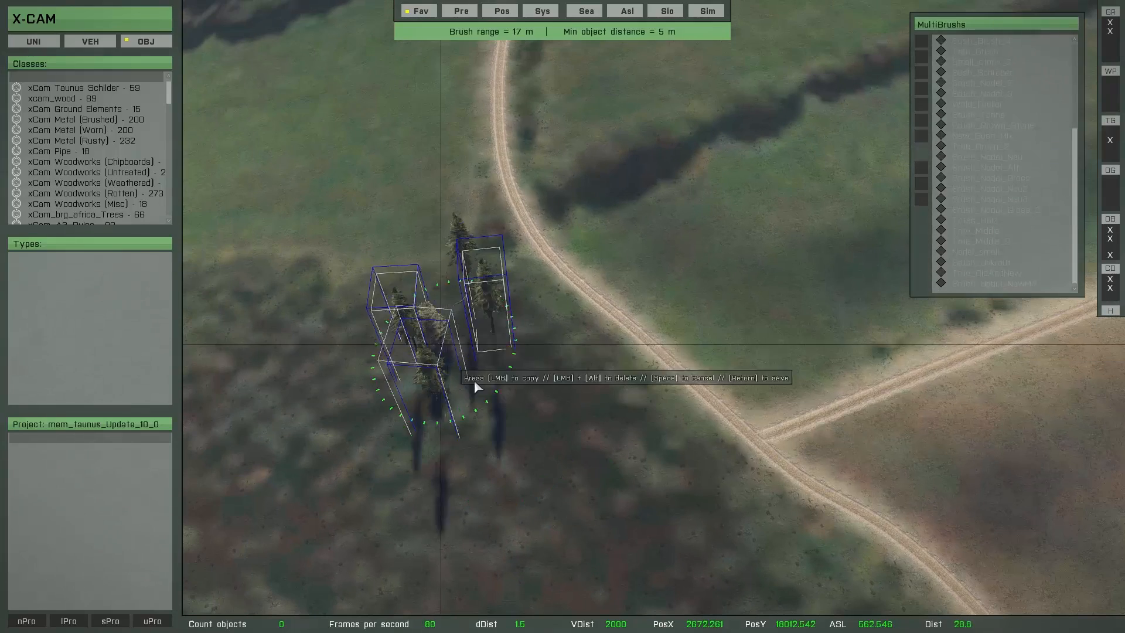
mouse_move(473, 380)
mouse_down()
mouse_move(623, 470)
mouse_move(494, 324)
mouse_up()
key(s)
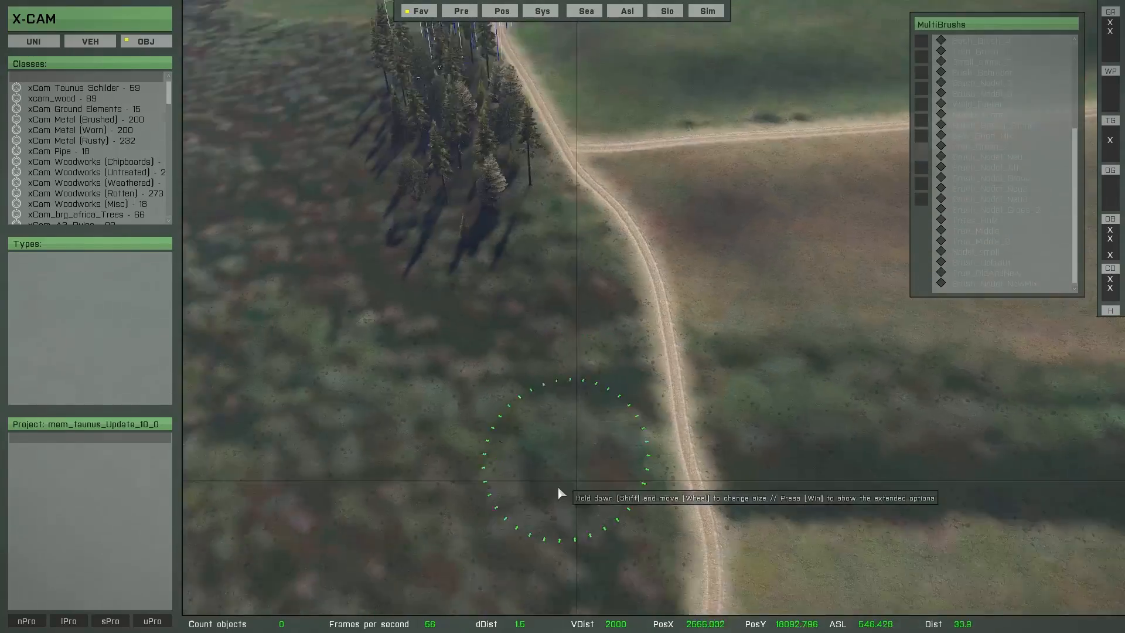
mouse_move(545, 88)
mouse_down()
mouse_move(559, 201)
mouse_move(550, 340)
mouse_move(449, 529)
mouse_move(449, 100)
mouse_move(374, 199)
mouse_up()
Step: Widen the brush range to 27 m, fill the forest ground between the dirt track and paved road with trees, and save them
shift+scroll(354, 258, up, 8)
key(s)
key(a)
right_drag(341, 244, 581, 405)
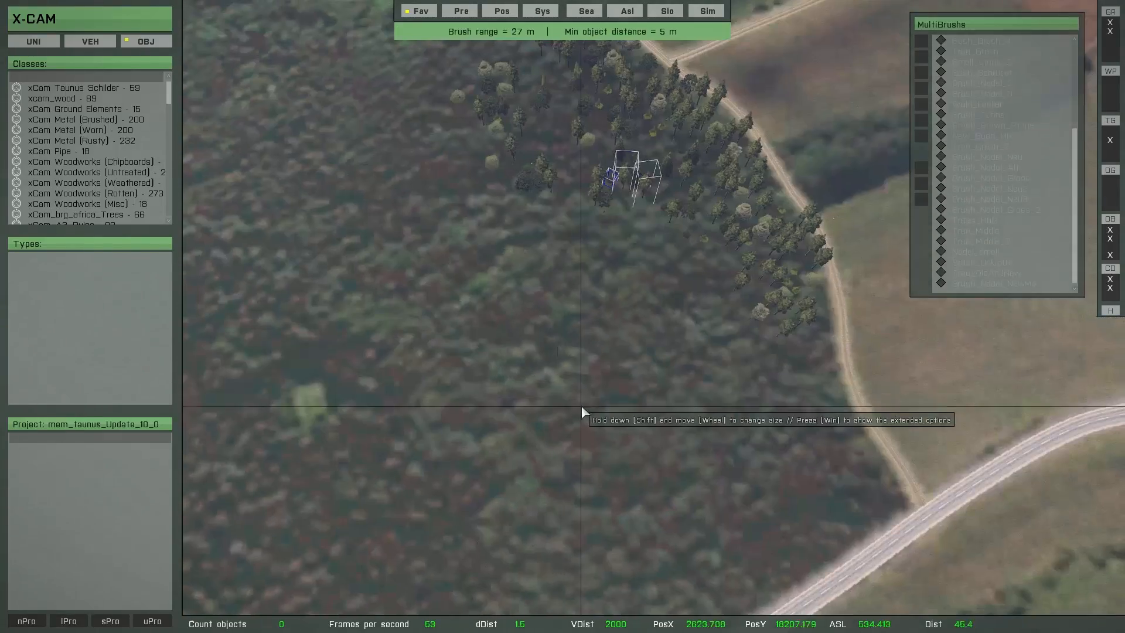
mouse_move(700, 219)
mouse_down()
mouse_move(529, 261)
mouse_move(713, 328)
mouse_move(655, 385)
mouse_move(570, 169)
mouse_move(469, 166)
mouse_move(457, 276)
mouse_move(356, 384)
mouse_move(420, 438)
mouse_move(382, 481)
mouse_move(512, 449)
mouse_move(563, 411)
mouse_move(696, 445)
mouse_move(578, 382)
mouse_move(498, 318)
mouse_move(490, 382)
mouse_move(558, 502)
mouse_move(745, 459)
mouse_move(754, 441)
mouse_up()
key(w)
key(s)
key(Return)
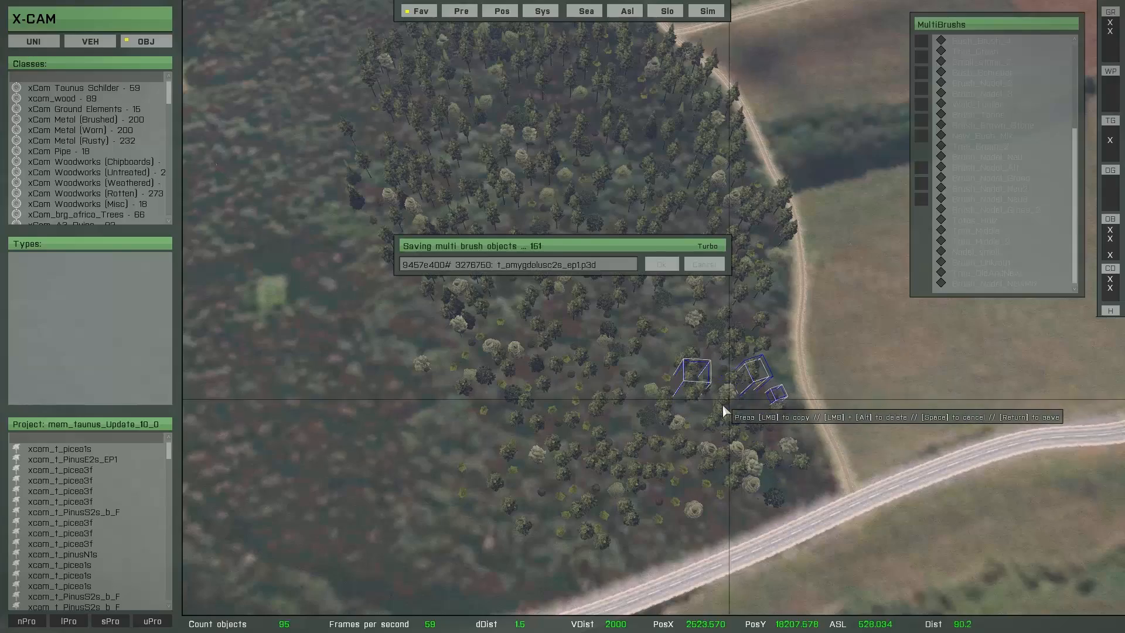
Step: Load the Brush_New_Mix multibrush and set its range to 9 m beside the dark strip across the track from the forest
key(d)
key(w)
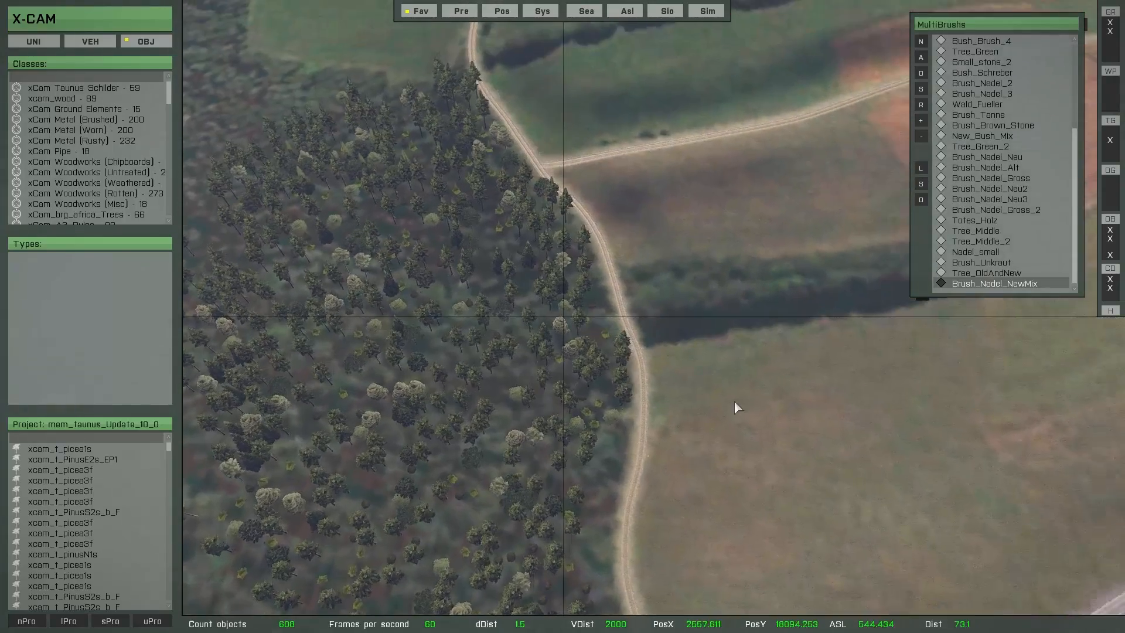
scroll(1029, 264, up, 2)
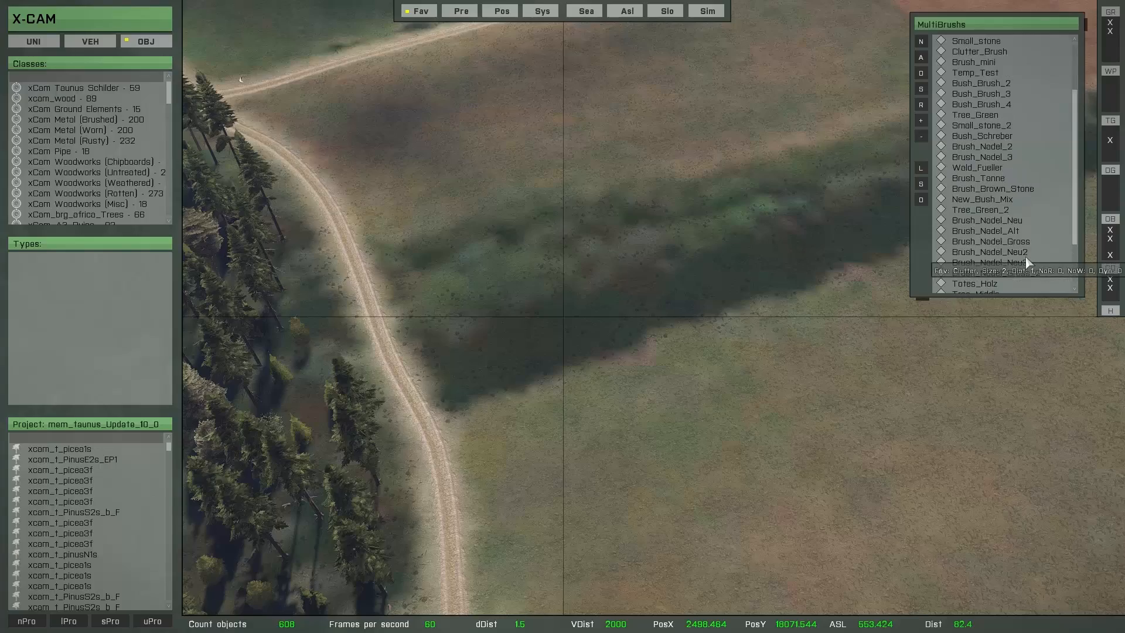
scroll(1028, 263, up, 3)
click(989, 99)
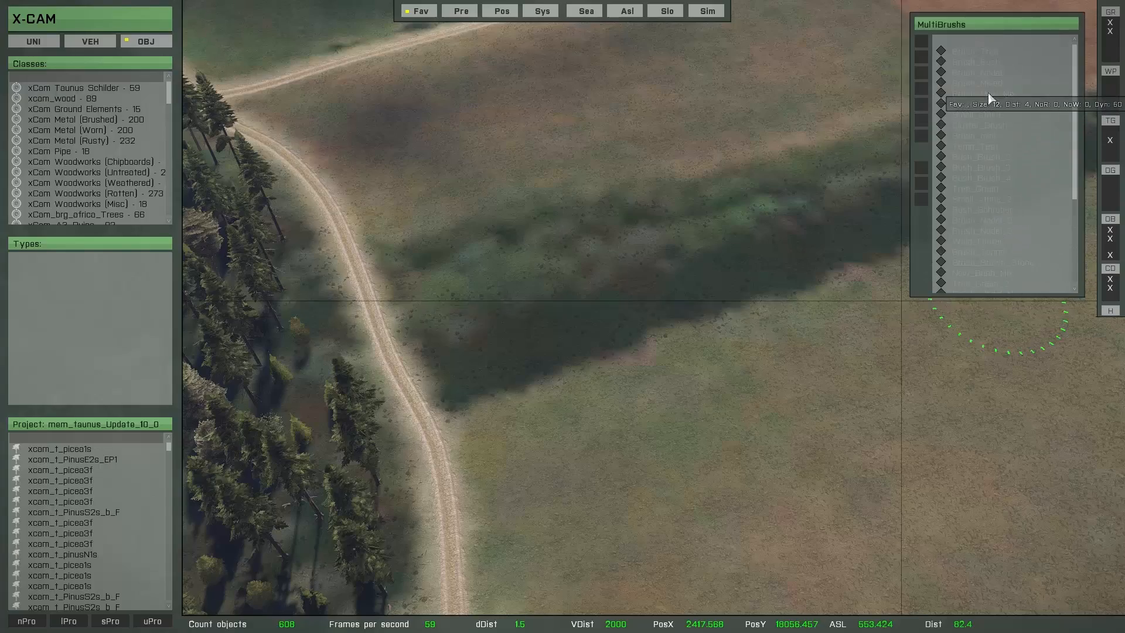
key(s)
key(a)
key(d)
scroll(596, 312, down, 3)
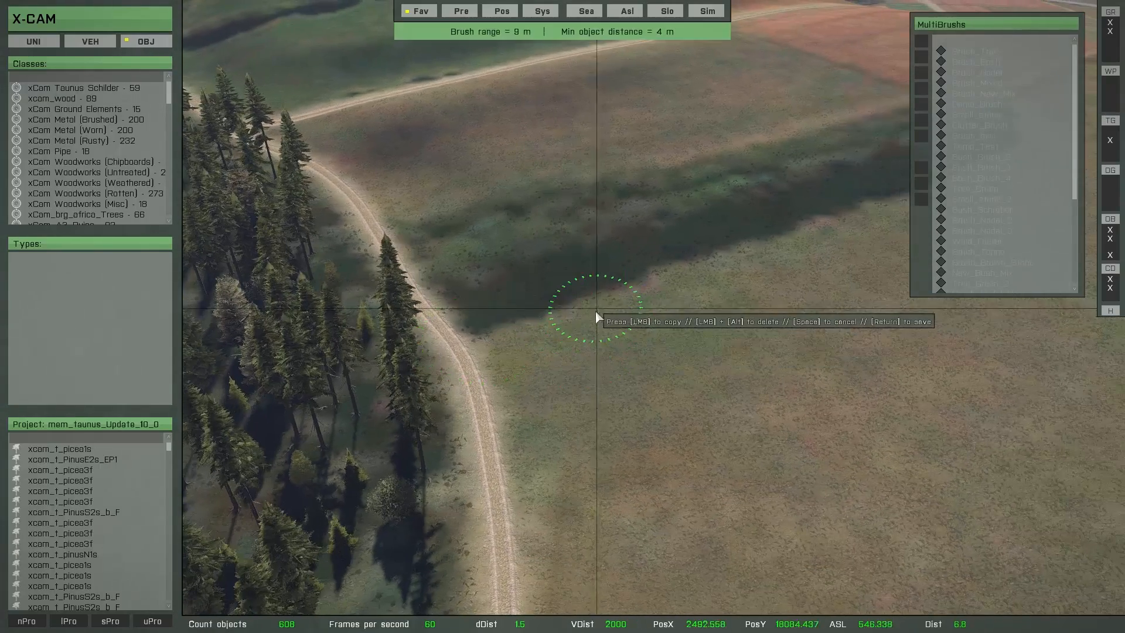
key(w)
Step: Paint mixed young conifers, bushes and stones over the dark strip beside the dirt track and save them
mouse_move(581, 358)
mouse_down()
mouse_move(472, 336)
mouse_move(440, 351)
mouse_move(477, 441)
mouse_move(757, 311)
mouse_up()
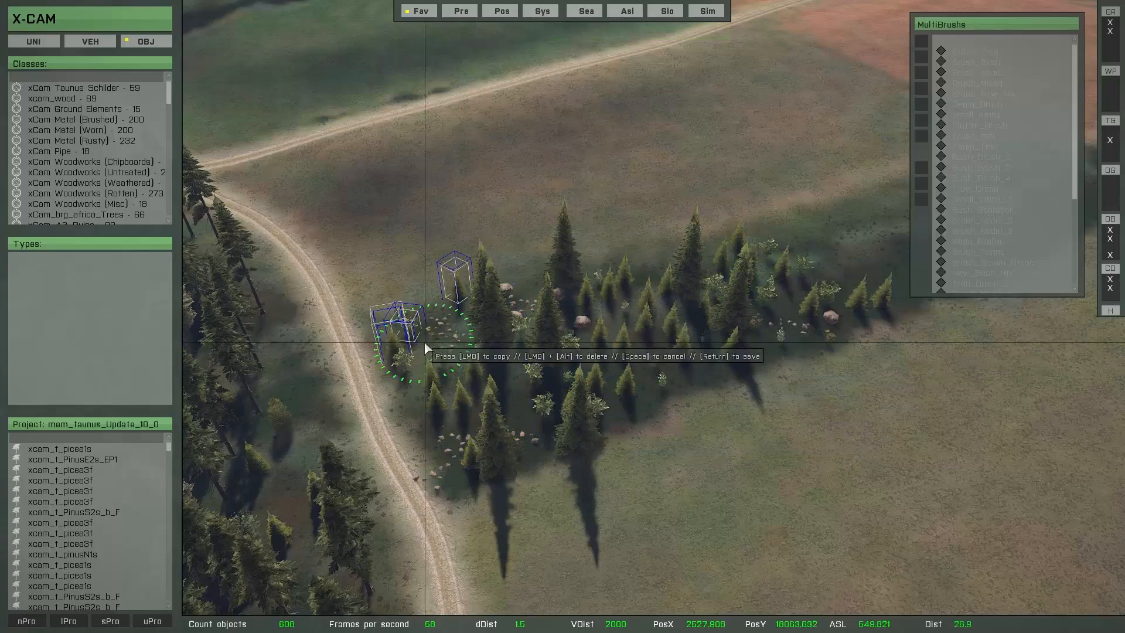
key(d)
key(w)
mouse_move(753, 364)
mouse_down()
mouse_move(852, 269)
mouse_move(622, 432)
mouse_move(685, 325)
mouse_move(381, 437)
mouse_up()
key(s)
right_drag(536, 510, 481, 469)
key(space)
Step: Load the Tree_Middle_2 multibrush and reduce its range near the dark strip crossing the green meadow
key(a)
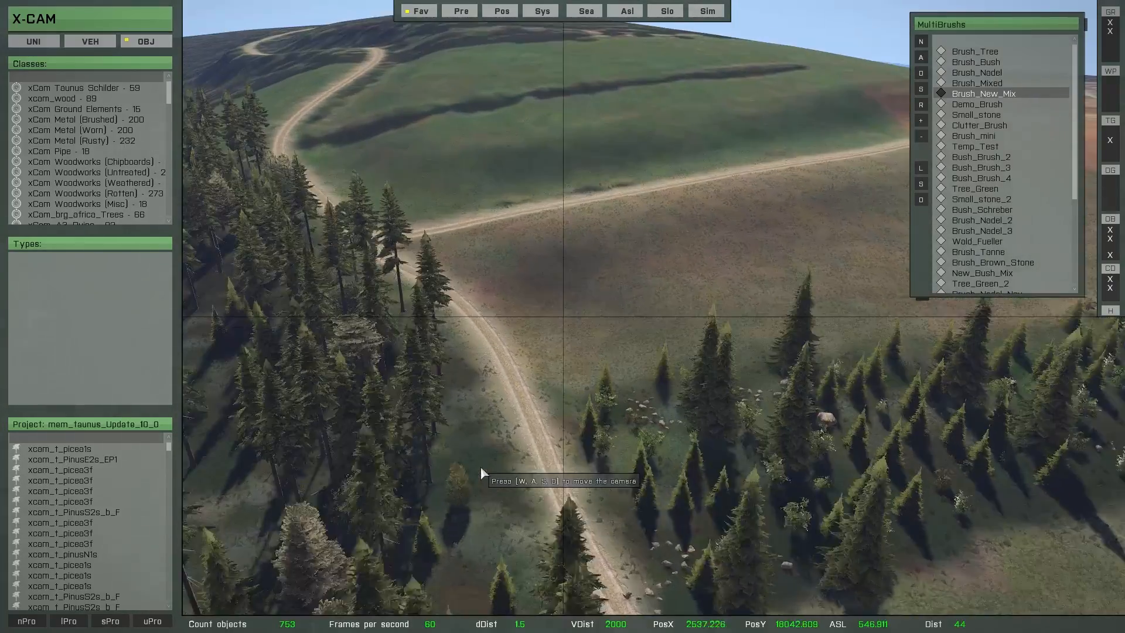
key(w)
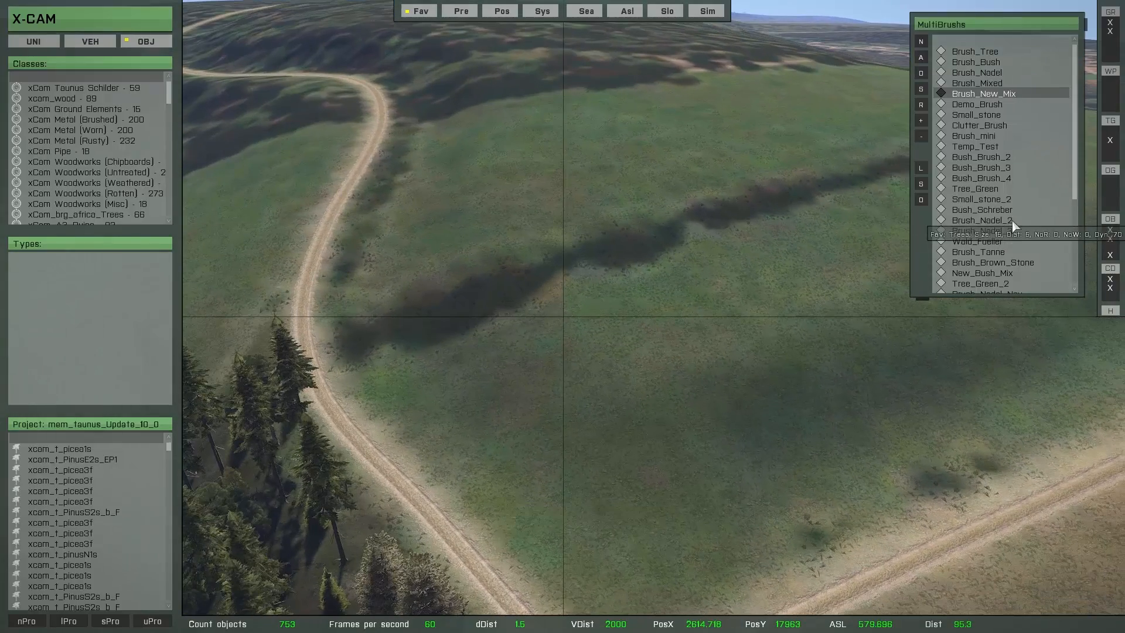
scroll(1013, 225, down, 5)
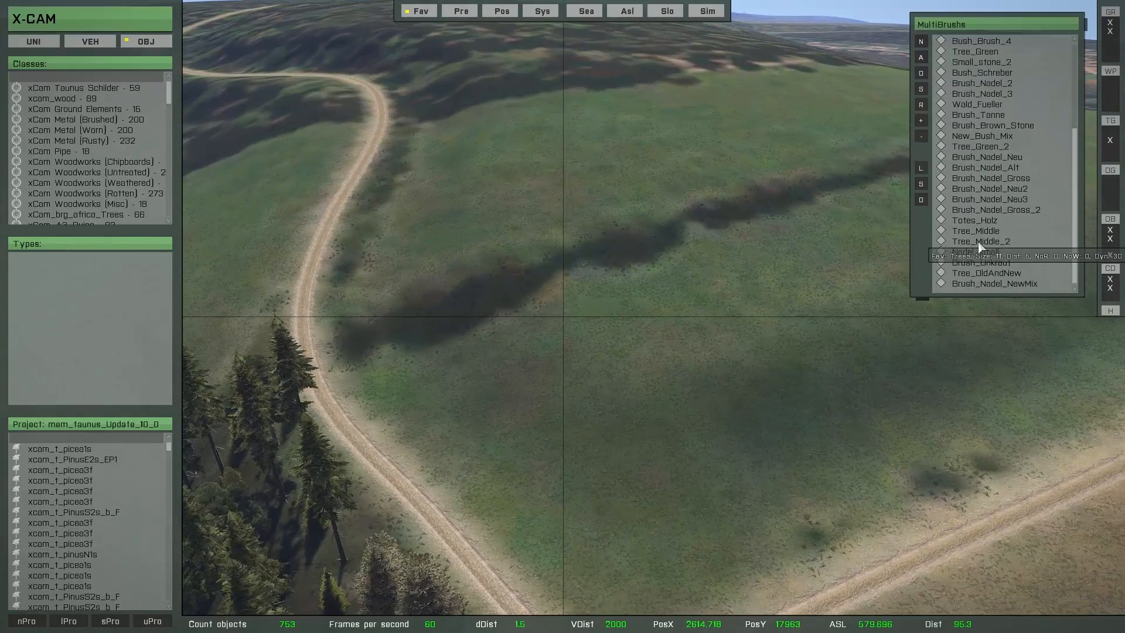
double_click(979, 242)
key(w)
mouse_move(736, 331)
right_down()
mouse_move(691, 367)
mouse_move(707, 354)
right_up()
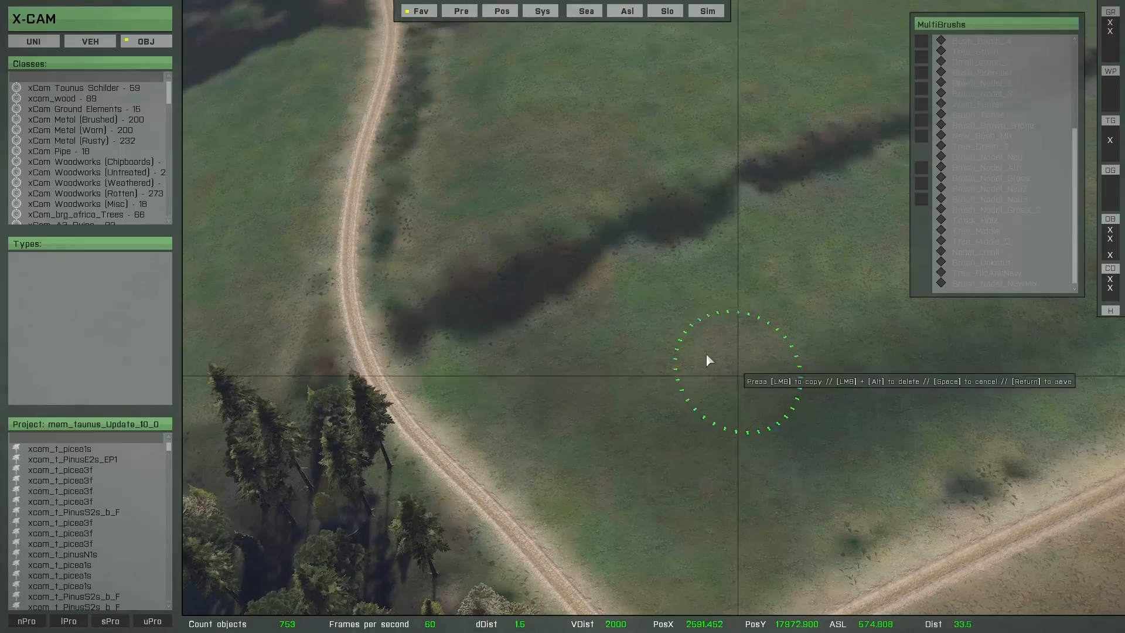
shift+scroll(652, 229, down, 3)
Step: Paint a row of trees along the dark strip crossing the green meadow and save them
mouse_move(651, 225)
mouse_down()
mouse_move(442, 309)
mouse_move(761, 181)
mouse_move(849, 121)
mouse_up()
key(w)
mouse_move(741, 246)
right_down()
mouse_move(811, 252)
mouse_move(843, 240)
right_up()
drag(718, 141, 516, 252)
key(w)
mouse_move(516, 252)
right_down()
mouse_move(564, 319)
mouse_move(586, 322)
right_up()
drag(510, 229, 448, 268)
key(w)
mouse_move(431, 276)
right_down()
mouse_move(439, 245)
mouse_move(494, 228)
right_up()
key(Escape)
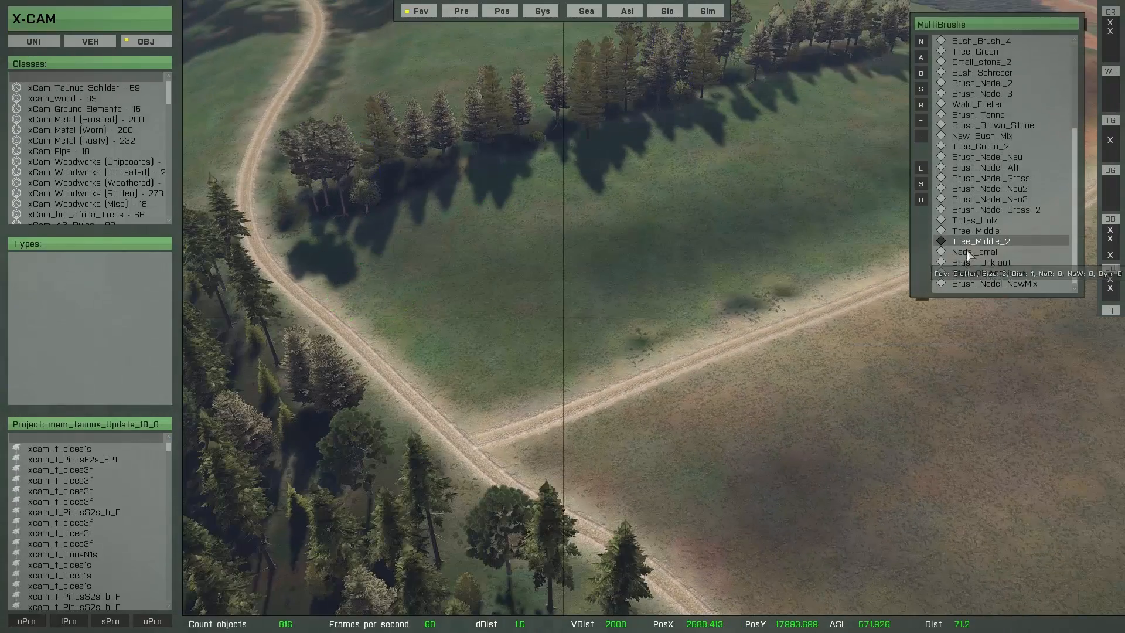
Step: Load the Tree_Middle multibrush and adjust its range at the border between the forest ground and the meadow
double_click(969, 235)
mouse_move(621, 301)
right_down()
mouse_move(539, 311)
mouse_move(653, 391)
mouse_move(738, 352)
right_up()
key(w)
key(w)
right_drag(497, 337, 615, 326)
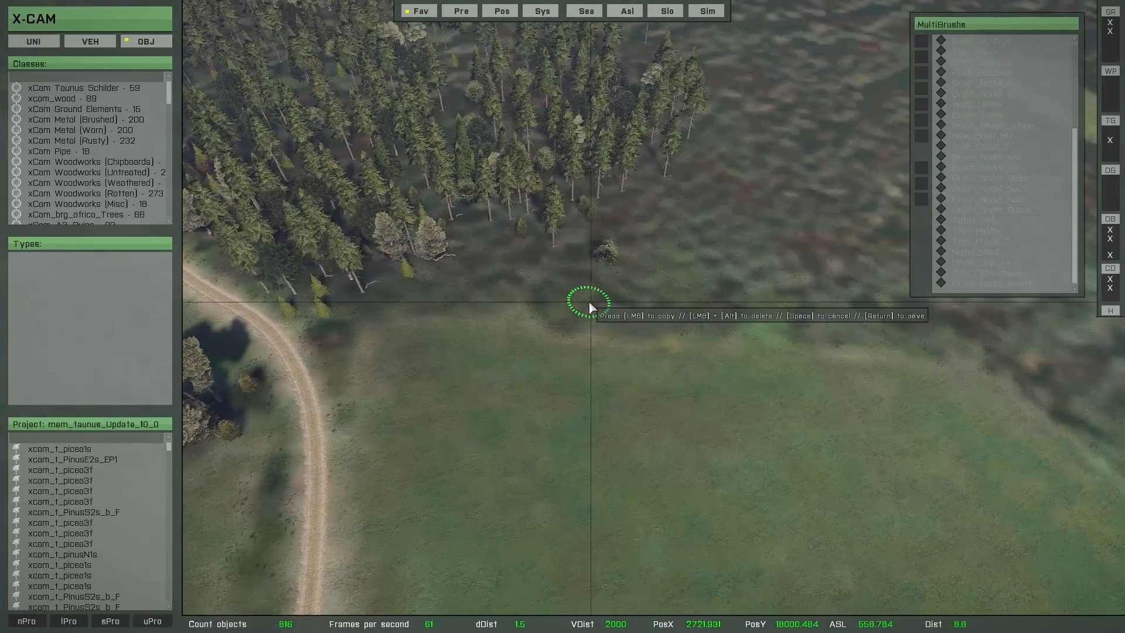
shift+scroll(589, 302, up, 5)
Step: Paint a curved border of broadleaf trees and bushes around the meadow's edge and save them
mouse_move(574, 288)
mouse_down()
mouse_move(430, 279)
mouse_move(557, 274)
mouse_move(621, 301)
mouse_move(551, 319)
mouse_up()
key(w)
mouse_move(711, 398)
right_down()
mouse_move(992, 354)
mouse_move(1048, 384)
right_up()
mouse_move(673, 349)
mouse_down()
mouse_move(416, 311)
mouse_move(307, 248)
mouse_move(372, 188)
mouse_move(239, 221)
mouse_up()
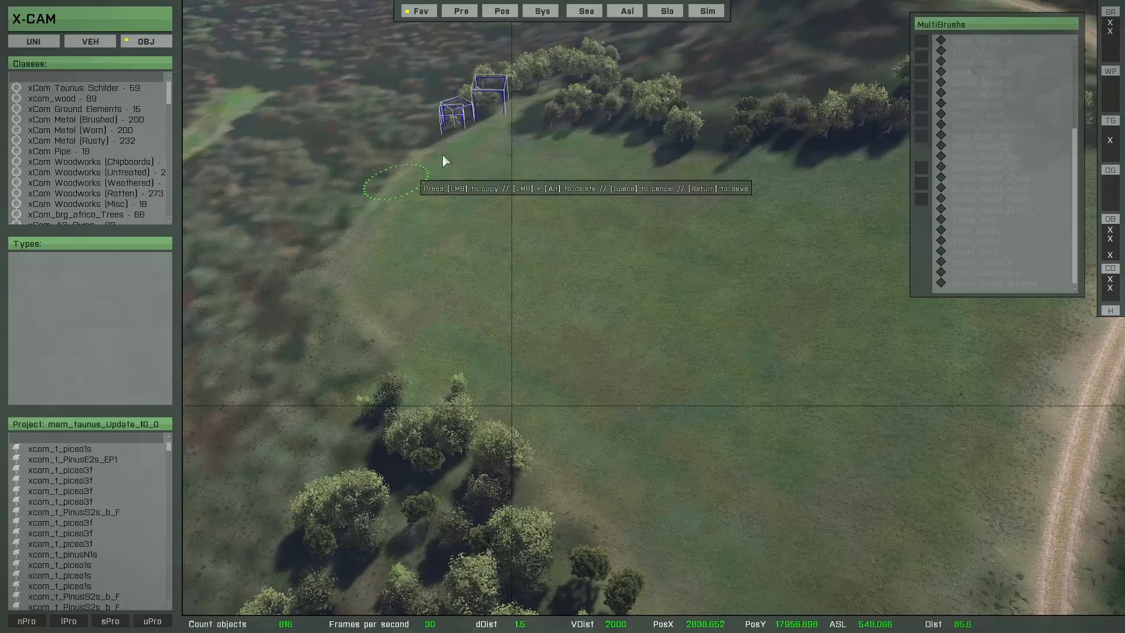
mouse_move(443, 155)
mouse_down()
mouse_move(374, 161)
mouse_move(306, 278)
mouse_move(361, 419)
mouse_move(345, 394)
mouse_move(320, 415)
mouse_up()
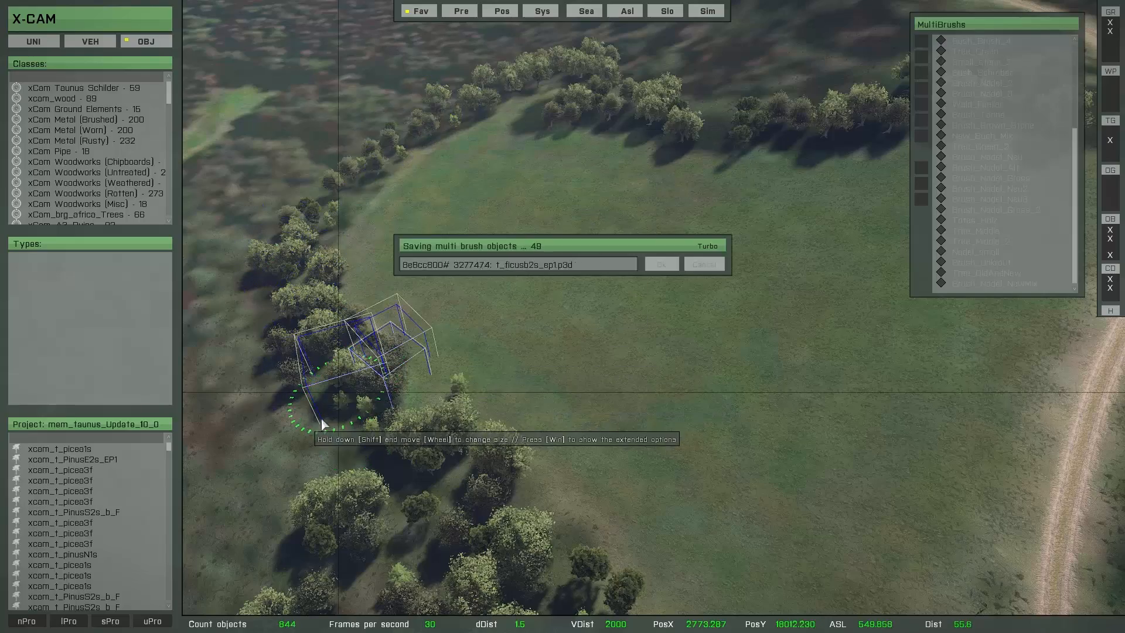
Step: Load the Tree_Green_2 multibrush and reduce its range to 9 m near the bend in the dirt track
mouse_move(320, 416)
right_down()
mouse_move(431, 408)
mouse_move(454, 383)
mouse_move(540, 408)
mouse_move(642, 359)
right_up()
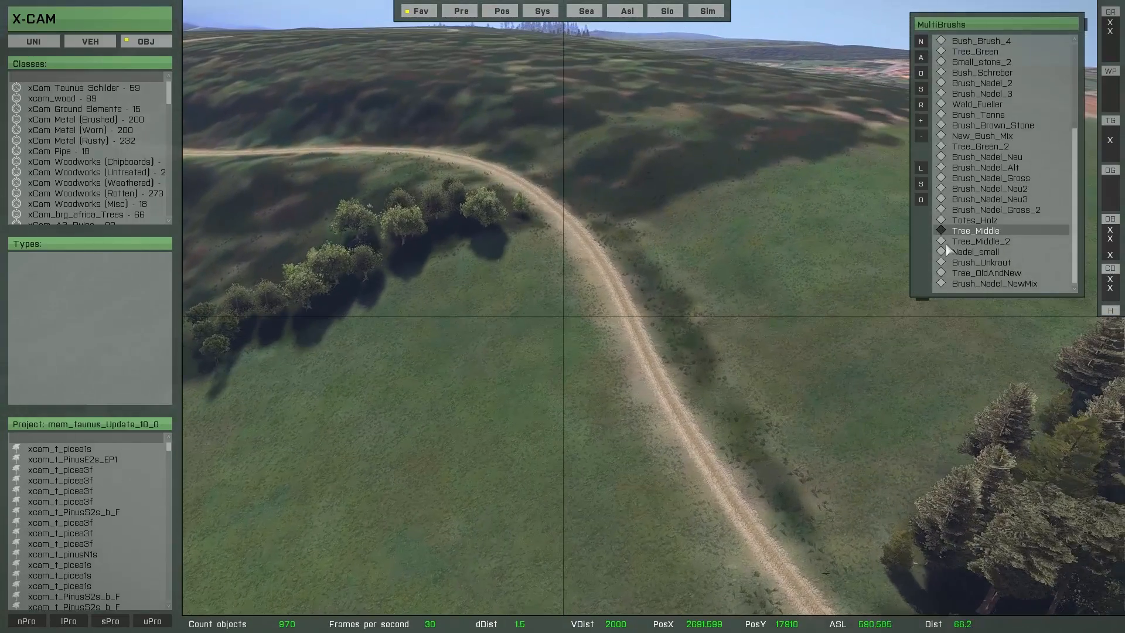
double_click(973, 148)
right_drag(647, 309, 656, 332)
key(w)
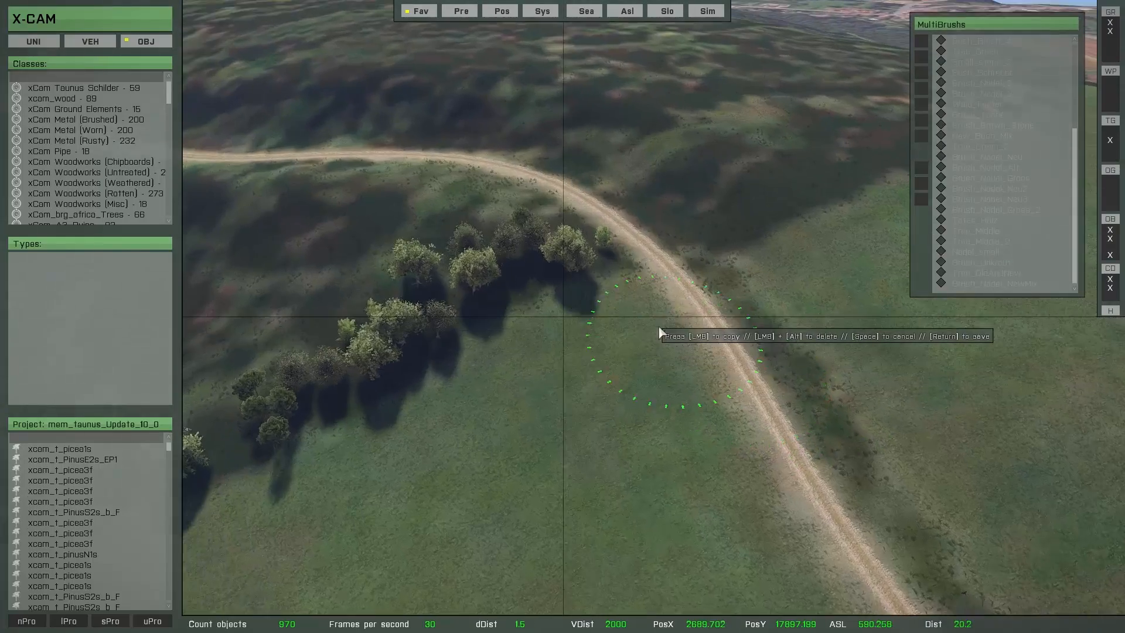
scroll(689, 242, down, 4)
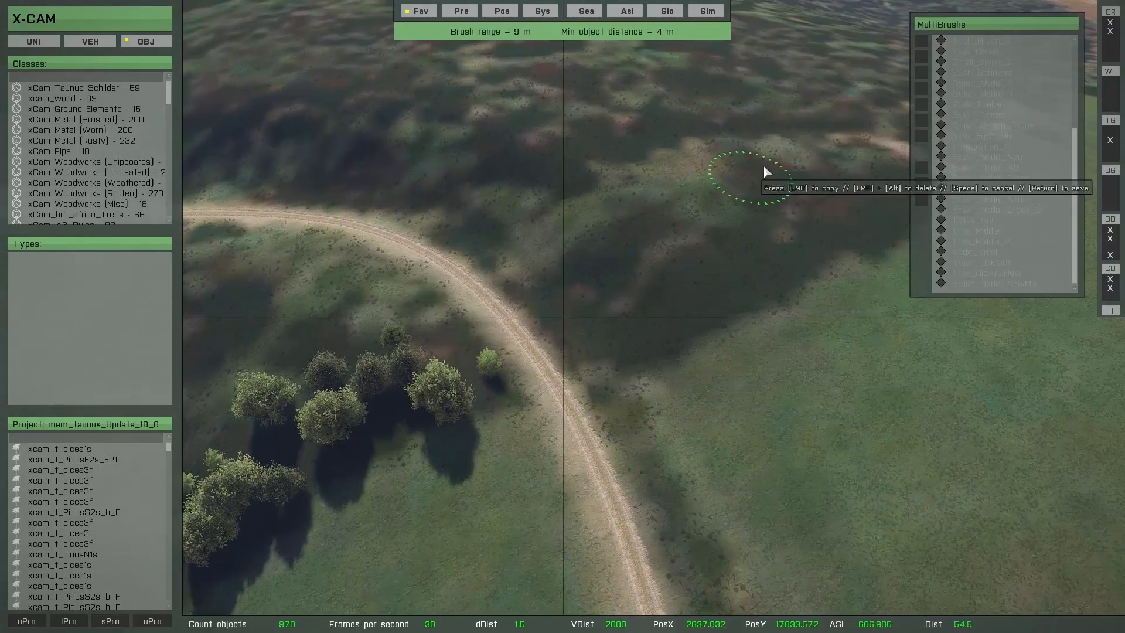
Step: Paint tall green trees and undergrowth on both sides of the track bend, behind the existing tree border, and save them
mouse_move(764, 167)
mouse_down()
mouse_move(712, 159)
mouse_move(510, 221)
mouse_move(658, 179)
mouse_up()
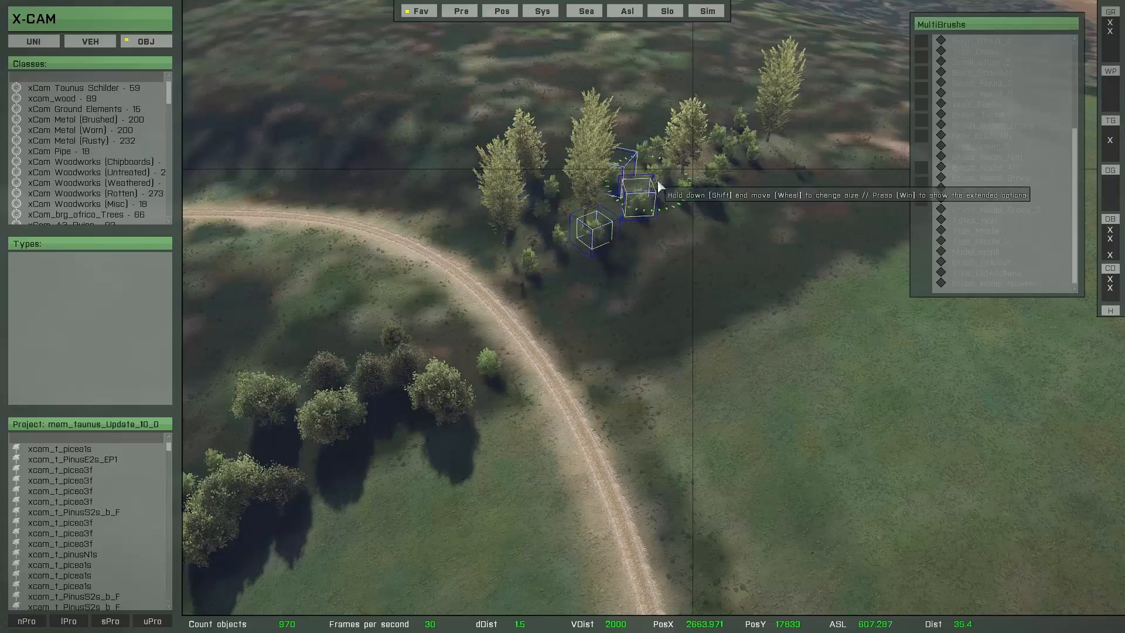
key(a)
mouse_move(545, 287)
mouse_down()
mouse_move(403, 281)
mouse_move(459, 275)
mouse_move(418, 271)
mouse_move(271, 277)
mouse_move(455, 339)
mouse_up()
key(s)
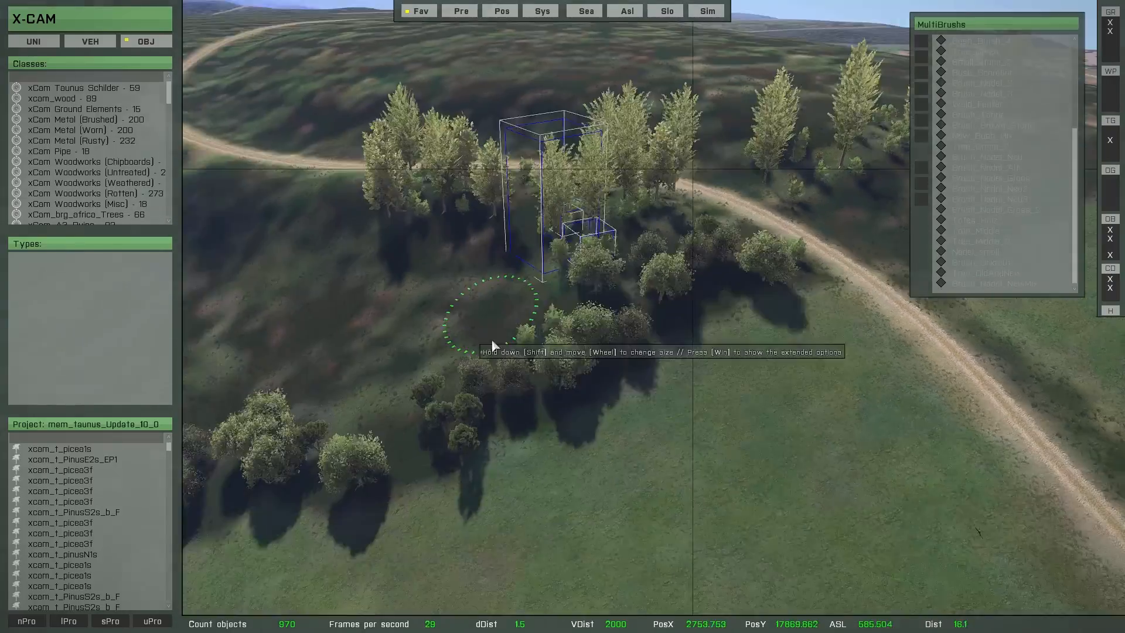
right_click(508, 357)
key(d)
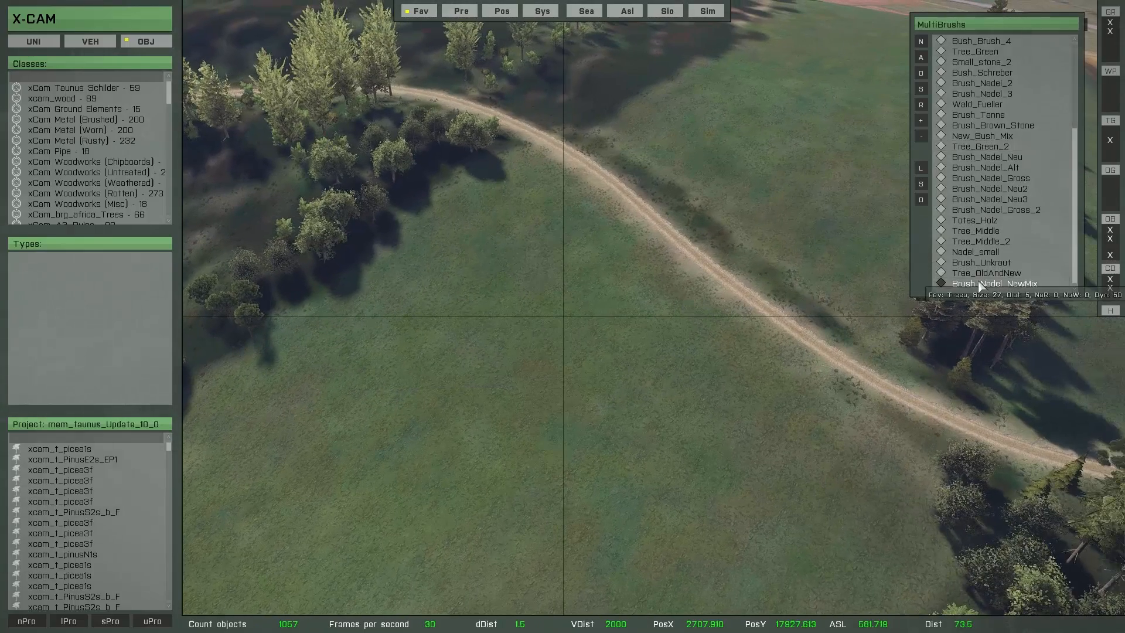
Step: Load the Brush_Nadel_NewMix multibrush and examine the NoOtherObjects value in its Randomize settings
double_click(984, 210)
right_drag(820, 287, 703, 313)
right_click(643, 336)
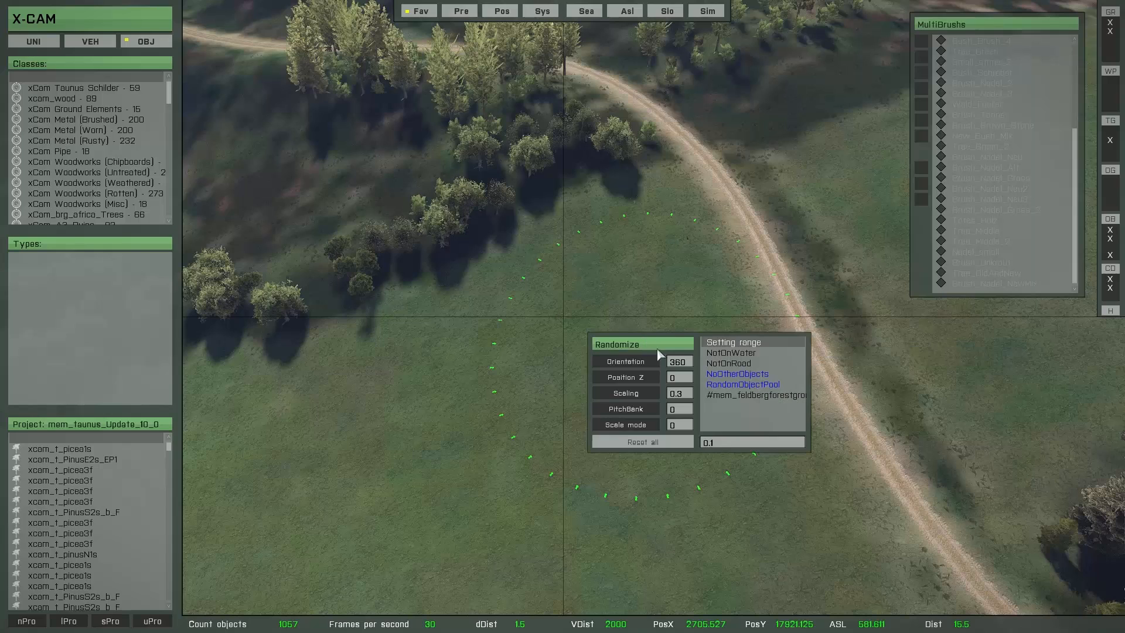
click(737, 374)
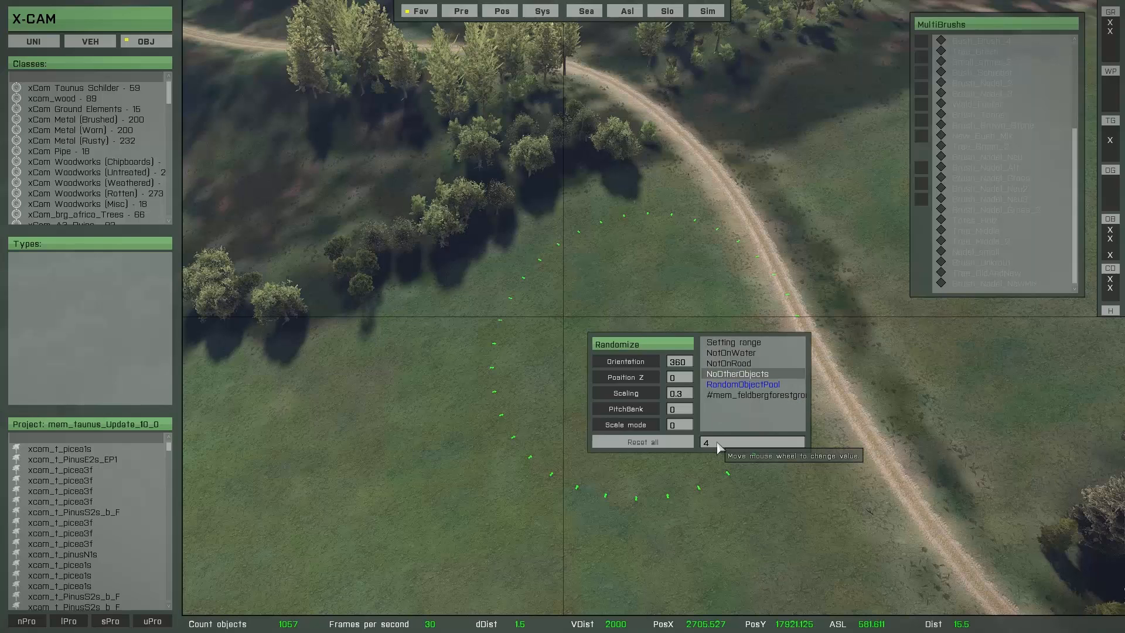
right_click(718, 443)
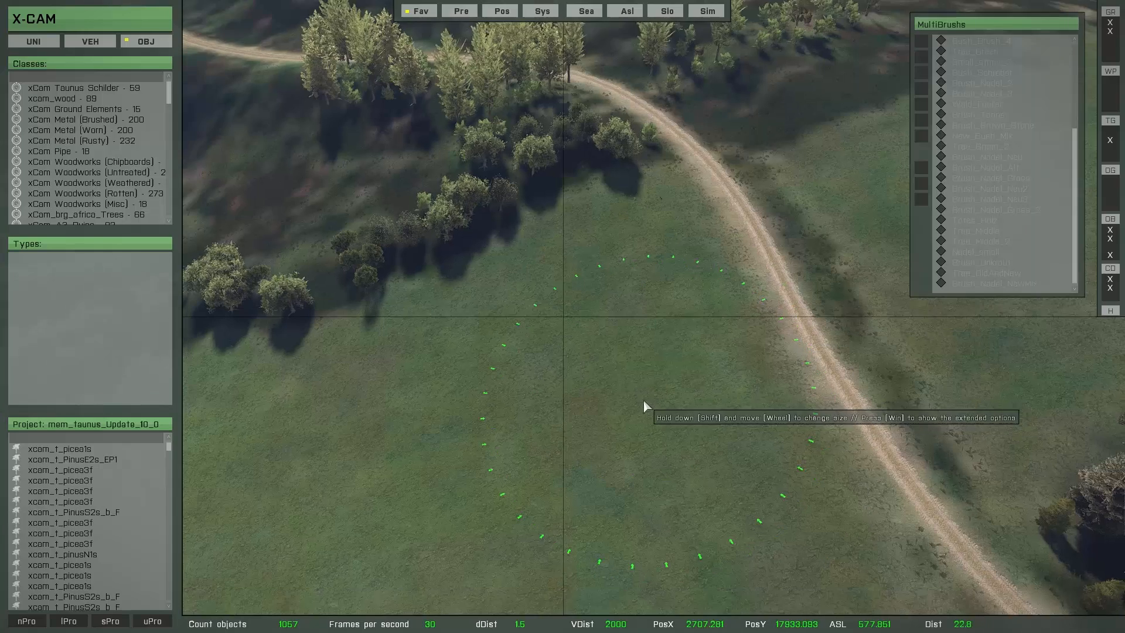
Step: Paint a mixed conifer forest over the meadow on both sides of the dirt track with Brush_Nadel_NewMix and save it
right_drag(655, 393, 575, 345)
scroll(575, 345, down, 4)
mouse_move(510, 185)
mouse_down()
mouse_move(411, 259)
mouse_move(295, 201)
mouse_move(427, 294)
mouse_move(392, 291)
mouse_move(576, 200)
mouse_move(621, 274)
mouse_up()
mouse_move(621, 274)
right_down()
mouse_move(658, 278)
mouse_move(658, 245)
right_up()
shift+scroll(658, 244, down, 4)
mouse_move(844, 173)
mouse_down()
mouse_move(819, 147)
mouse_move(600, 269)
mouse_move(783, 166)
mouse_up()
mouse_move(782, 166)
right_down()
mouse_move(683, 246)
mouse_move(726, 226)
right_up()
mouse_move(726, 226)
mouse_down()
mouse_move(346, 283)
mouse_move(441, 270)
mouse_move(601, 203)
mouse_move(309, 233)
mouse_move(662, 282)
mouse_up()
mouse_move(662, 281)
right_down()
mouse_move(656, 298)
mouse_move(634, 304)
right_up()
mouse_move(634, 304)
mouse_down()
mouse_move(481, 287)
mouse_move(368, 220)
mouse_move(323, 304)
mouse_move(338, 370)
mouse_up()
right_drag(338, 370, 382, 373)
key(s)
mouse_move(668, 258)
mouse_down()
mouse_move(676, 310)
mouse_move(793, 323)
mouse_move(676, 414)
mouse_move(643, 497)
mouse_move(665, 519)
mouse_move(855, 471)
mouse_up()
mouse_move(364, 297)
mouse_down()
mouse_move(396, 415)
mouse_move(318, 215)
mouse_move(258, 451)
mouse_move(336, 303)
mouse_up()
key(Return)
Step: Load the New_Bush_Mix multibrush and place bushes on the grassy verge of the dirt track near the junction
key(w)
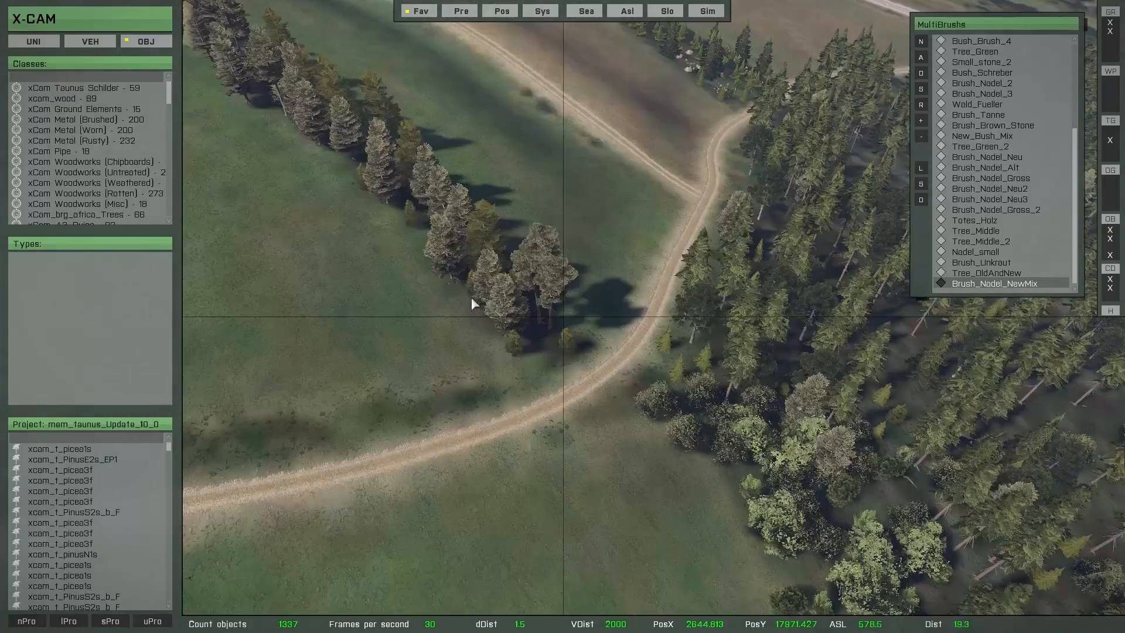
right_drag(471, 299, 813, 237)
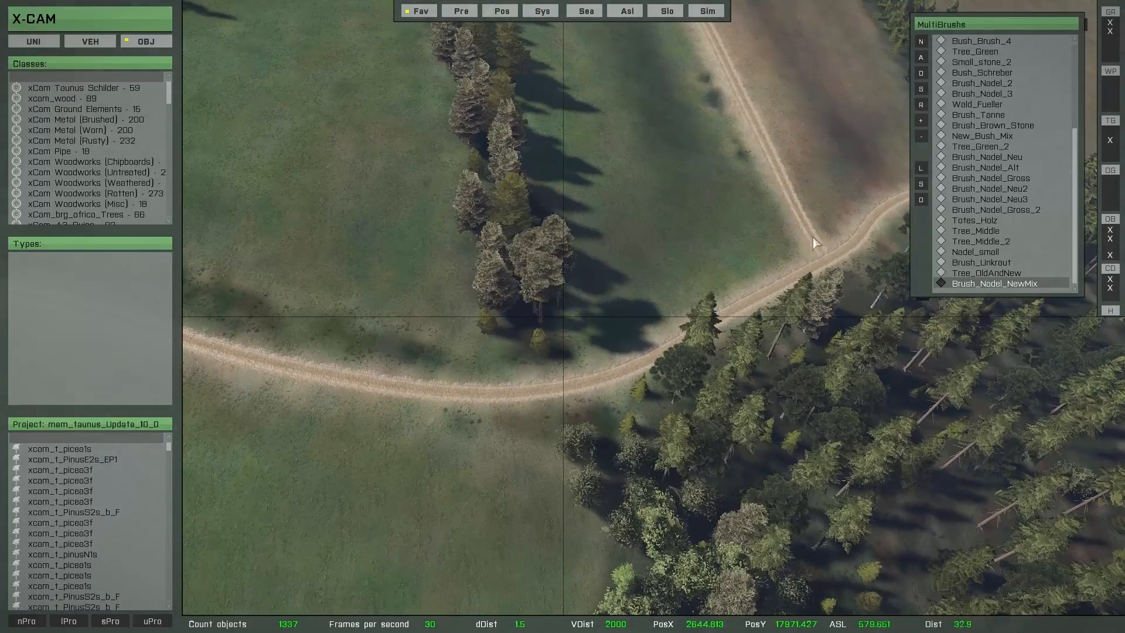
click(967, 136)
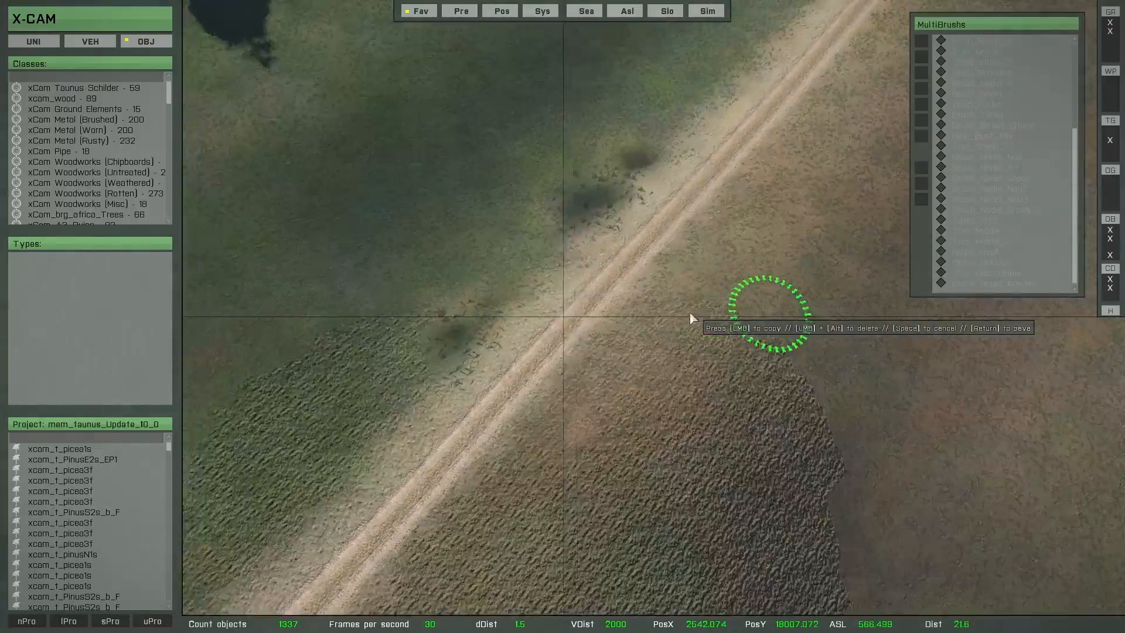
right_drag(690, 316, 634, 269)
click(659, 184)
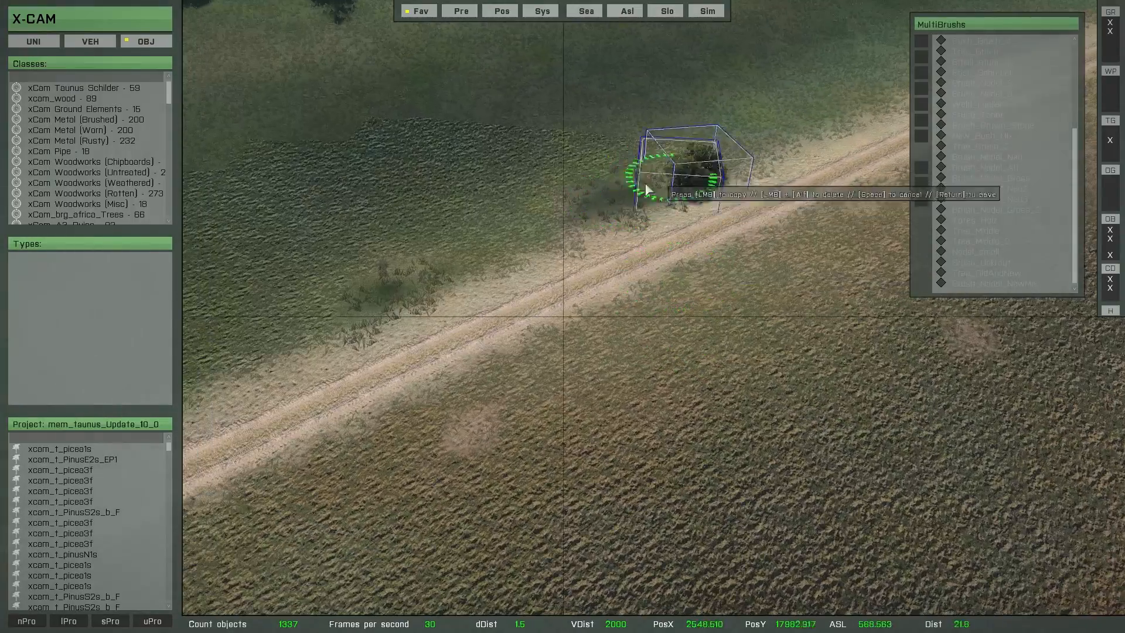
click(600, 212)
click(351, 305)
key(w)
Step: Place more bushes beside the dirt track between the junction and the end of the tree row
right_drag(520, 379, 376, 303)
click(606, 223)
click(481, 381)
click(413, 316)
key(w)
right_drag(486, 275, 656, 386)
click(647, 246)
key(w)
right_drag(642, 328, 577, 439)
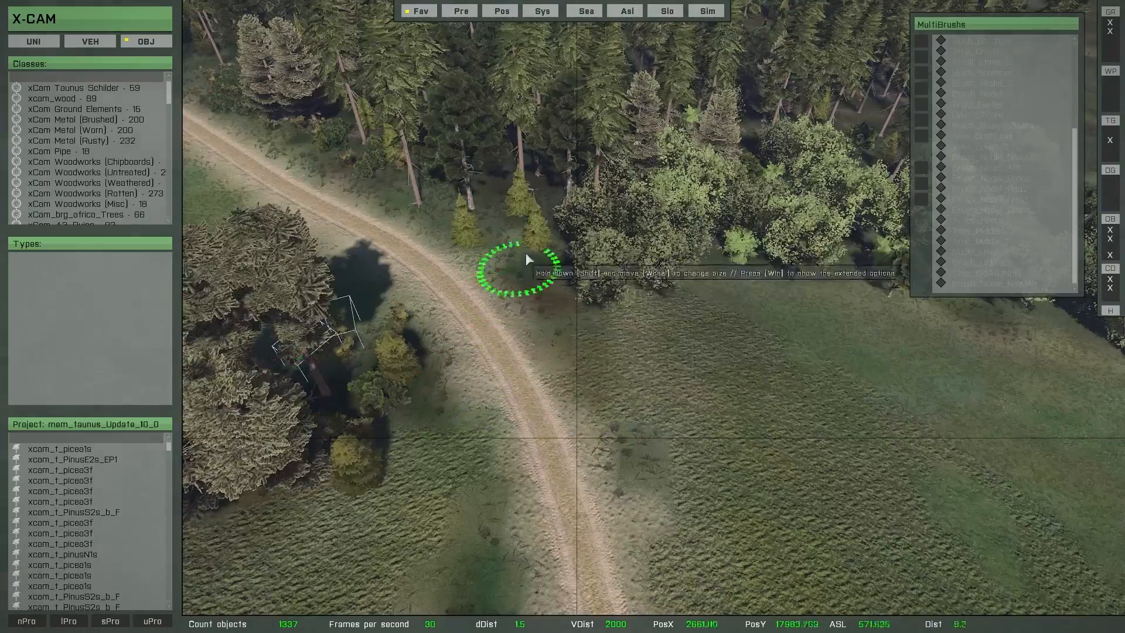
Step: Paint a continuous hedge of bushes along the outer verge of the track from the tree row to the conifer forest
click(577, 319)
click(680, 426)
right_drag(688, 431, 597, 421)
click(589, 264)
right_drag(604, 281, 448, 366)
click(637, 280)
click(516, 287)
click(345, 307)
click(380, 287)
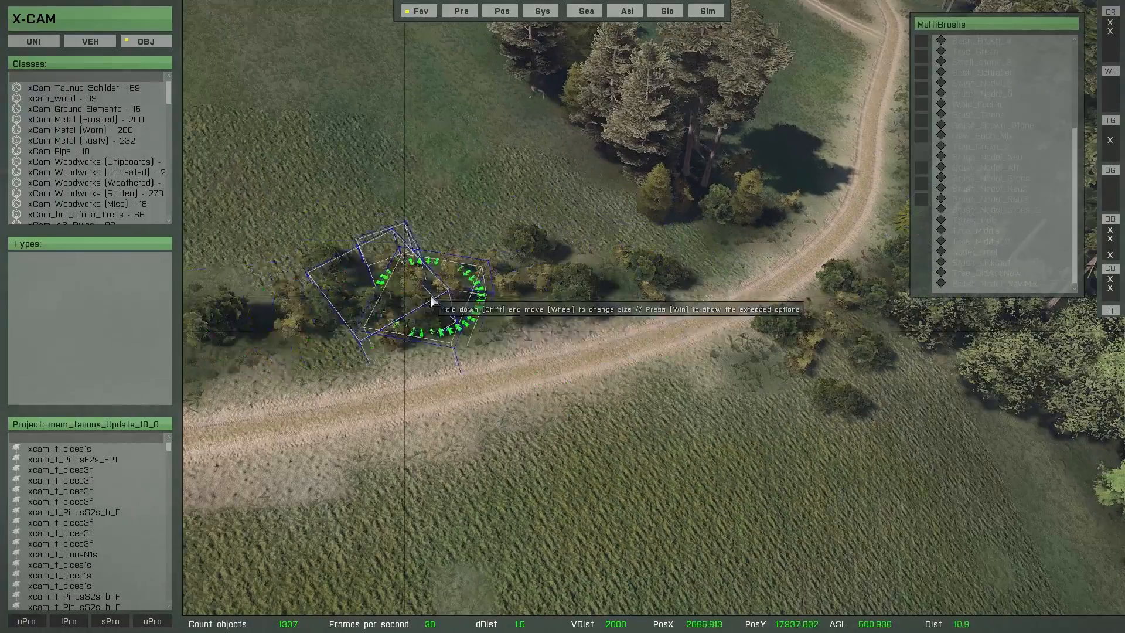
right_drag(638, 311, 554, 413)
drag(636, 269, 343, 471)
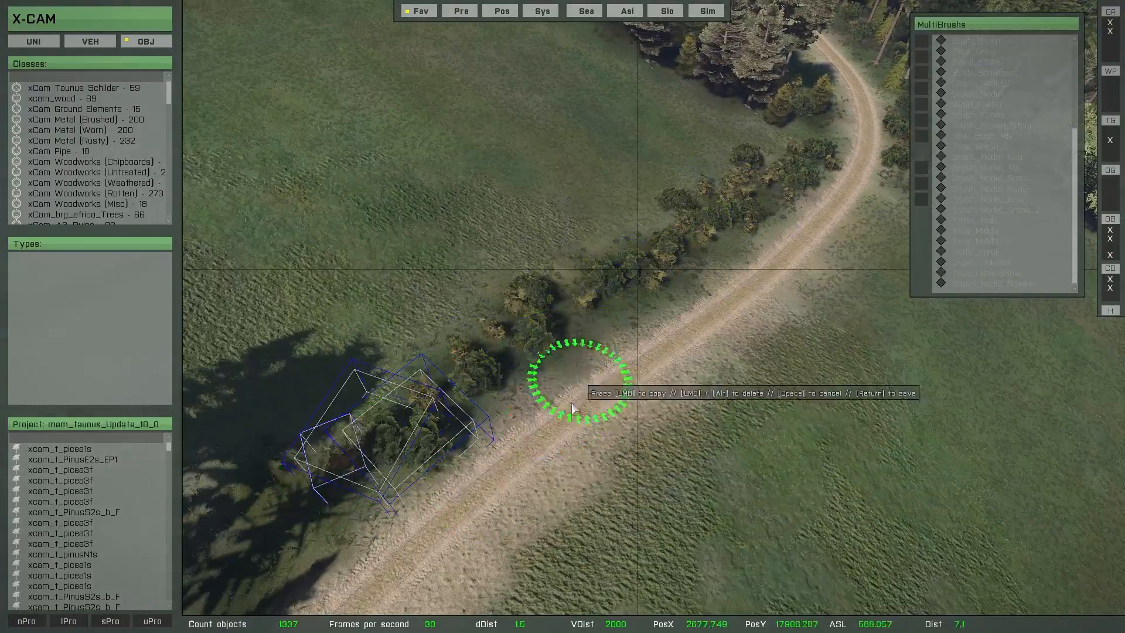
right_drag(572, 402, 563, 446)
mouse_move(602, 413)
right_down()
mouse_move(527, 436)
mouse_move(463, 382)
mouse_move(606, 265)
right_up()
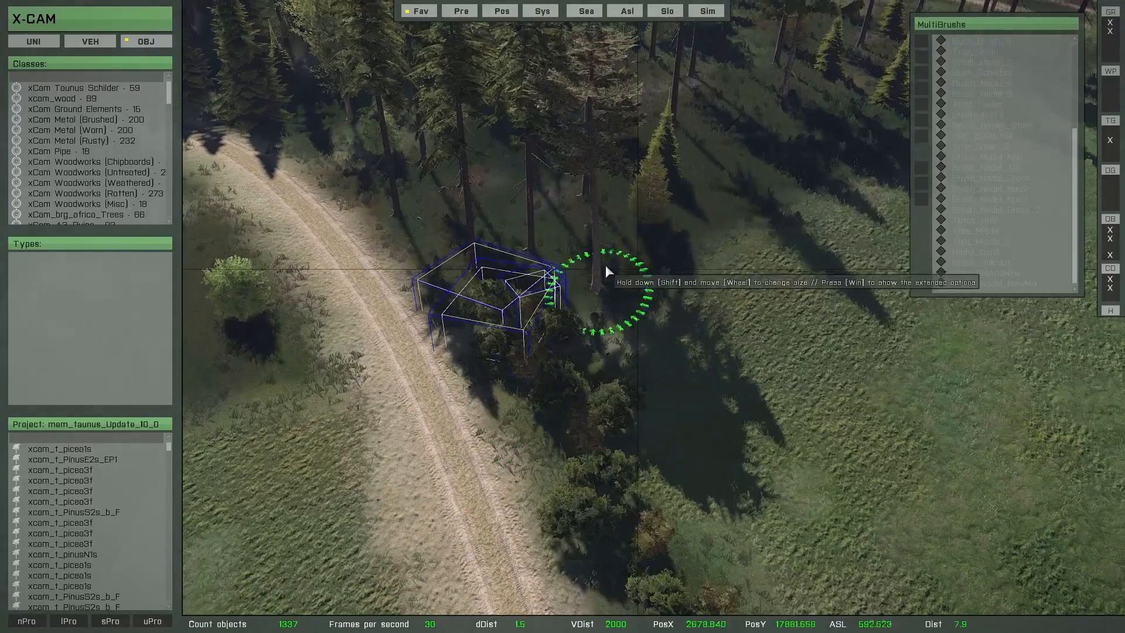
Step: Enlarge the brush, paint bush undergrowth beneath the conifers and broadleaf trees beyond the hedge, and save the bushes
shift+scroll(680, 164, up, 6)
click(553, 225)
click(557, 246)
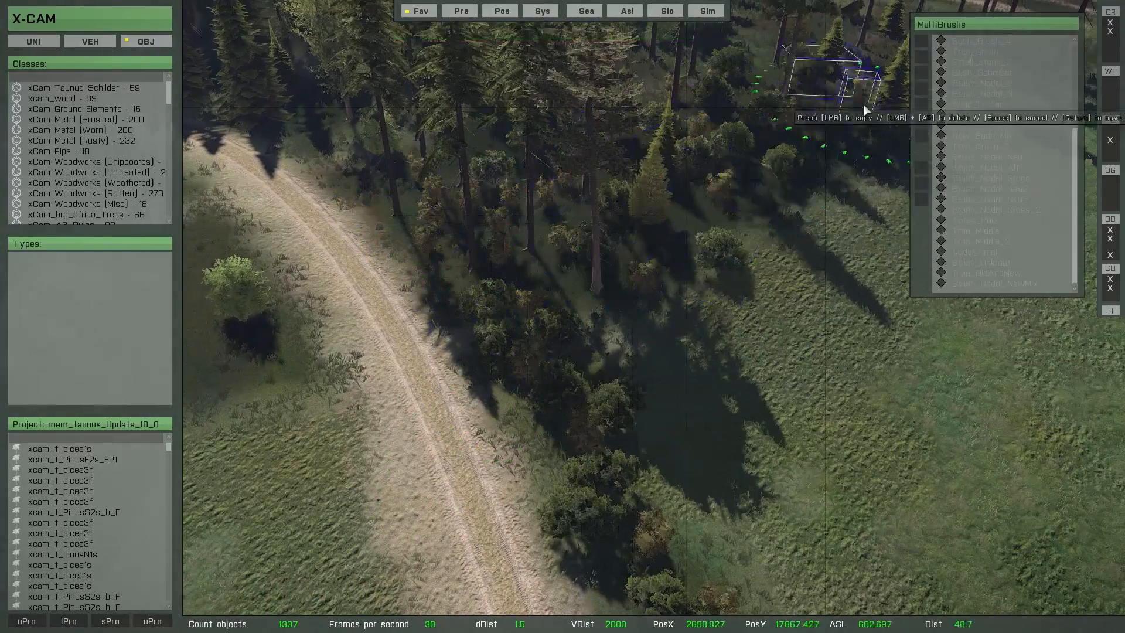
mouse_move(844, 107)
right_down()
mouse_move(526, 275)
mouse_move(555, 212)
right_up()
shift+scroll(577, 135, down, 4)
mouse_move(586, 115)
mouse_down()
mouse_move(582, 147)
mouse_move(554, 168)
mouse_move(521, 82)
mouse_up()
right_drag(610, 277, 596, 226)
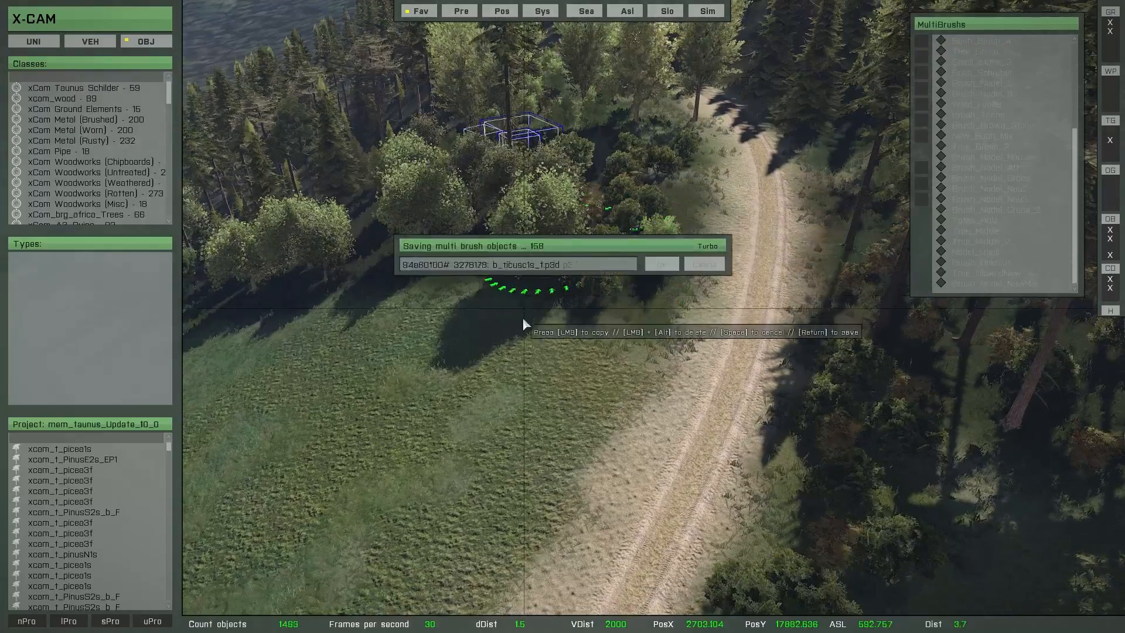
mouse_move(523, 320)
right_down()
mouse_move(577, 283)
mouse_move(630, 333)
mouse_move(977, 259)
right_up()
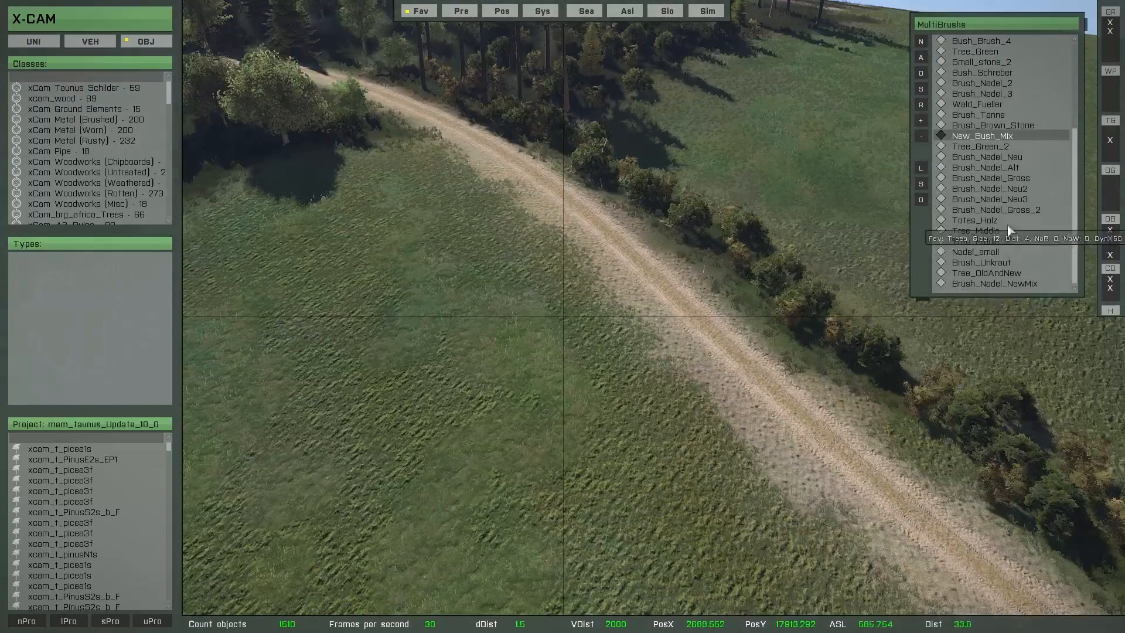
Step: Load the Brush_Brown_Stone multibrush and scatter brown rocks beside the bushes along the forest track
mouse_move(751, 269)
right_down()
mouse_move(692, 294)
mouse_move(673, 287)
mouse_move(641, 191)
mouse_move(572, 226)
right_up()
key(w)
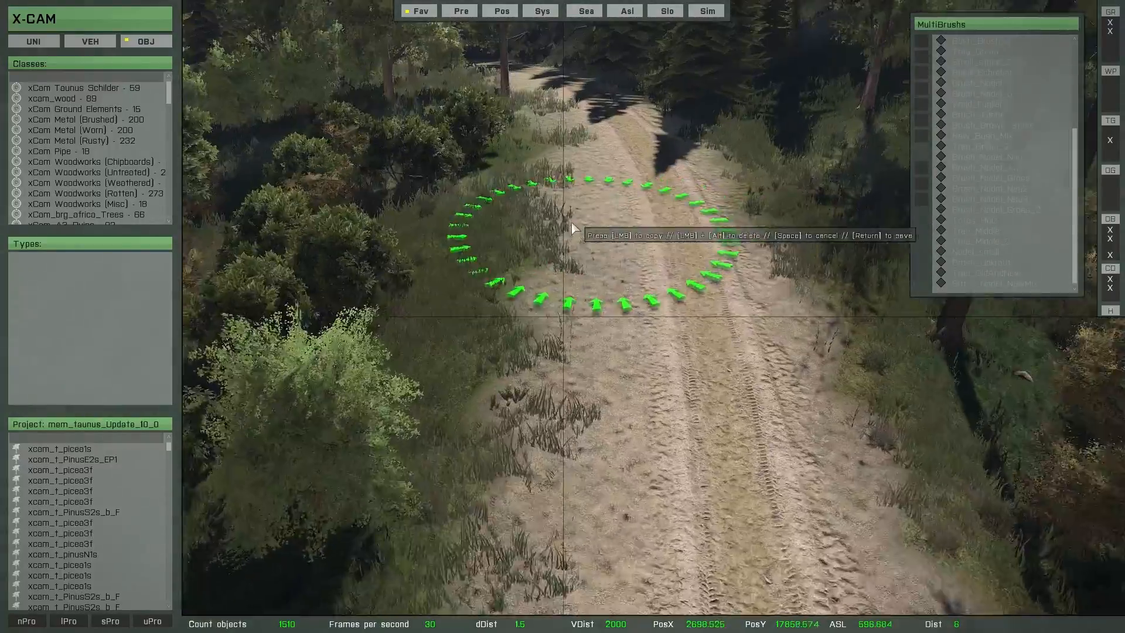
click(458, 242)
mouse_move(700, 406)
right_down()
mouse_move(823, 366)
mouse_move(891, 409)
mouse_move(878, 261)
right_up()
key(w)
click(459, 261)
mouse_move(739, 417)
right_down()
mouse_move(800, 352)
mouse_move(981, 404)
mouse_move(1020, 400)
mouse_move(768, 292)
right_up()
key(w)
key(w)
click(769, 293)
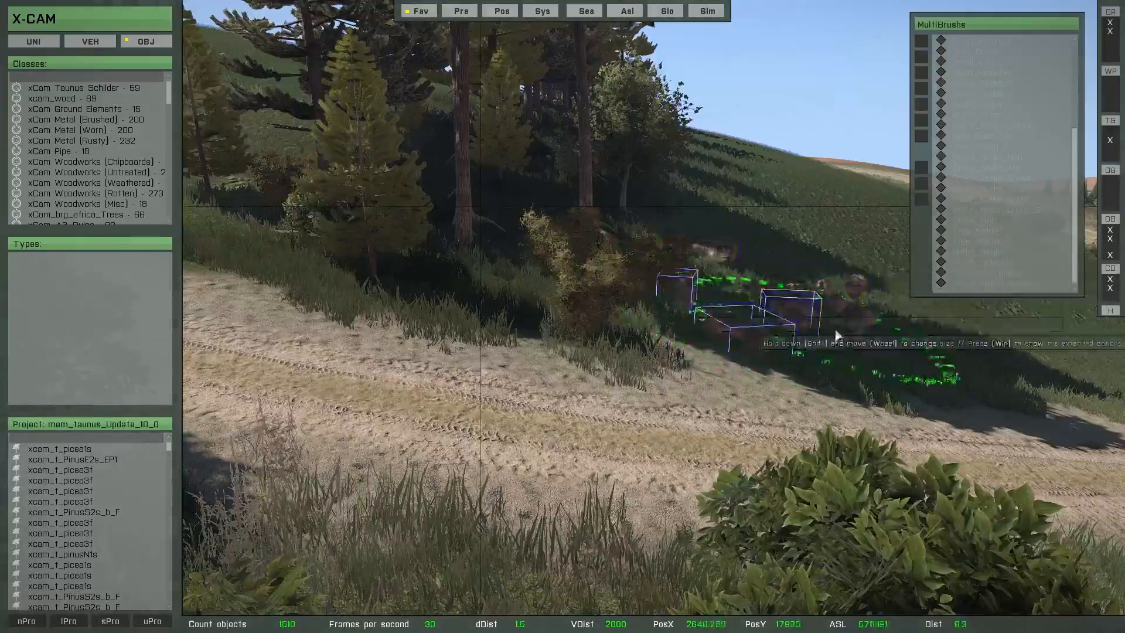
key(w)
mouse_move(836, 332)
right_down()
mouse_move(716, 413)
mouse_move(556, 376)
mouse_move(490, 346)
mouse_move(504, 340)
right_up()
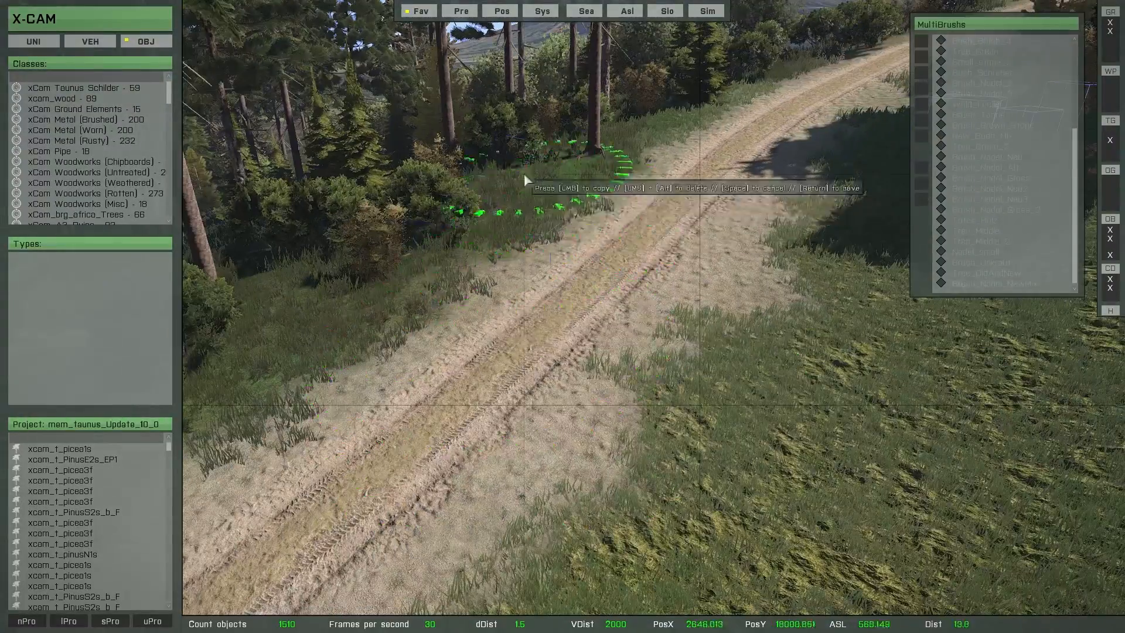
Step: Place more brown rocks along the forest edge and in the grass by the track junction, and save them
click(524, 174)
key(w)
mouse_move(524, 174)
right_down()
mouse_move(579, 311)
mouse_move(619, 323)
mouse_move(546, 245)
mouse_move(546, 105)
right_up()
click(546, 103)
mouse_move(546, 103)
right_down()
mouse_move(489, 266)
mouse_move(676, 182)
right_up()
key(w)
click(704, 183)
click(696, 174)
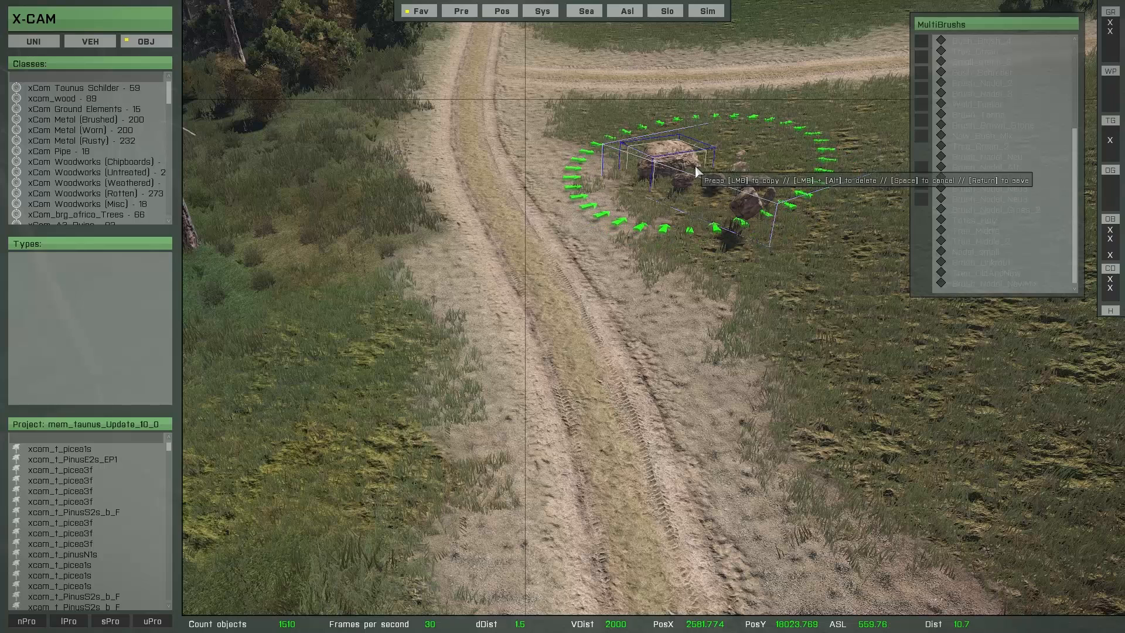
key(Escape)
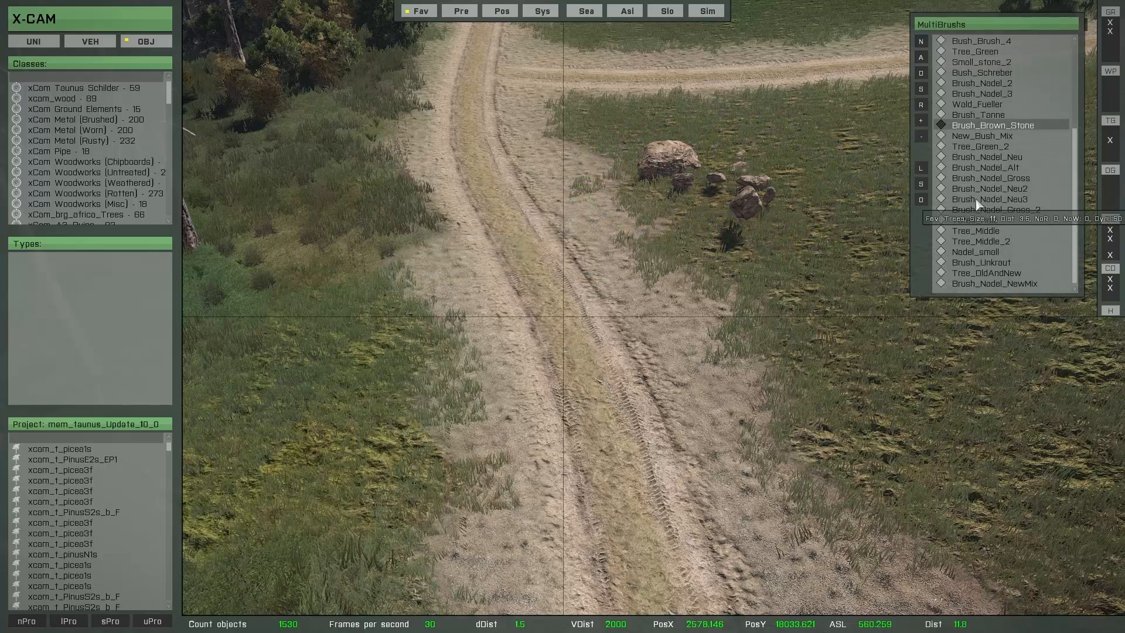
Step: Load the Brush_Unkraut multibrush and place weeds around the rocks at the junction and along the nearby forest edge
double_click(987, 263)
key(w)
click(788, 199)
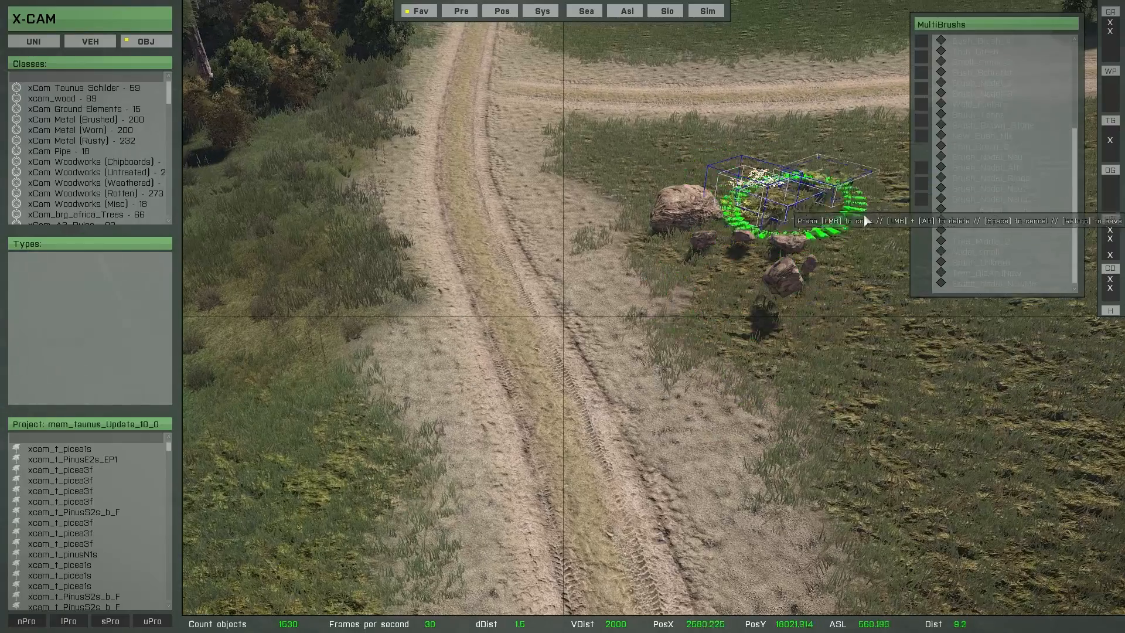
click(838, 317)
key(w)
right_drag(791, 369, 658, 253)
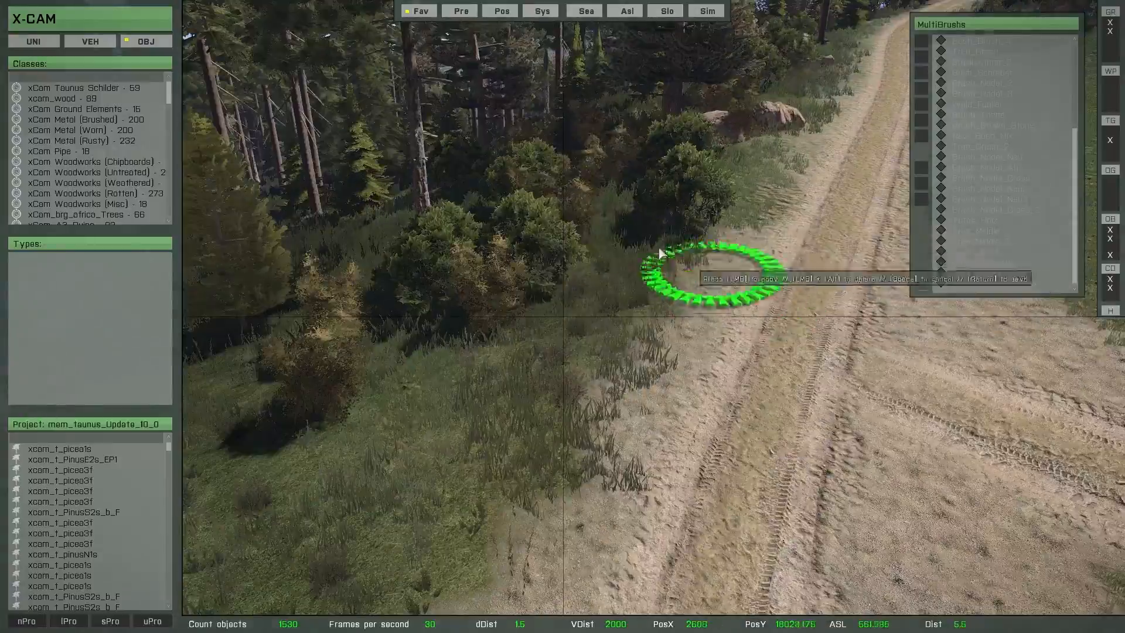
click(599, 267)
key(w)
right_drag(629, 355, 788, 392)
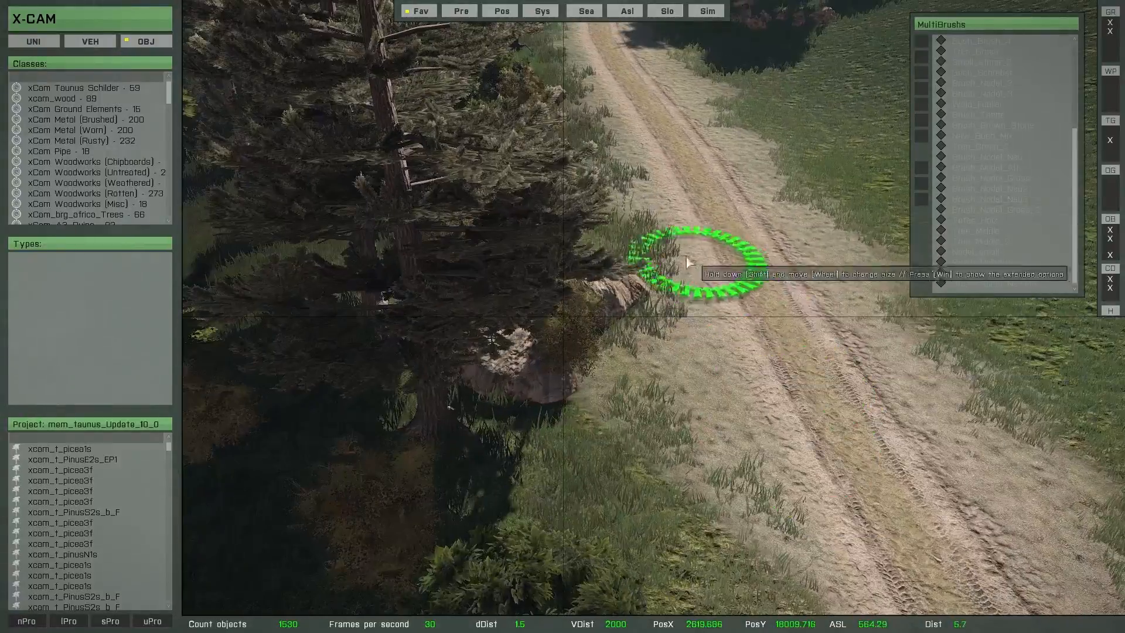
Step: Place weeds along the track verge from the forest-edge rocks to the start of the bush hedge
click(565, 254)
key(w)
right_drag(691, 278, 683, 140)
click(661, 124)
click(776, 264)
click(761, 404)
key(w)
right_drag(761, 410, 550, 243)
click(422, 235)
key(w)
right_drag(446, 258, 673, 319)
click(788, 346)
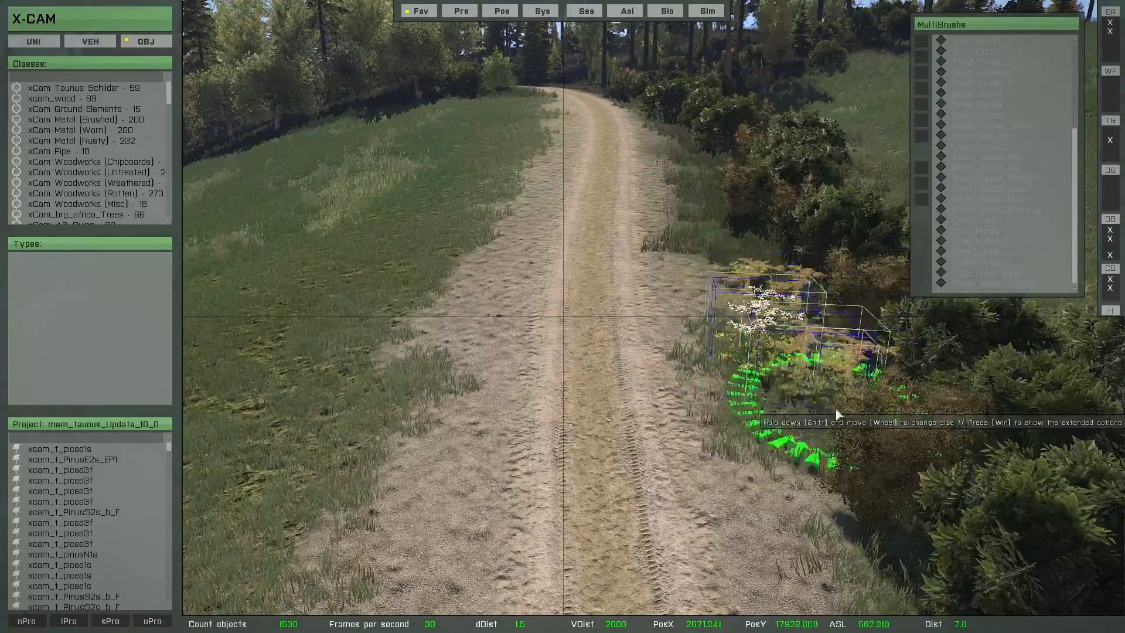
Step: Paint weeds beside the rest of the hedge and on the grassy verge of the shaded forest track, and save them
key(w)
right_drag(836, 415, 527, 222)
click(422, 282)
key(w)
mouse_move(517, 359)
right_down()
mouse_move(507, 351)
mouse_move(578, 438)
mouse_move(497, 448)
mouse_move(528, 386)
mouse_move(519, 205)
right_up()
key(w)
click(463, 317)
key(w)
drag(519, 205, 284, 493)
key(w)
mouse_move(284, 493)
right_down()
mouse_move(487, 405)
mouse_move(520, 129)
right_up()
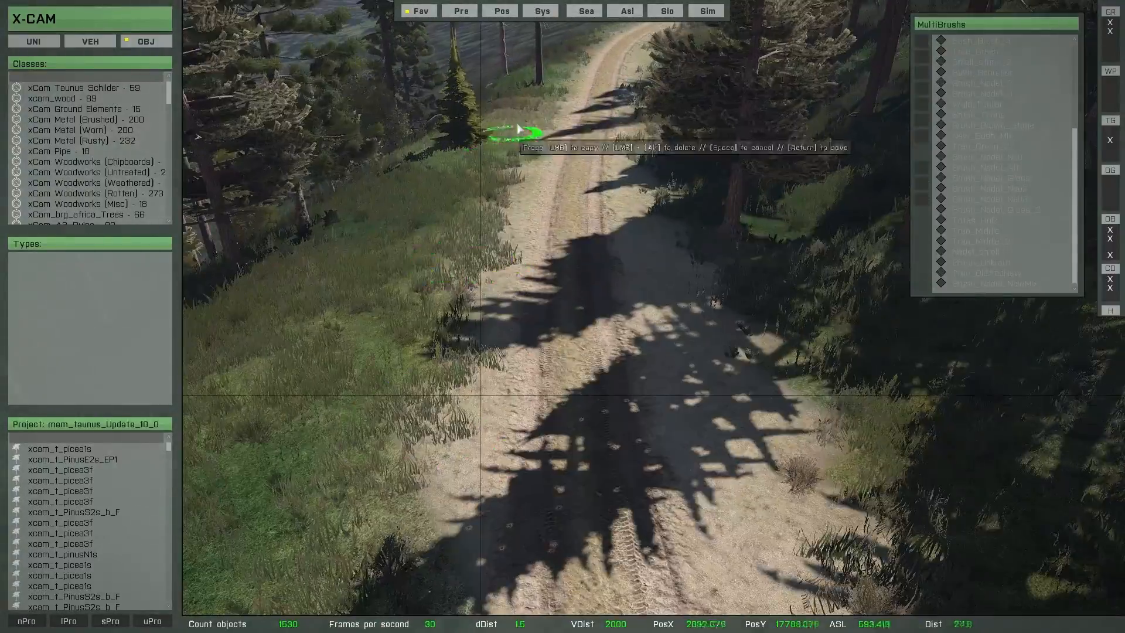
click(517, 129)
click(475, 154)
click(424, 190)
key(Return)
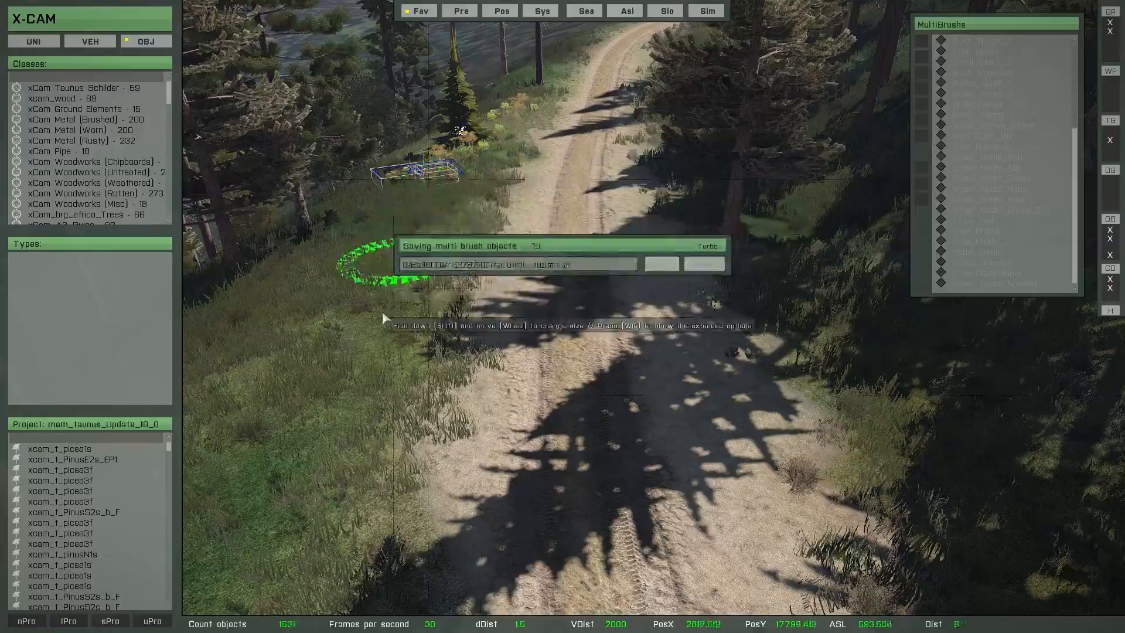
Step: Hide the interface and examine the painted trees, bushes, rocks and weeds at ground level along the forest track
key(w)
mouse_move(388, 325)
right_down()
mouse_move(651, 344)
mouse_move(678, 332)
mouse_move(722, 252)
mouse_move(641, 280)
right_up()
key(w)
key(w)
key(w)
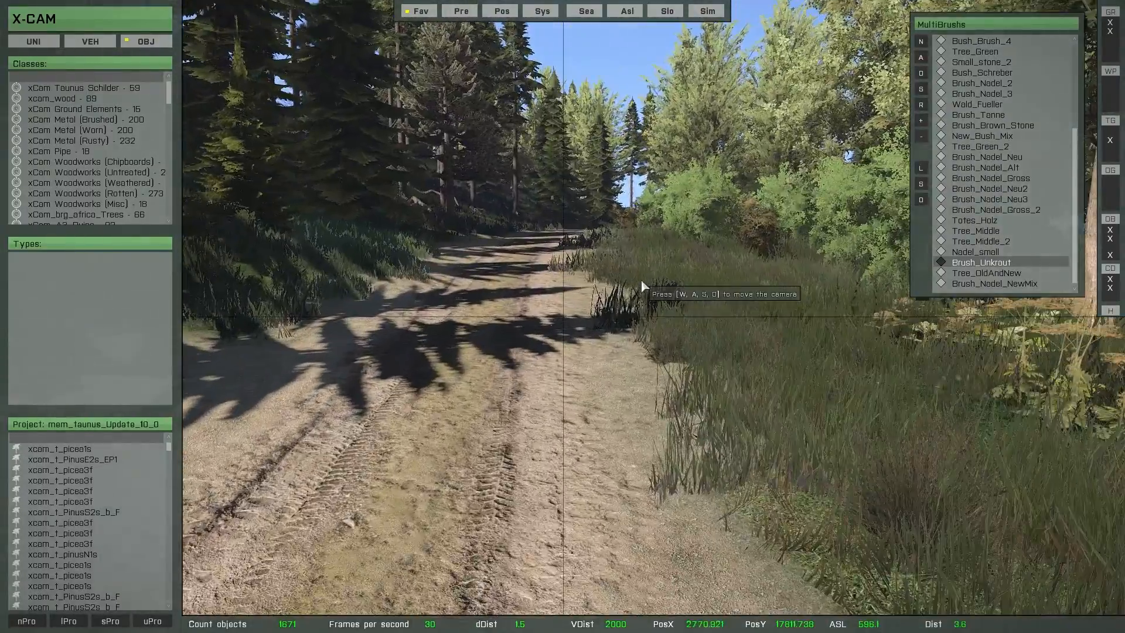
key(BackSpace)
key(w)
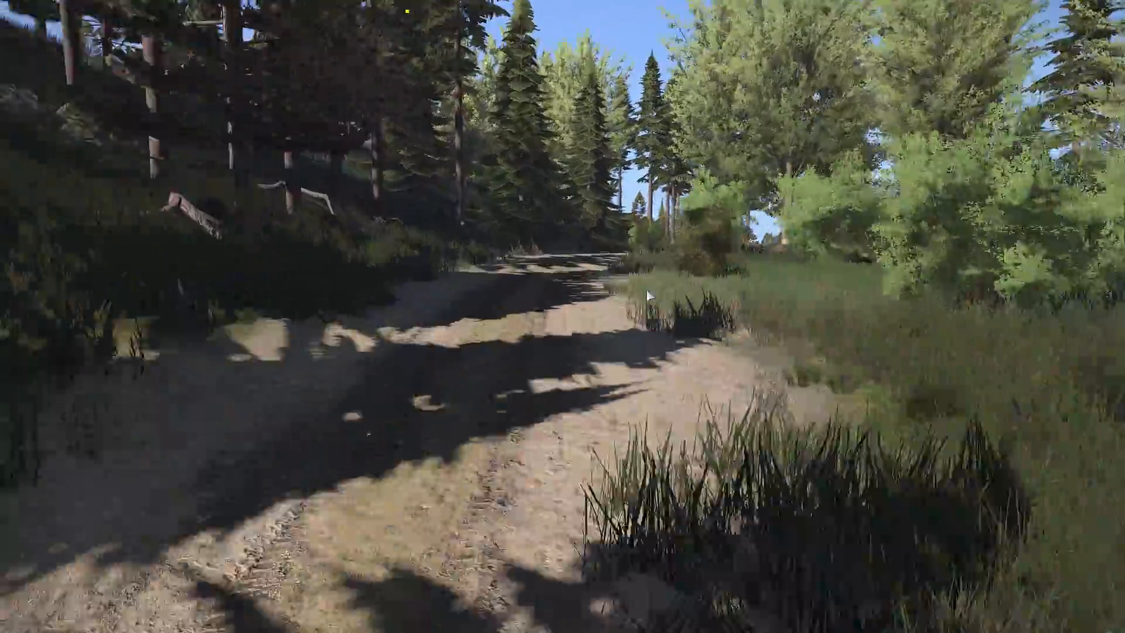
key(w)
right_drag(646, 291, 779, 226)
key(w)
key(w)
key(w)
key(w)
key(w)
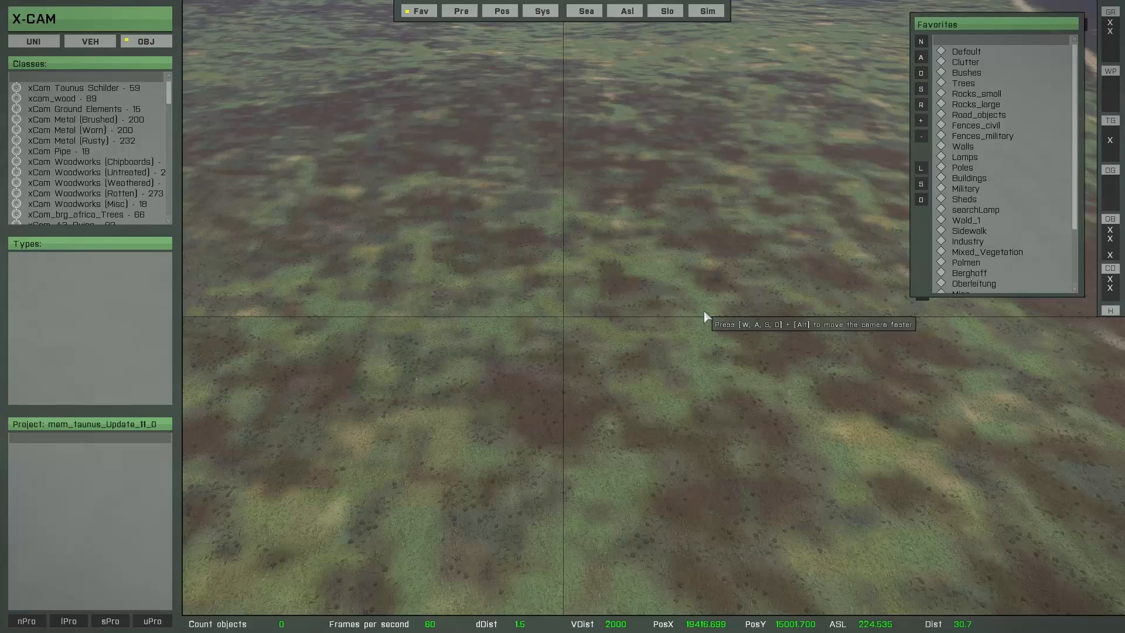
Step: Open the Trees favorites and add xcam_t_AmygdalusC2s_EP1 to the dynamic brush
double_click(963, 84)
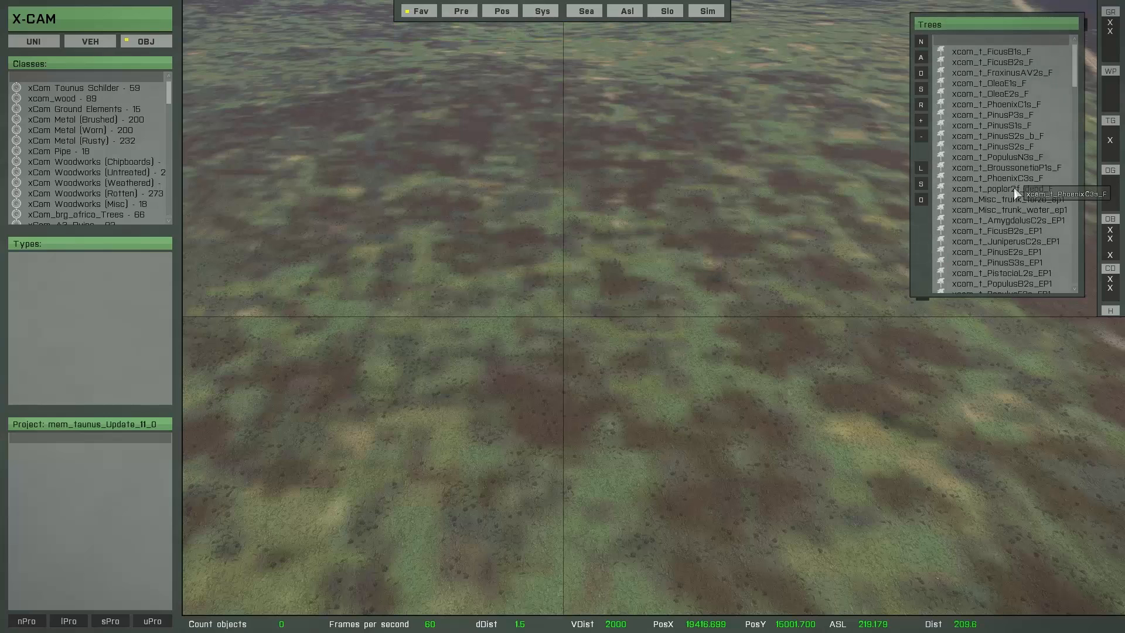
click(989, 232)
click(990, 223)
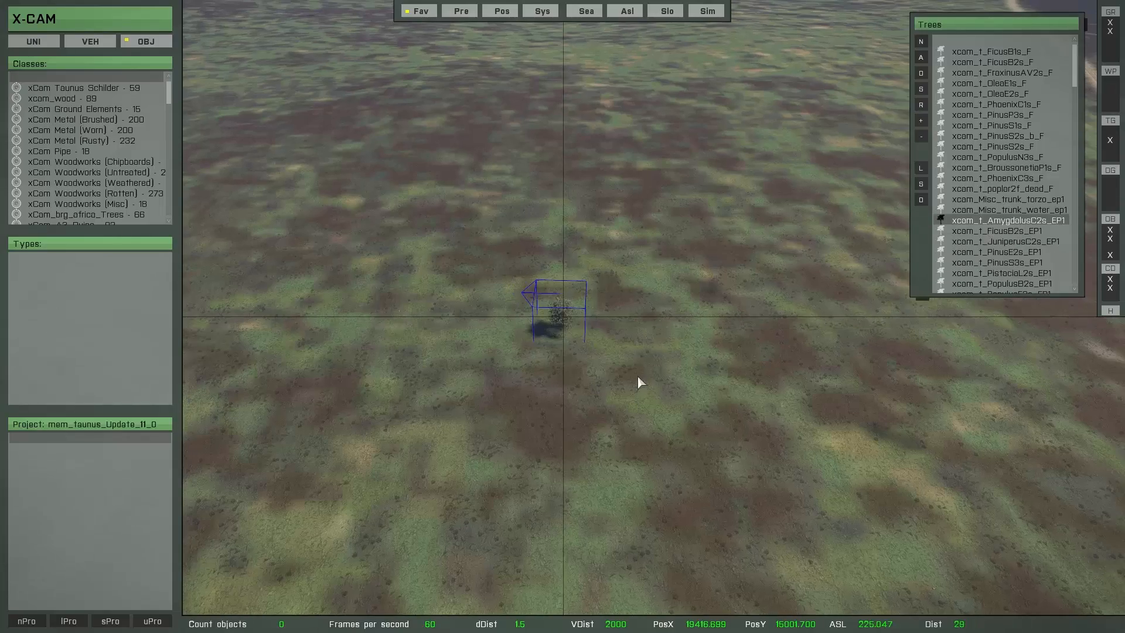
scroll(638, 376, up, 8)
mouse_move(620, 355)
right_down()
mouse_move(562, 340)
mouse_move(611, 364)
right_up()
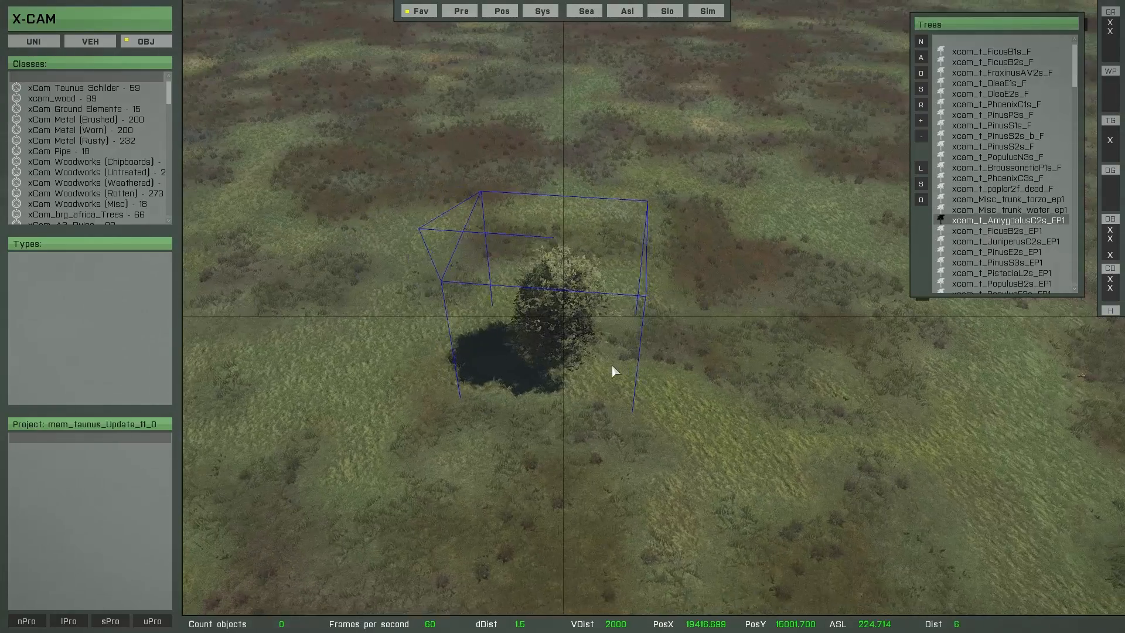
scroll(612, 366, down, 3)
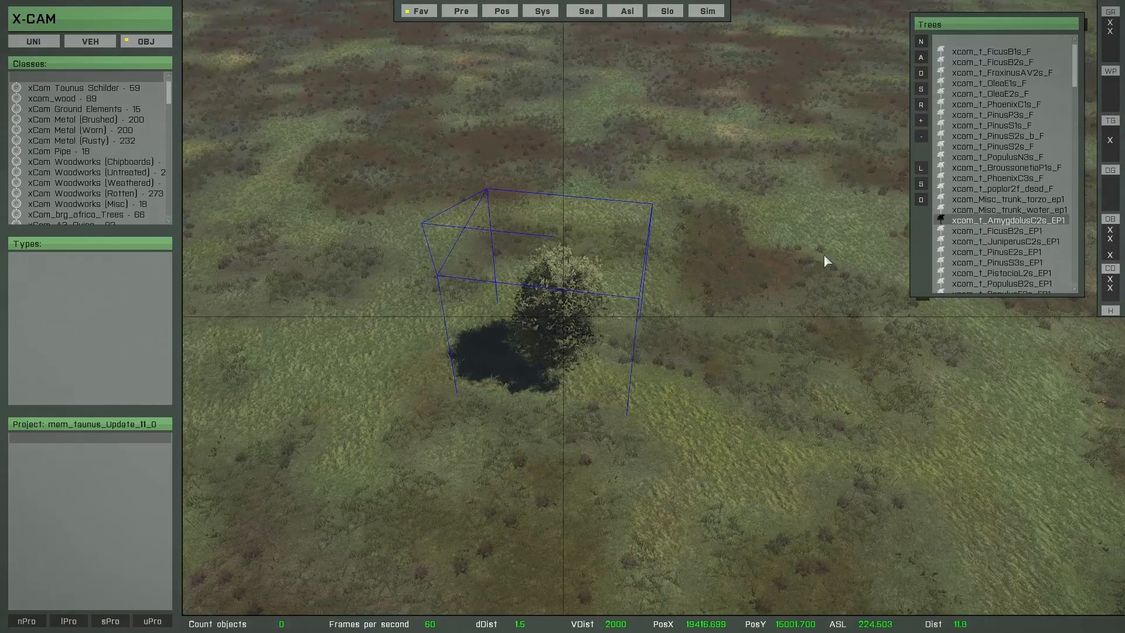
click(921, 124)
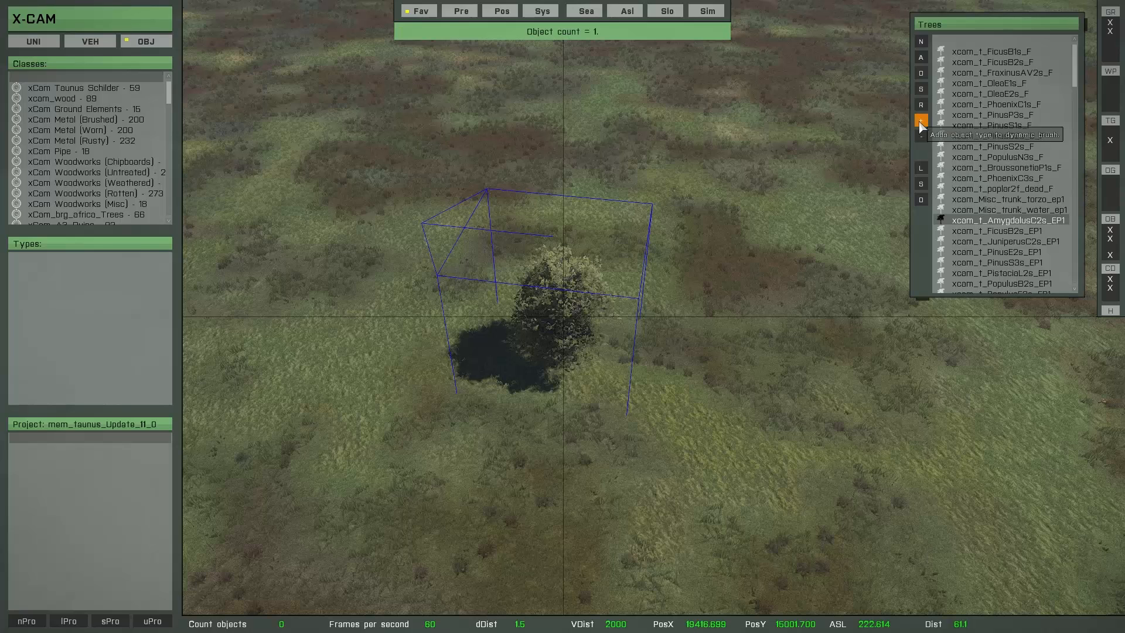
Step: Add xcam_t_FicusB2s_EP1, xcam_t_PinusE2s_EP1 and xcam_t_PinusS3s_EP1 to the dynamic brush
click(969, 232)
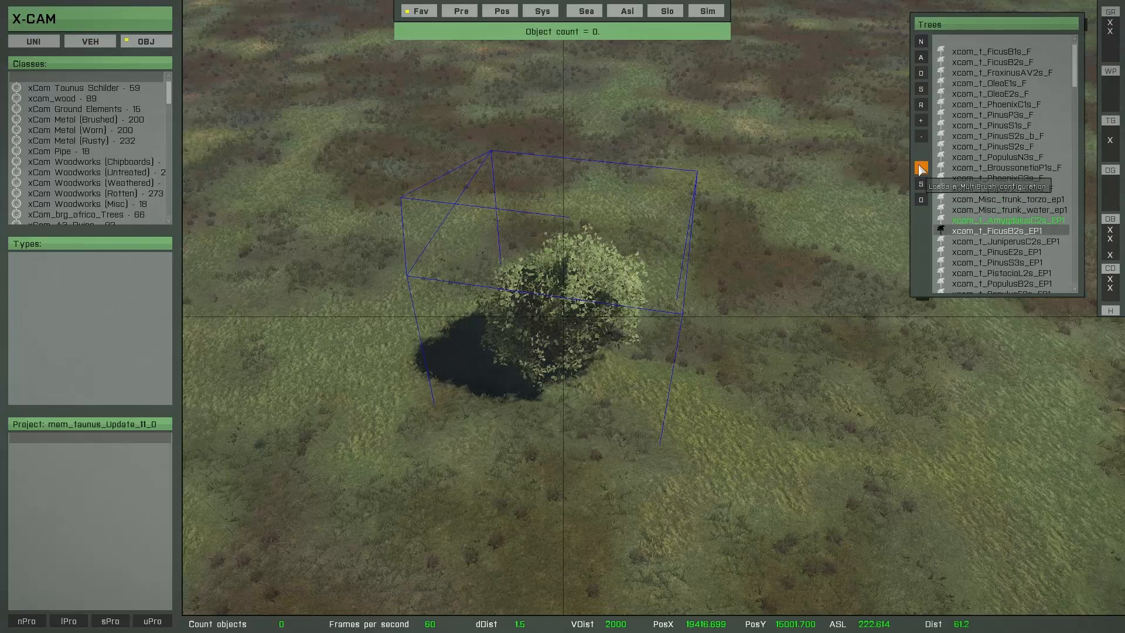
click(921, 124)
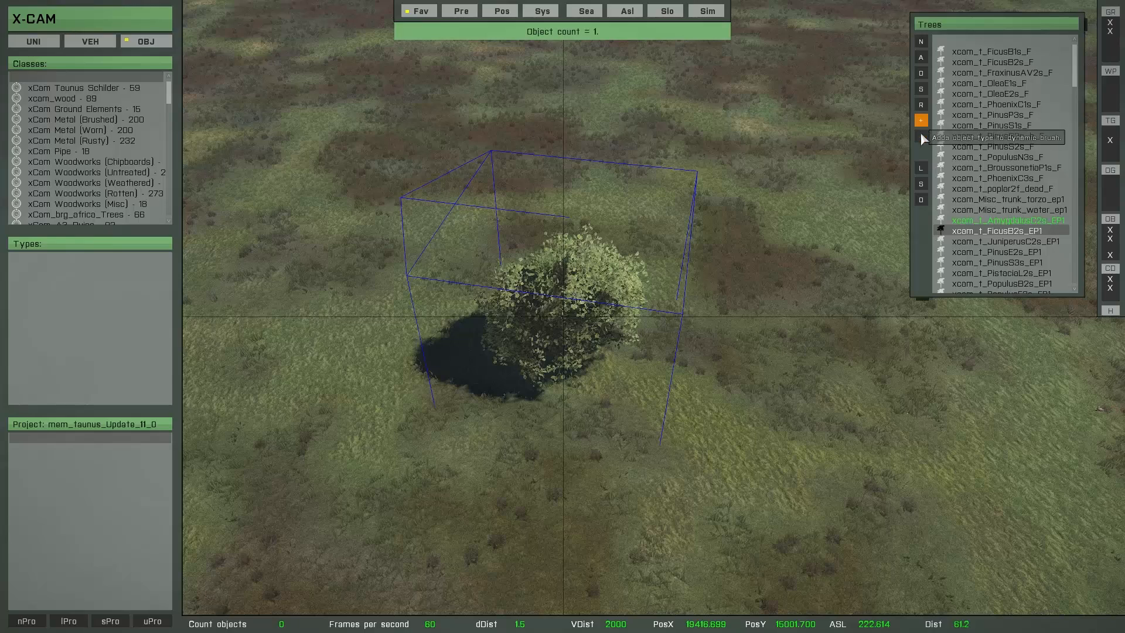
click(971, 252)
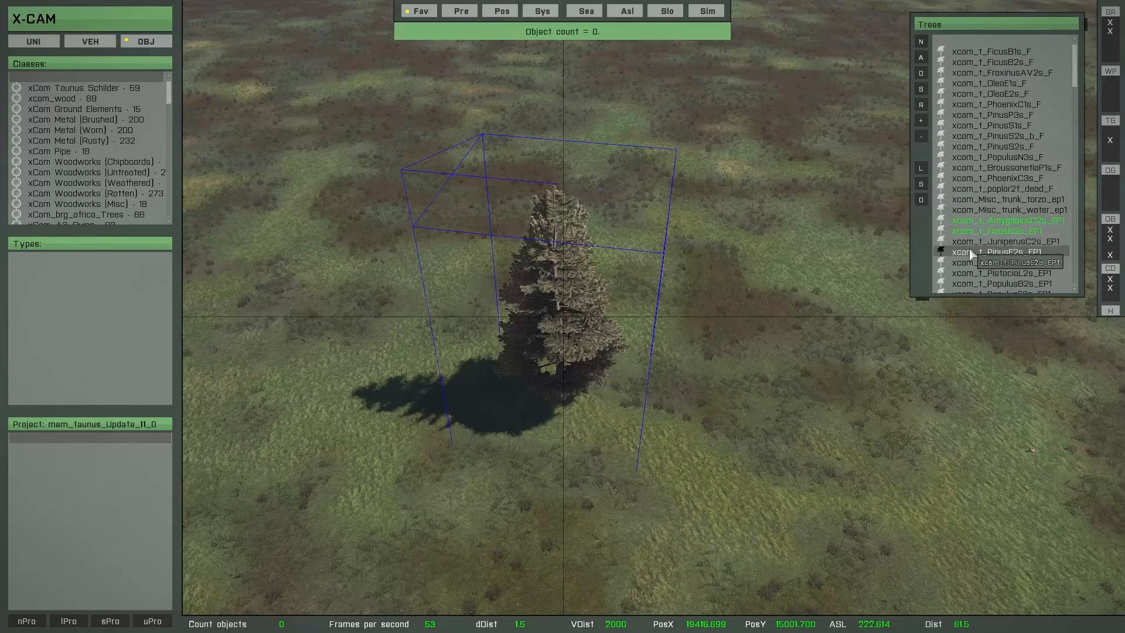
click(921, 124)
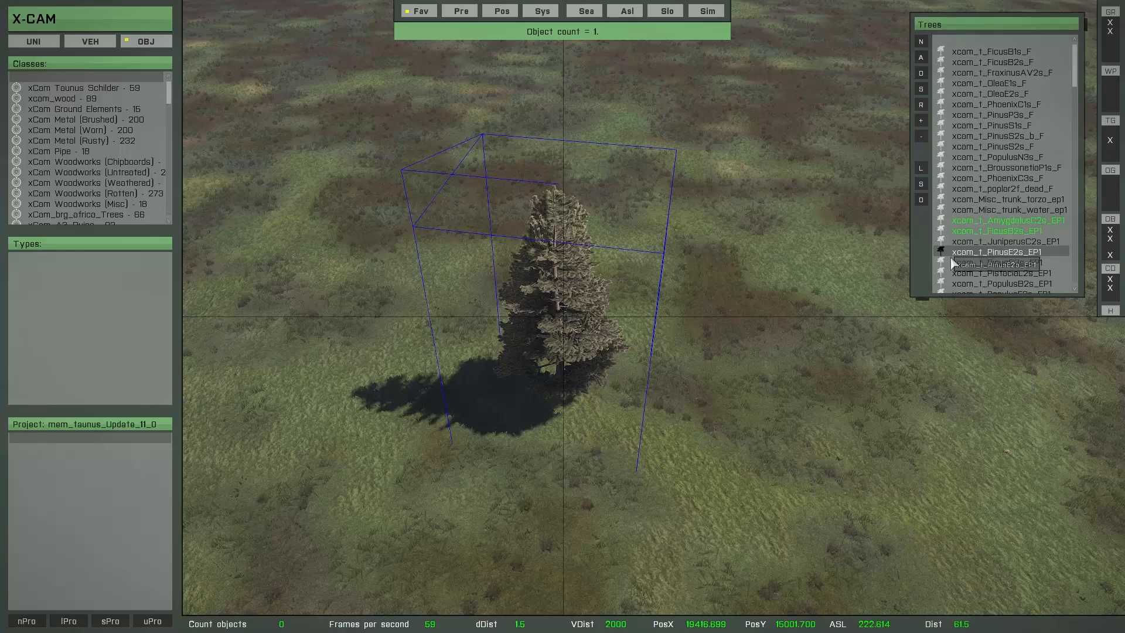
click(953, 261)
click(918, 124)
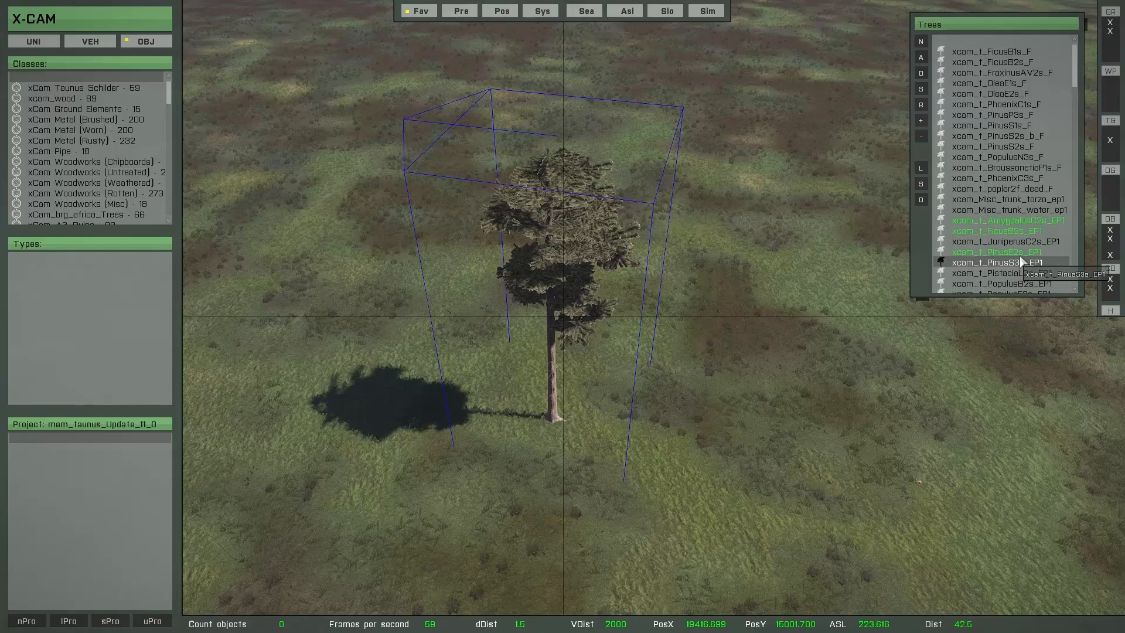
Step: Raise the dynamic brush's object count for xcam_t_AmygdalusC2s_EP1 to 4 and for xcam_t_FicusB2s_EP1 to 2
click(997, 223)
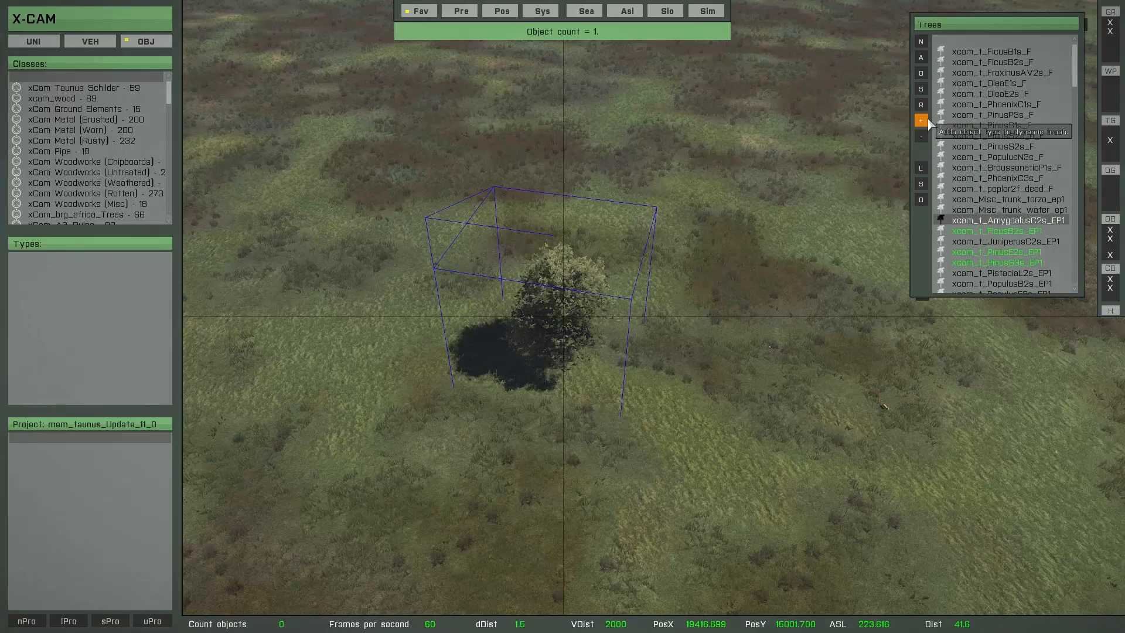
click(923, 122)
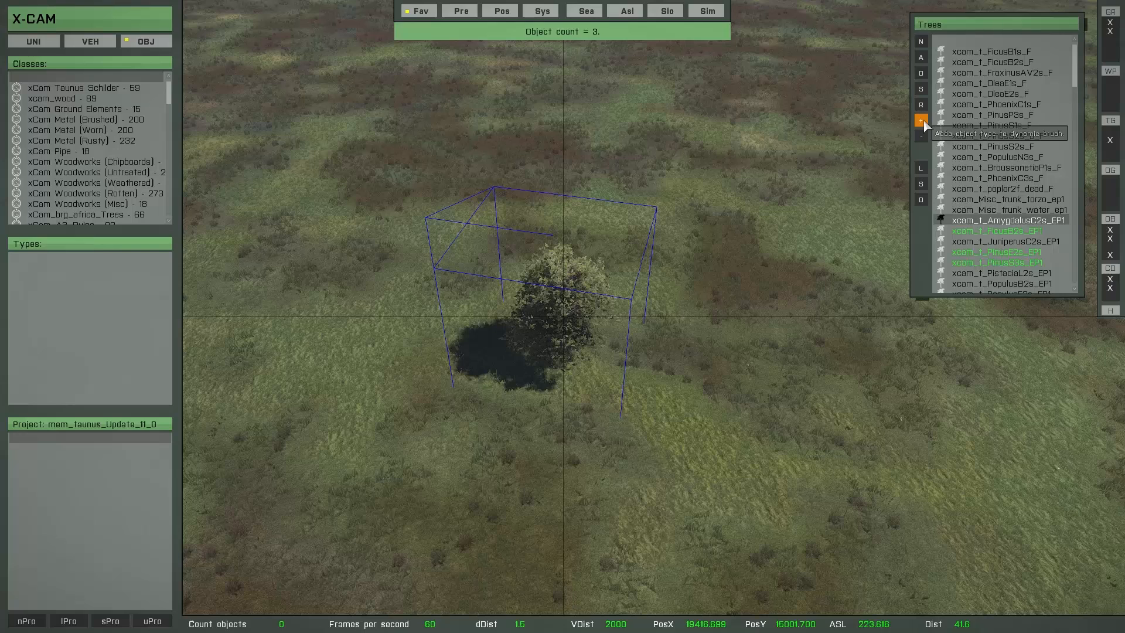
key(Down)
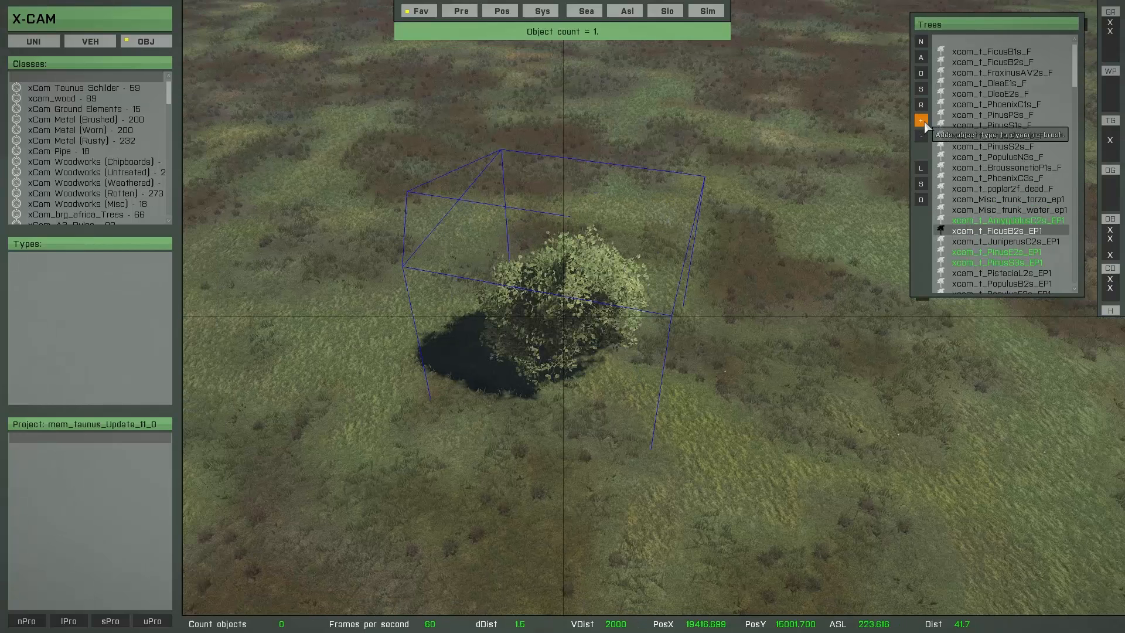
click(922, 122)
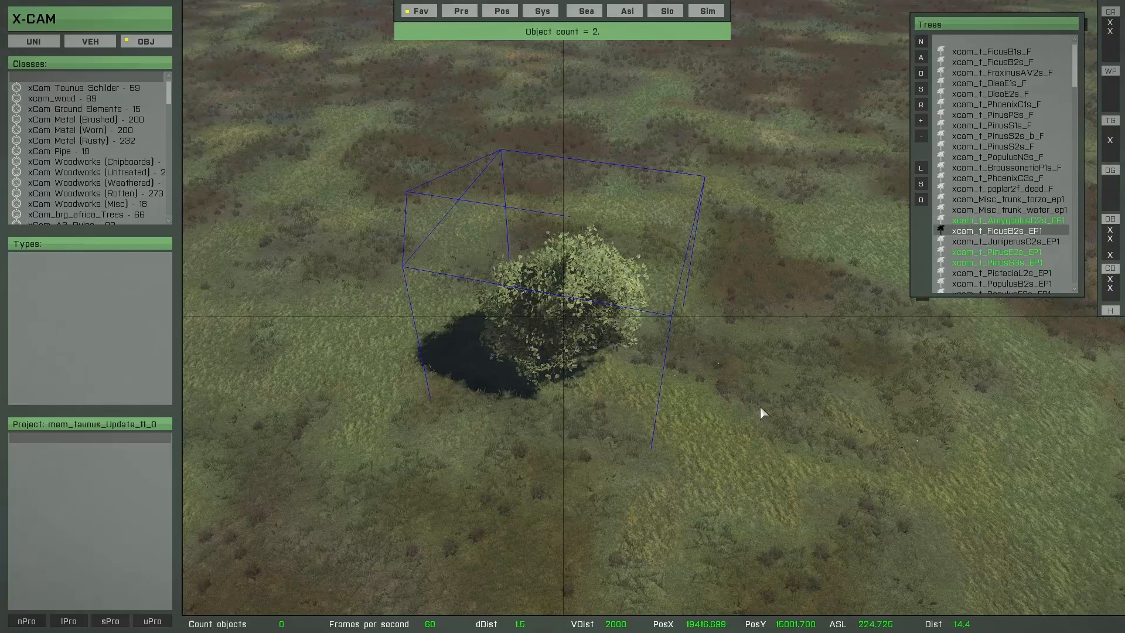
Step: Activate the dynamic brush and paint a patch of the mixed trees on the open grassland
scroll(741, 417, down, 5)
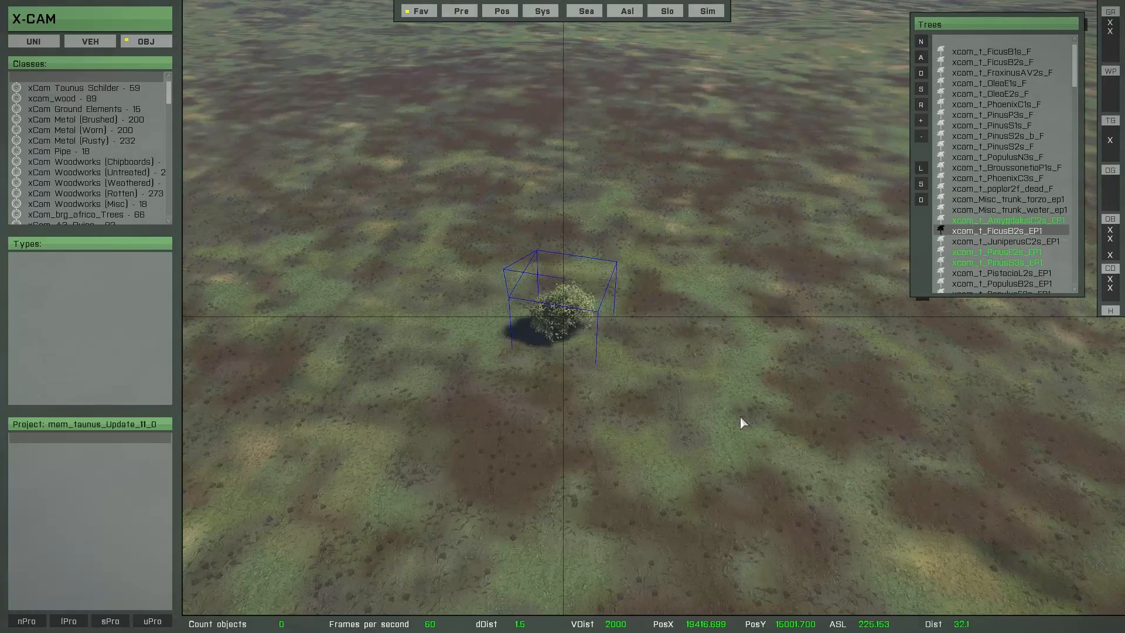
key(o)
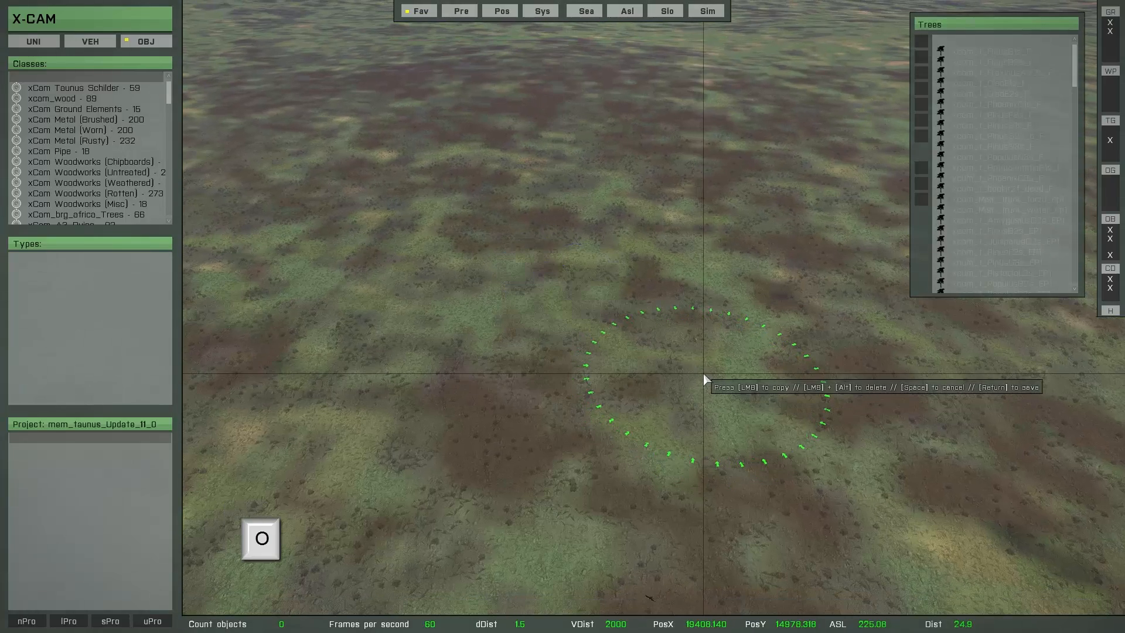
mouse_move(689, 316)
mouse_down()
mouse_move(669, 281)
mouse_move(564, 248)
mouse_move(551, 317)
mouse_move(801, 270)
mouse_move(567, 332)
mouse_move(502, 311)
mouse_move(544, 386)
mouse_up()
mouse_move(545, 387)
right_down()
mouse_move(623, 421)
mouse_move(713, 355)
right_up()
mouse_move(713, 357)
mouse_down()
mouse_move(460, 243)
mouse_move(383, 267)
mouse_move(543, 439)
mouse_up()
mouse_move(544, 440)
right_down()
mouse_move(590, 438)
mouse_move(631, 414)
mouse_move(607, 405)
right_up()
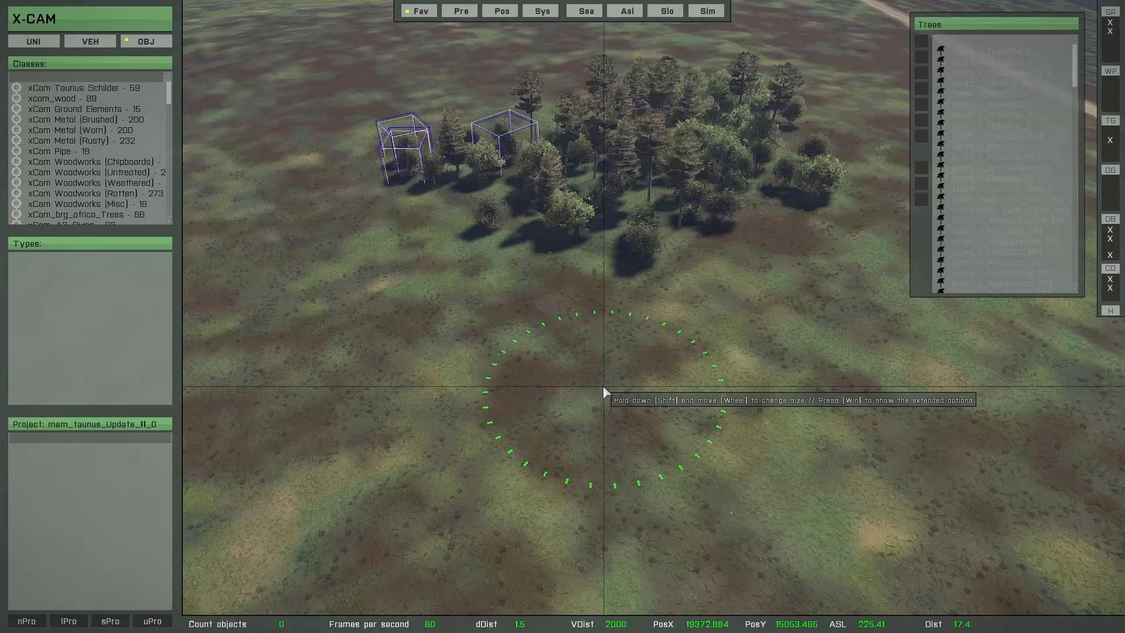
Step: Enlarge the brush range to 19 m and reduce it again
key(shift)
shift+scroll(603, 385, up, 2)
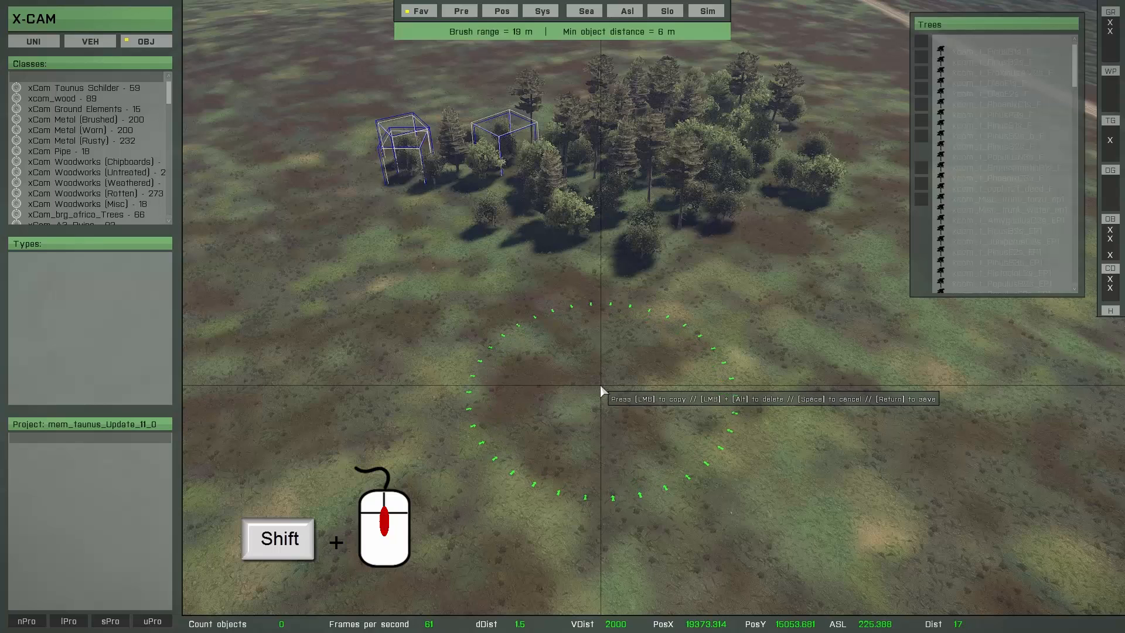
shift+scroll(593, 382, down, 2)
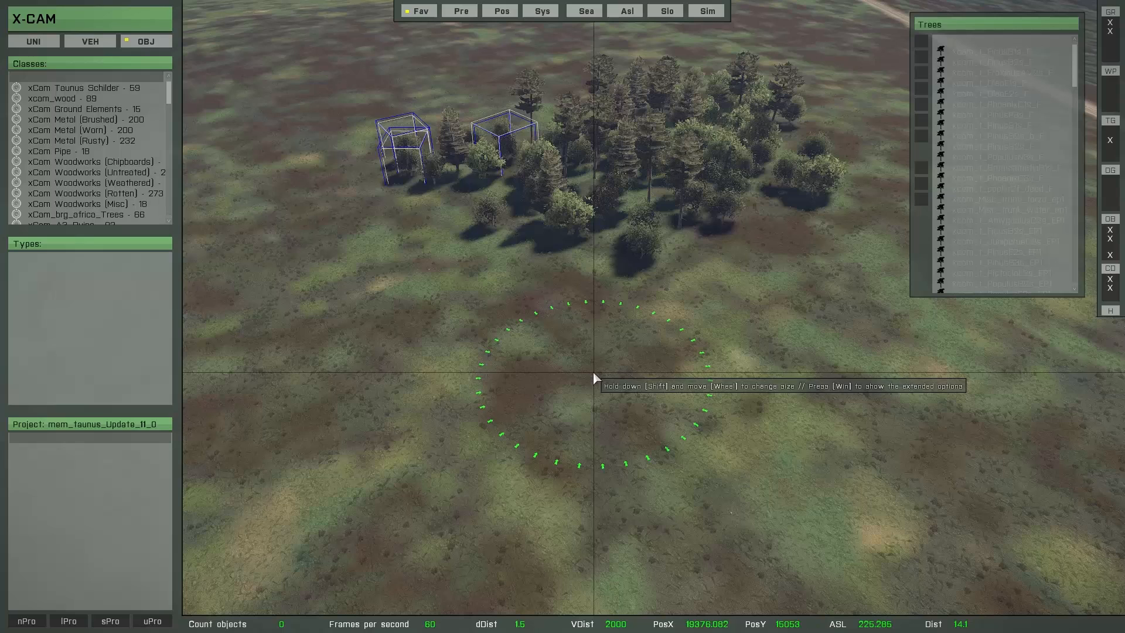
ctrl+scroll(596, 362, down, 1)
ctrl+scroll(596, 369, down, 1)
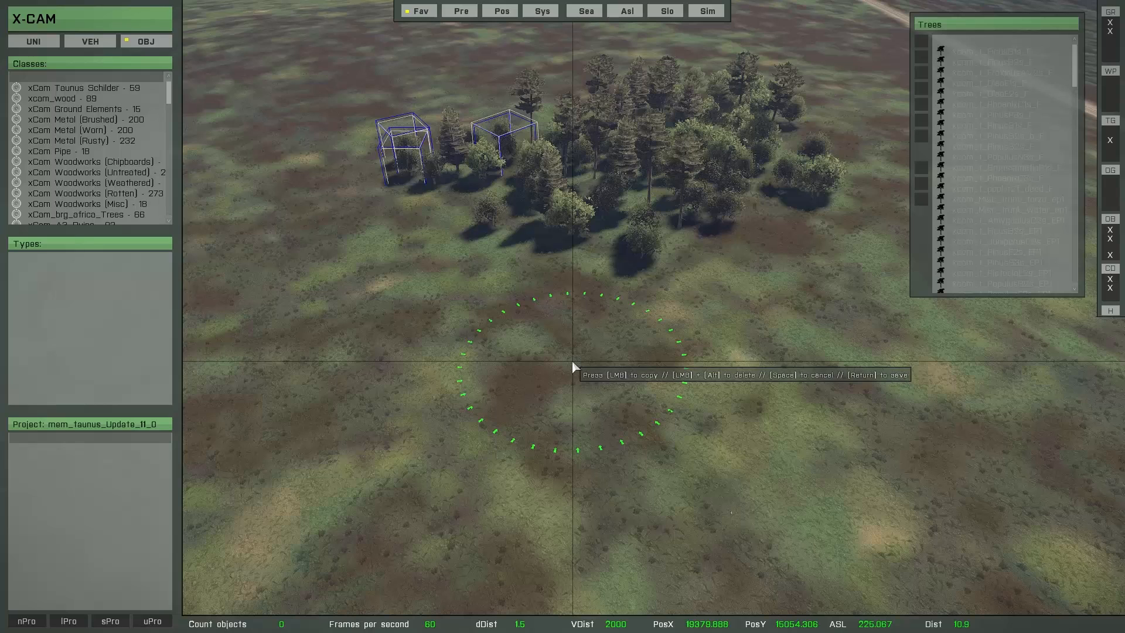
Step: Review the brush's extended options, including the random scaling and the NotOnRoad and NoOtherObjects conditions
key(super)
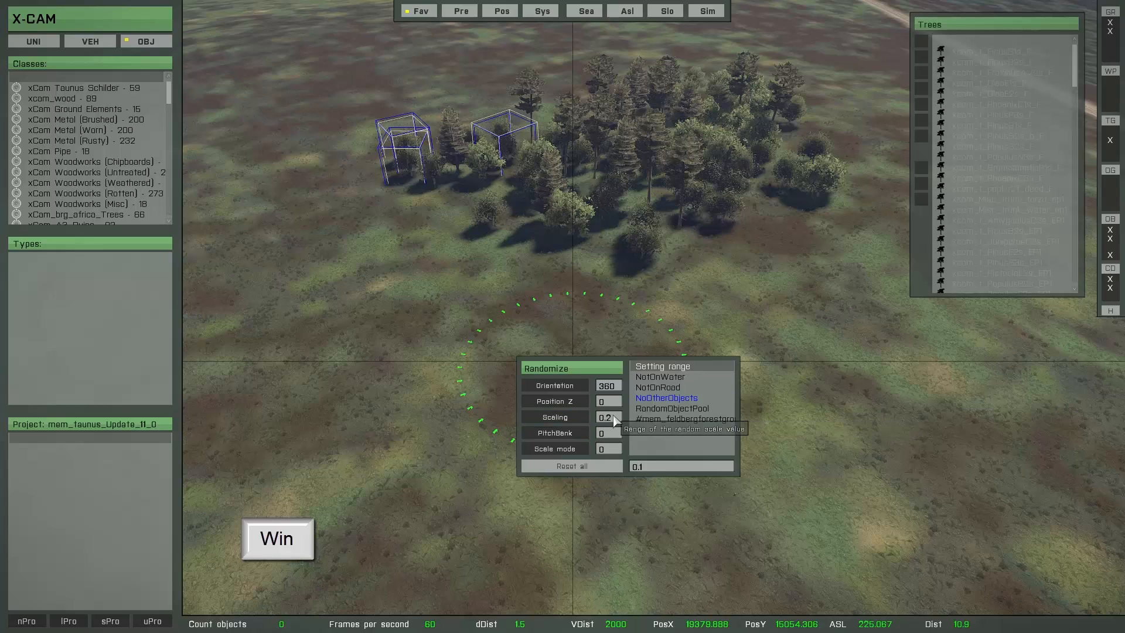
scroll(579, 416, down, 2)
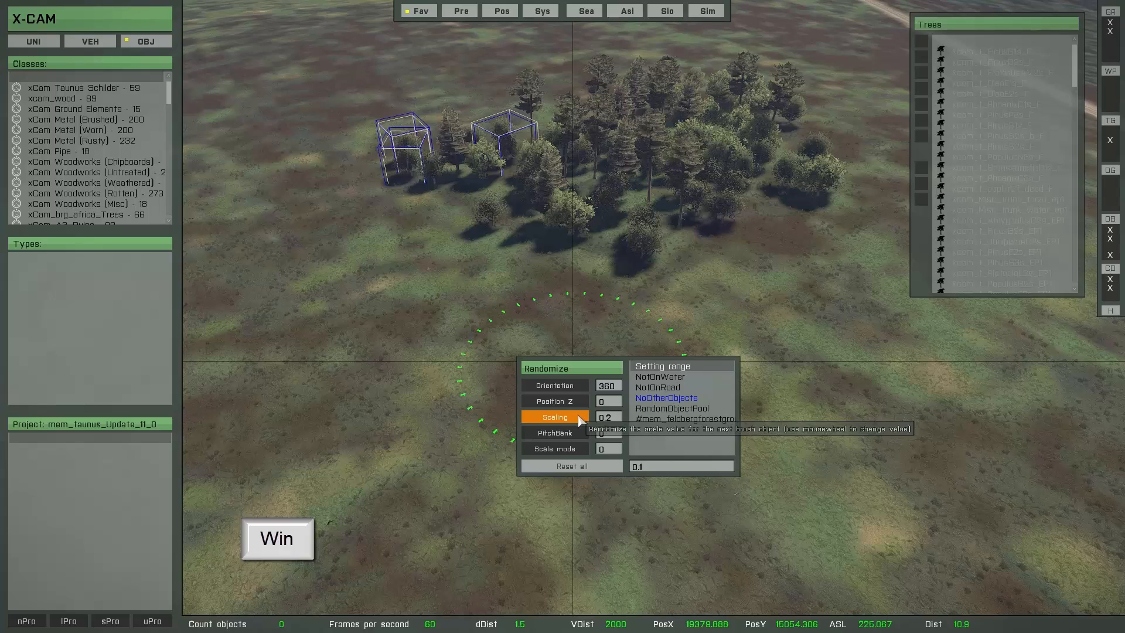
click(666, 402)
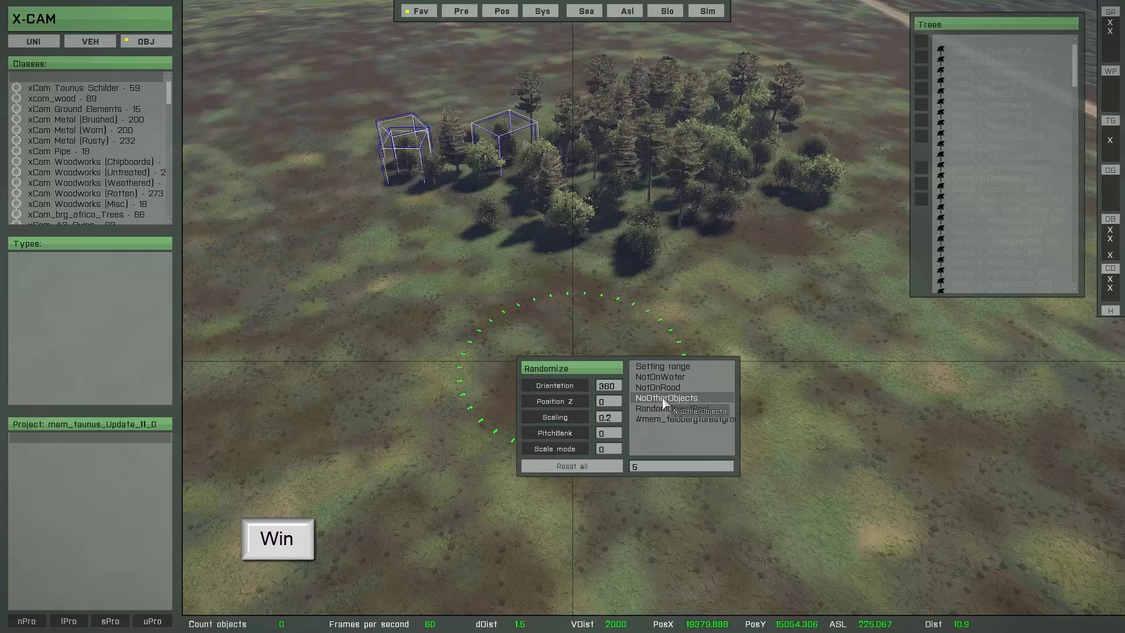
click(660, 389)
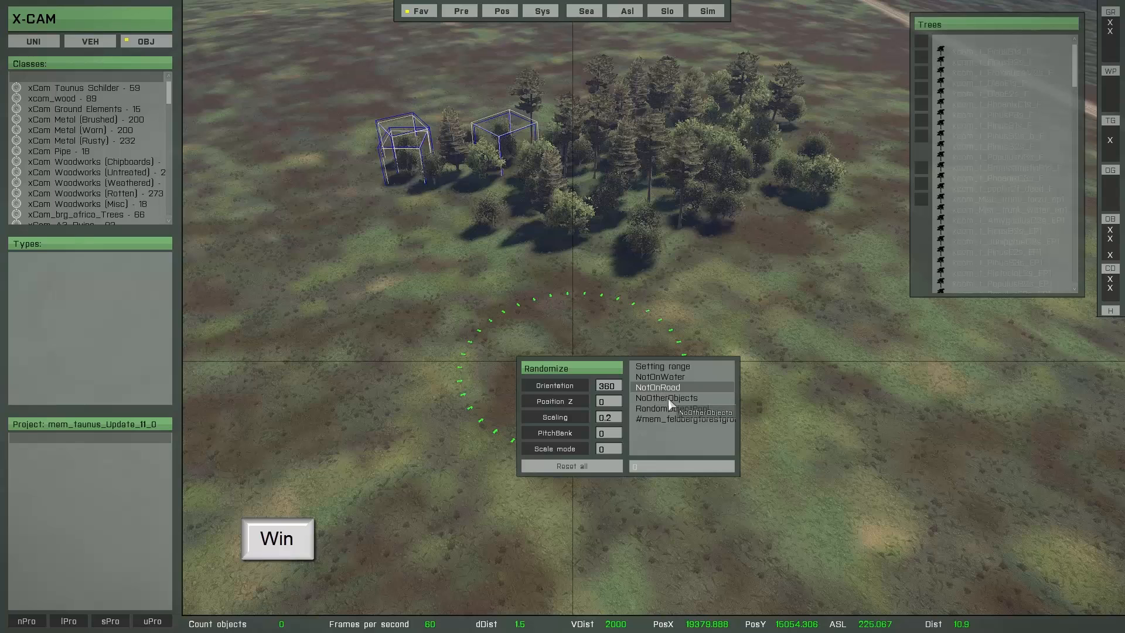
double_click(667, 398)
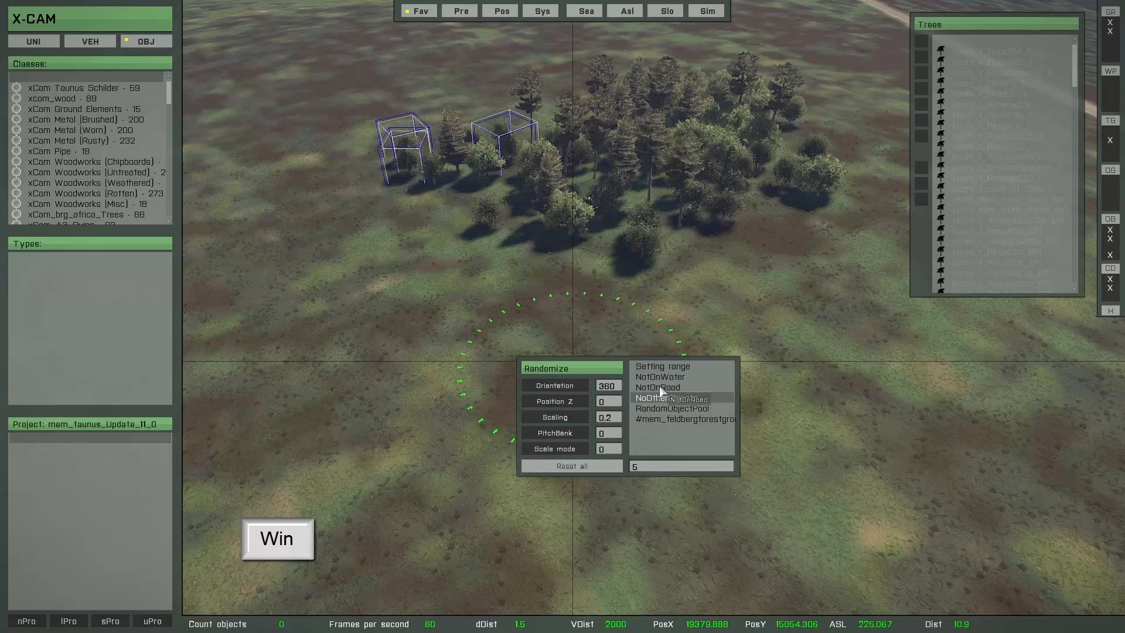
click(660, 388)
click(660, 399)
key(super)
Step: Paint more mixed trees in front of the first patch and cancel the brush, deleting all its painted objects
mouse_move(612, 346)
mouse_down()
mouse_move(512, 326)
mouse_move(528, 379)
mouse_move(711, 341)
mouse_move(779, 414)
mouse_move(462, 302)
mouse_move(455, 389)
mouse_move(480, 451)
mouse_up()
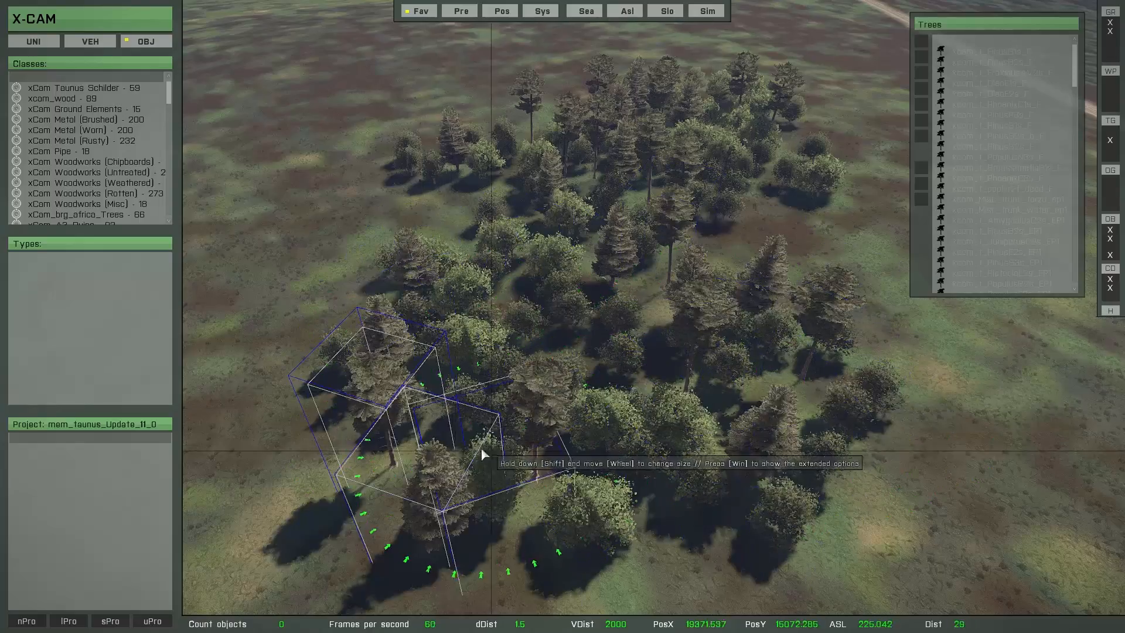
key(a)
mouse_move(480, 447)
right_down()
mouse_move(555, 444)
mouse_move(623, 412)
mouse_move(508, 423)
mouse_move(629, 448)
mouse_move(701, 444)
right_up()
key(d)
key(a)
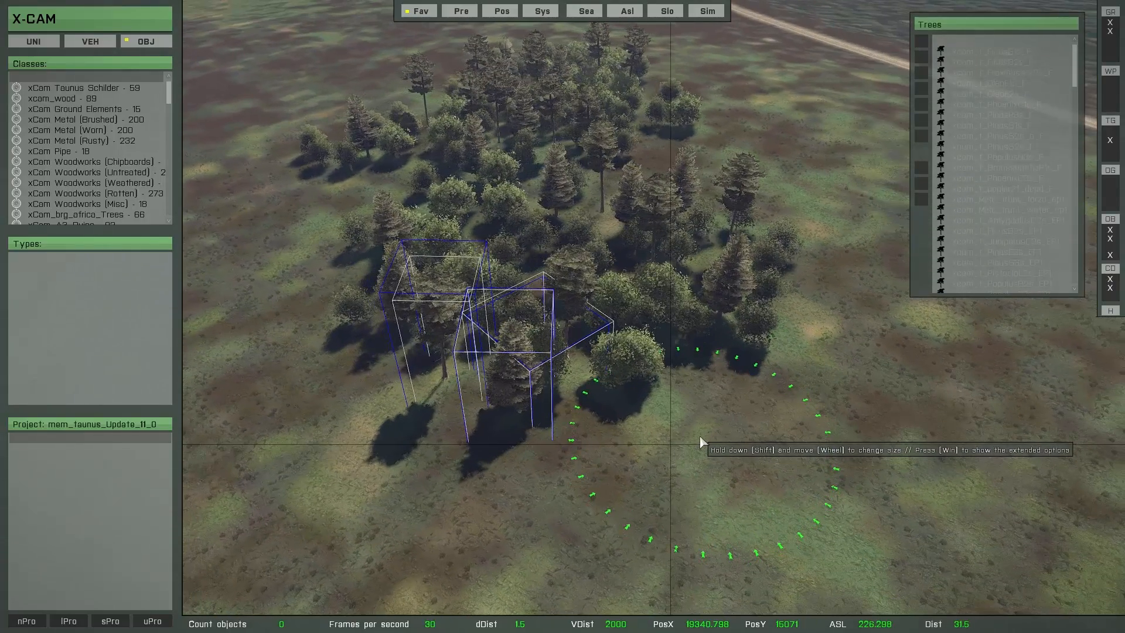
key(space)
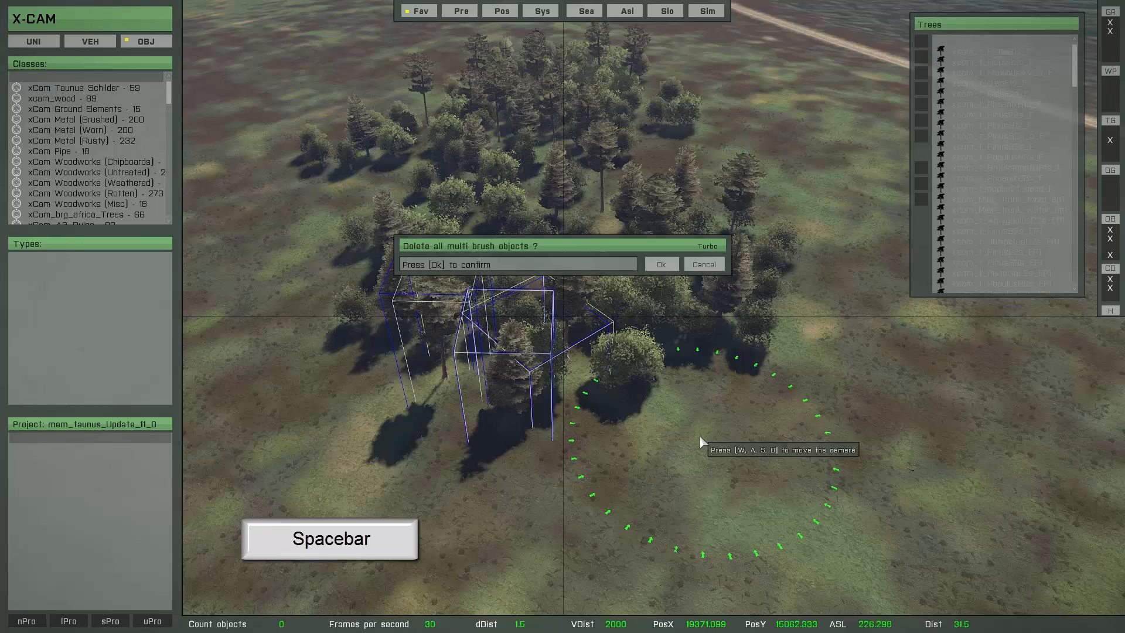
click(655, 268)
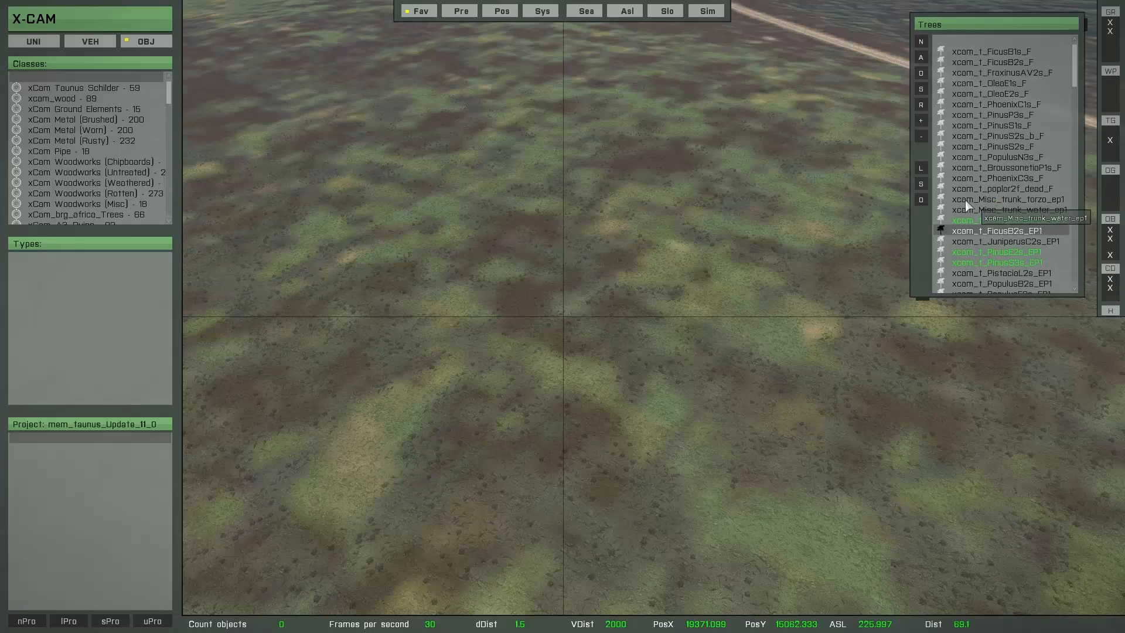
Step: Save the selected trees as a new MultiBrush configuration named Tree_config
click(921, 185)
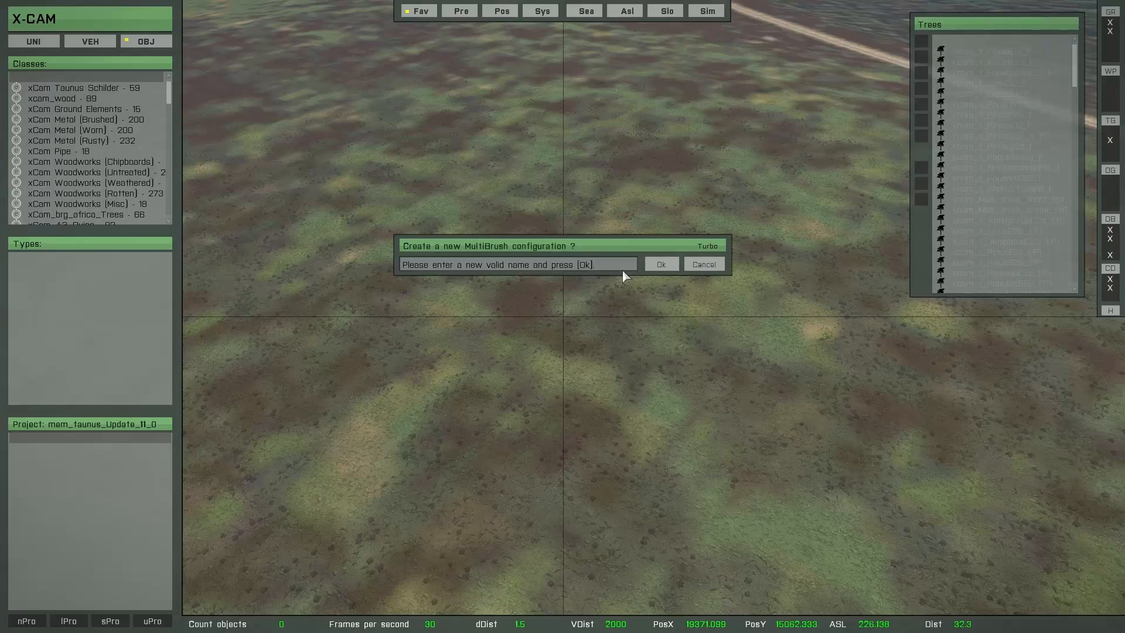
click(605, 267)
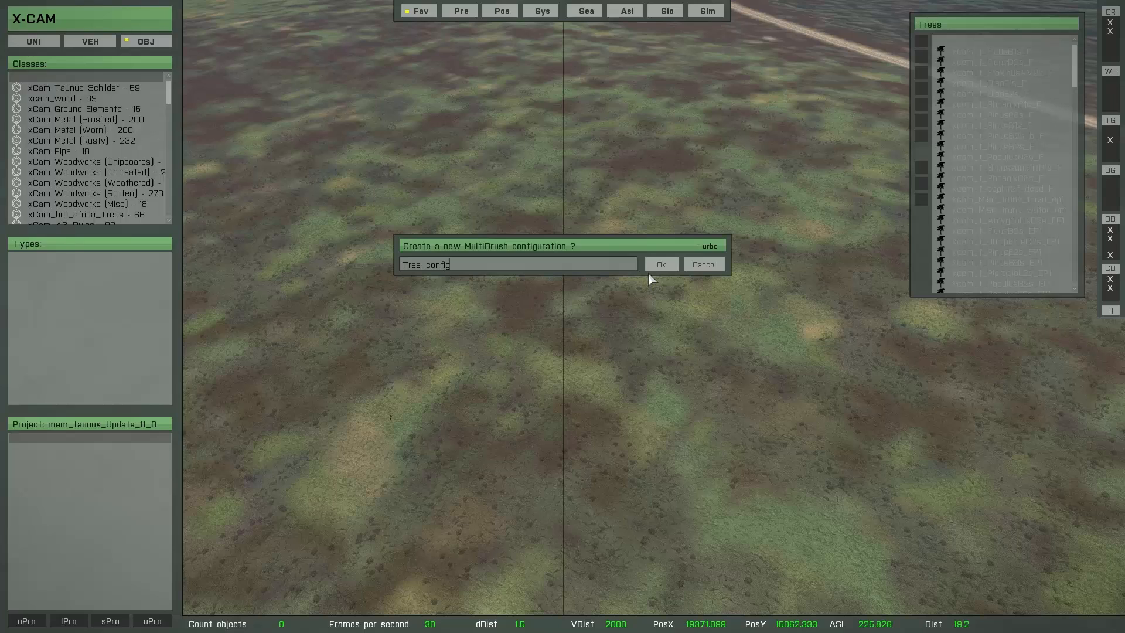
text(Tree_config)
key(Return)
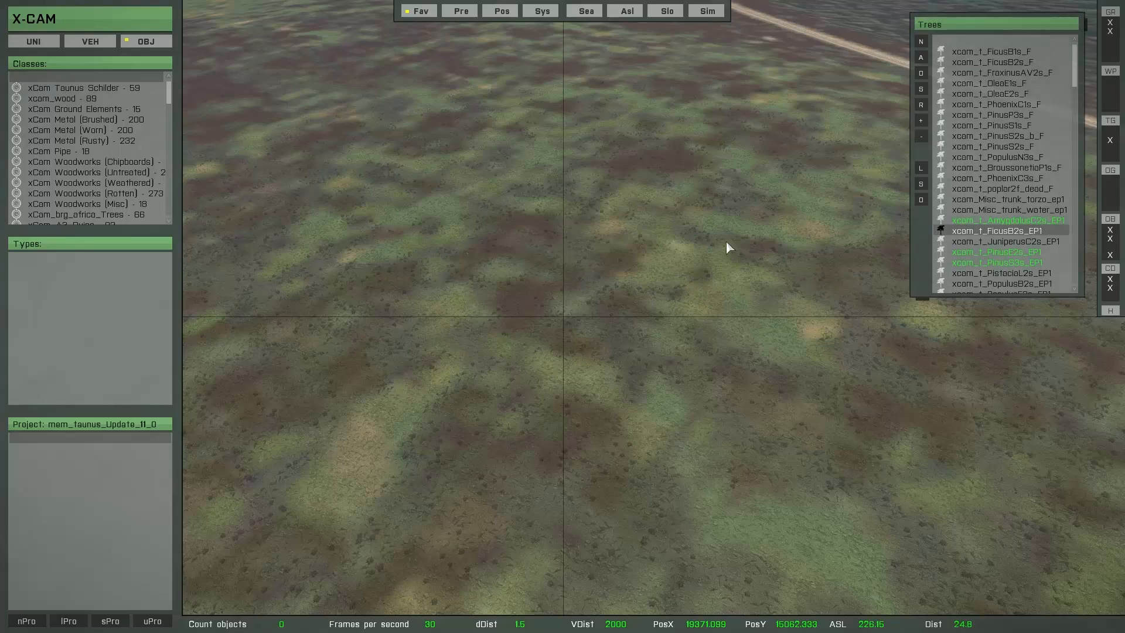
Step: Return to the favorites overview and open the Bushes favorites
right_click(984, 205)
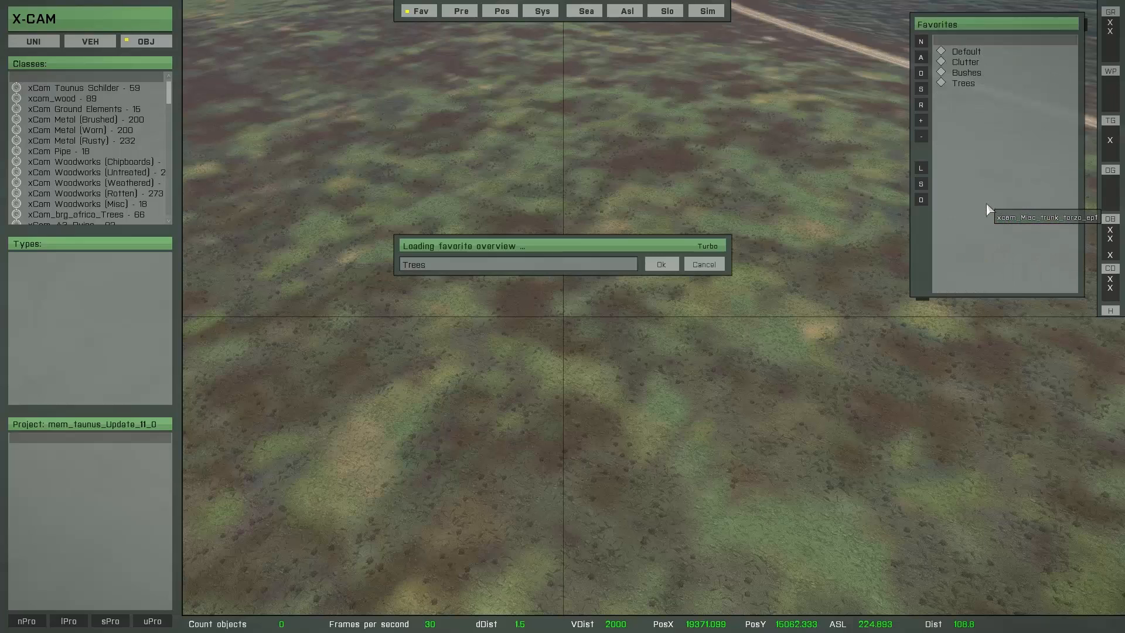
click(964, 75)
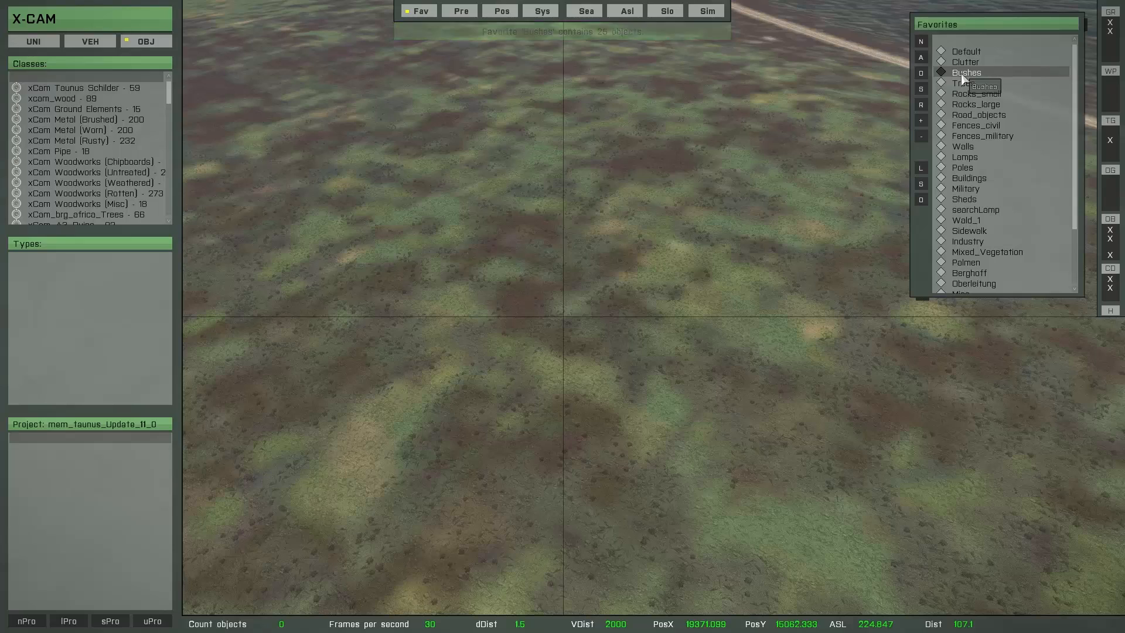
double_click(962, 75)
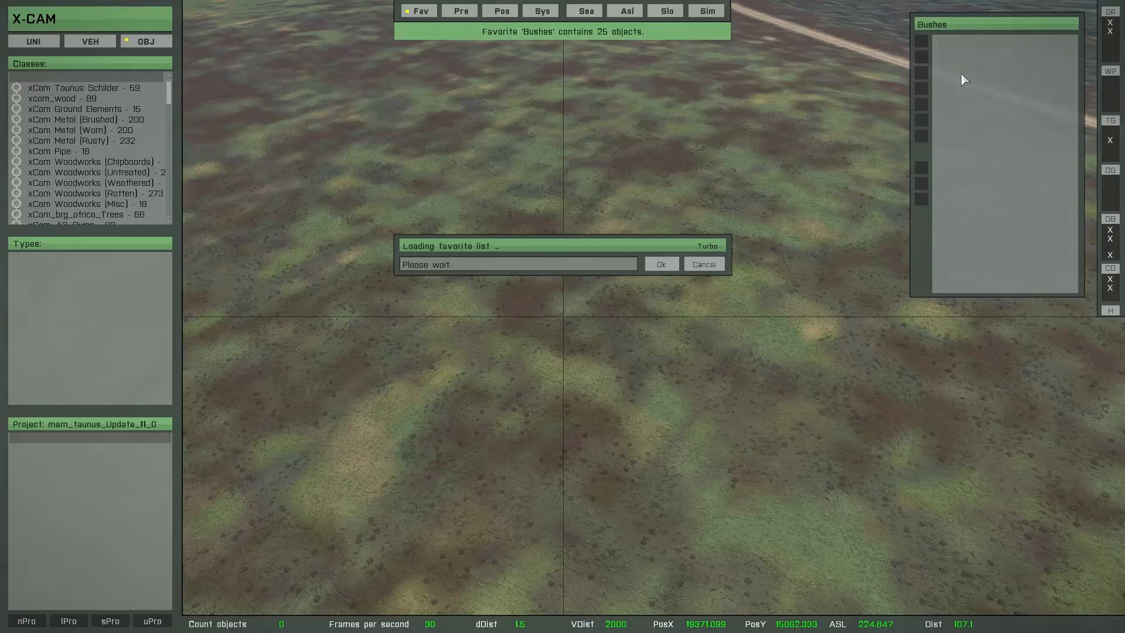
Step: Add xcam_b_FicusC1s_F, xcam_b_FicusC2s_F and xcam_b_ficusC2d_F to the dynamic brush
click(971, 65)
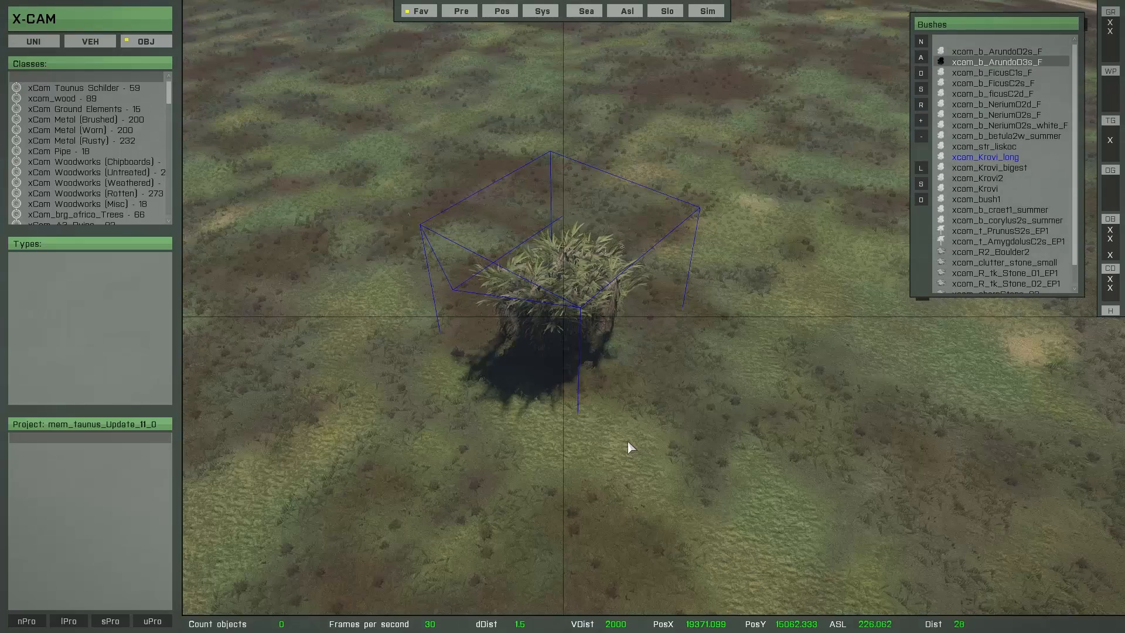
key(Down)
key(Down)
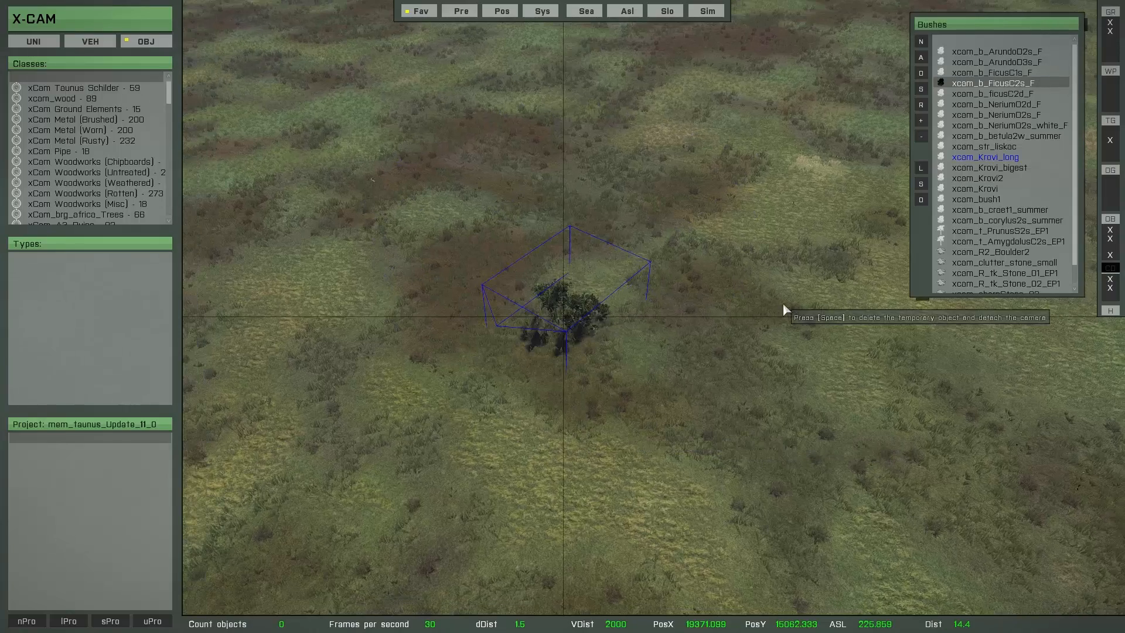
key(Up)
click(922, 125)
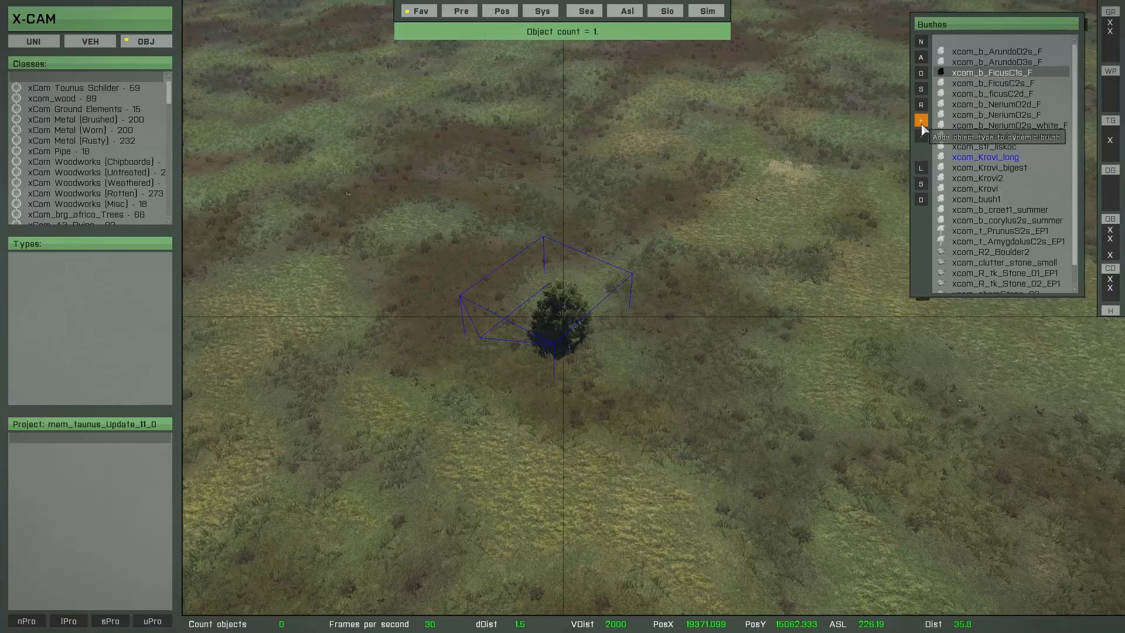
click(922, 125)
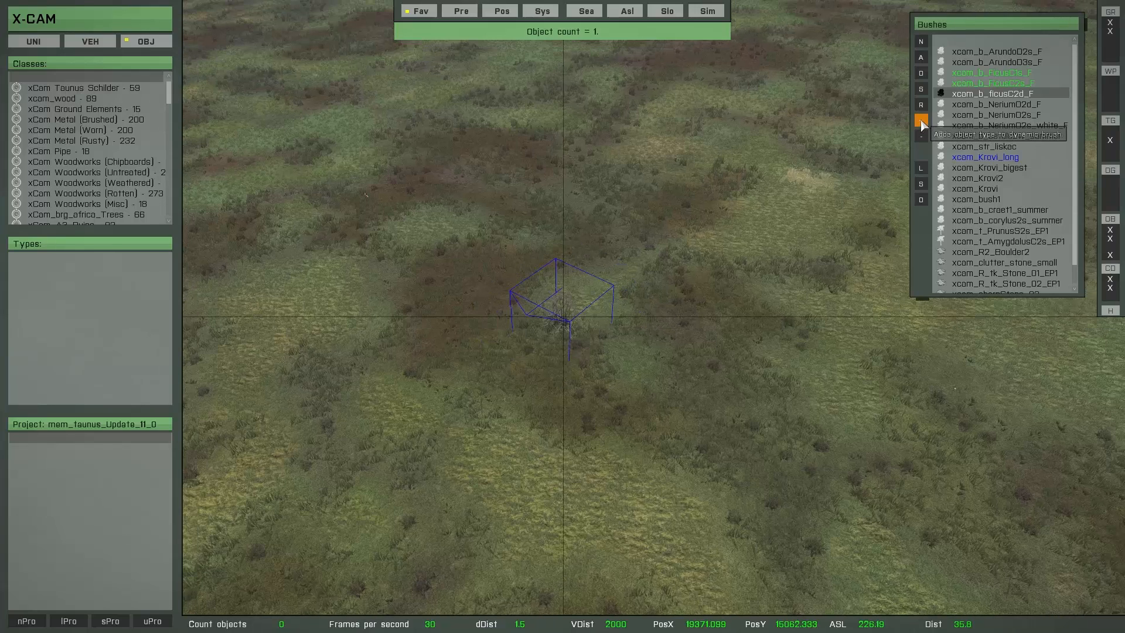
click(922, 126)
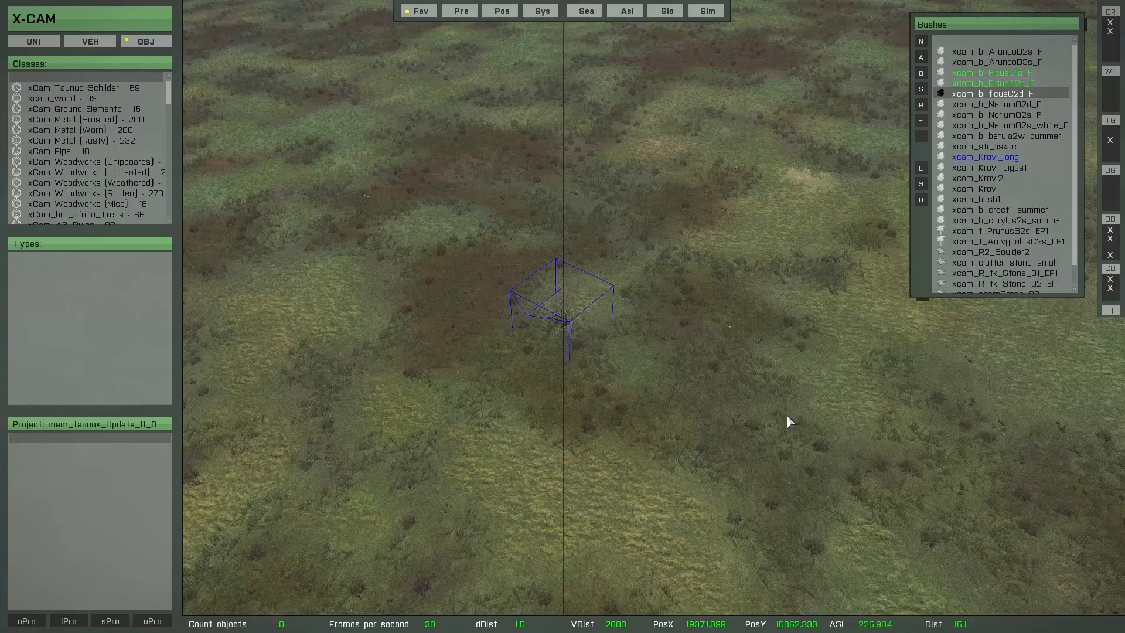
Step: Activate the bush brush and set its range to 9 m and its minimum object distance to 3 m
key(space)
scroll(568, 297, down, 3)
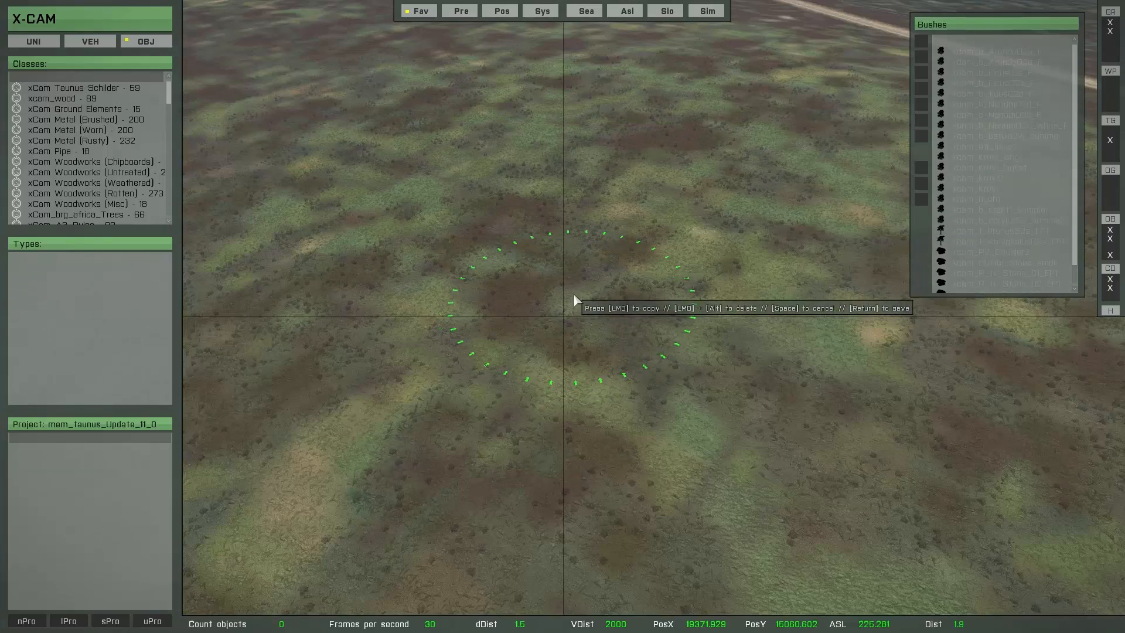
scroll(584, 275, down, 4)
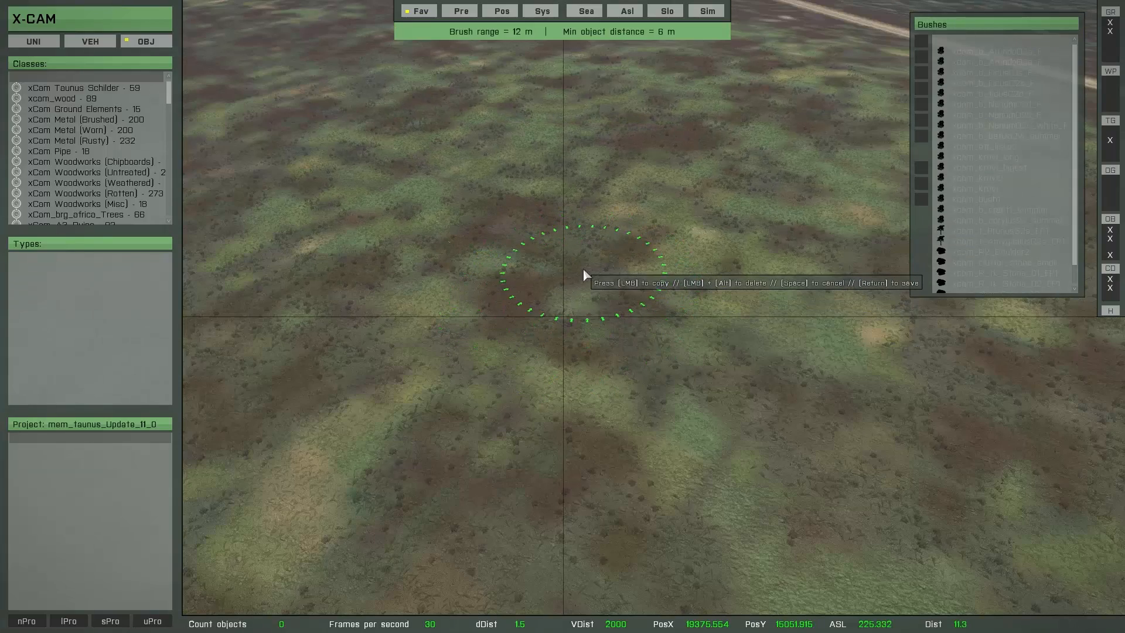
shift+scroll(584, 275, down, 3)
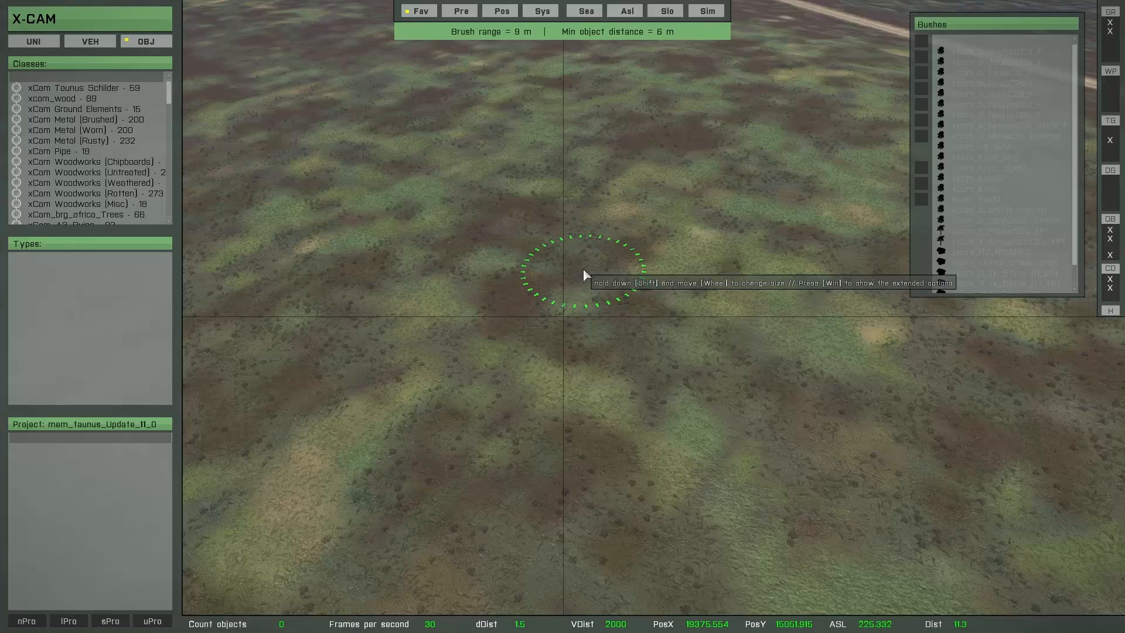
ctrl+scroll(588, 270, down, 2)
ctrl+scroll(588, 275, down, 1)
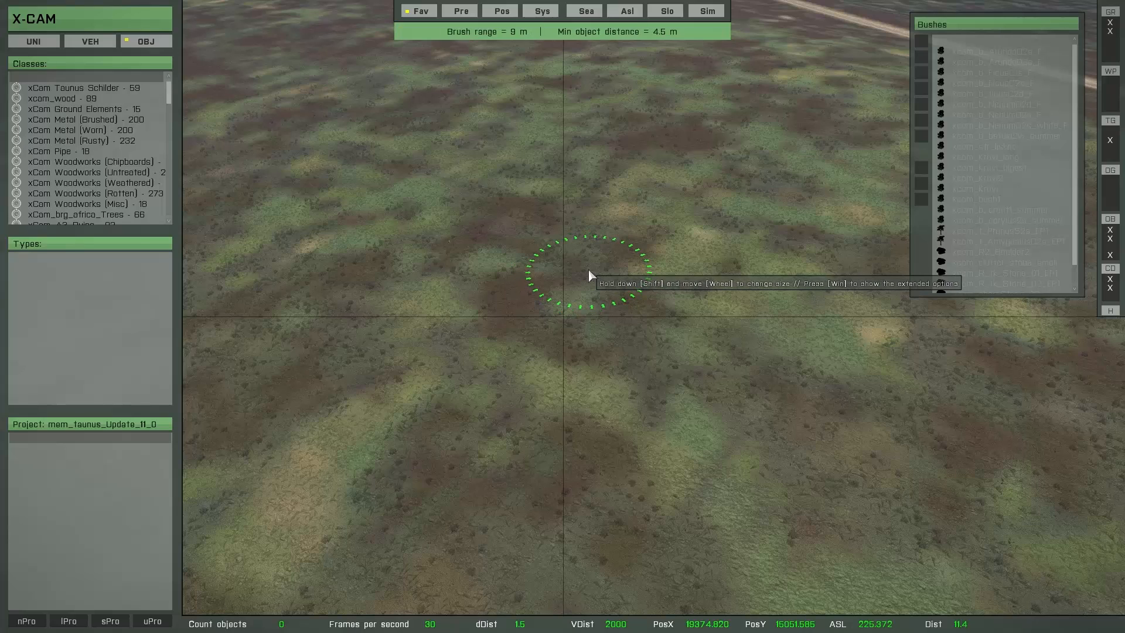
ctrl+scroll(588, 273, down, 1)
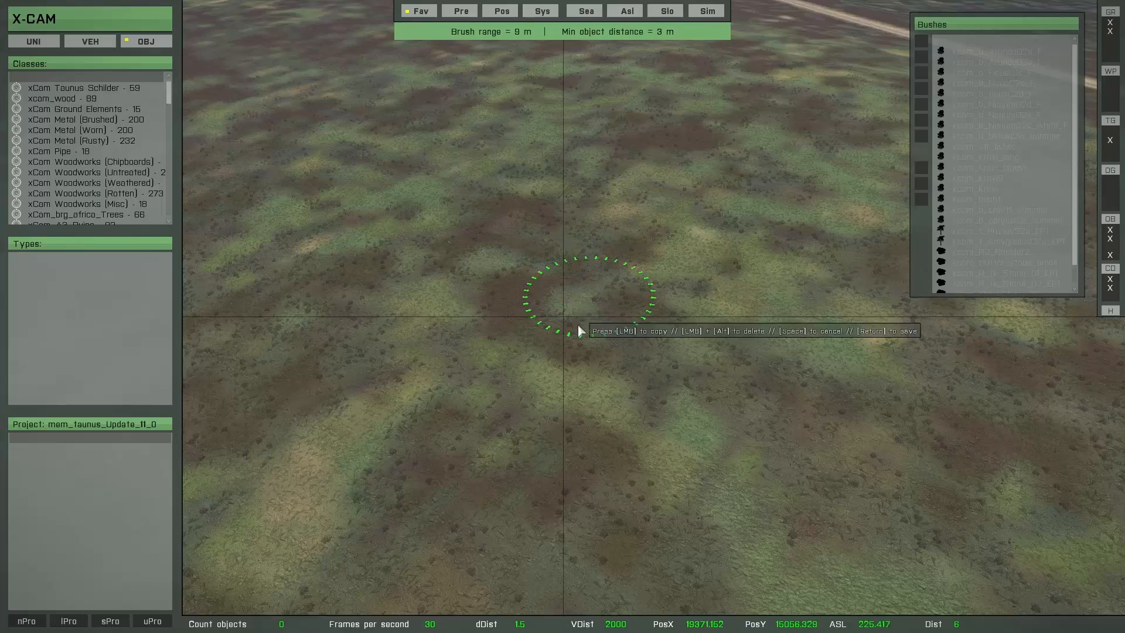
Step: Paint test patches of ficus bushes on the terrain with the bush brush and delete all multi brush objects
right_click(623, 308)
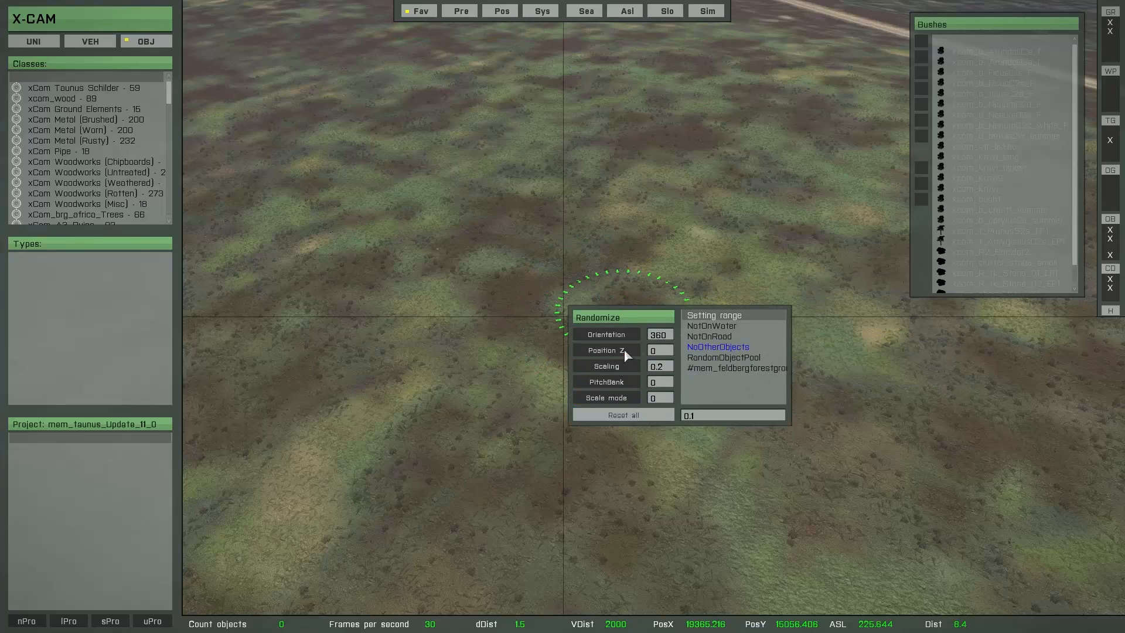
key(super)
mouse_move(557, 283)
mouse_down()
mouse_move(594, 297)
mouse_move(596, 314)
mouse_move(649, 284)
mouse_move(696, 359)
mouse_move(634, 376)
mouse_up()
key(w)
right_drag(593, 389, 695, 363)
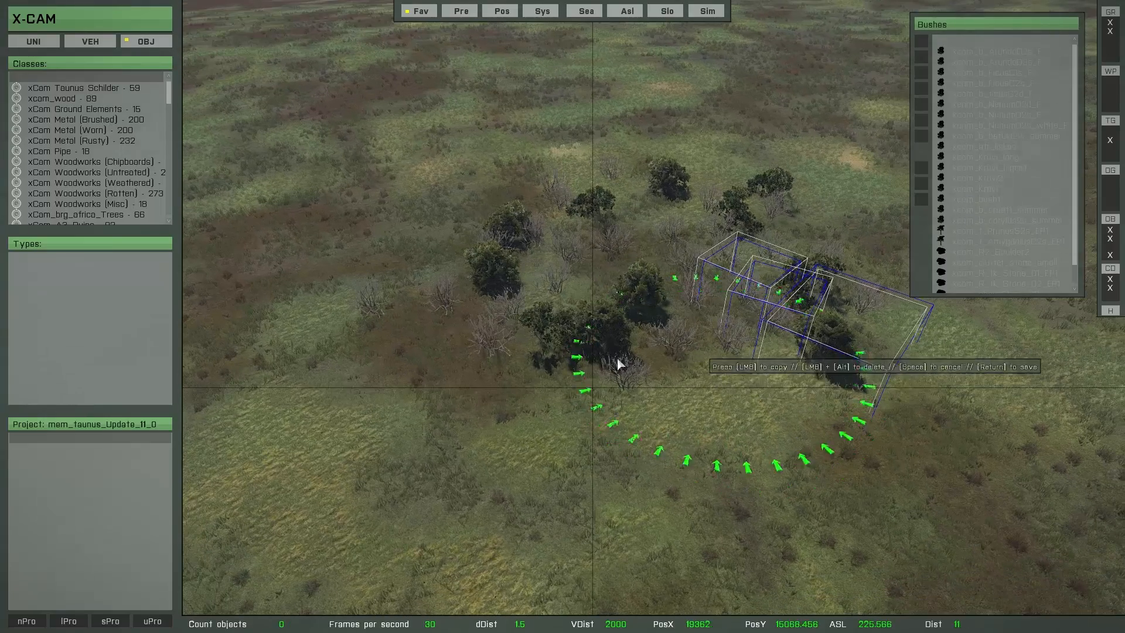
mouse_move(620, 364)
mouse_down()
mouse_move(442, 279)
mouse_move(386, 272)
mouse_move(422, 328)
mouse_move(475, 356)
mouse_up()
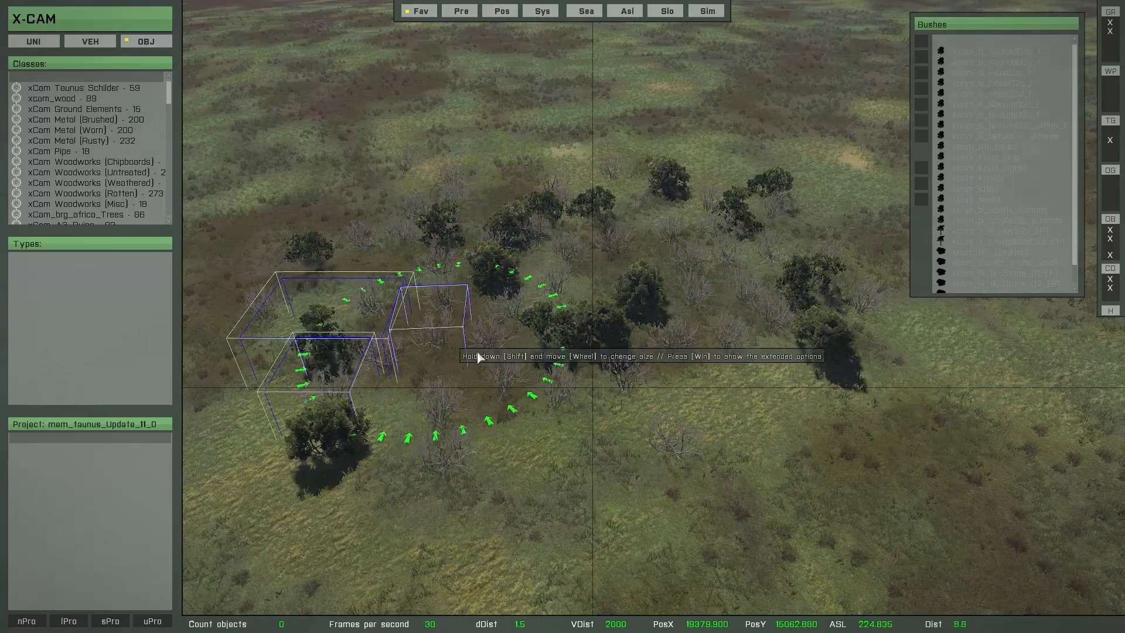
right_drag(597, 387, 494, 385)
key(Delete)
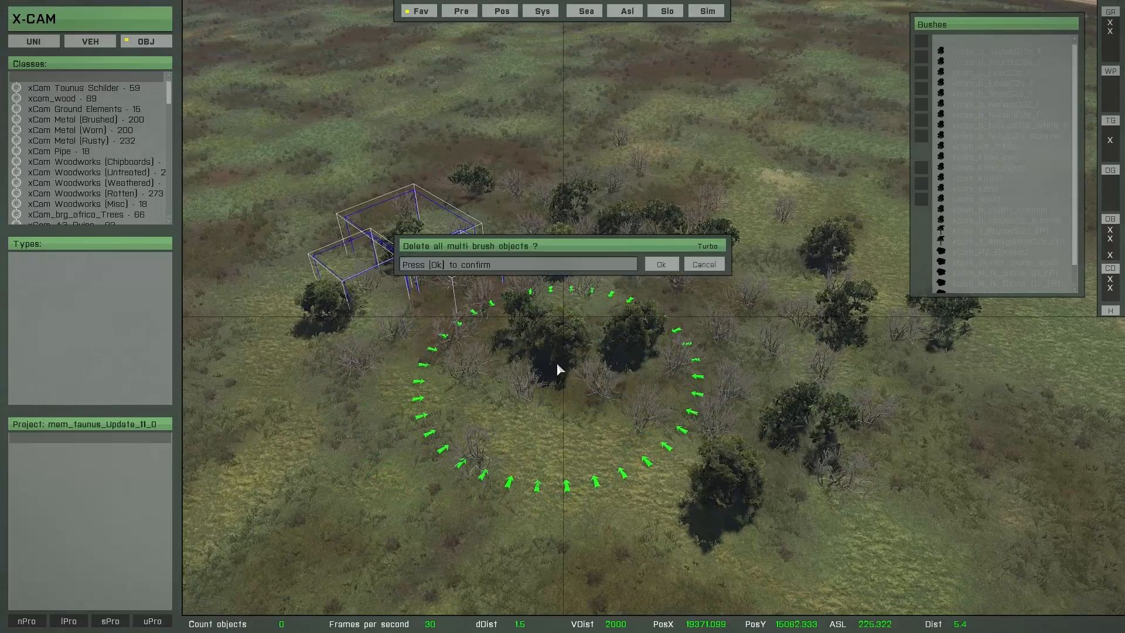
click(660, 264)
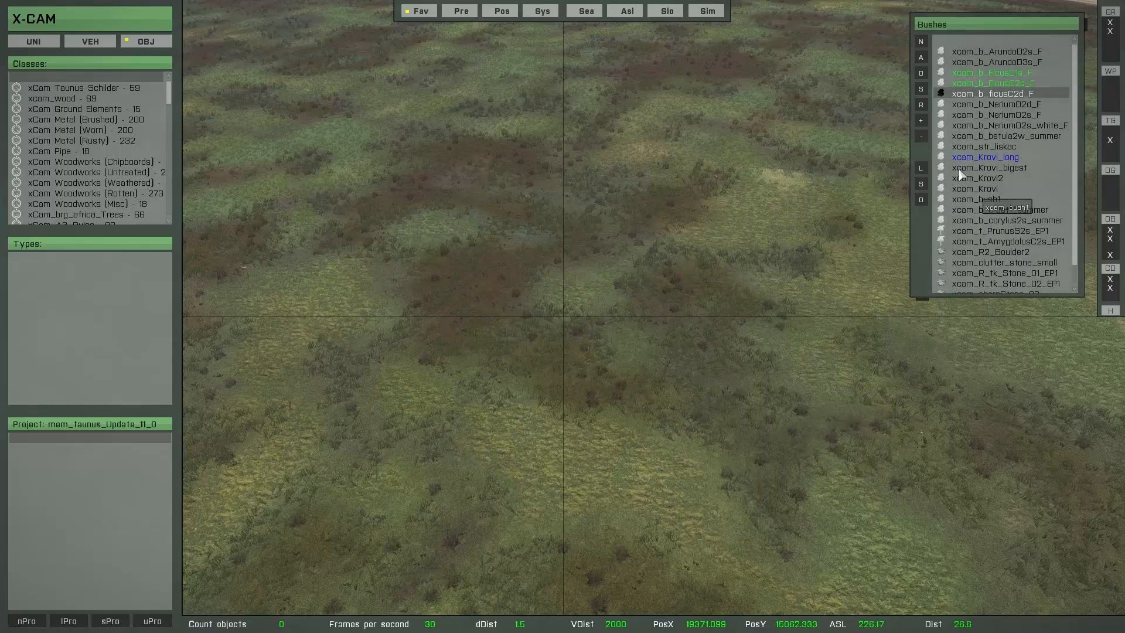
Step: Save the bush brush as a new MultiBrush configuration named Bush_config_1
click(921, 184)
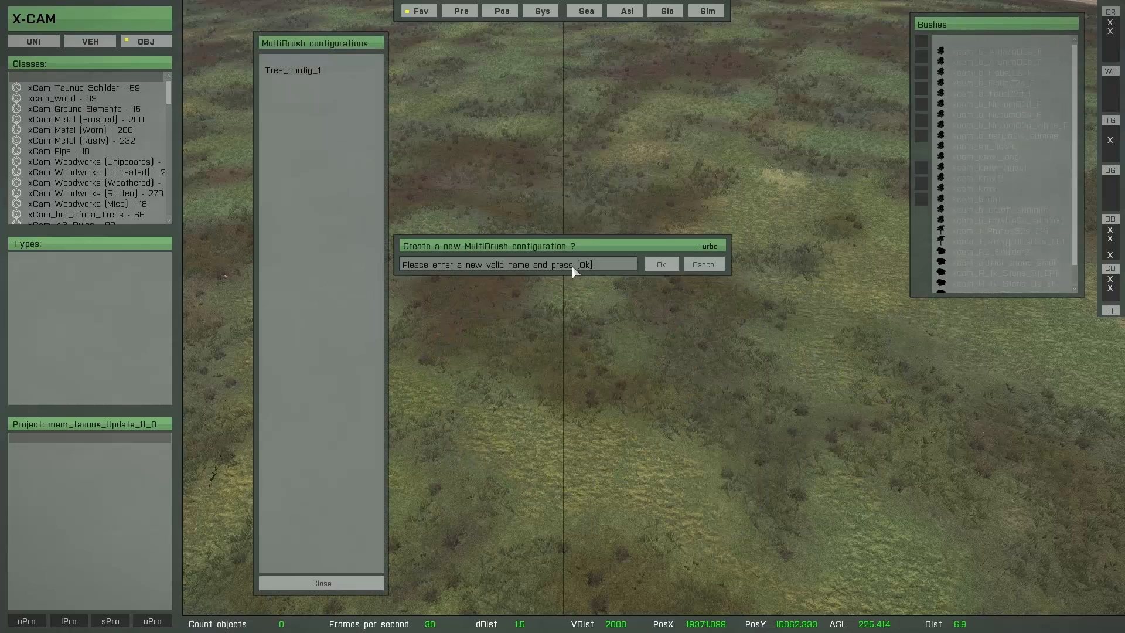
click(563, 267)
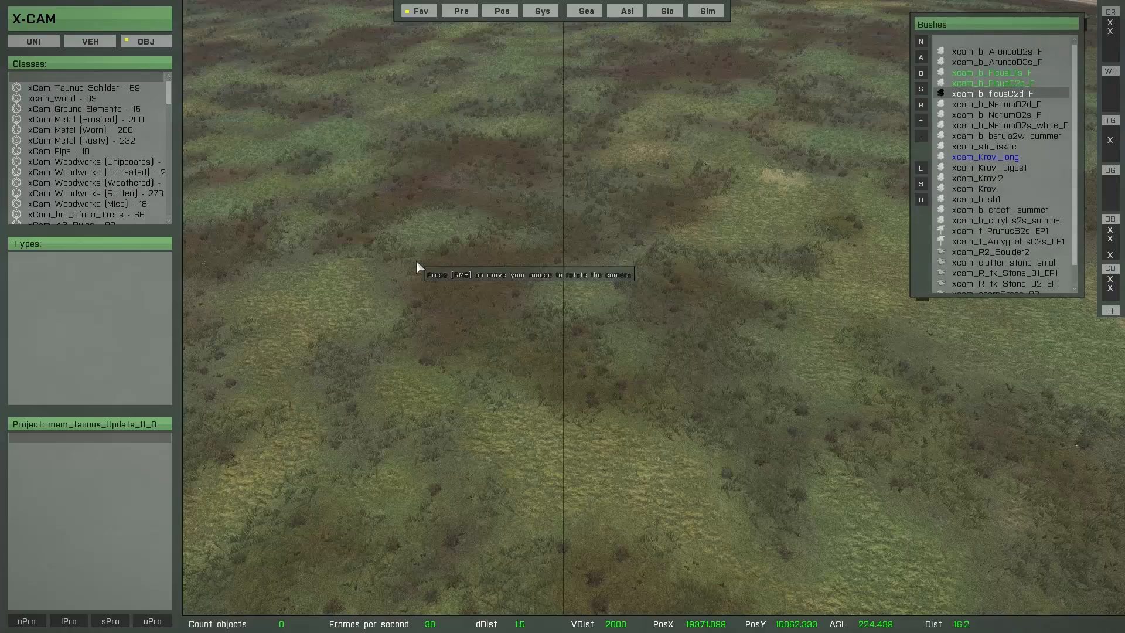
Step: Return to the favorites overview and open the Trees favorites
right_drag(440, 257, 435, 220)
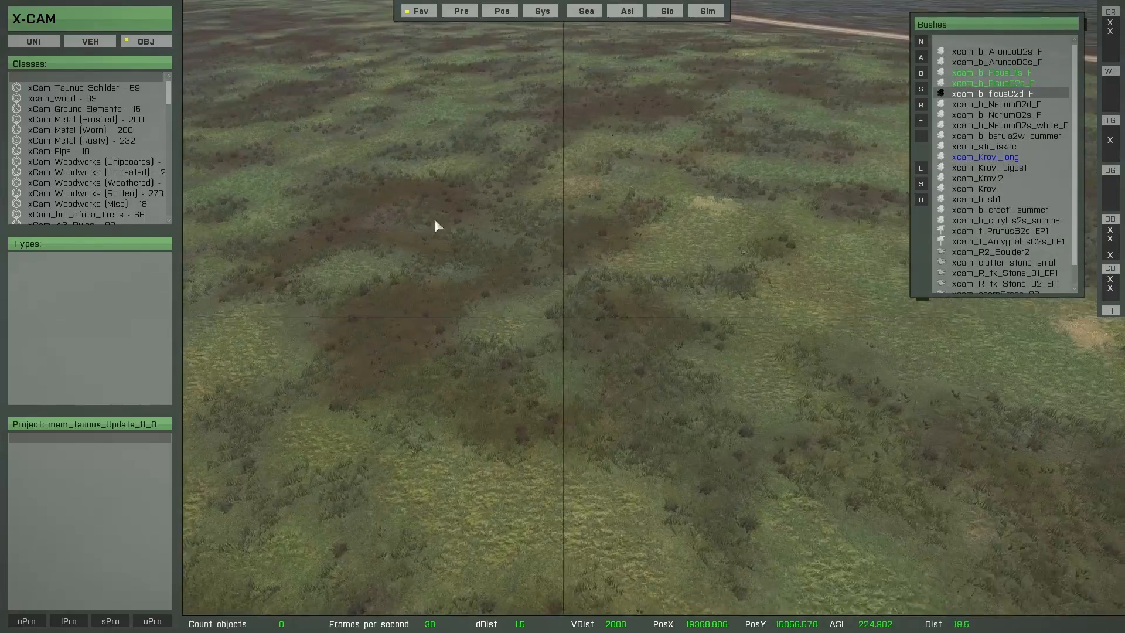
key(w)
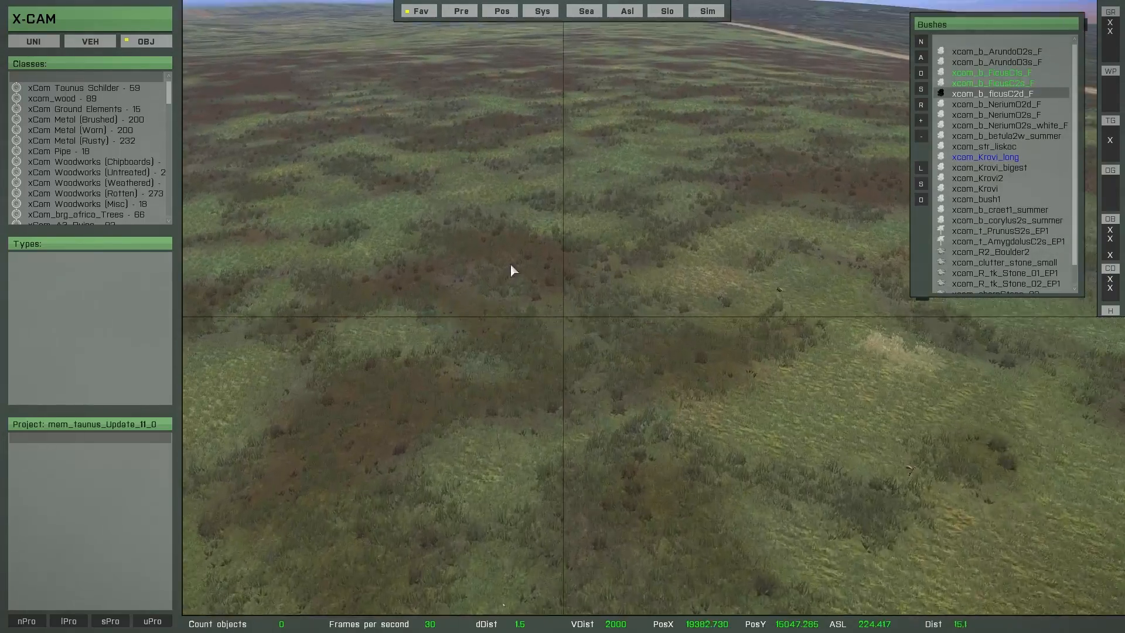
right_drag(511, 265, 565, 287)
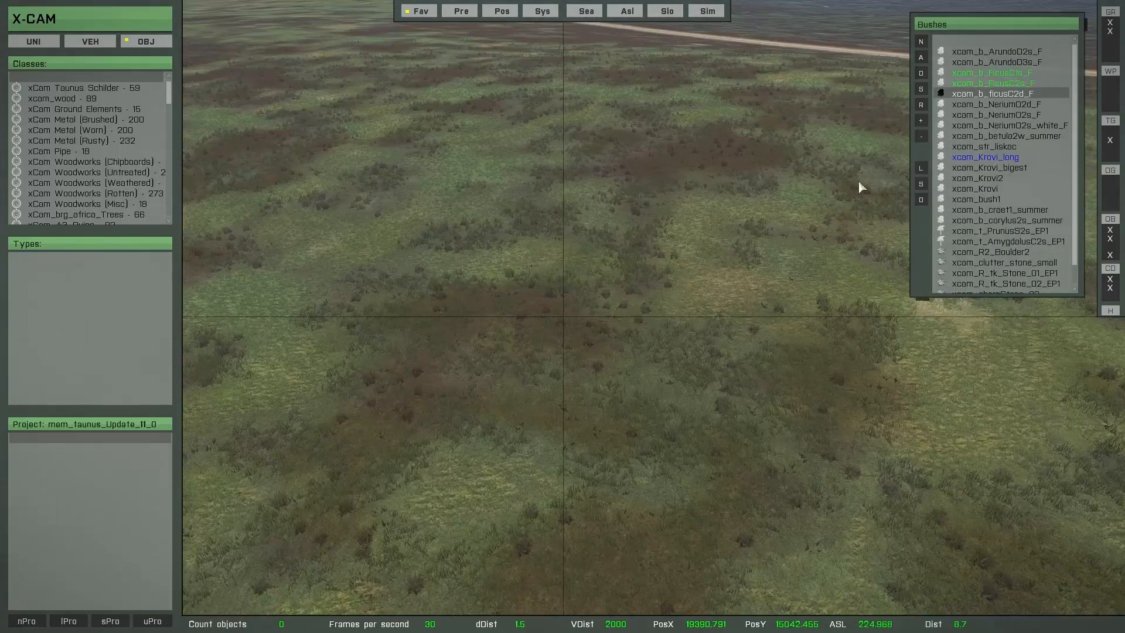
right_click(973, 146)
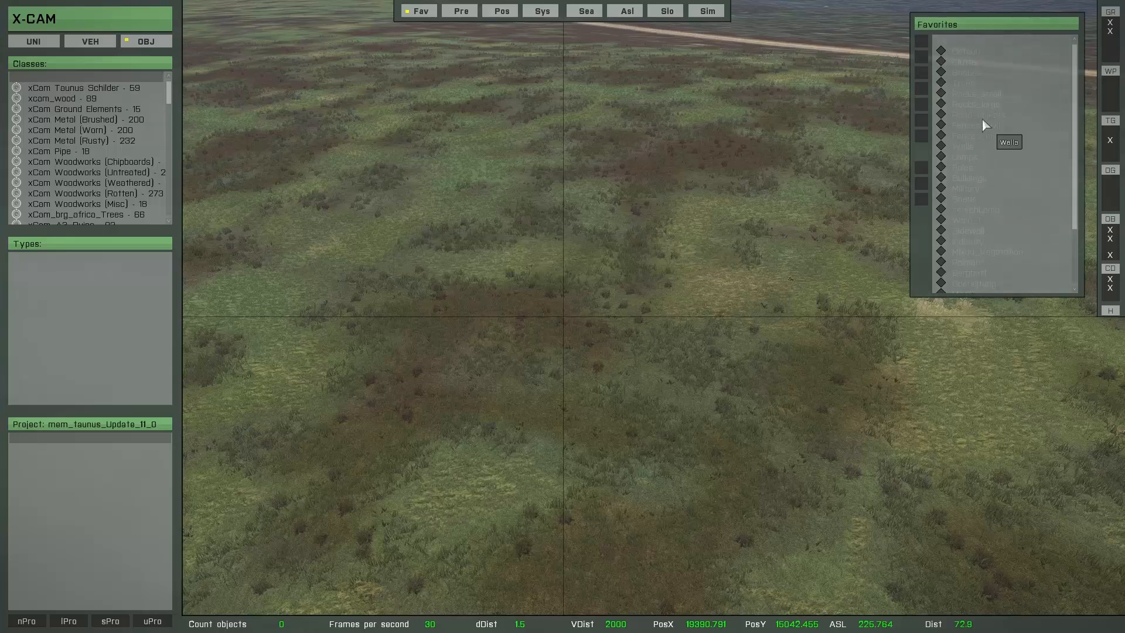
click(964, 83)
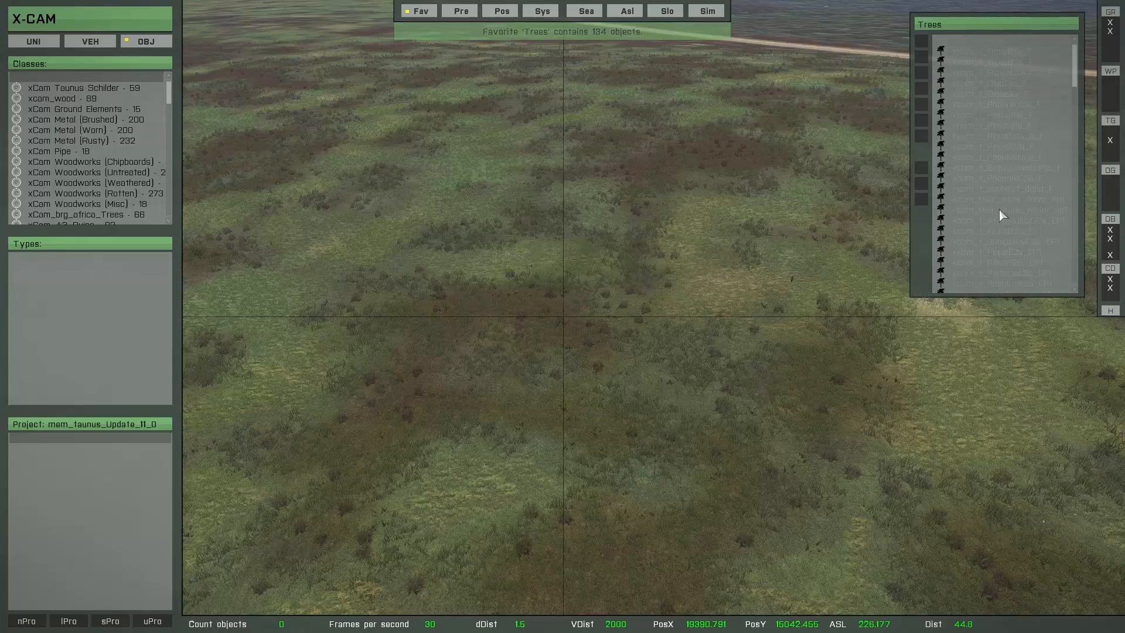
Step: Add the trees xcam_t_picea1s and xcam_t_picea3f to the dynamic brush
scroll(1002, 220, down, 5)
scroll(1005, 232, down, 3)
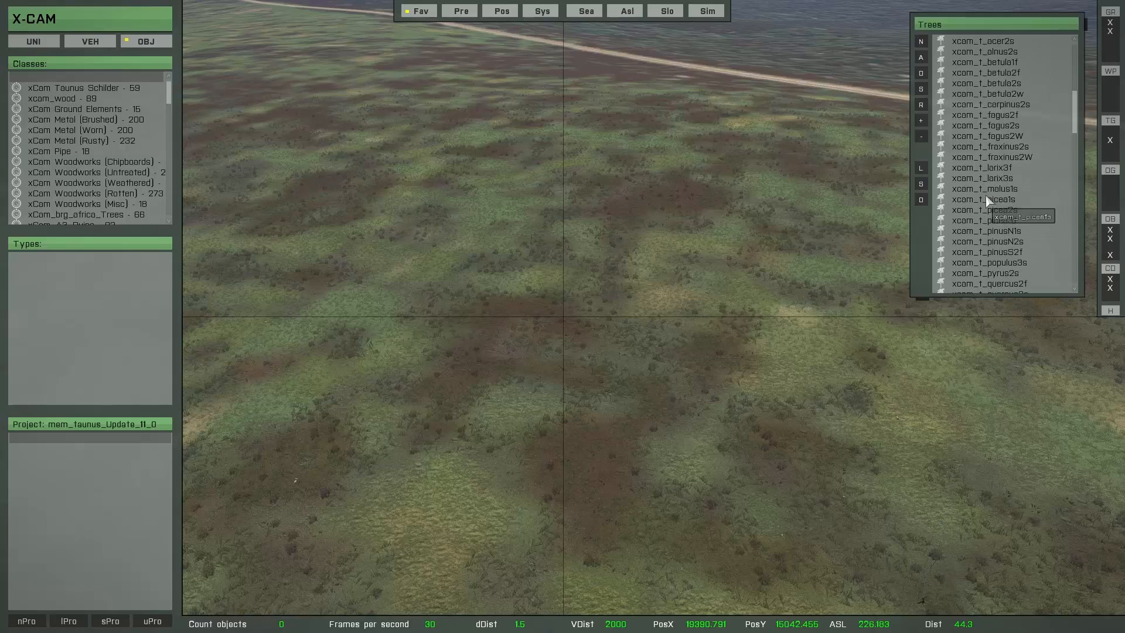
click(987, 194)
click(986, 200)
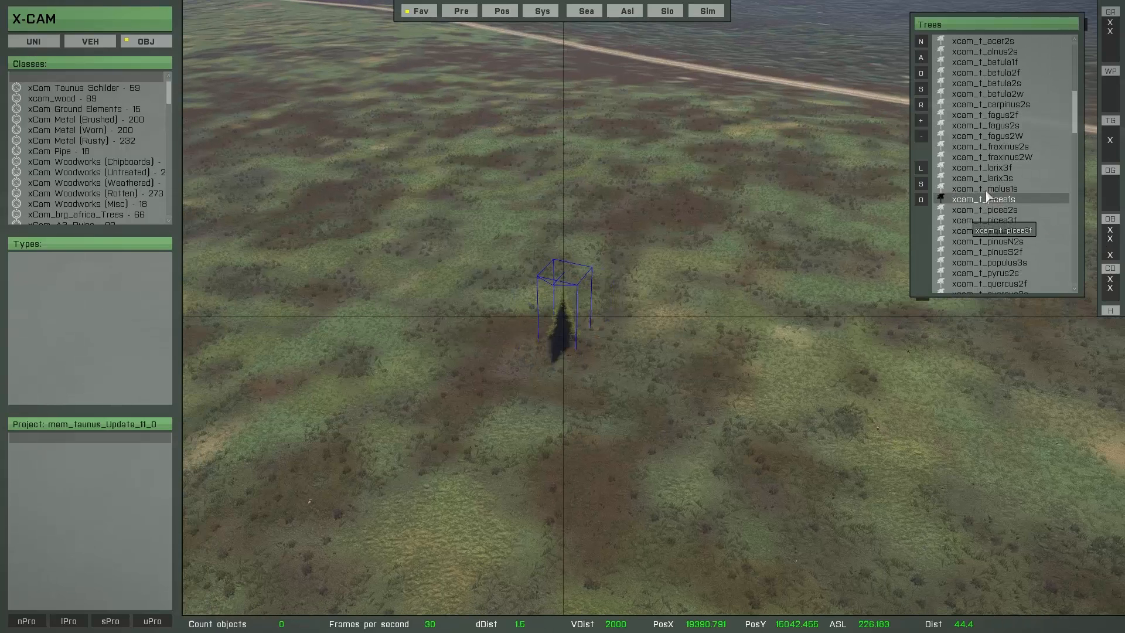
click(919, 122)
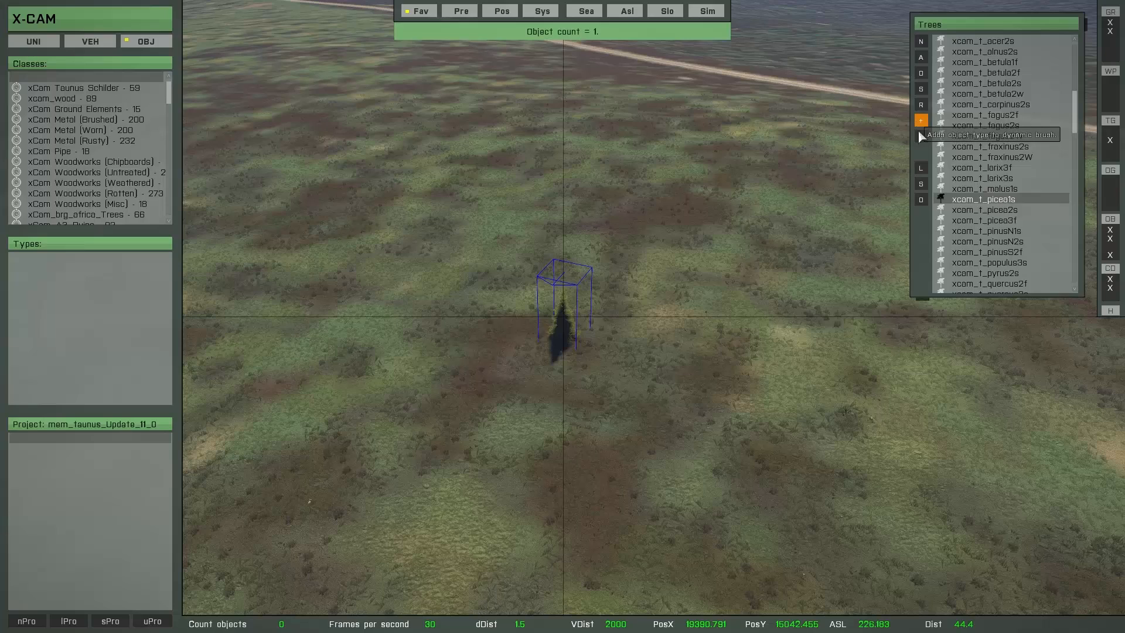
click(952, 211)
click(959, 222)
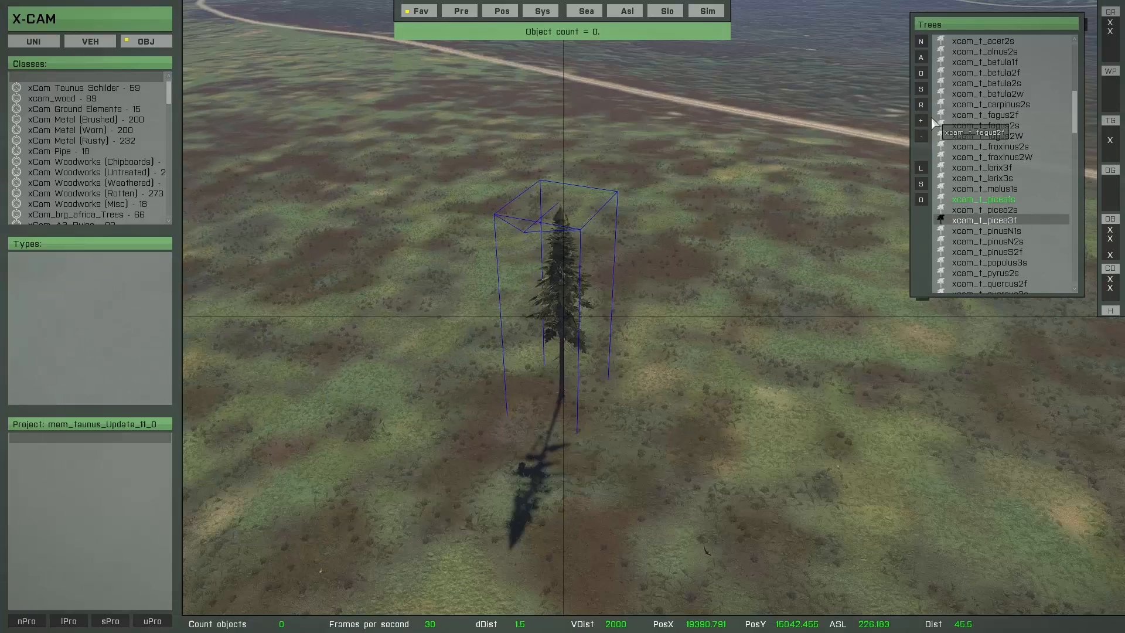
Step: Activate the picea tree brush and set its range to 14 m and its minimum object distance to 7 m
key(b)
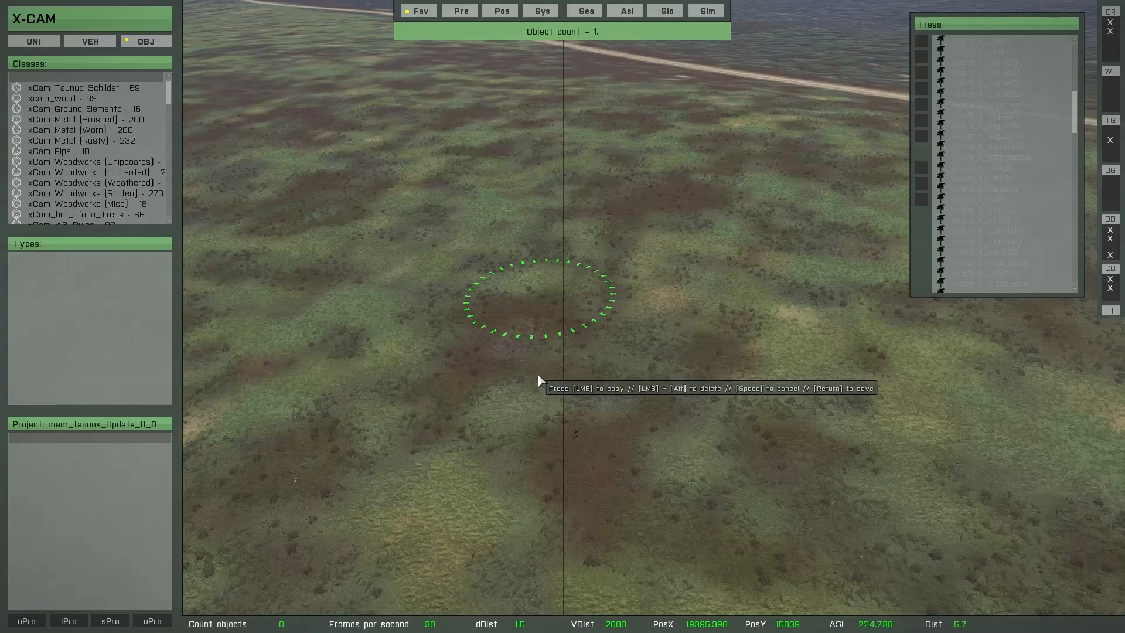
scroll(551, 339, up, 4)
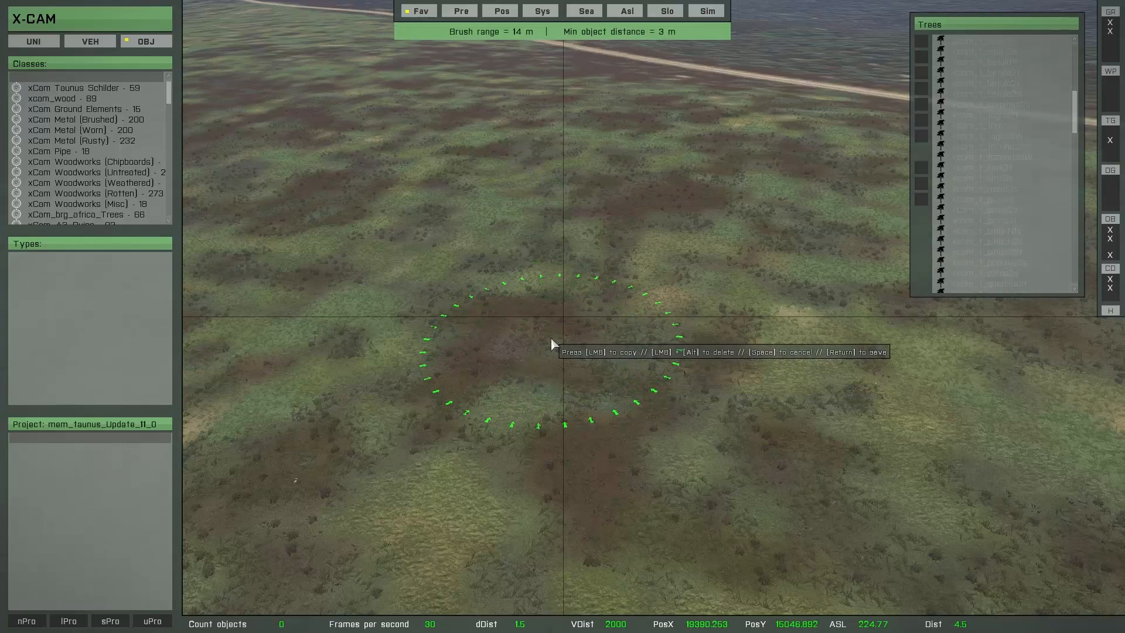
ctrl+scroll(551, 339, up, 6)
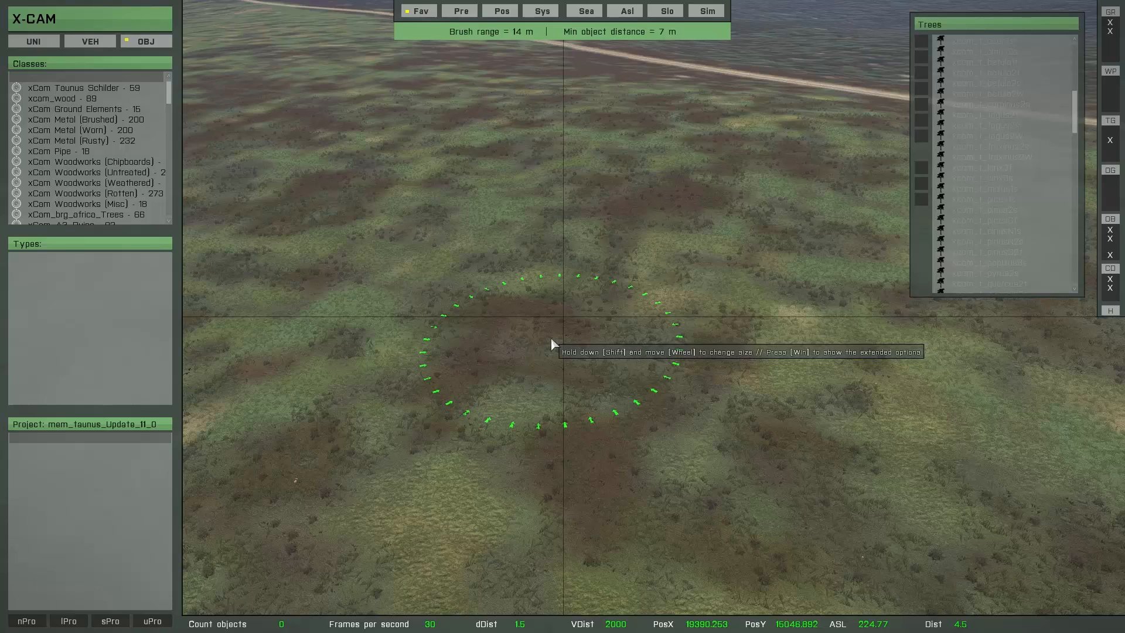
key(super)
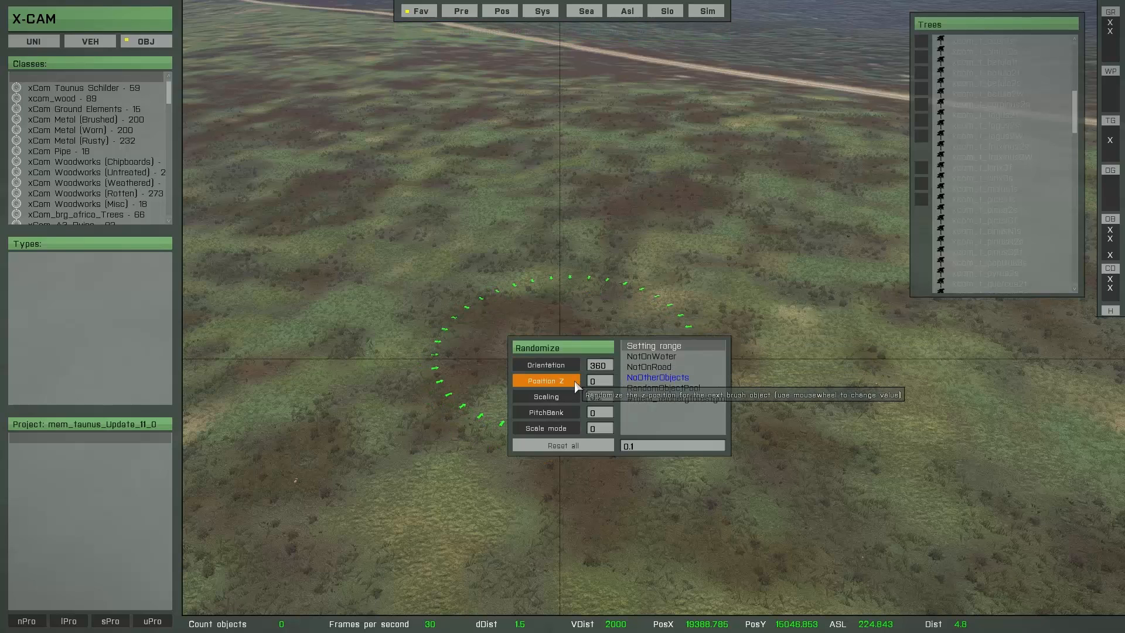
key(super)
Step: Paint a test patch of picea trees and set the brush's minimum object distance to 4 m
mouse_move(605, 278)
mouse_down()
mouse_move(518, 280)
mouse_move(700, 254)
mouse_move(549, 326)
mouse_move(668, 334)
mouse_move(475, 350)
mouse_up()
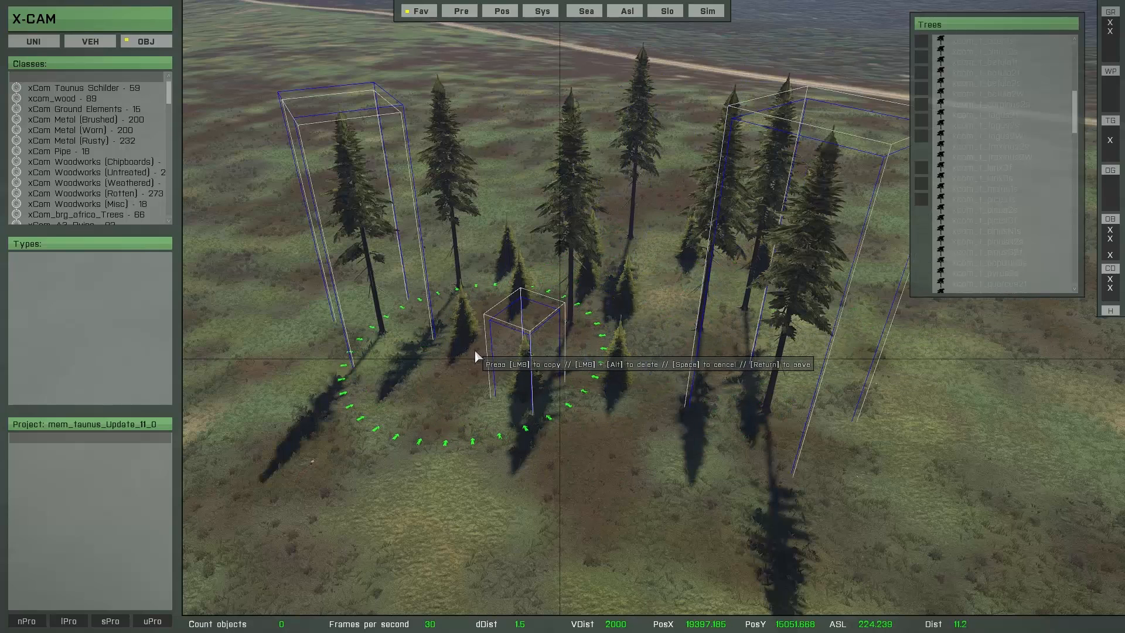
shift+scroll(482, 352, up, 1)
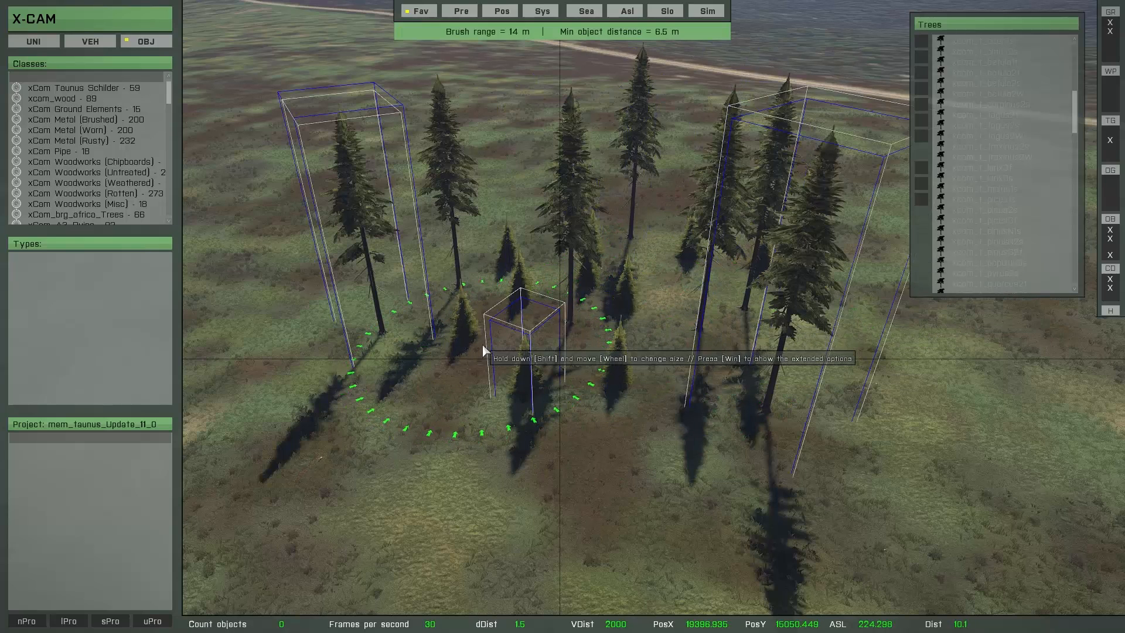
key(w)
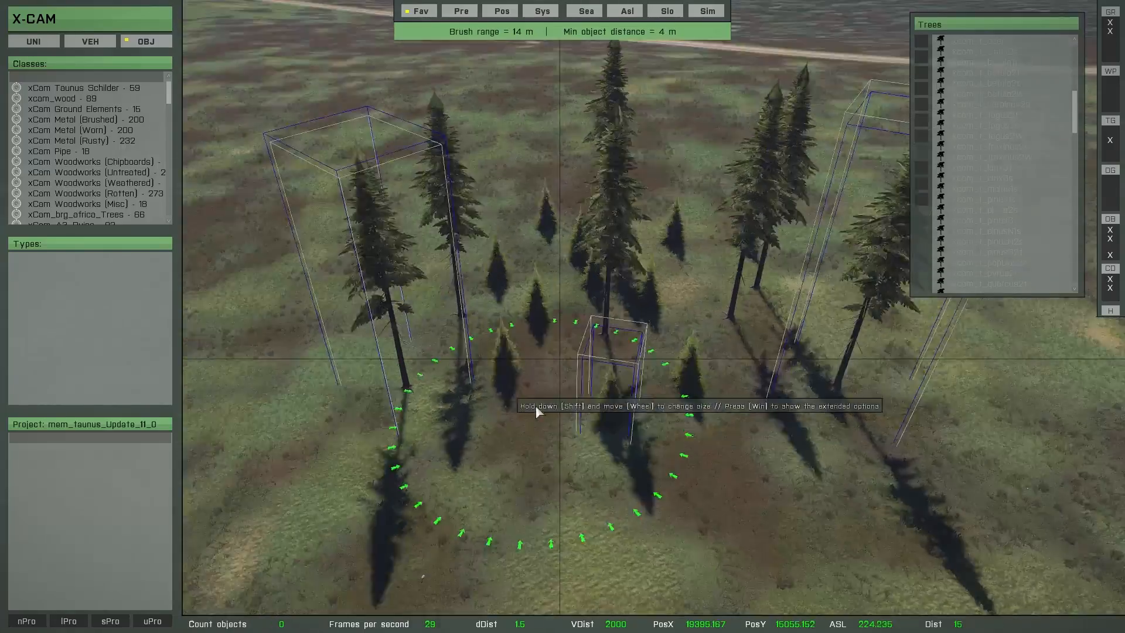
Step: Paint a denser test stand of picea trees and delete all multi brush objects
right_drag(539, 405, 515, 193)
mouse_move(355, 170)
mouse_down()
mouse_move(546, 150)
mouse_move(410, 272)
mouse_move(414, 350)
mouse_up()
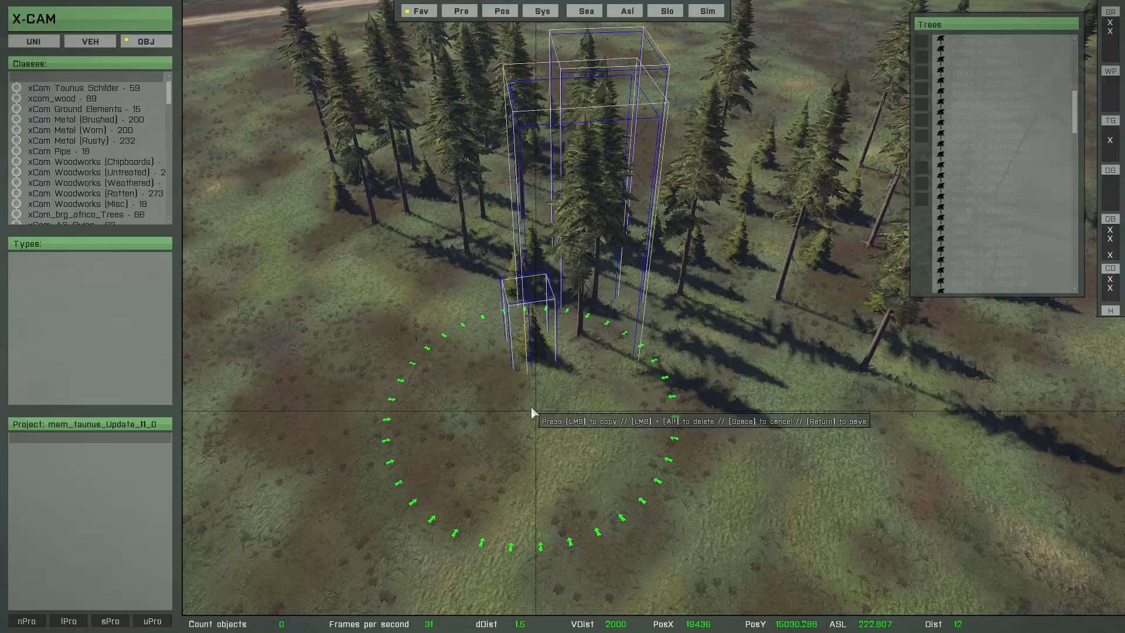
key(Delete)
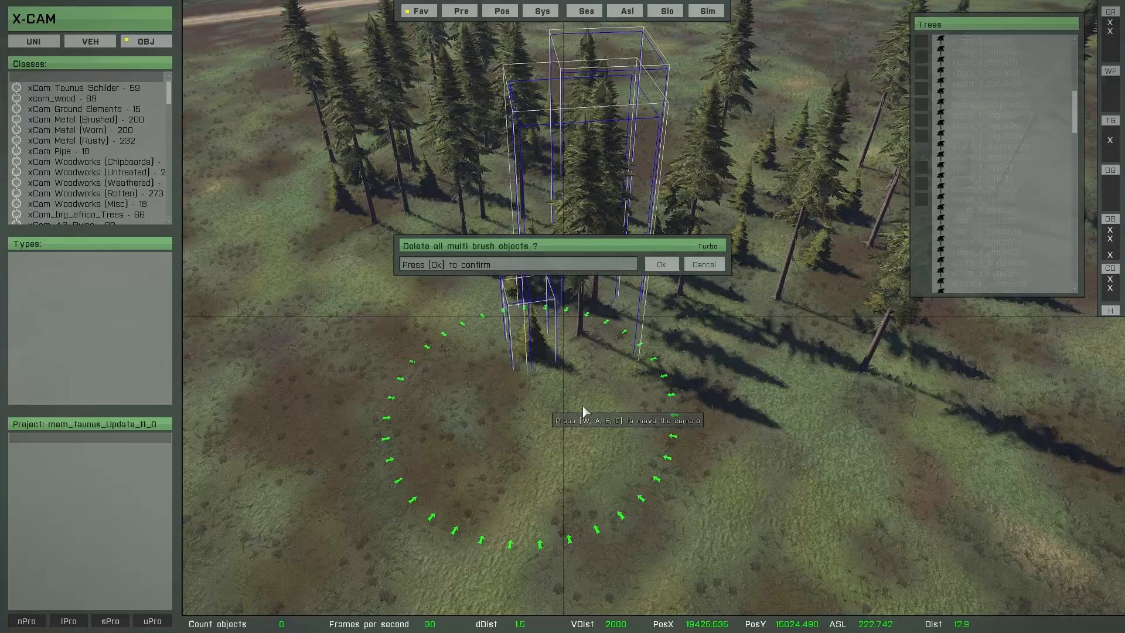
click(661, 264)
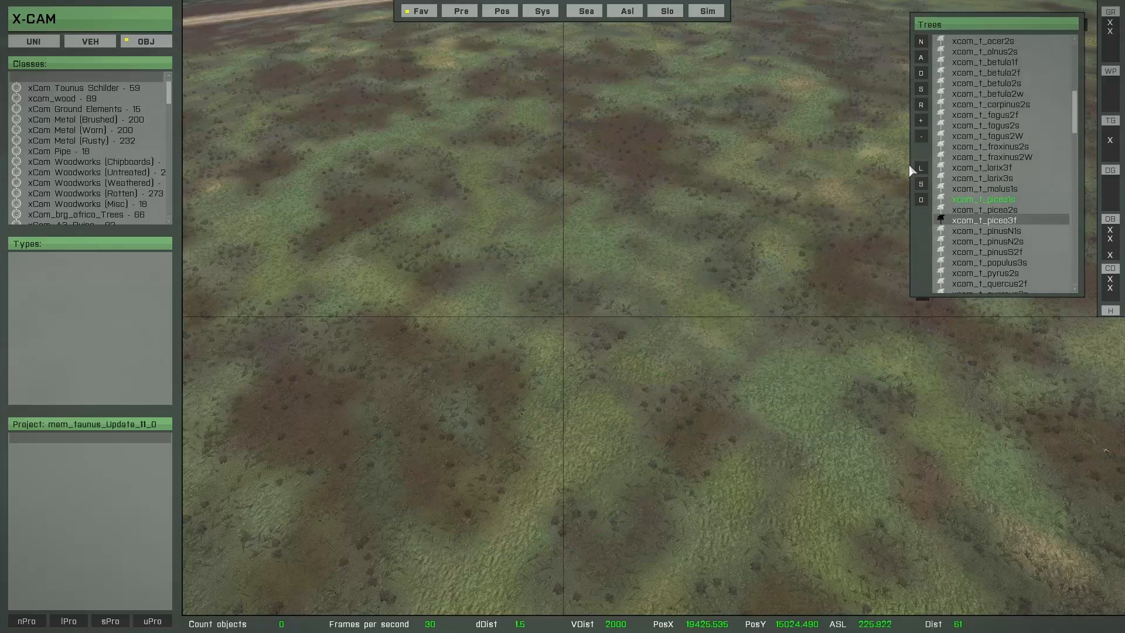
Step: Save the picea brush as a new MultiBrush configuration named Tree_config_2
click(920, 185)
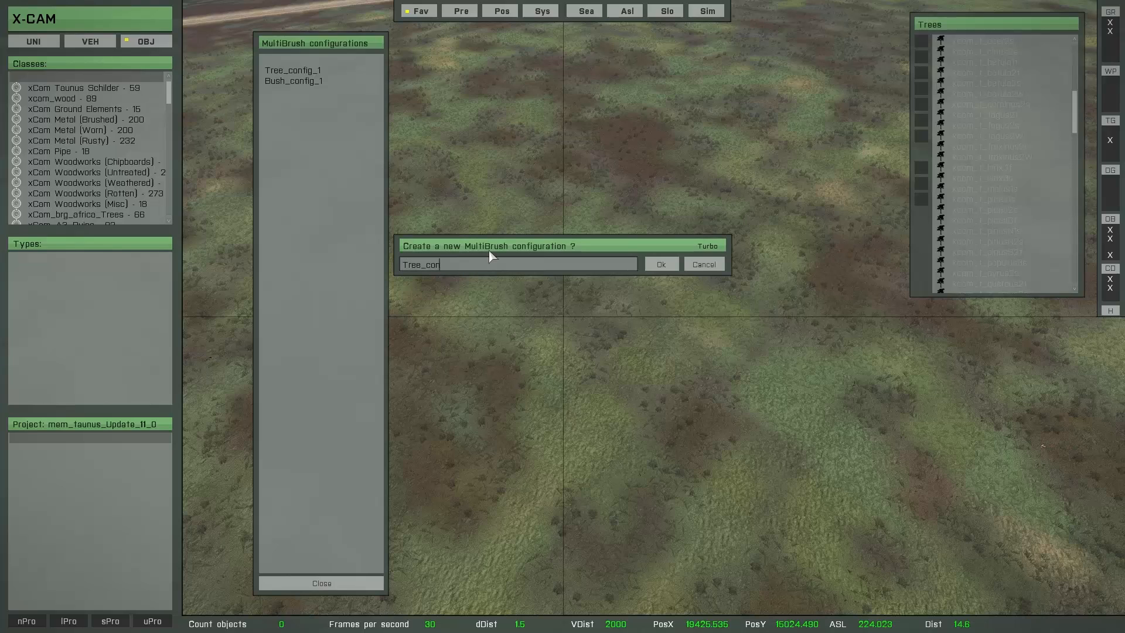
key(Return)
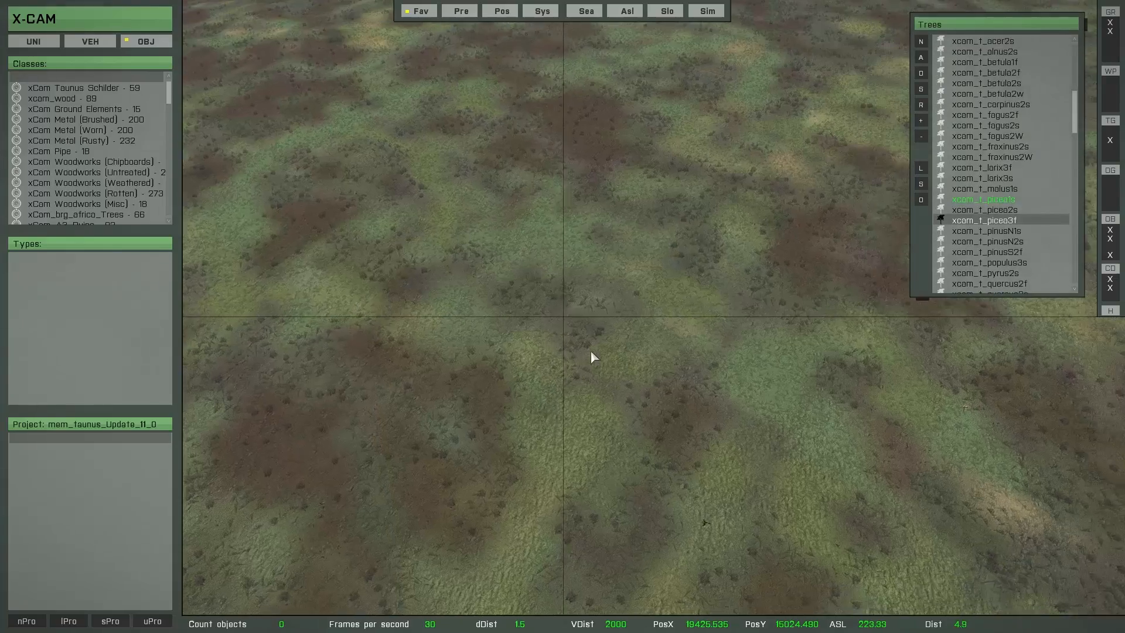
Step: Load the saved MultiBrush configurations into the favorites list
right_drag(591, 350, 460, 310)
key(a)
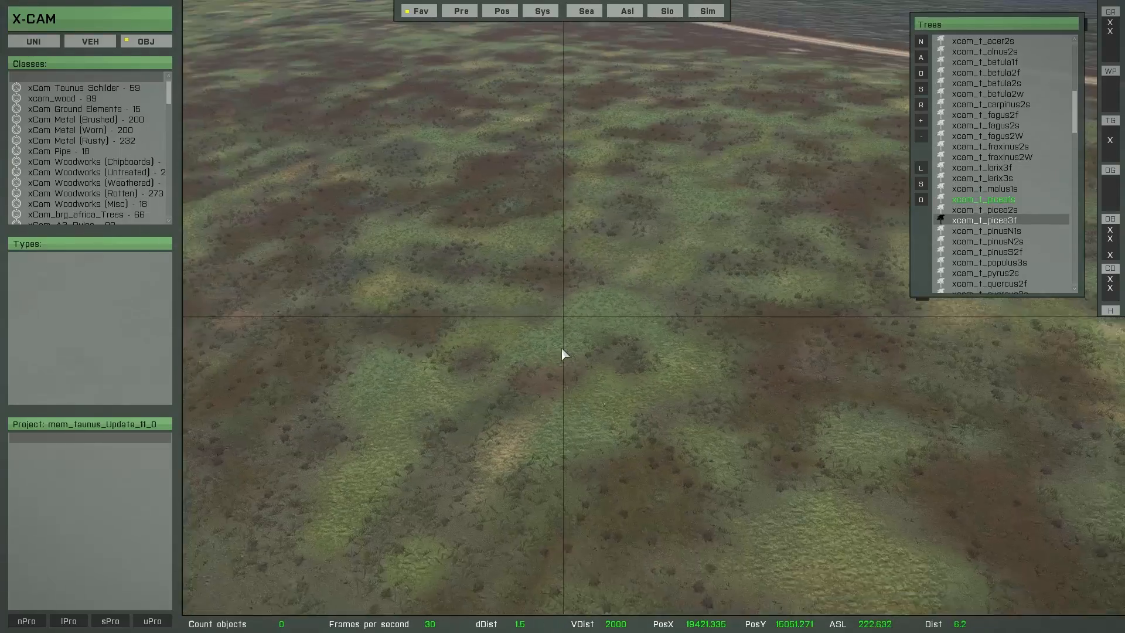
right_drag(561, 349, 606, 345)
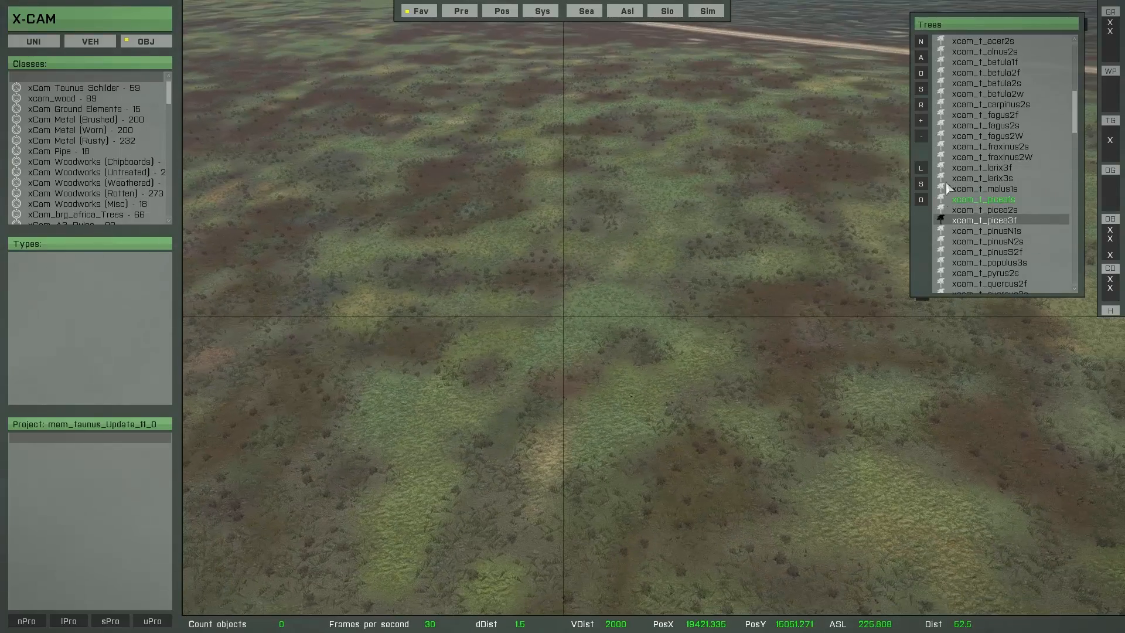
click(920, 168)
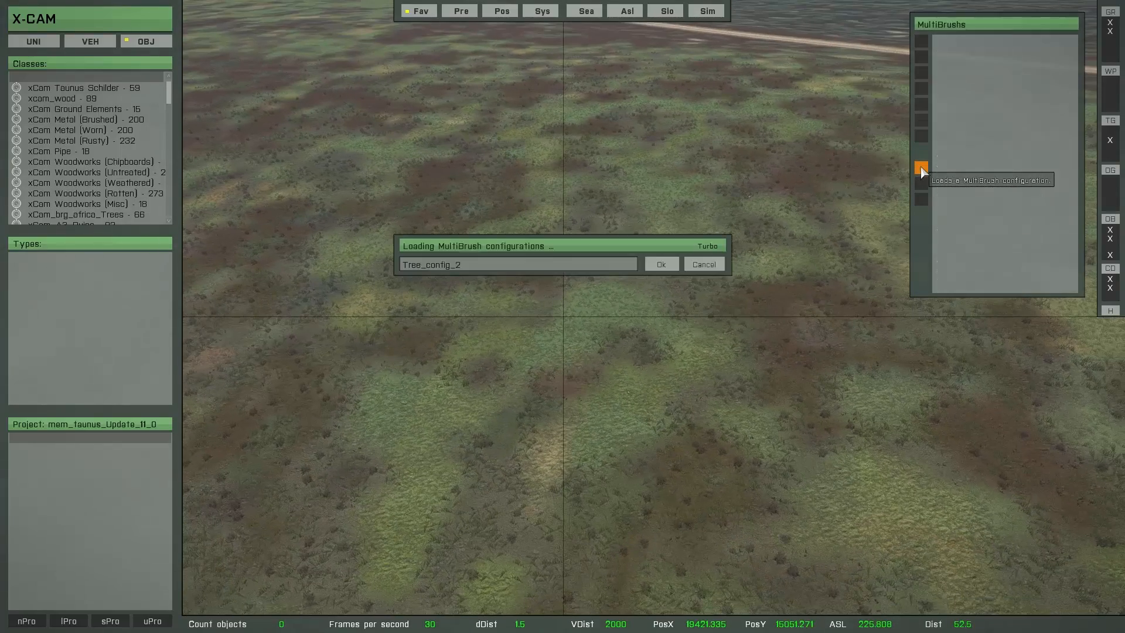
mouse_move(1017, 82)
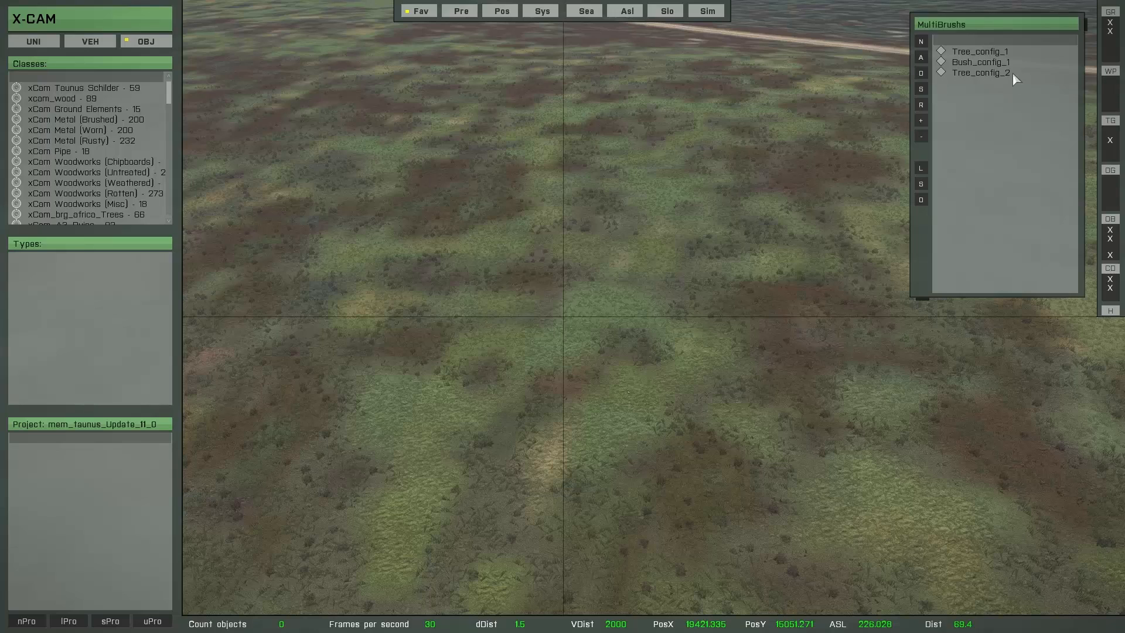
Step: Paint a grove of mixed trees on the open terrain with Tree_config_1 and save the painted objects to the project
mouse_move(977, 68)
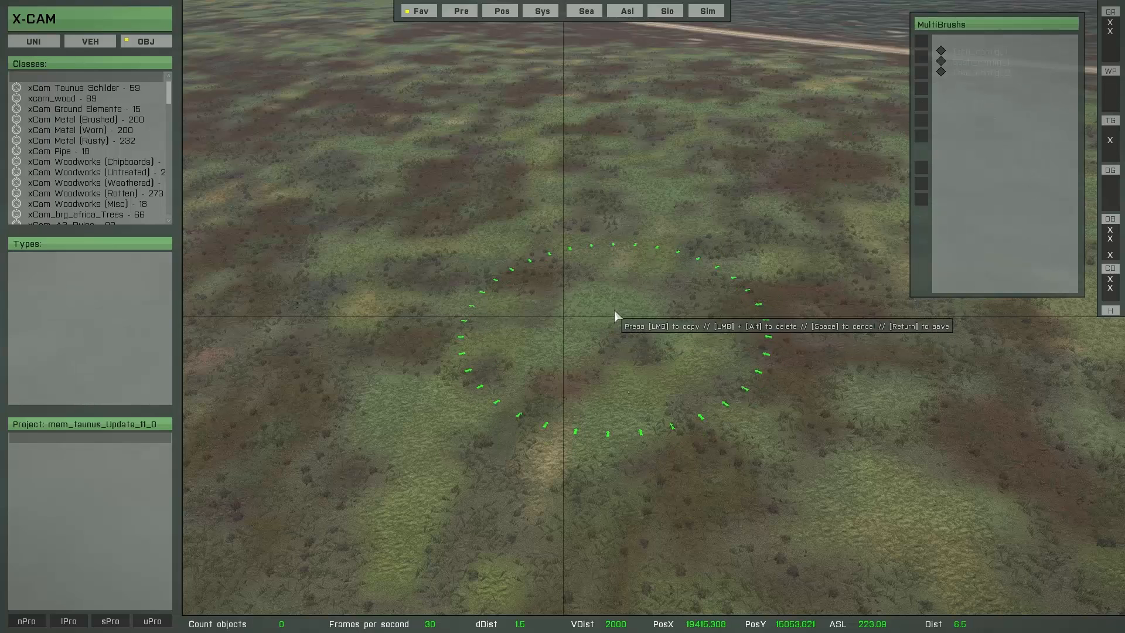
mouse_move(612, 202)
mouse_down()
mouse_move(597, 184)
mouse_move(593, 250)
mouse_move(785, 311)
mouse_move(542, 246)
mouse_move(459, 287)
mouse_move(470, 306)
mouse_up()
key(Return)
Step: Paint bushes along the edge of the new grove with Bush_config_1 and save them to the project
right_drag(460, 327, 709, 394)
click(977, 68)
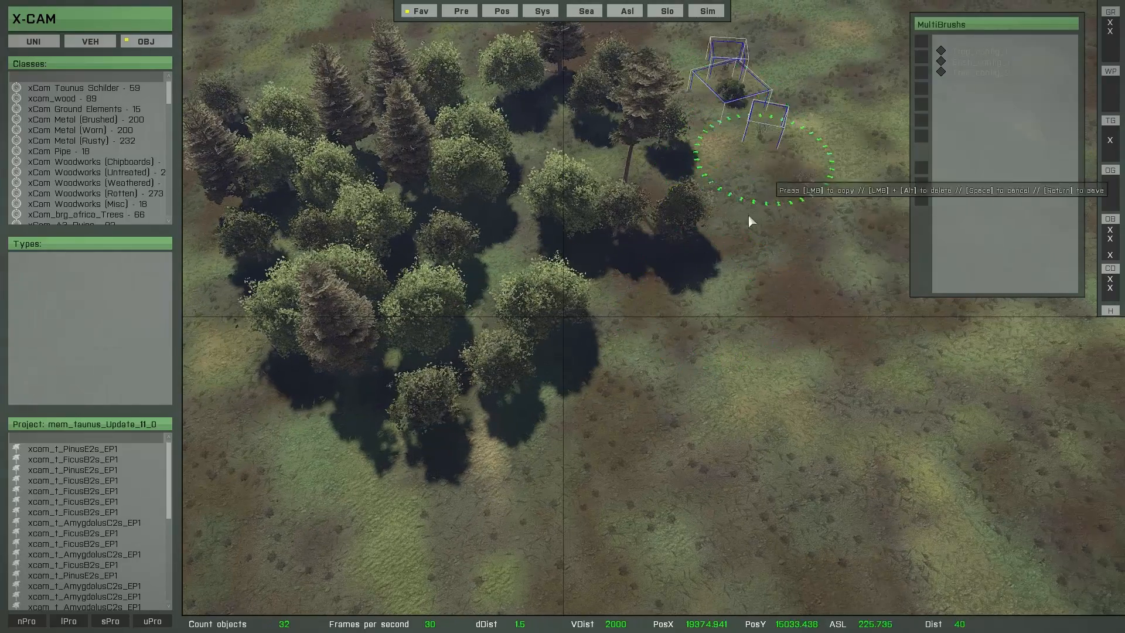
mouse_move(751, 221)
mouse_down()
mouse_move(629, 409)
mouse_move(792, 190)
mouse_move(499, 470)
mouse_move(307, 410)
mouse_move(657, 346)
mouse_move(712, 281)
mouse_up()
right_drag(647, 466, 645, 364)
key(w)
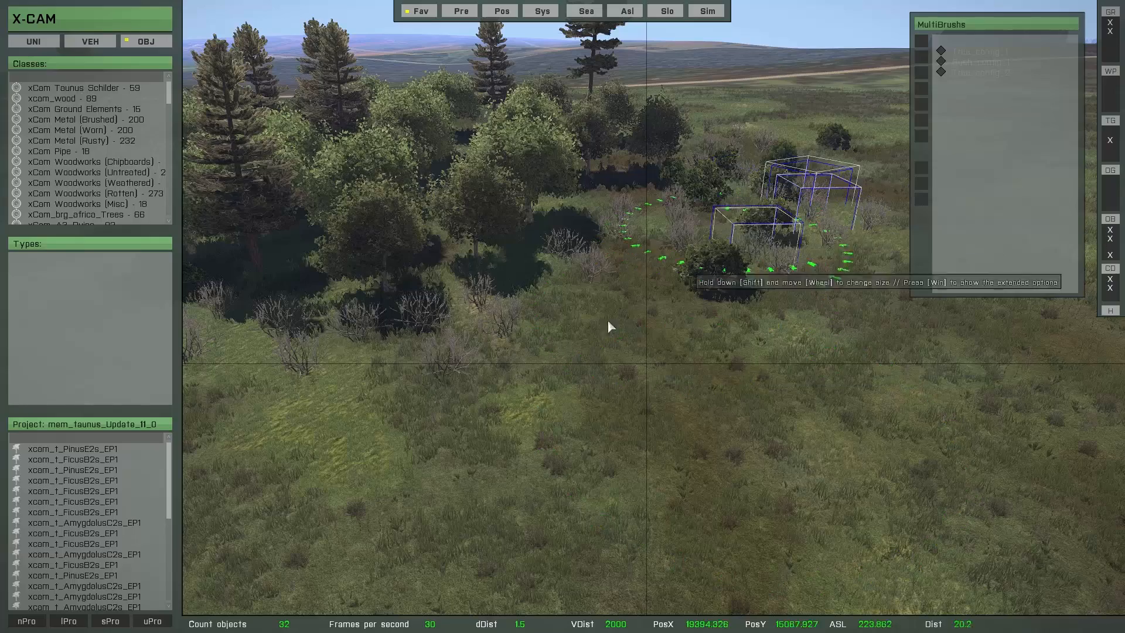
click(648, 351)
Step: Paint a belt of picea trees around the mixed grove with Tree_config_2 and save the painted objects to the project
key(s)
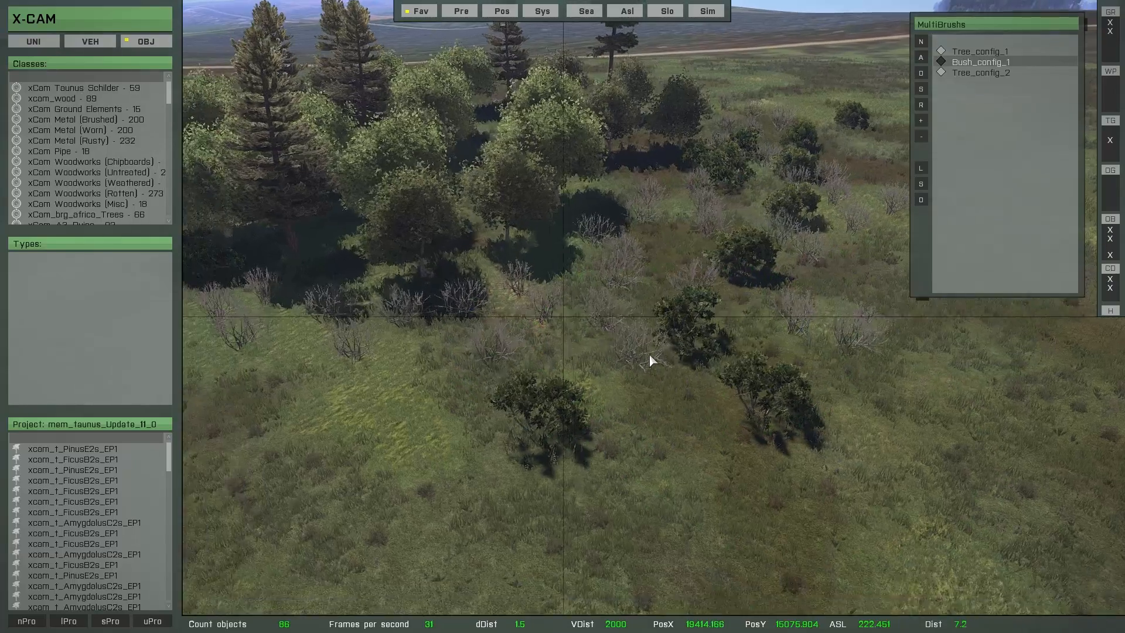
click(976, 73)
double_click(976, 73)
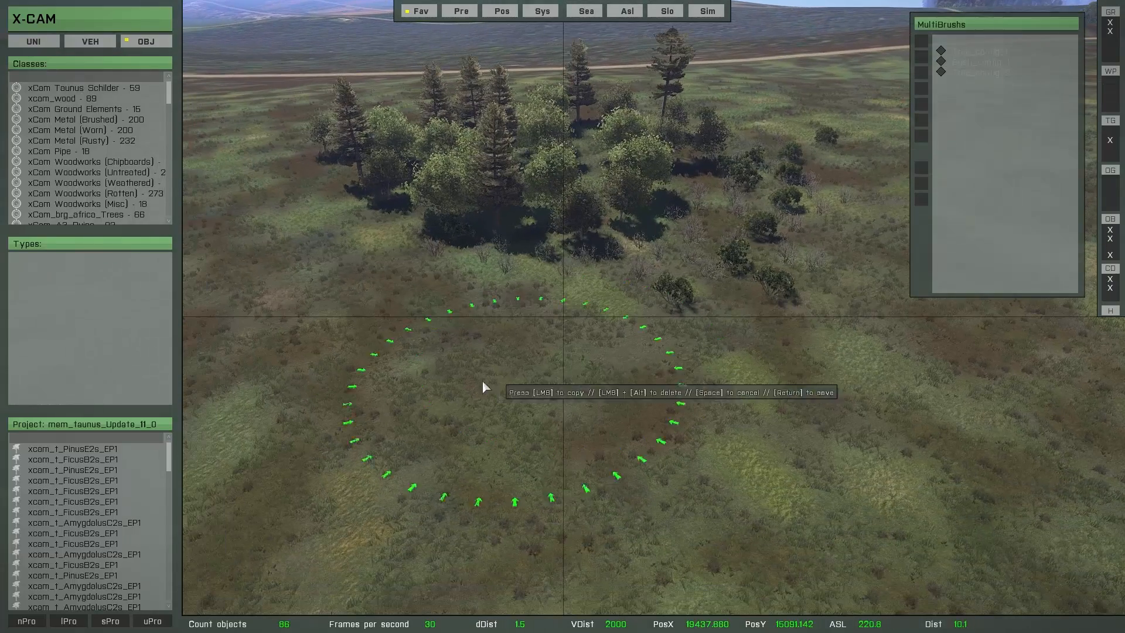
mouse_move(469, 363)
mouse_down()
mouse_move(294, 248)
mouse_move(402, 357)
mouse_move(622, 374)
mouse_move(857, 204)
mouse_move(638, 406)
mouse_move(539, 400)
mouse_up()
mouse_move(539, 400)
right_down()
mouse_move(697, 518)
mouse_move(909, 465)
right_up()
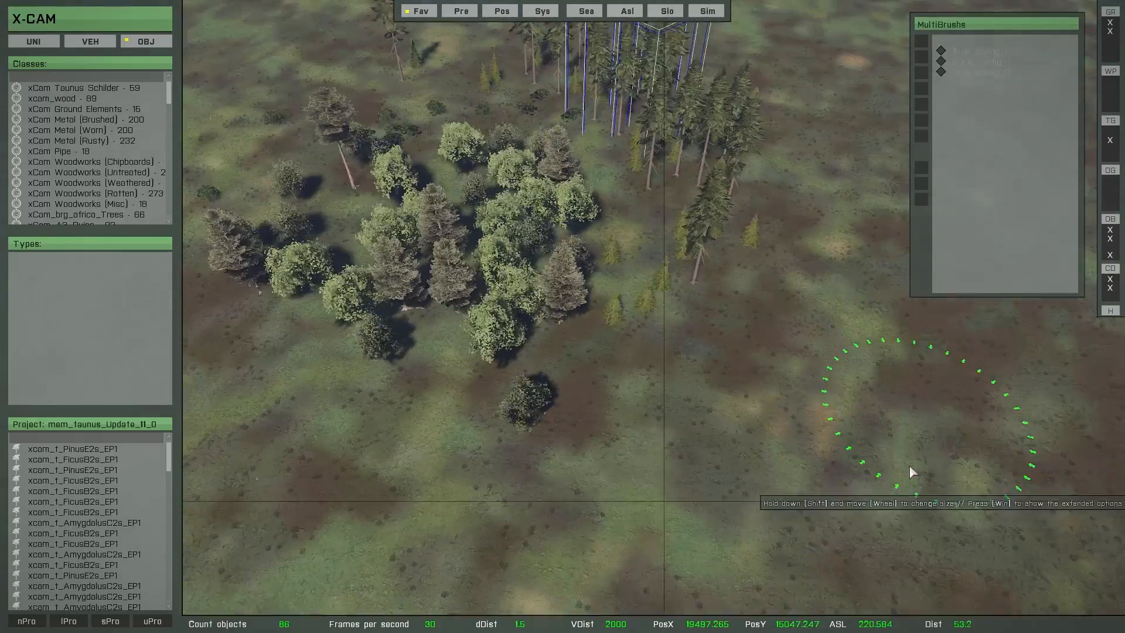
mouse_move(629, 199)
mouse_down()
mouse_move(677, 334)
mouse_move(309, 405)
mouse_up()
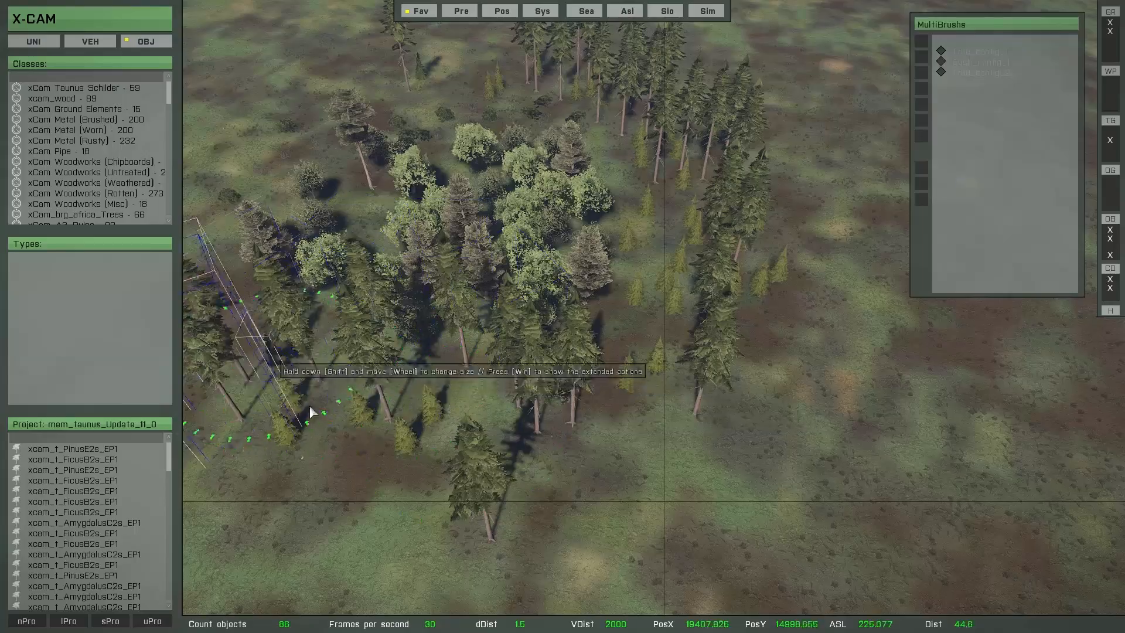
mouse_move(309, 406)
right_down()
mouse_move(484, 526)
mouse_move(673, 482)
mouse_move(844, 208)
right_up()
mouse_move(844, 208)
mouse_down()
mouse_move(750, 382)
mouse_move(374, 511)
mouse_move(740, 356)
mouse_move(689, 442)
mouse_move(476, 515)
mouse_up()
mouse_move(476, 515)
right_down()
mouse_move(479, 525)
mouse_move(755, 364)
right_up()
mouse_move(756, 363)
mouse_down()
mouse_move(438, 377)
mouse_move(463, 241)
mouse_up()
key(Return)
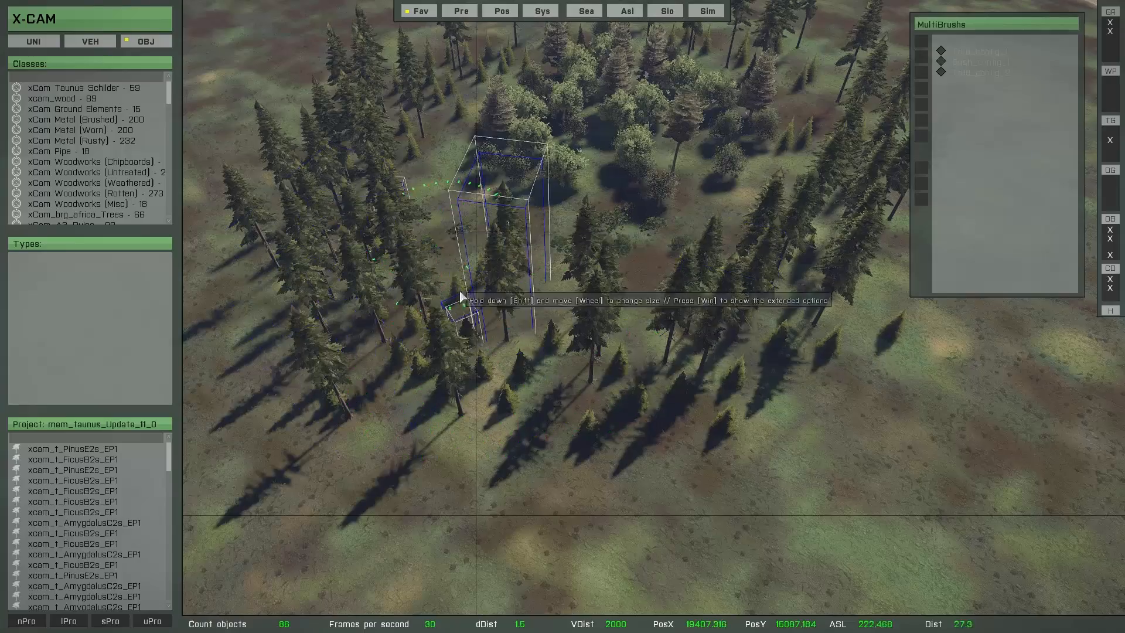
mouse_move(438, 355)
right_down()
mouse_move(444, 338)
mouse_move(452, 357)
mouse_move(535, 386)
mouse_move(498, 368)
mouse_move(707, 276)
mouse_move(572, 387)
mouse_move(592, 331)
mouse_move(633, 361)
mouse_move(381, 394)
mouse_move(547, 377)
mouse_move(561, 381)
mouse_move(550, 405)
mouse_move(587, 402)
mouse_move(515, 452)
mouse_move(465, 452)
right_up()
key(w)
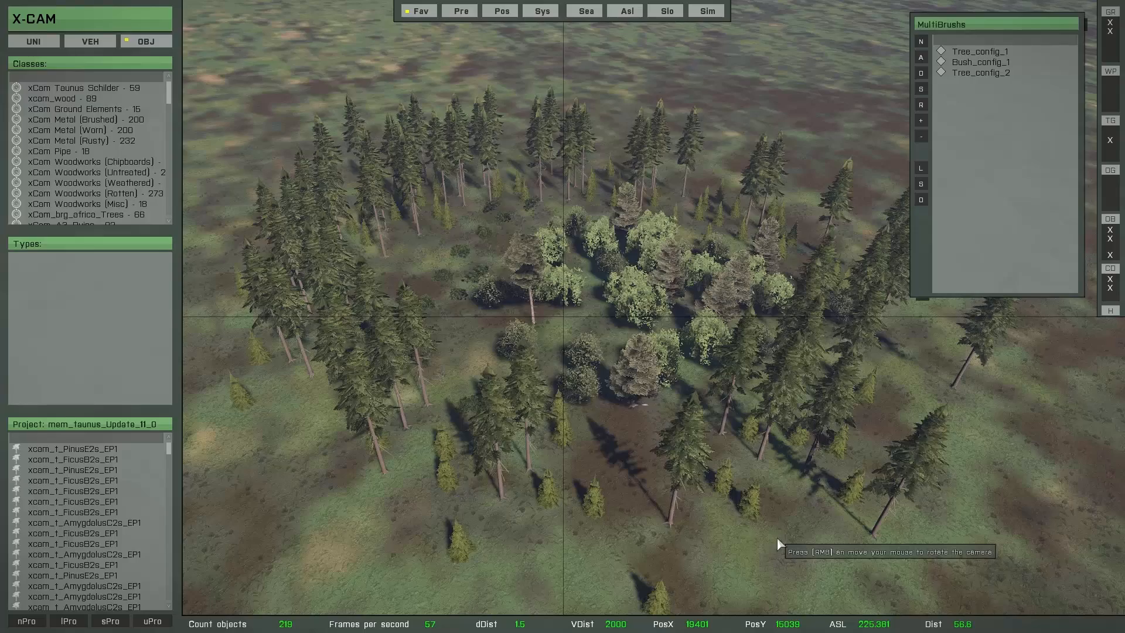
Step: Load the Tree_config_2 brush, exit painting and choose xcam_t_picea3f from its Trees favorites to adjust the brush
click(974, 78)
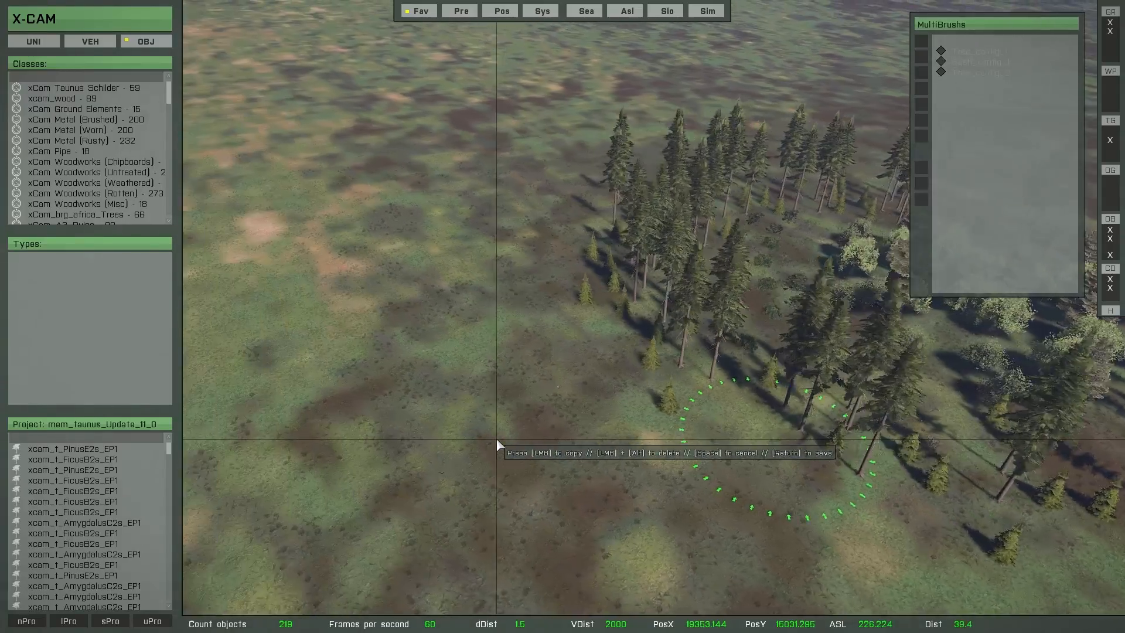
key(a)
key(space)
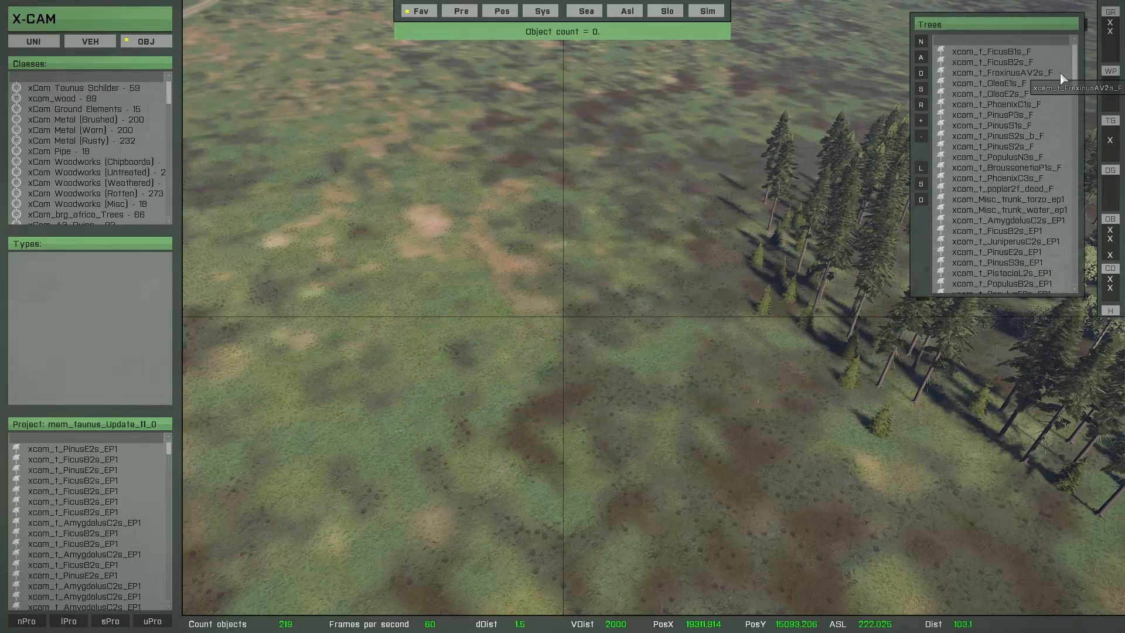
drag(1080, 70, 1089, 117)
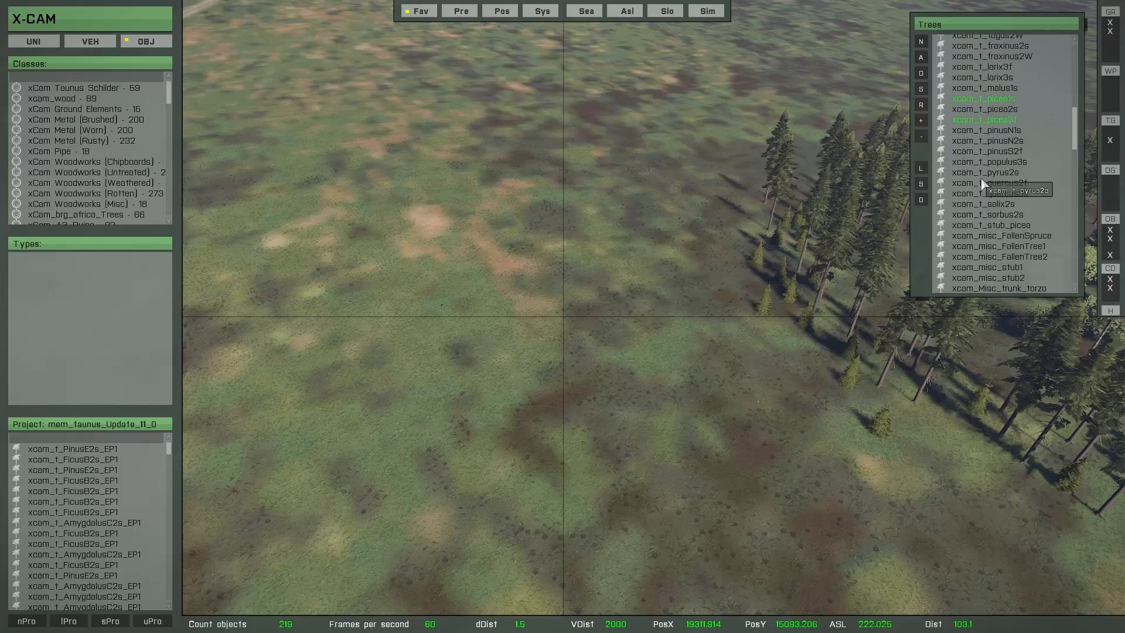
double_click(971, 120)
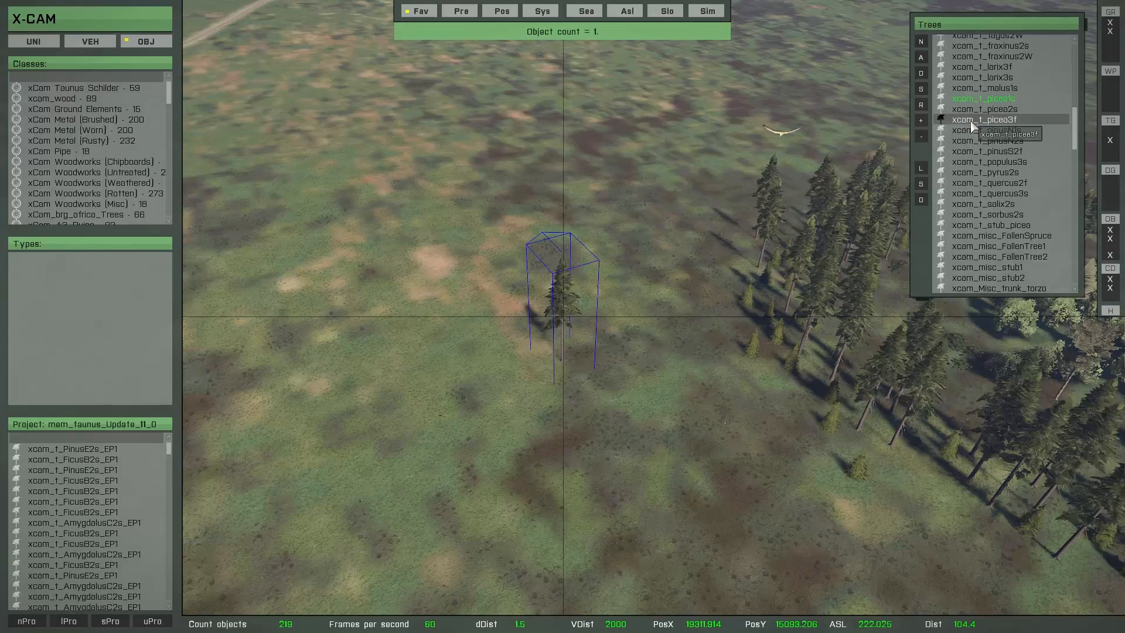
click(923, 126)
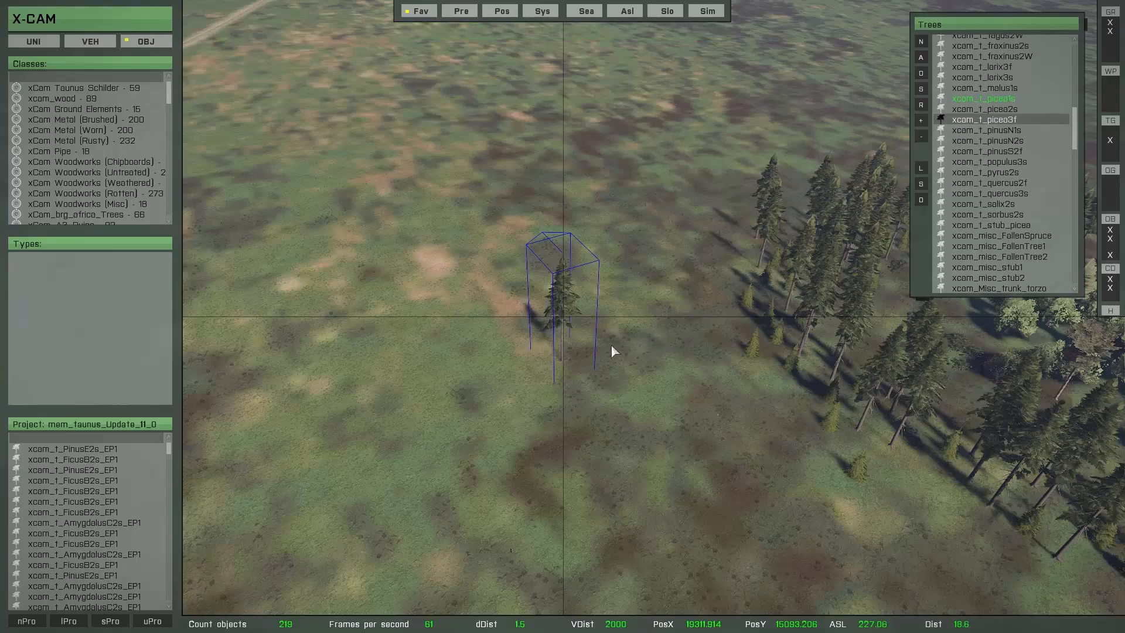
Step: Paint a small trial clump of picea trees on the open terrain beside the forest
key(space)
click(529, 298)
click(549, 359)
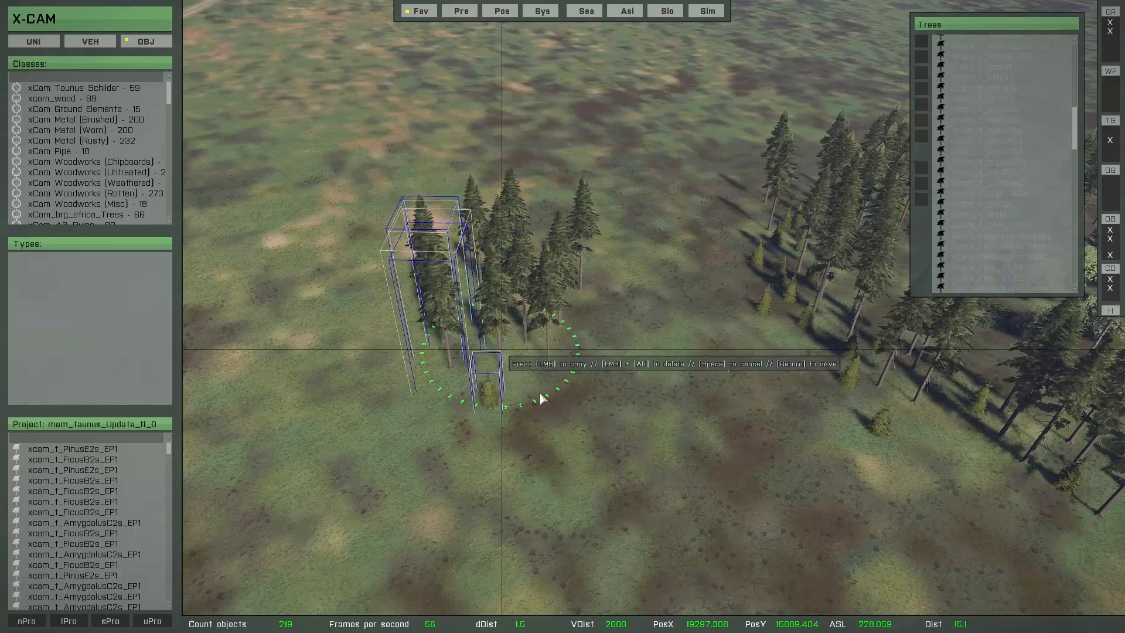
key(a)
right_drag(540, 392, 594, 395)
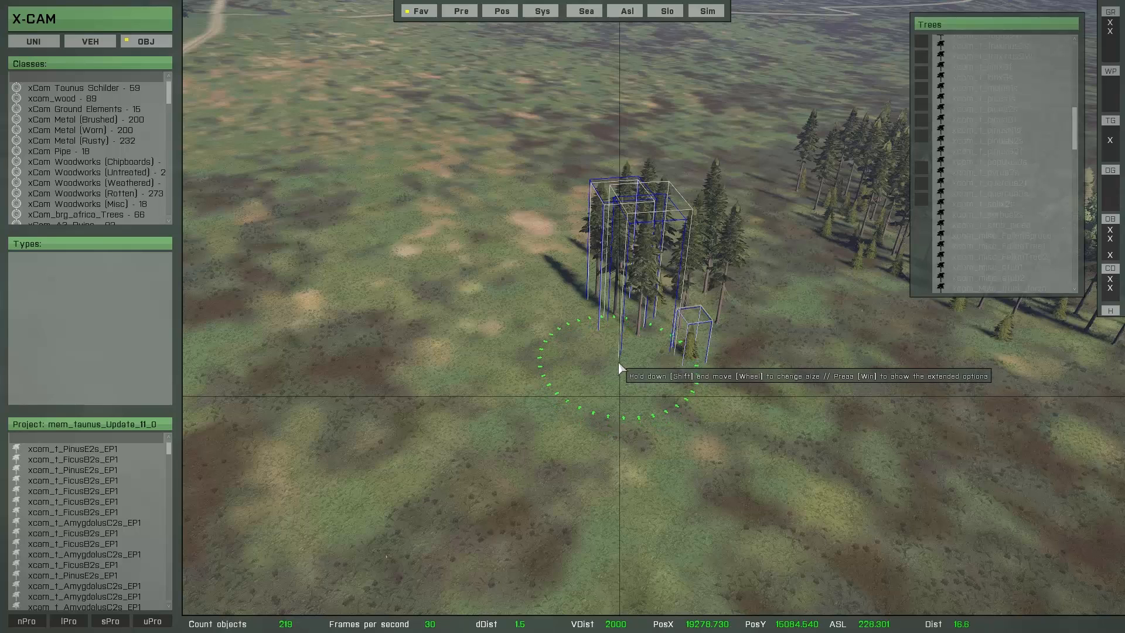
Step: Set the brush's minimum object distance to 5 m
key(shift)
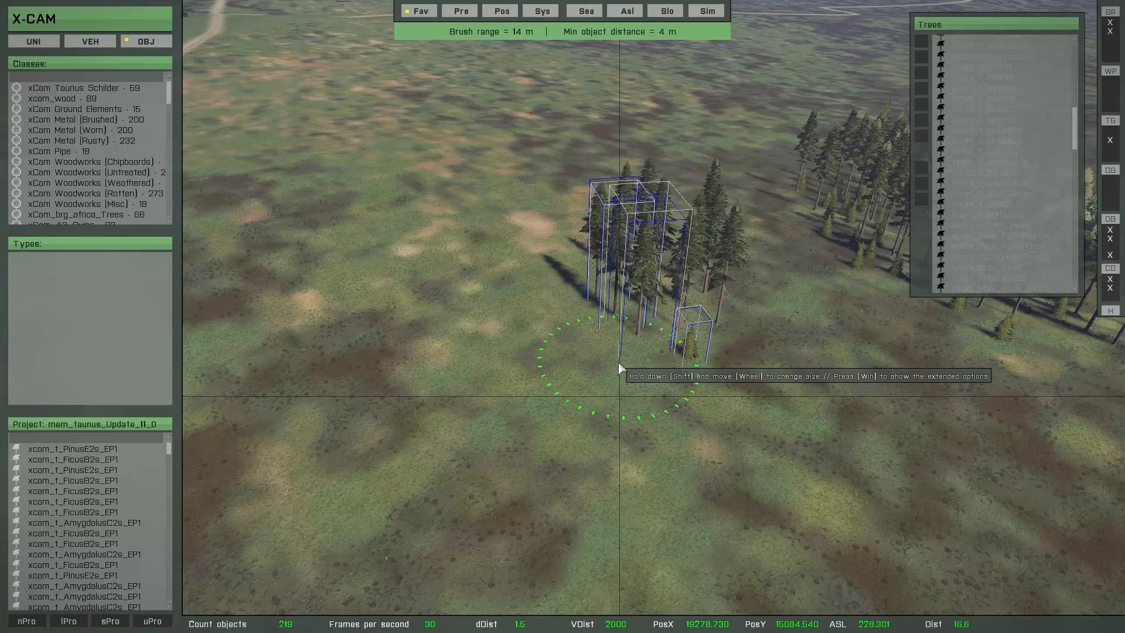
ctrl+scroll(619, 363, up, 2)
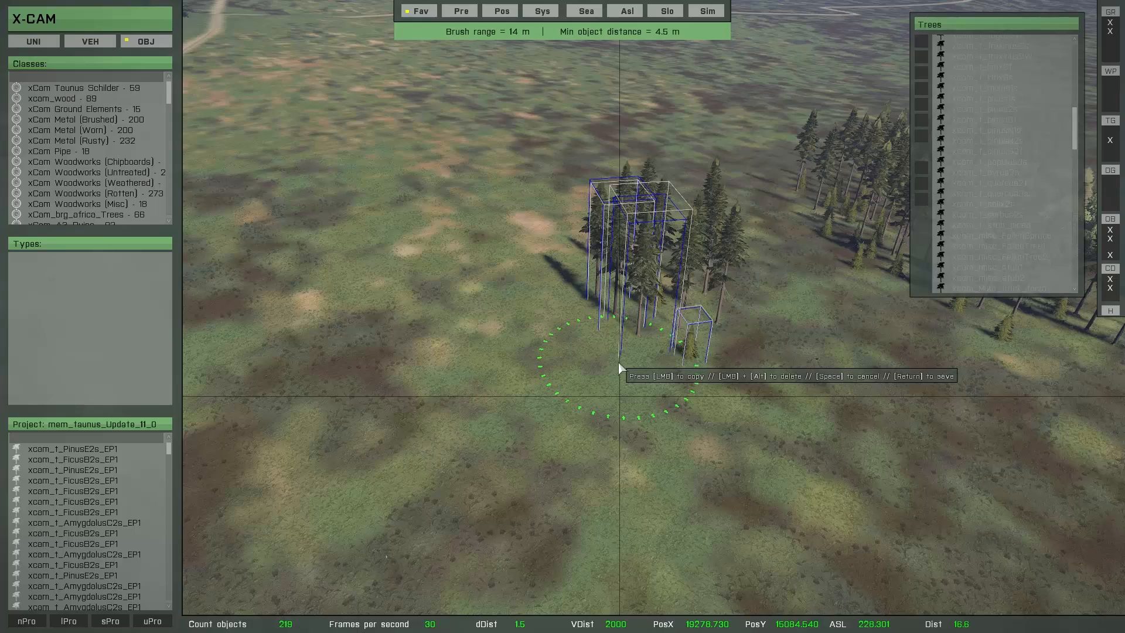
ctrl+scroll(619, 363, up, 1)
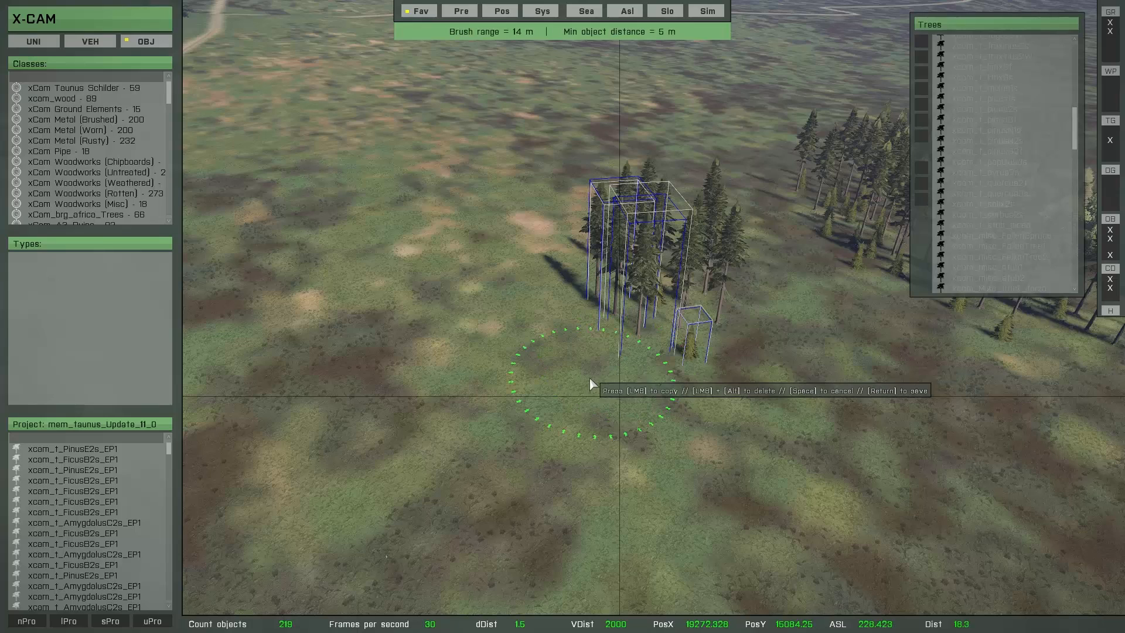
Step: Paint a test stand of picea trees with the wider spacing and delete all the multibrush objects
mouse_move(557, 343)
mouse_down()
mouse_move(511, 307)
mouse_move(549, 371)
mouse_move(619, 384)
mouse_move(634, 422)
mouse_up()
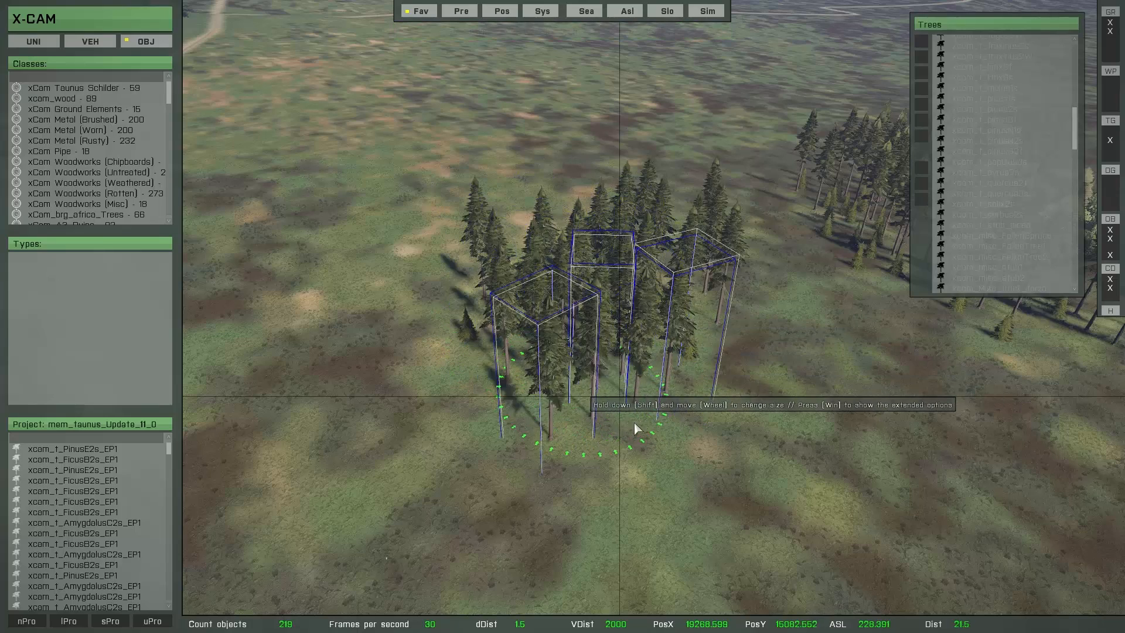
mouse_move(634, 424)
right_down()
mouse_move(554, 455)
mouse_move(585, 385)
mouse_move(676, 348)
mouse_move(556, 354)
mouse_move(625, 364)
mouse_move(553, 410)
mouse_move(627, 403)
mouse_move(679, 381)
mouse_move(648, 367)
mouse_move(589, 368)
mouse_move(616, 384)
mouse_move(680, 361)
mouse_move(691, 385)
right_up()
mouse_move(622, 302)
mouse_down()
mouse_move(544, 275)
mouse_move(601, 301)
mouse_move(637, 385)
mouse_move(473, 353)
mouse_move(416, 373)
mouse_up()
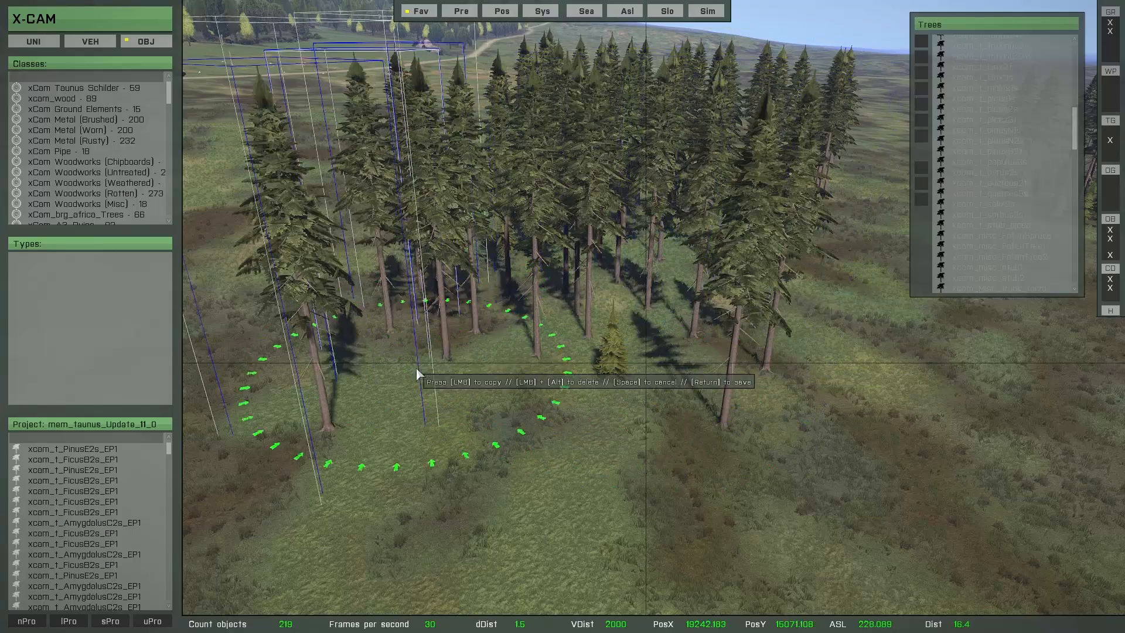
mouse_move(416, 372)
right_down()
mouse_move(557, 409)
mouse_move(578, 394)
right_up()
key(space)
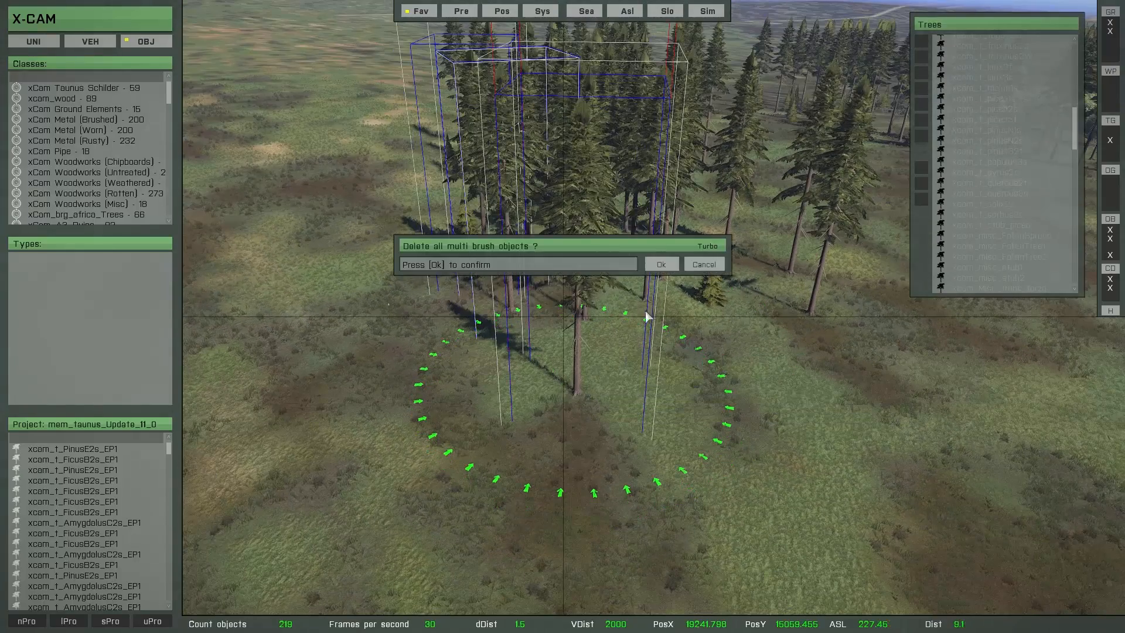
click(661, 265)
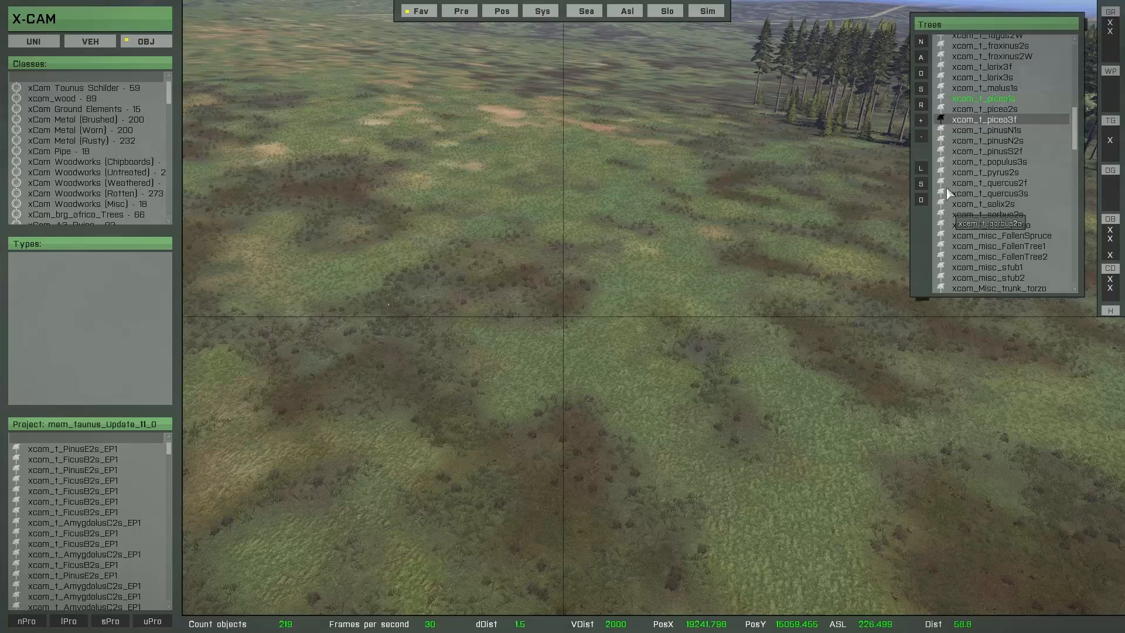
Step: Overwrite the Tree_config_2 configuration with the current brush settings and reload the MultiBrush configurations list
click(922, 184)
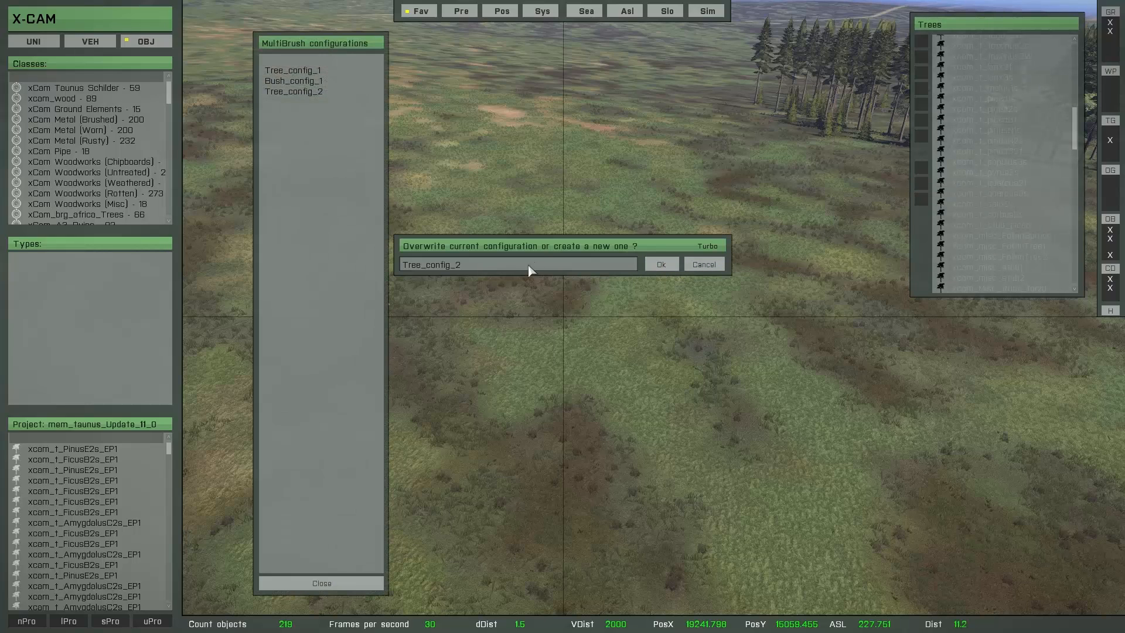
click(661, 264)
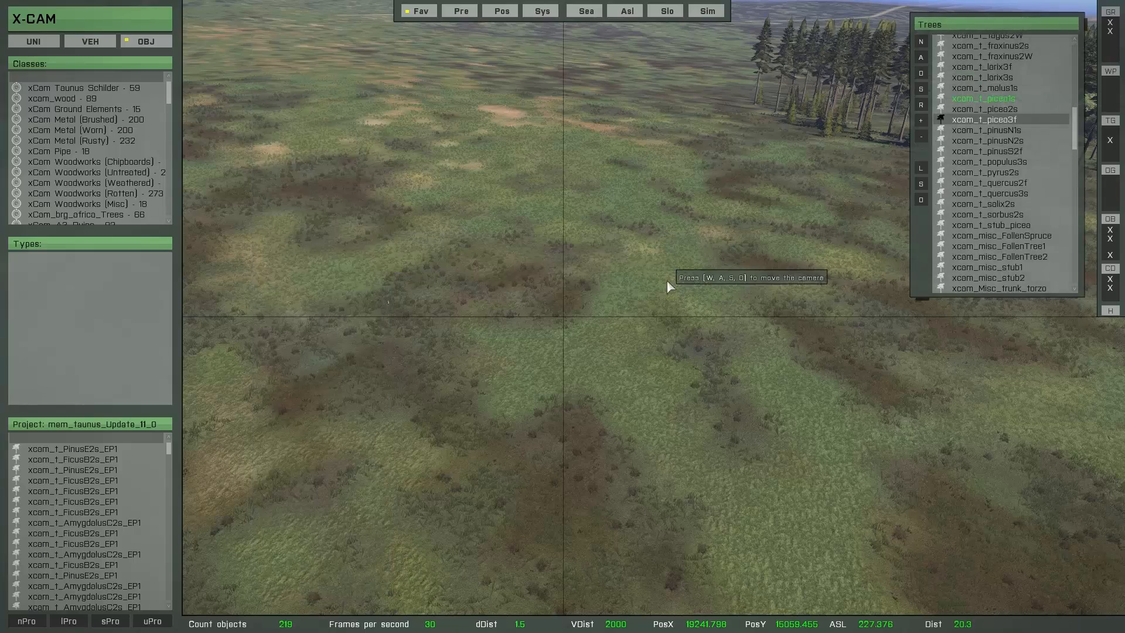
key(w)
click(920, 169)
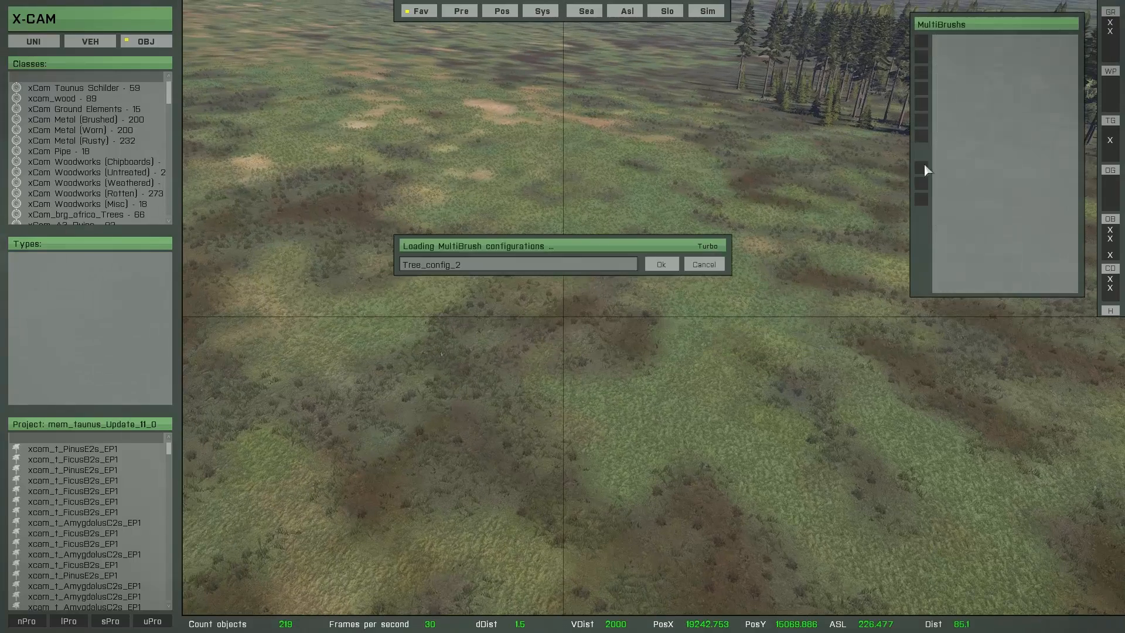
key(Escape)
Step: Paint a trial picea stand on the open terrain with the updated Tree_config_2 and discard all its brush objects
double_click(972, 75)
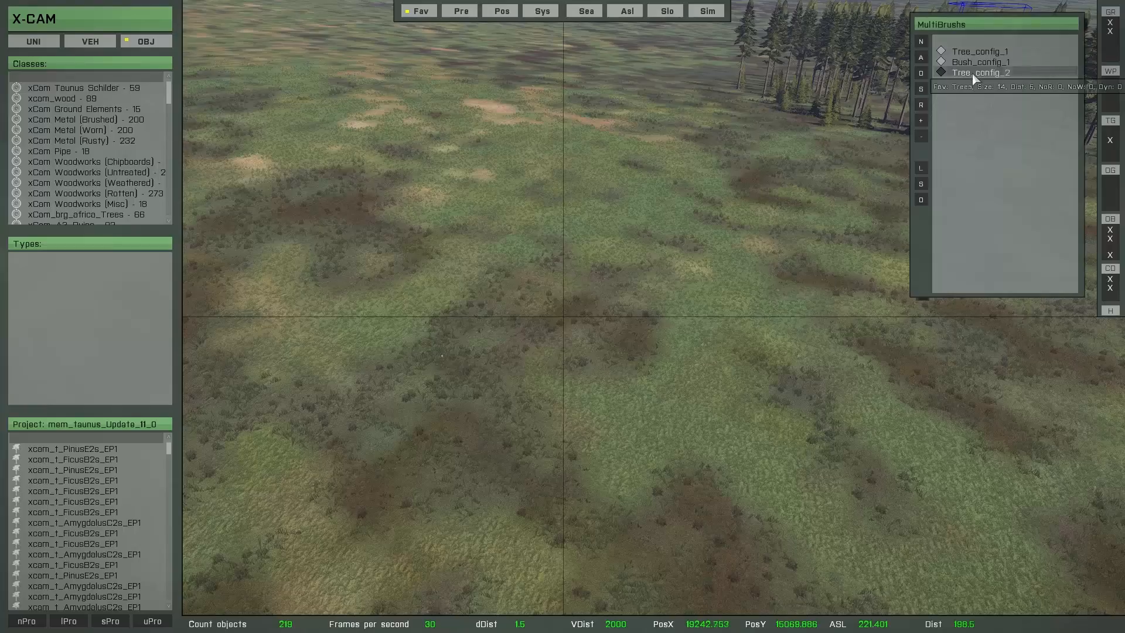
key(w)
key(a)
click(448, 272)
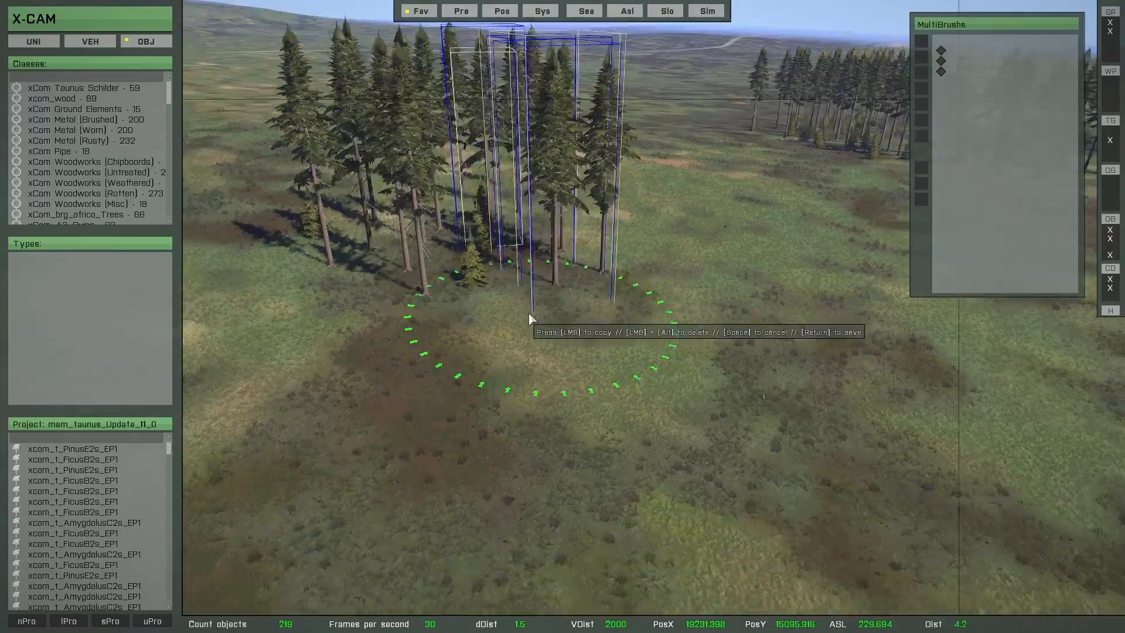
right_drag(529, 313, 400, 317)
key(d)
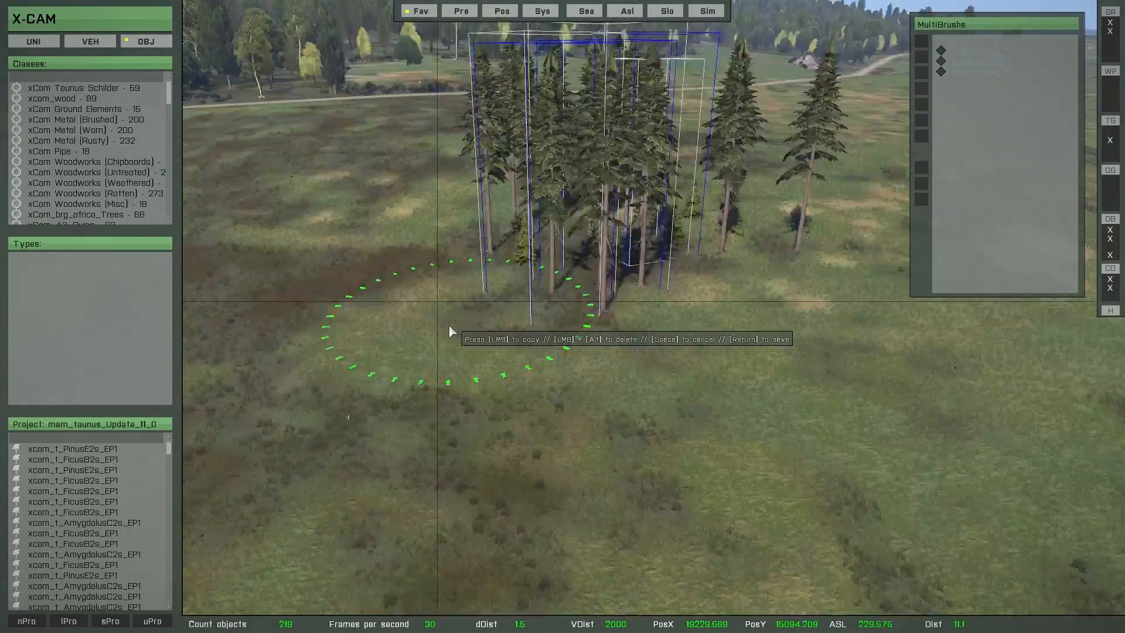
click(498, 335)
key(a)
right_drag(459, 360, 676, 356)
click(487, 258)
click(404, 311)
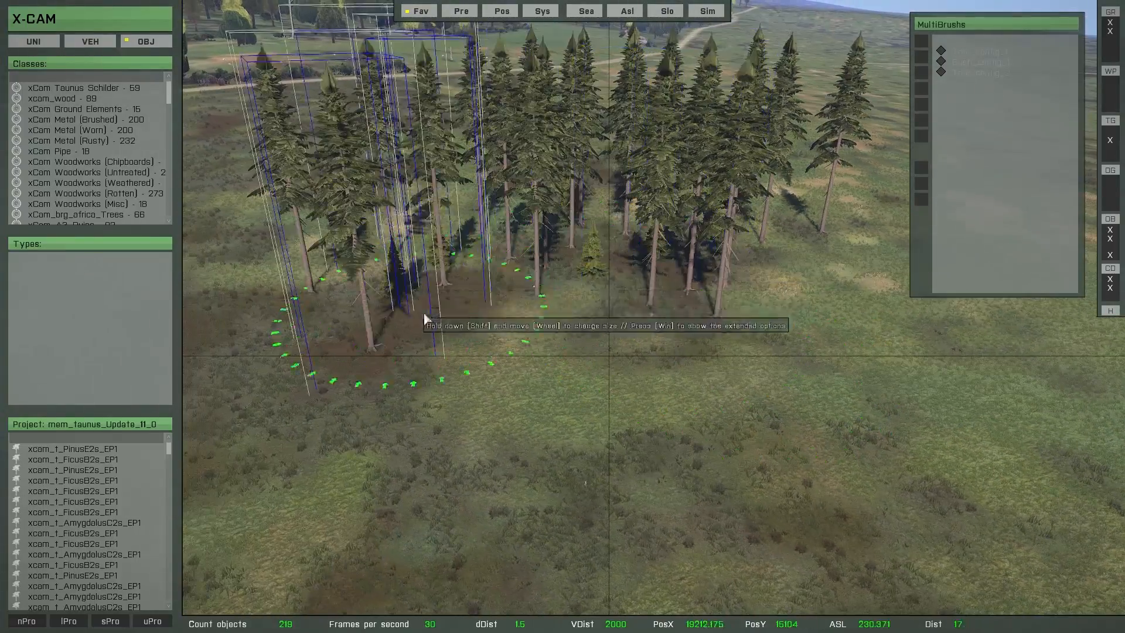
click(603, 290)
key(s)
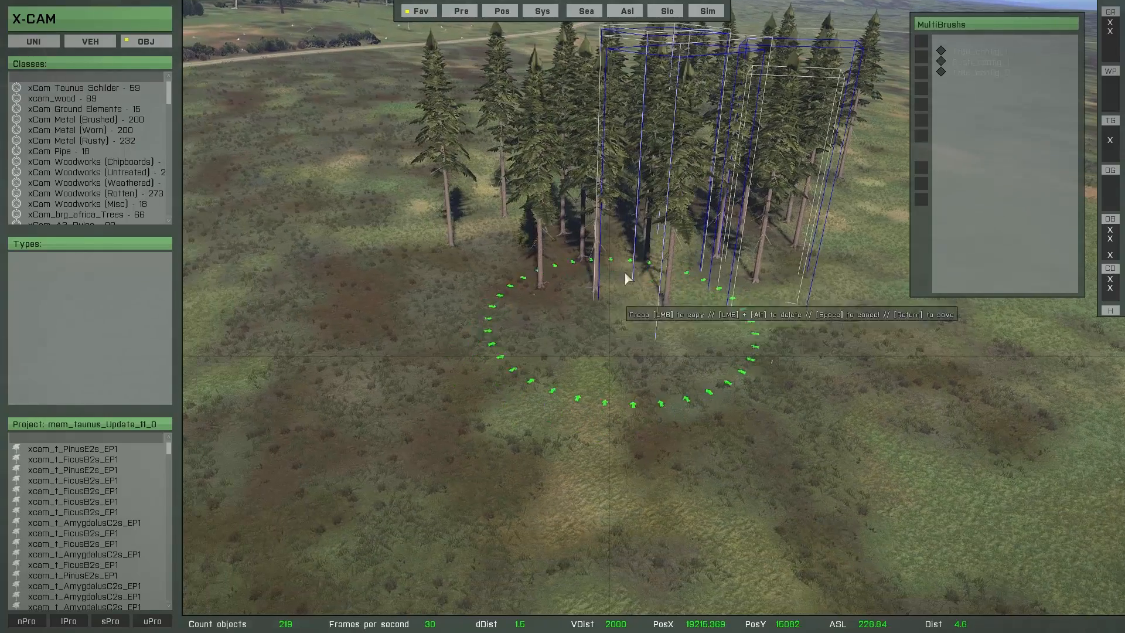
click(463, 288)
click(346, 293)
click(709, 337)
click(808, 355)
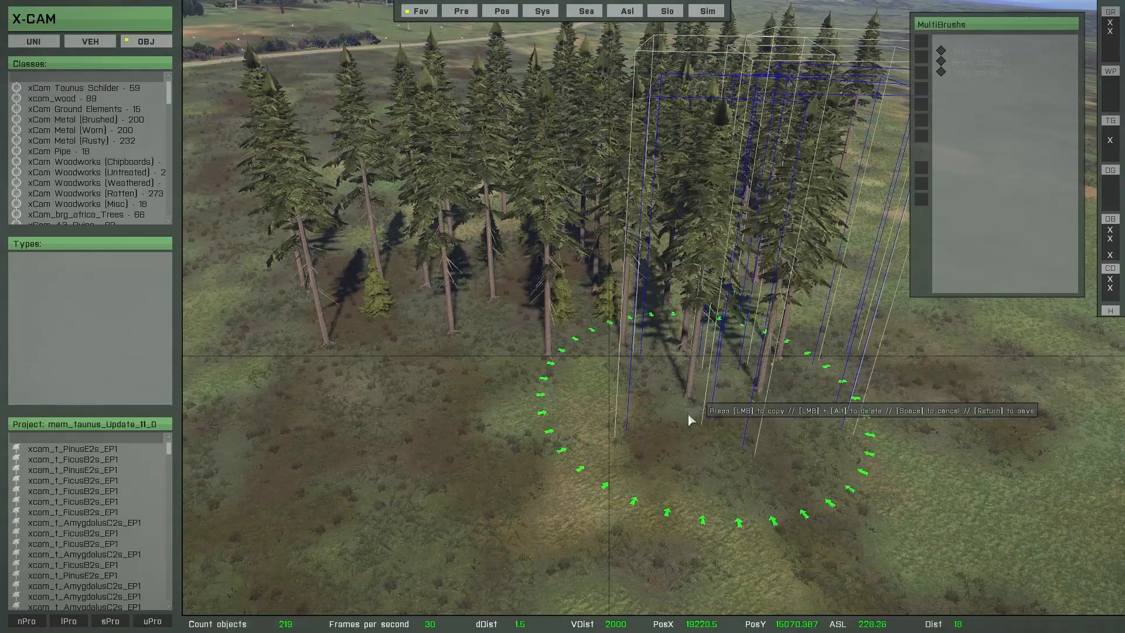
right_drag(688, 412, 674, 416)
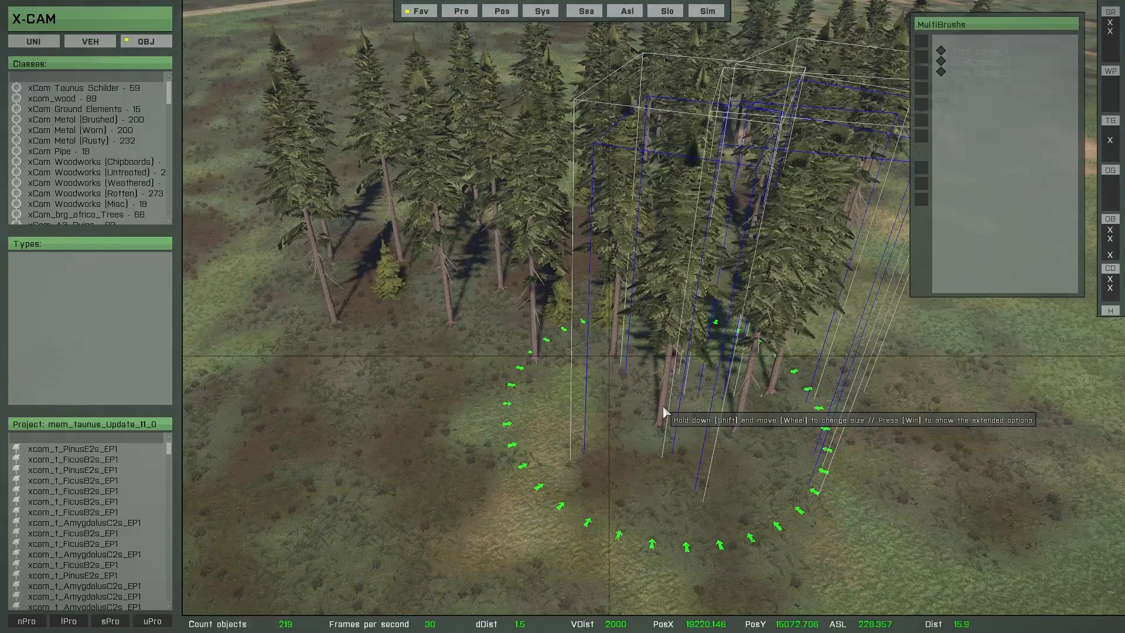
key(Delete)
click(664, 269)
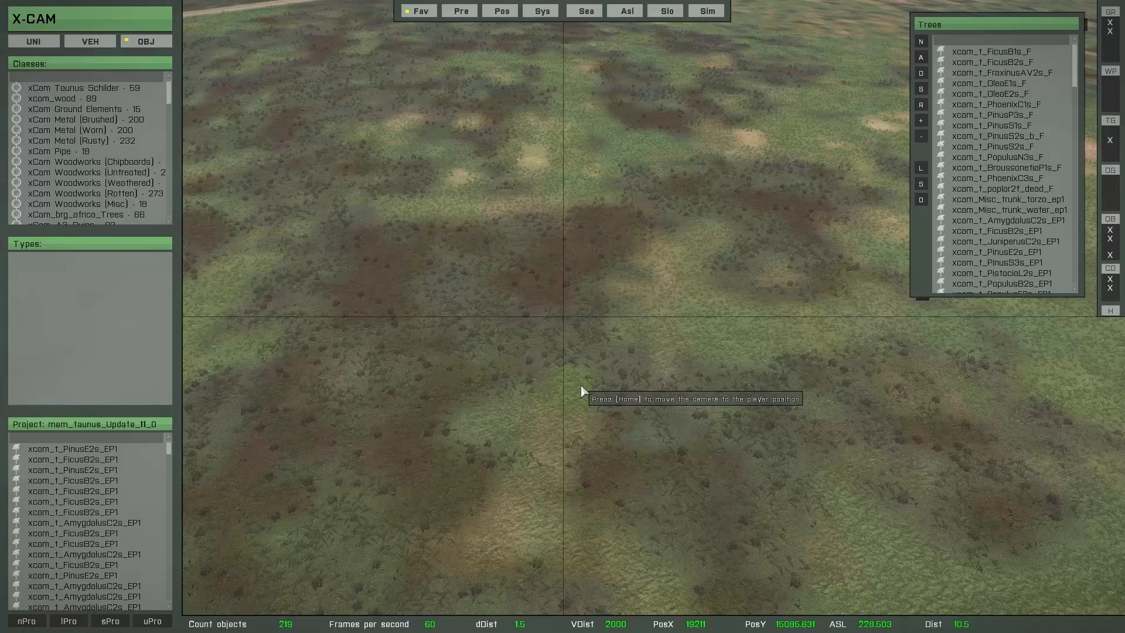
click(921, 168)
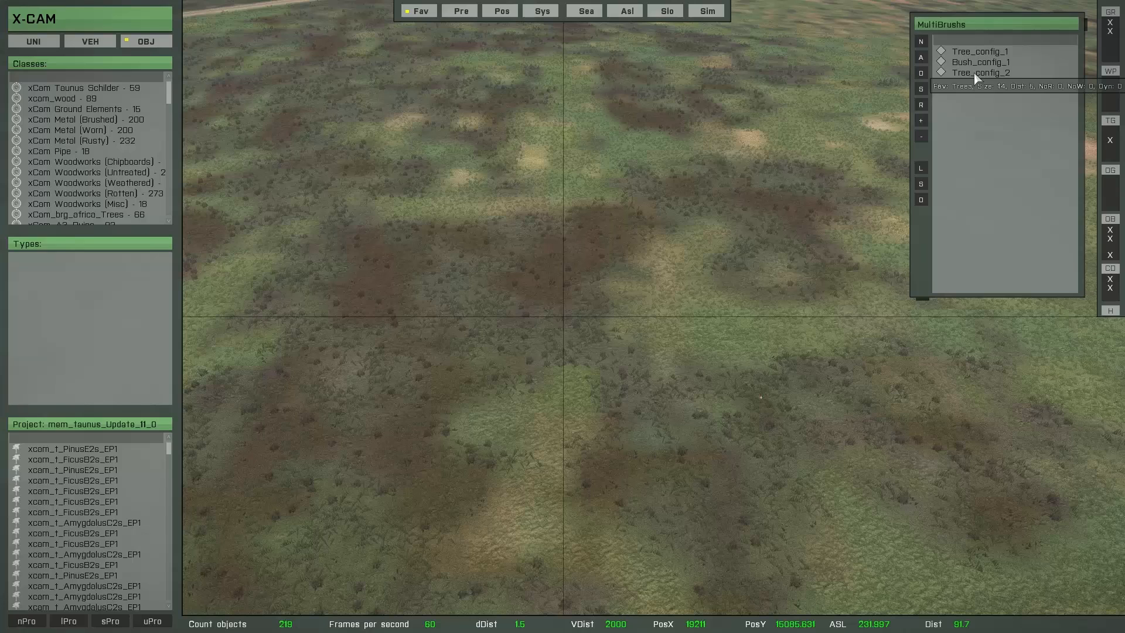
click(976, 73)
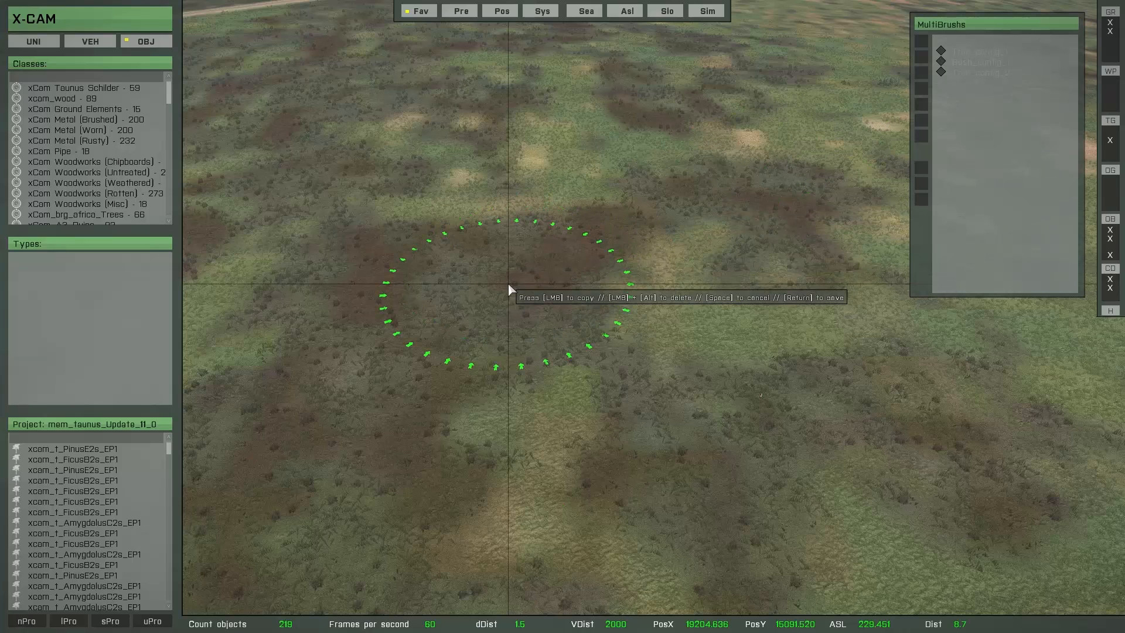
key(space)
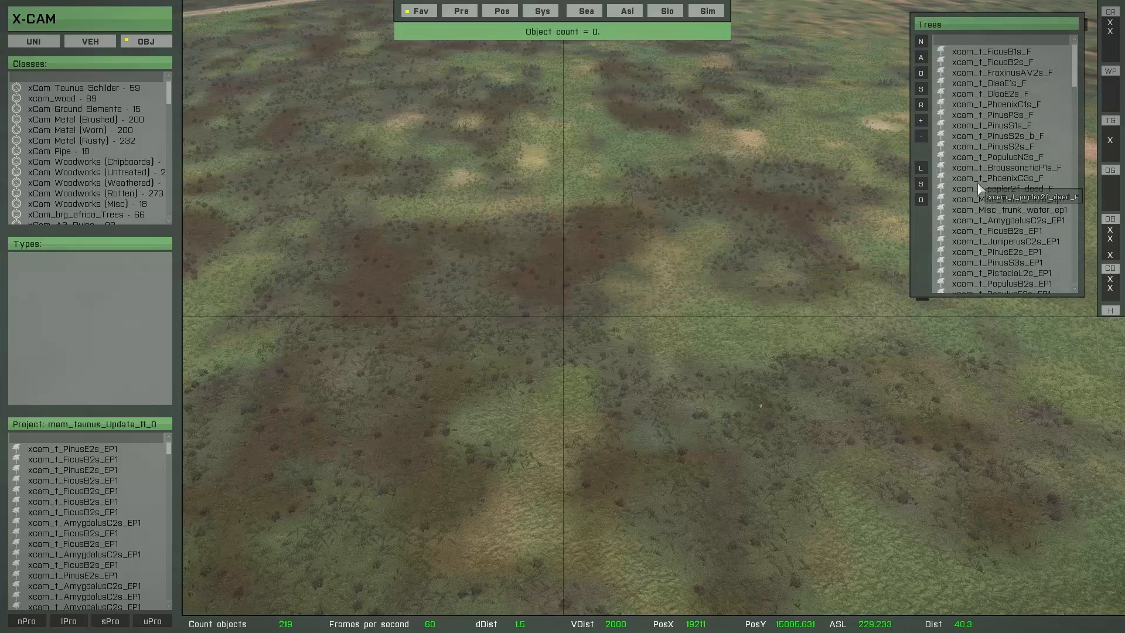
scroll(979, 189, down, 5)
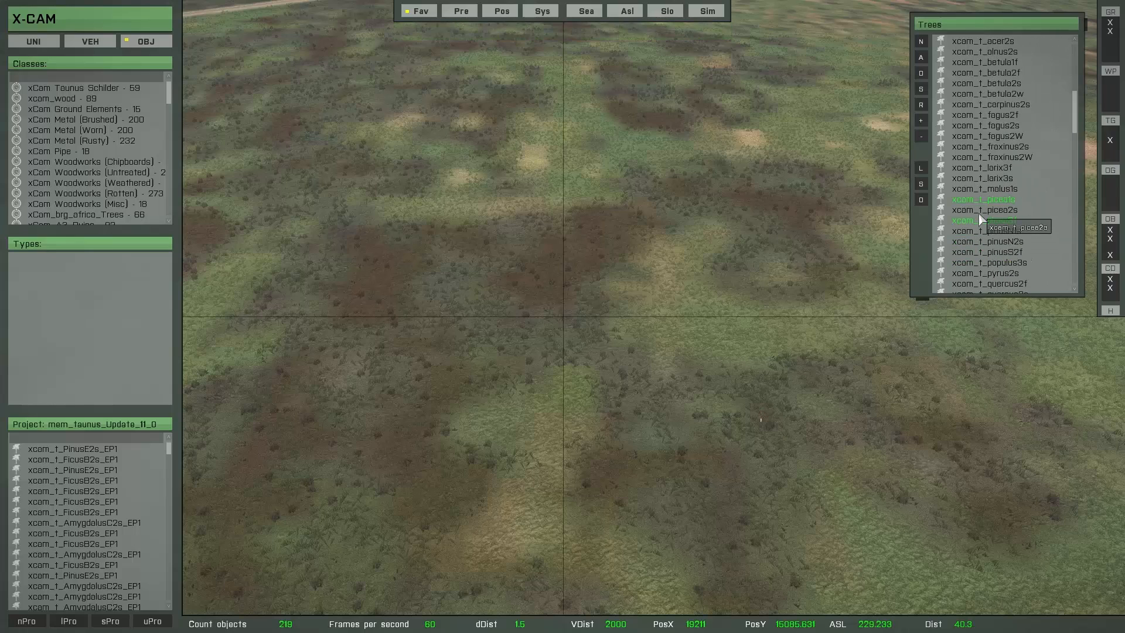
scroll(981, 220, down, 4)
right_click(981, 221)
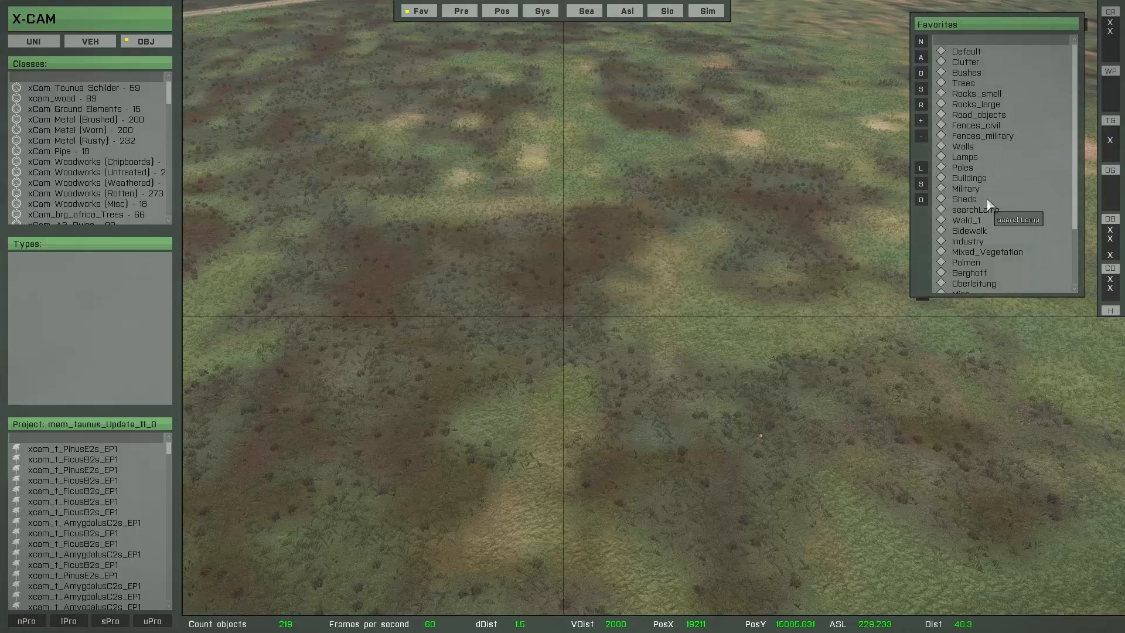
Step: Reload the Tree_config_2 multibrush and set its object counts to 1 for xcam_t_picea3f and 4 for xcam_t_picea1s
click(922, 168)
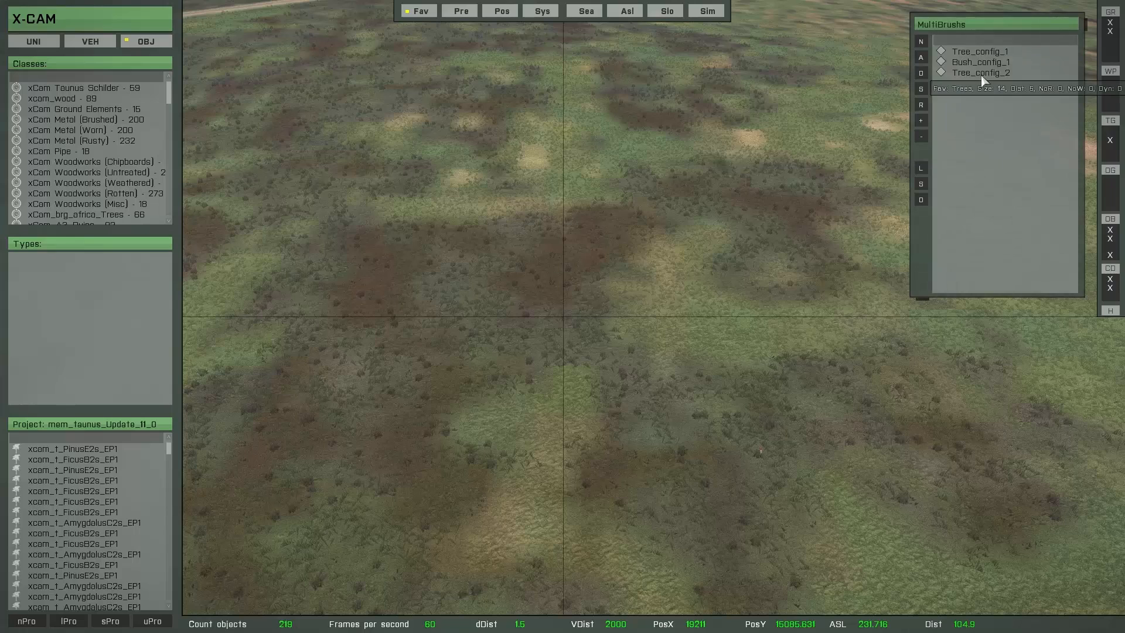
click(982, 74)
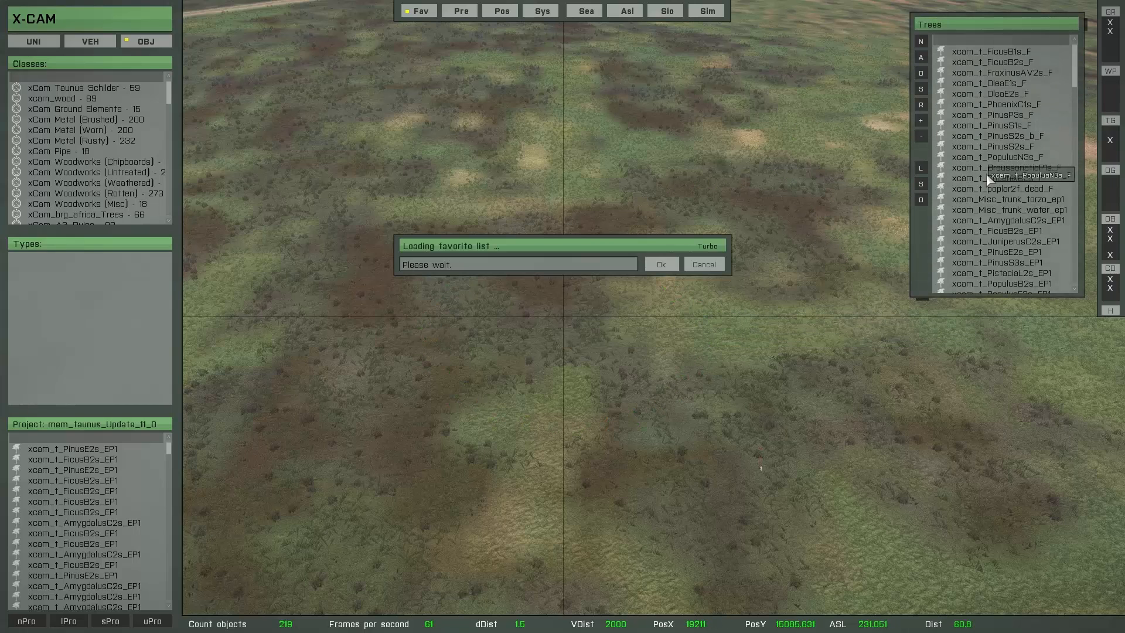
scroll(1031, 188, down, 10)
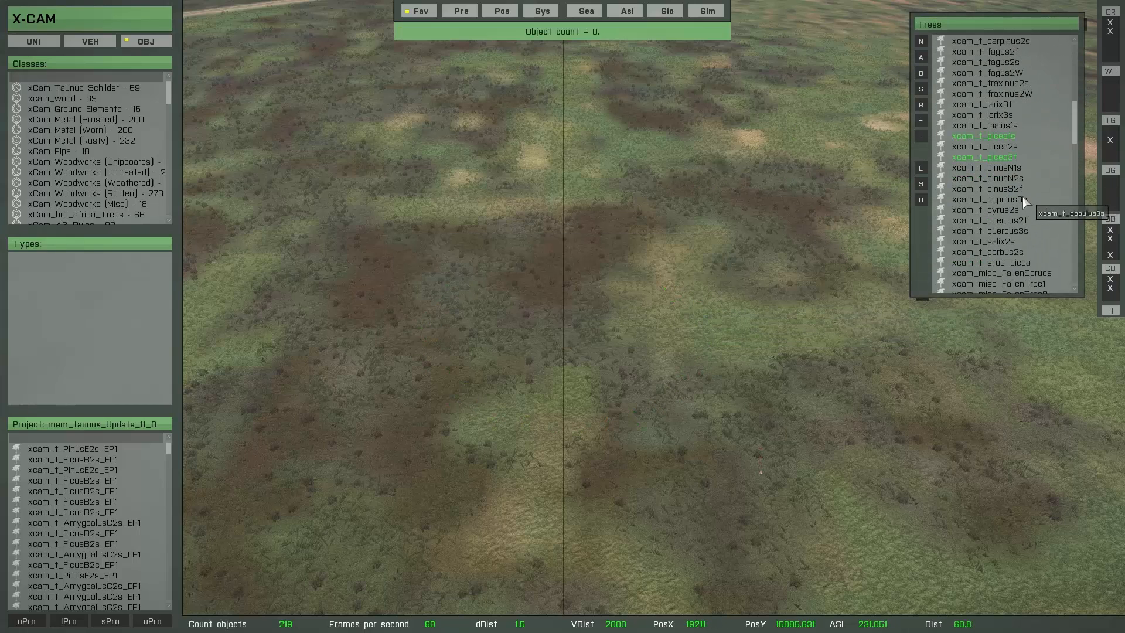
click(983, 158)
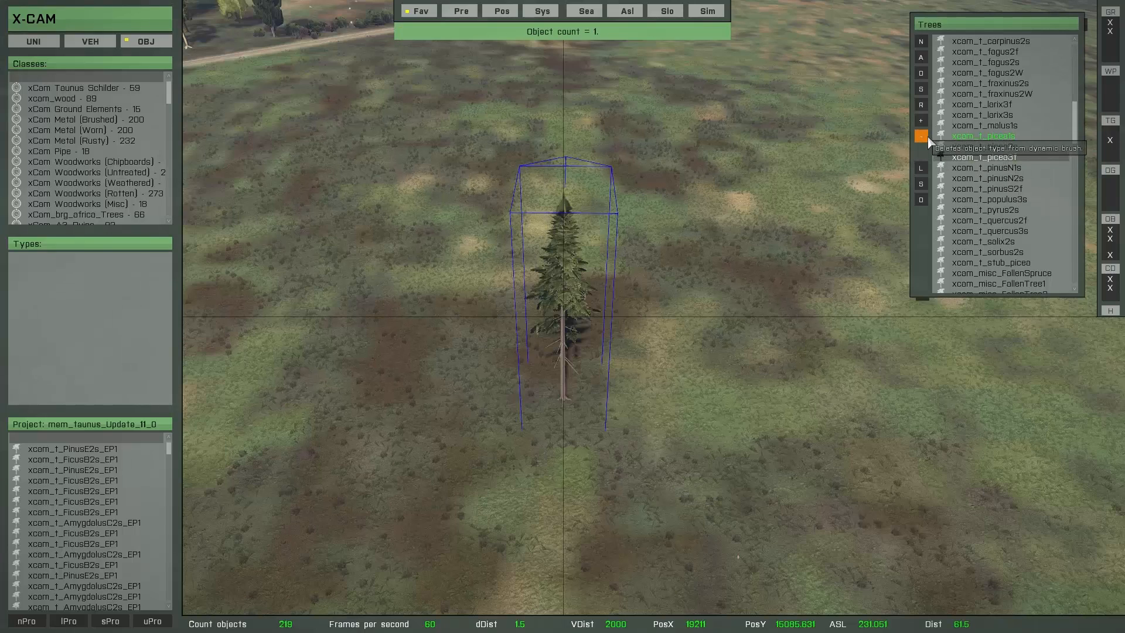
click(969, 137)
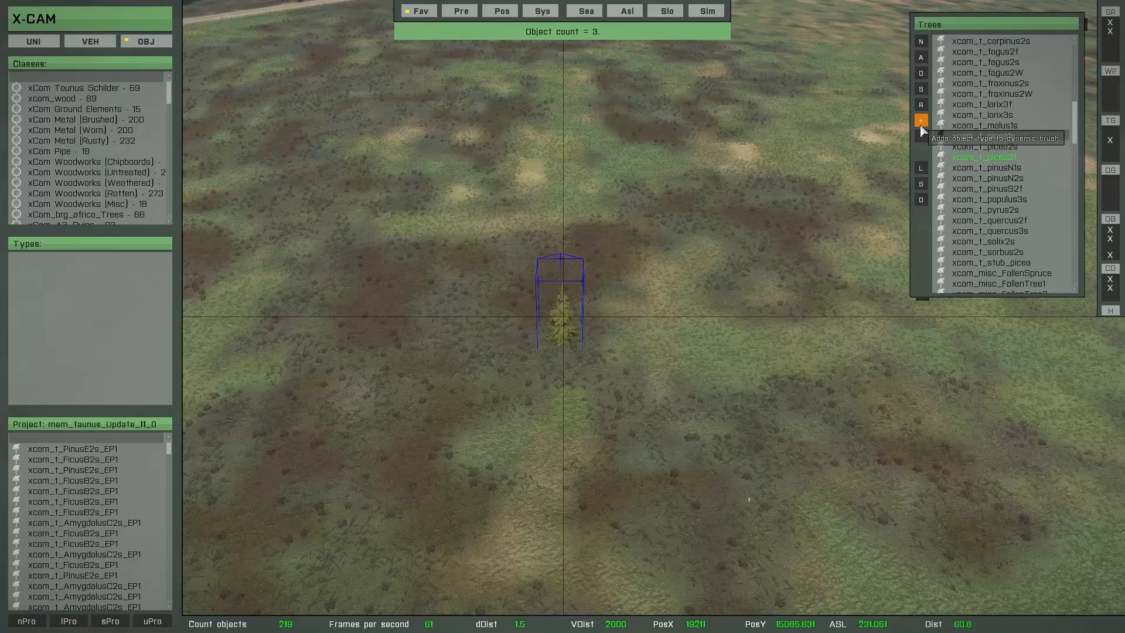
Step: Paint a trial group of picea trees with the adjusted mix and set the brush's minimum object distance to 4 m
key(space)
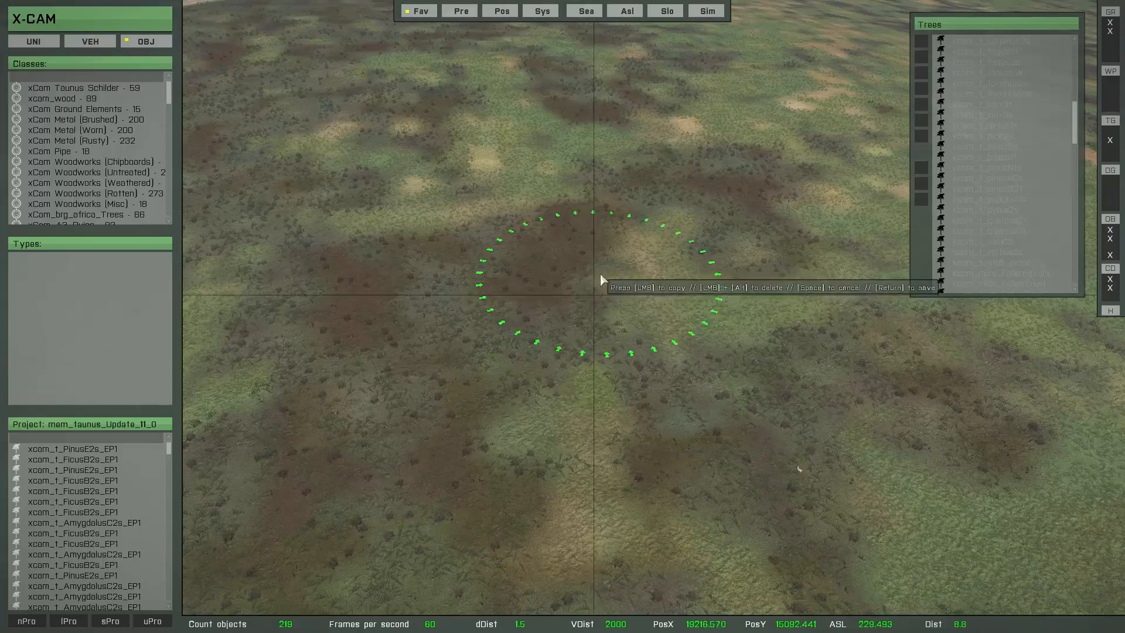
click(604, 258)
click(534, 241)
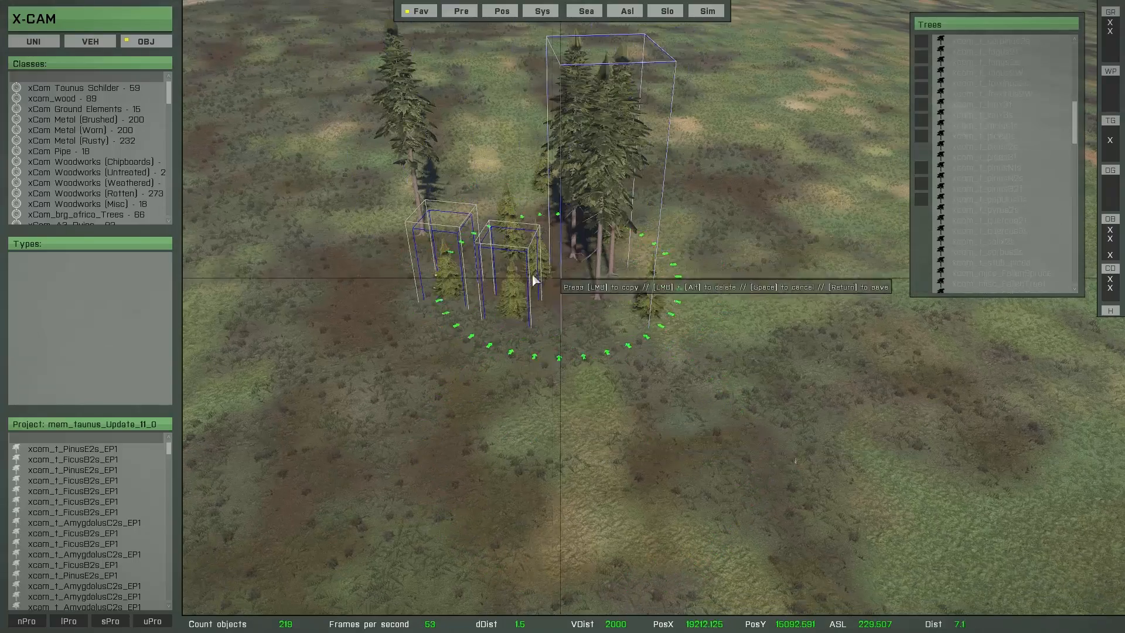
key(s)
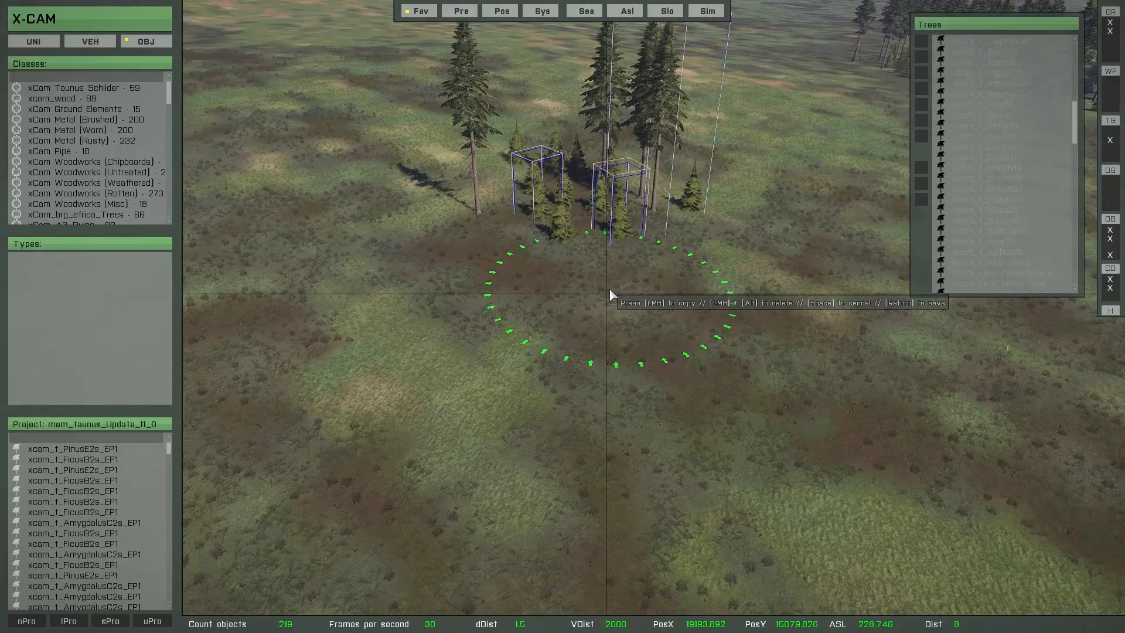
key(shift)
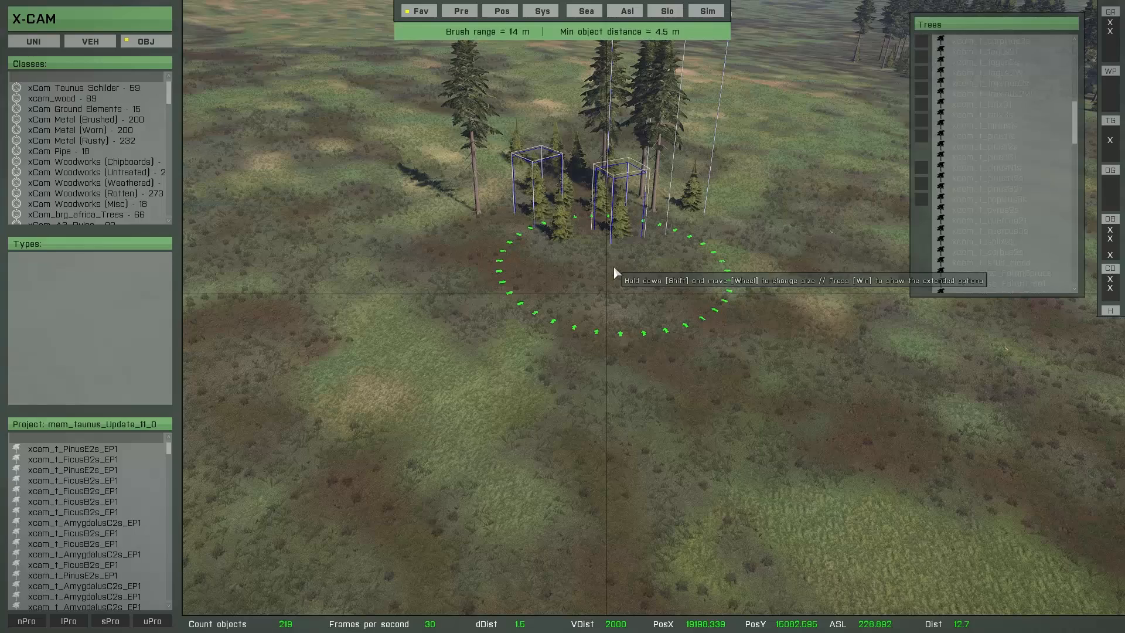
ctrl+scroll(613, 266, down, 1)
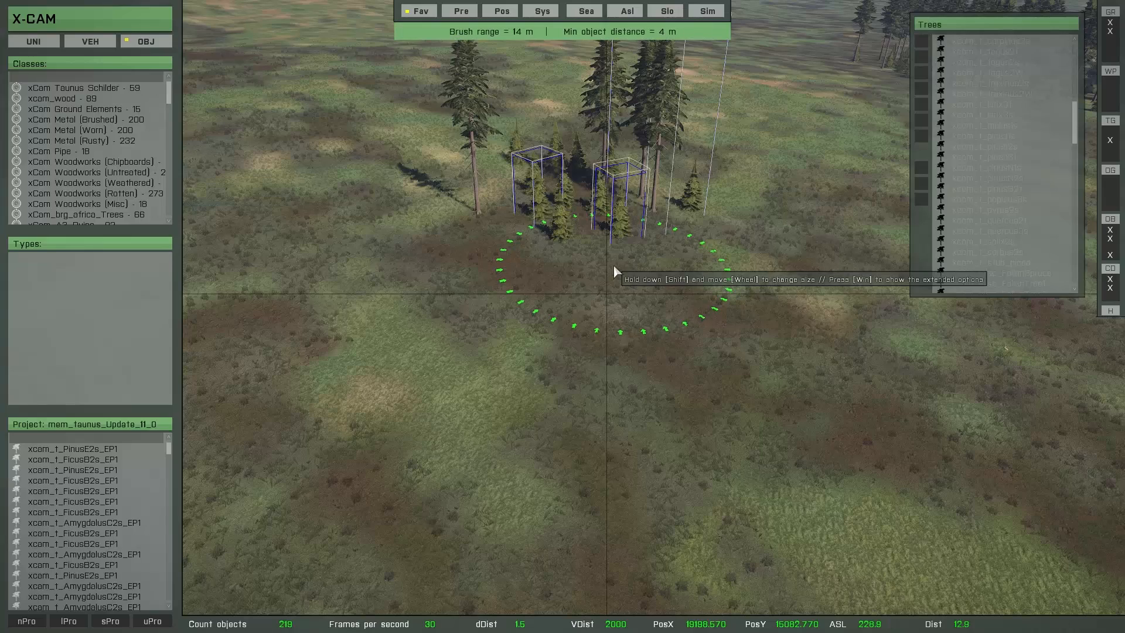
Step: Paint a denser trial picea stand with the tighter spacing and discard all of its brush objects
mouse_move(614, 266)
mouse_down()
mouse_move(408, 190)
mouse_move(500, 268)
mouse_move(682, 267)
mouse_up()
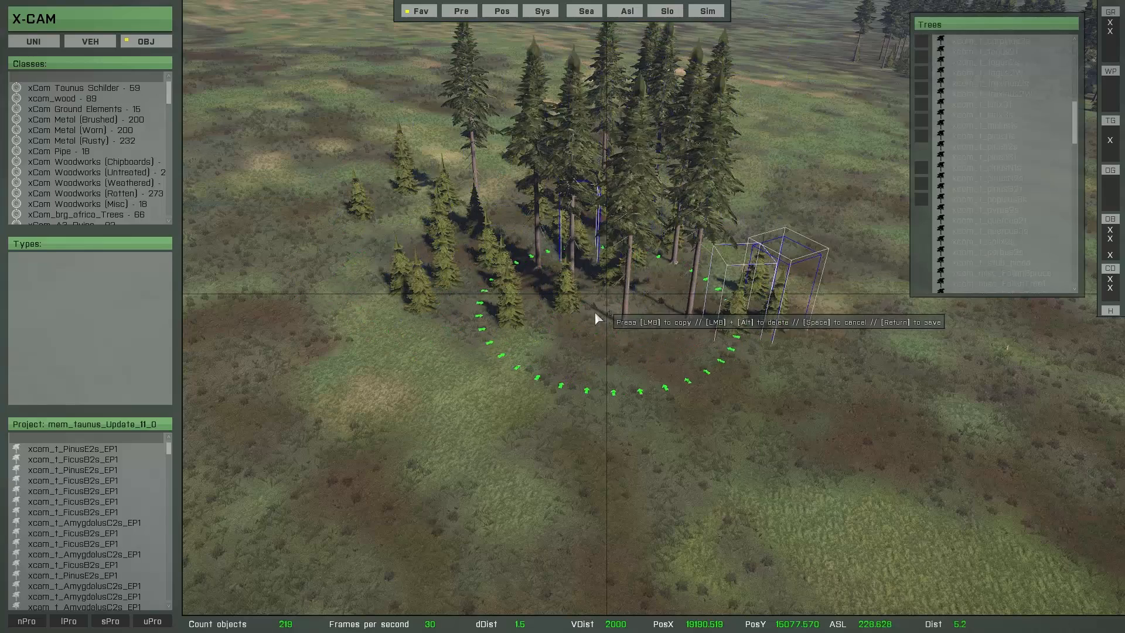
mouse_move(618, 315)
right_down()
mouse_move(673, 329)
mouse_move(706, 312)
mouse_move(673, 304)
right_up()
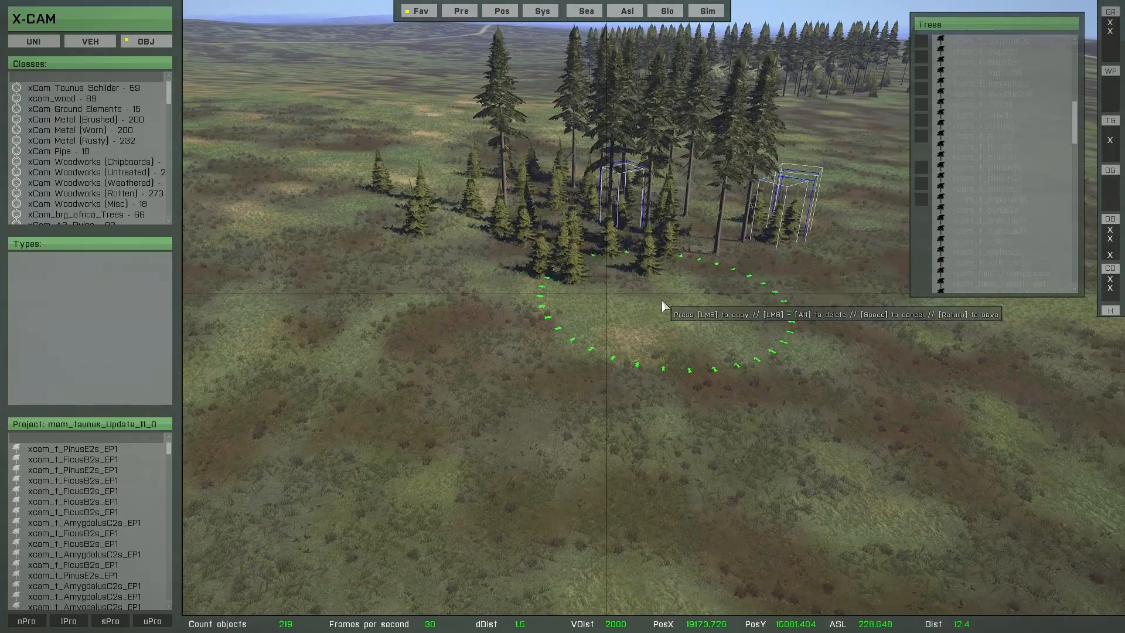
key(space)
click(654, 264)
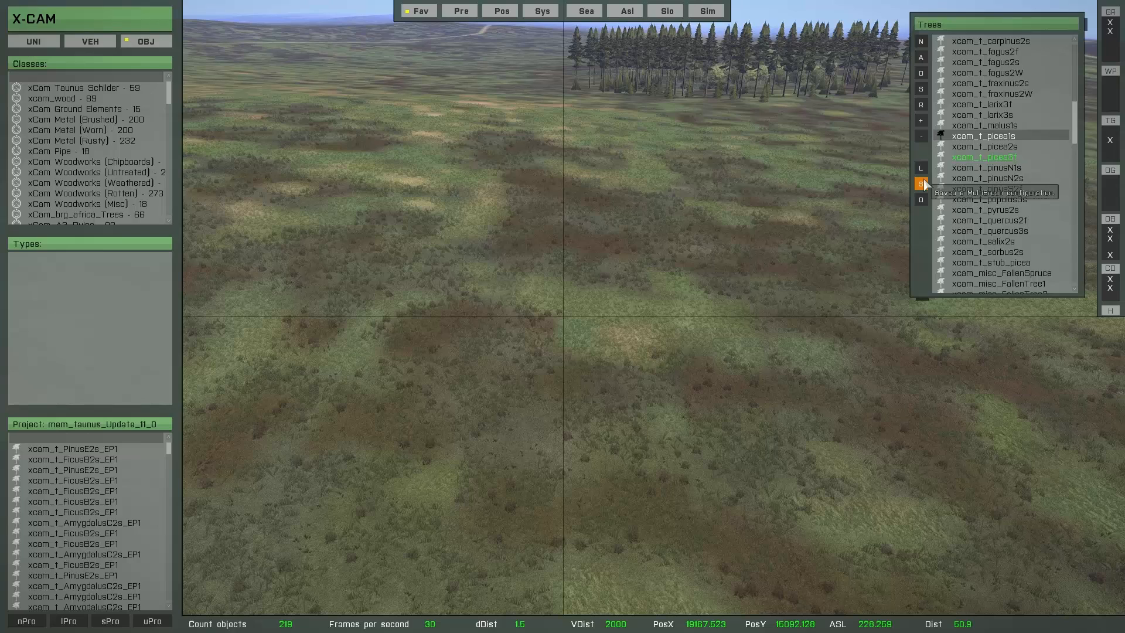
Step: Save the current brush as a new MultiBrush configuration named Tree_config_3 and reload the configurations list
click(922, 184)
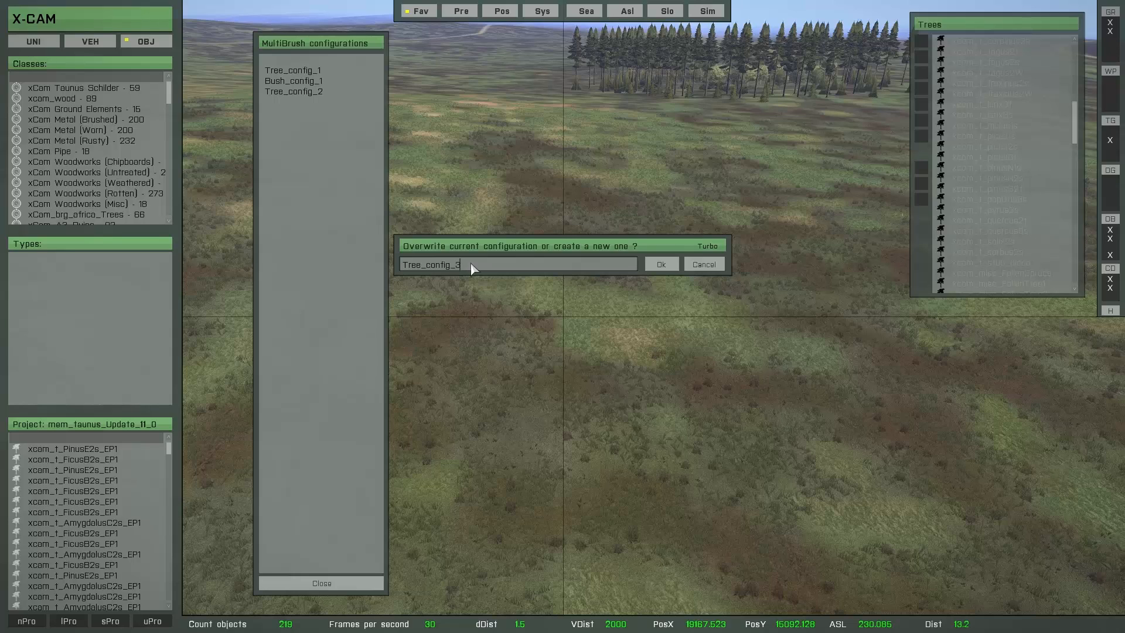
click(662, 264)
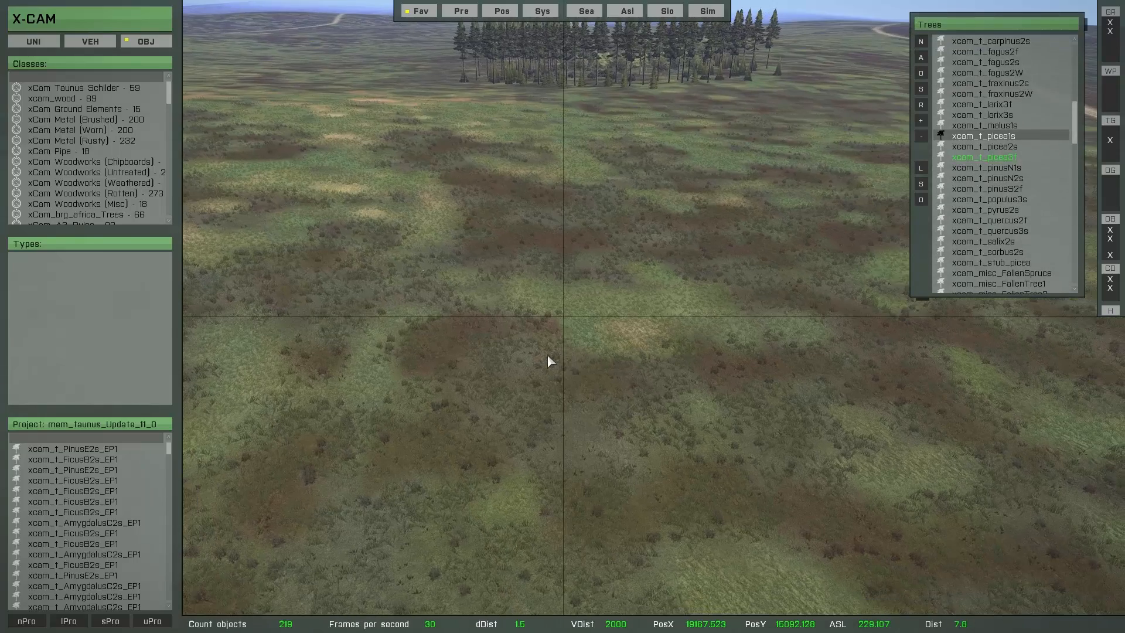
scroll(613, 343, down, 1)
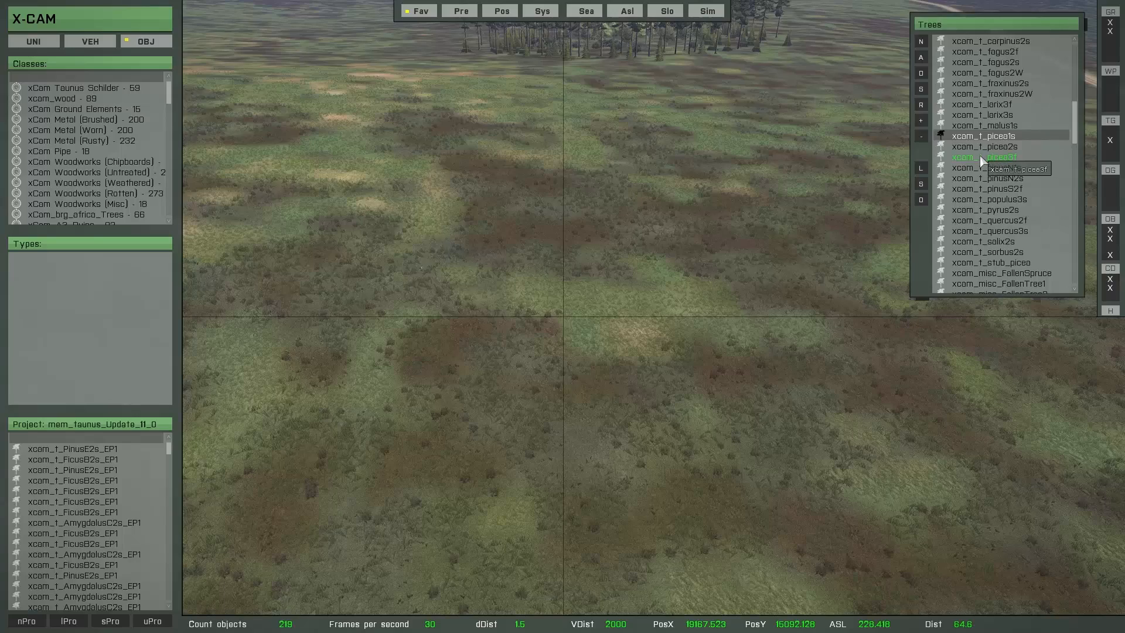
click(924, 170)
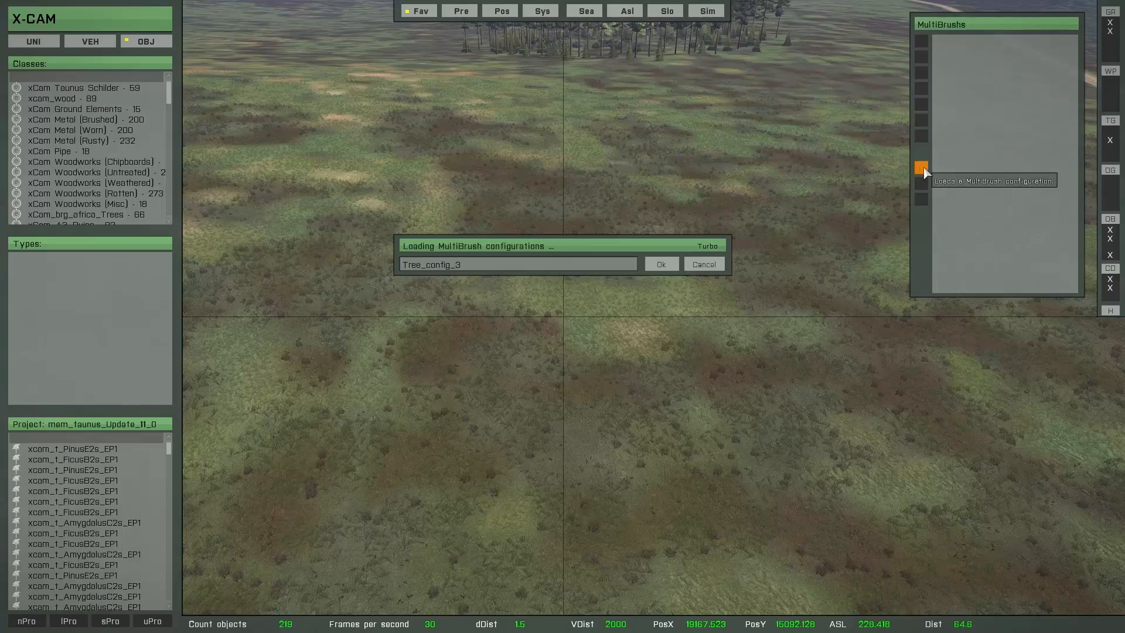
right_drag(829, 166, 701, 159)
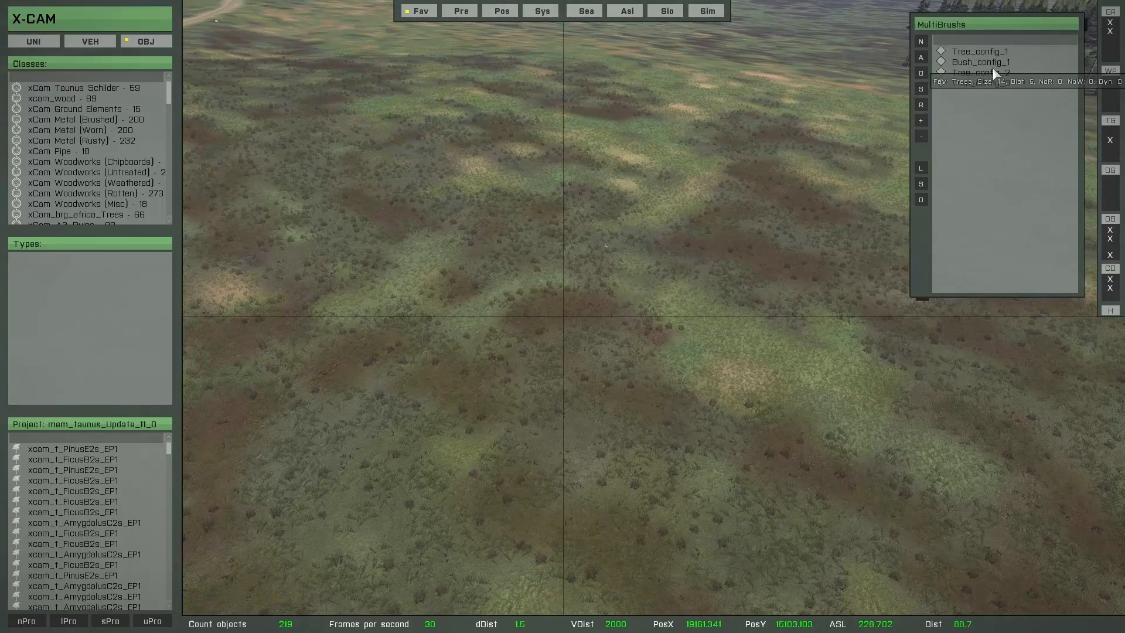
Step: Load the Tree_config_2 multibrush, paint a stand of tall picea trees on the open terrain and save its objects
click(994, 73)
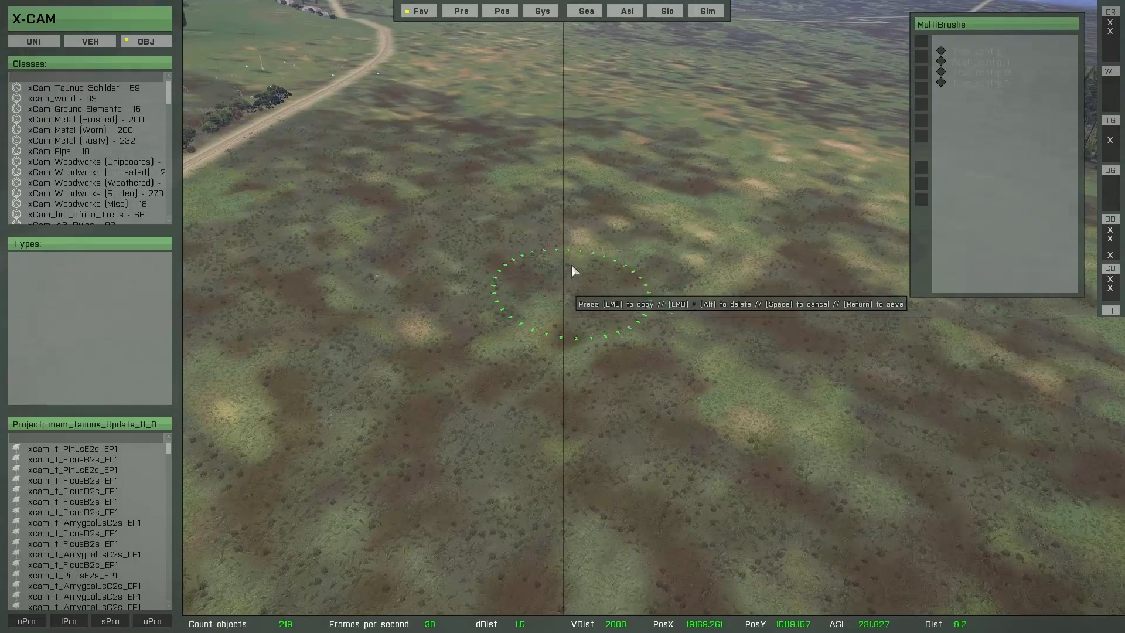
mouse_move(566, 202)
mouse_down()
mouse_move(368, 226)
mouse_move(576, 237)
mouse_move(448, 314)
mouse_move(582, 287)
mouse_move(582, 315)
mouse_up()
mouse_move(581, 315)
right_down()
mouse_move(648, 364)
mouse_move(610, 363)
mouse_move(884, 382)
right_up()
key(a)
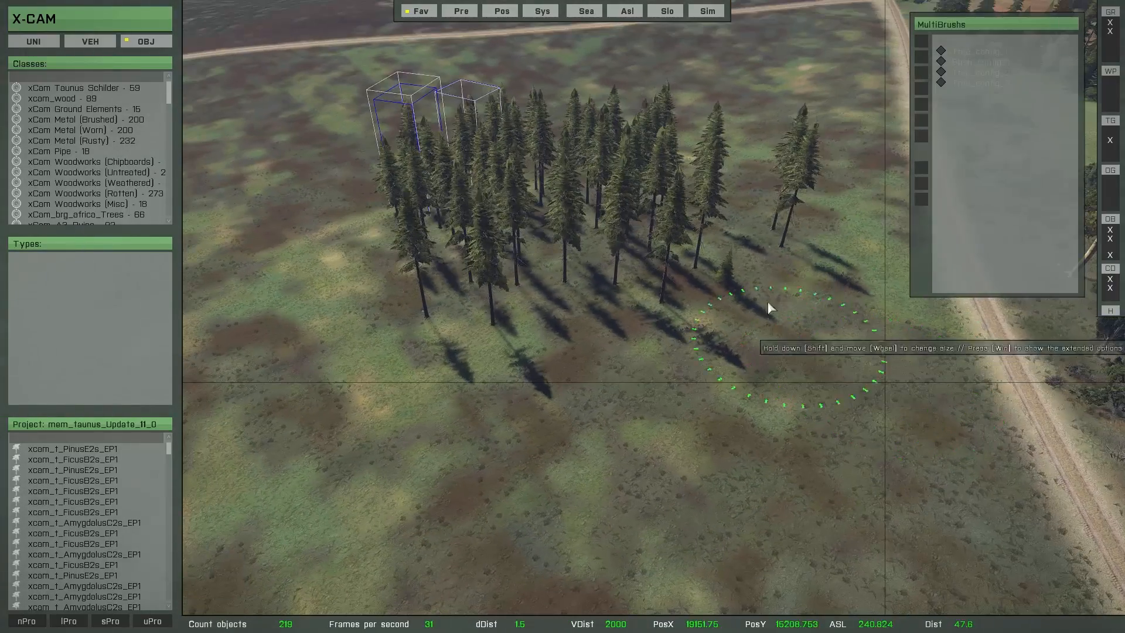
mouse_move(788, 289)
mouse_down()
mouse_move(522, 317)
mouse_move(587, 364)
mouse_up()
key(Return)
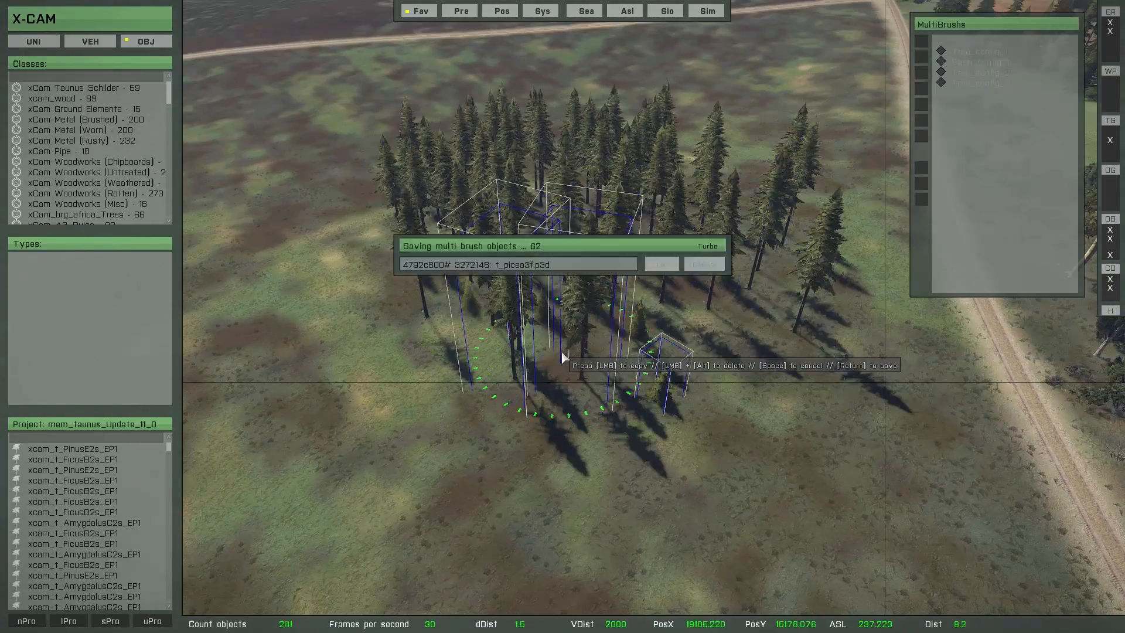
Step: Load the Tree_config_3 multibrush and paint predominantly small picea trees around the outer edge of the saved stand
key(a)
right_drag(561, 350, 878, 177)
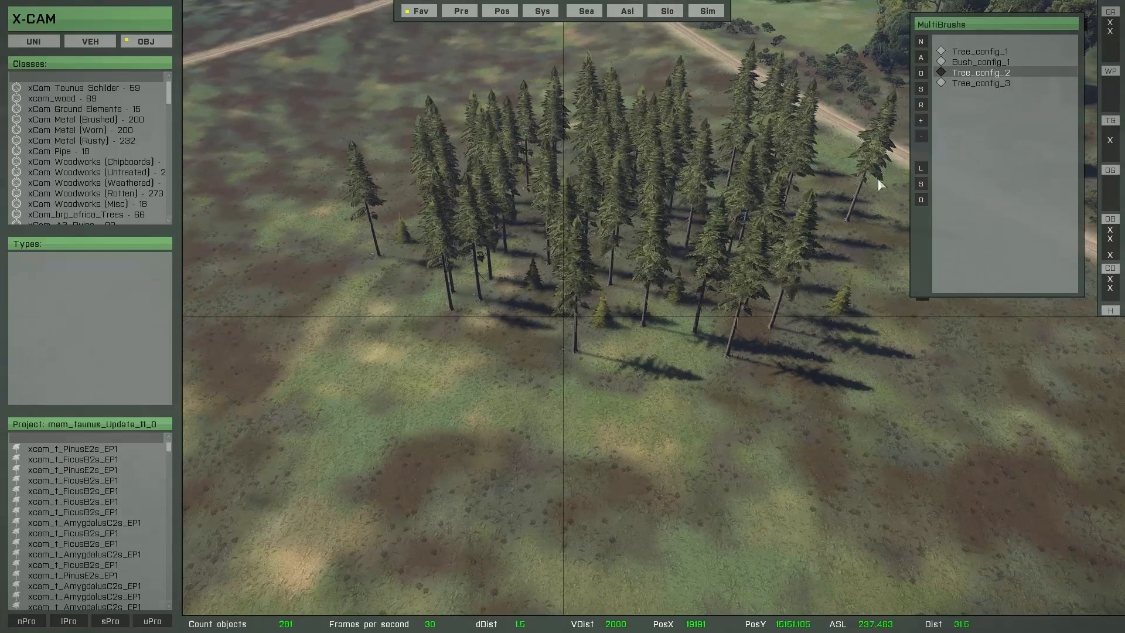
double_click(985, 86)
key(a)
mouse_move(691, 407)
right_down()
mouse_move(745, 413)
mouse_move(750, 380)
right_up()
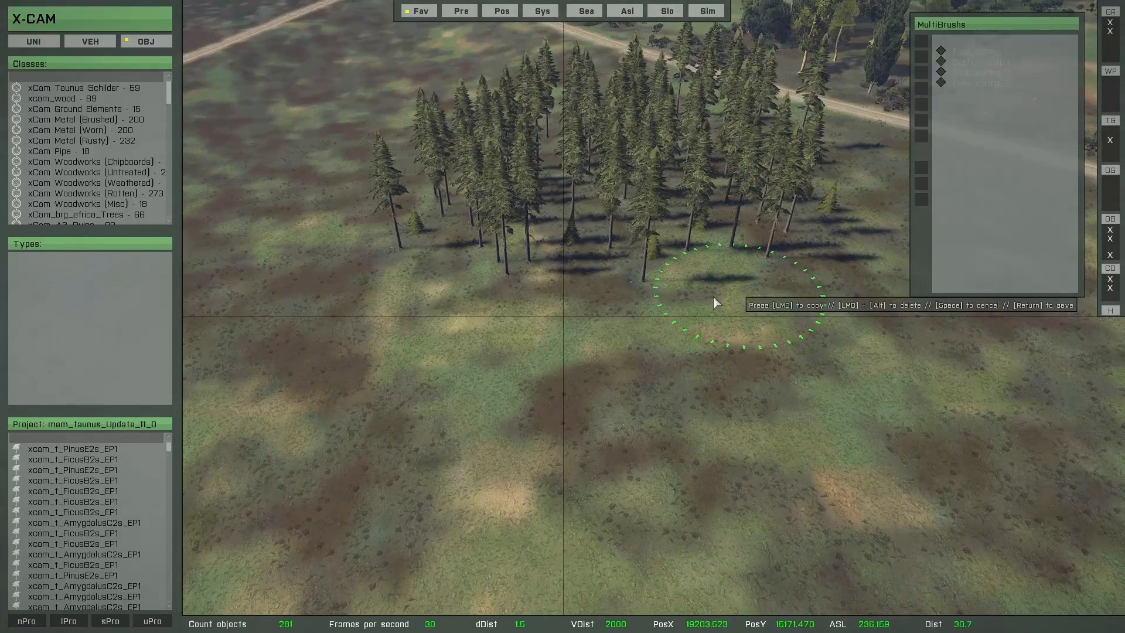
mouse_move(712, 297)
mouse_down()
mouse_move(562, 314)
mouse_move(475, 269)
mouse_move(807, 287)
mouse_move(856, 151)
mouse_move(824, 335)
mouse_move(726, 419)
mouse_up()
key(a)
right_drag(724, 421, 877, 374)
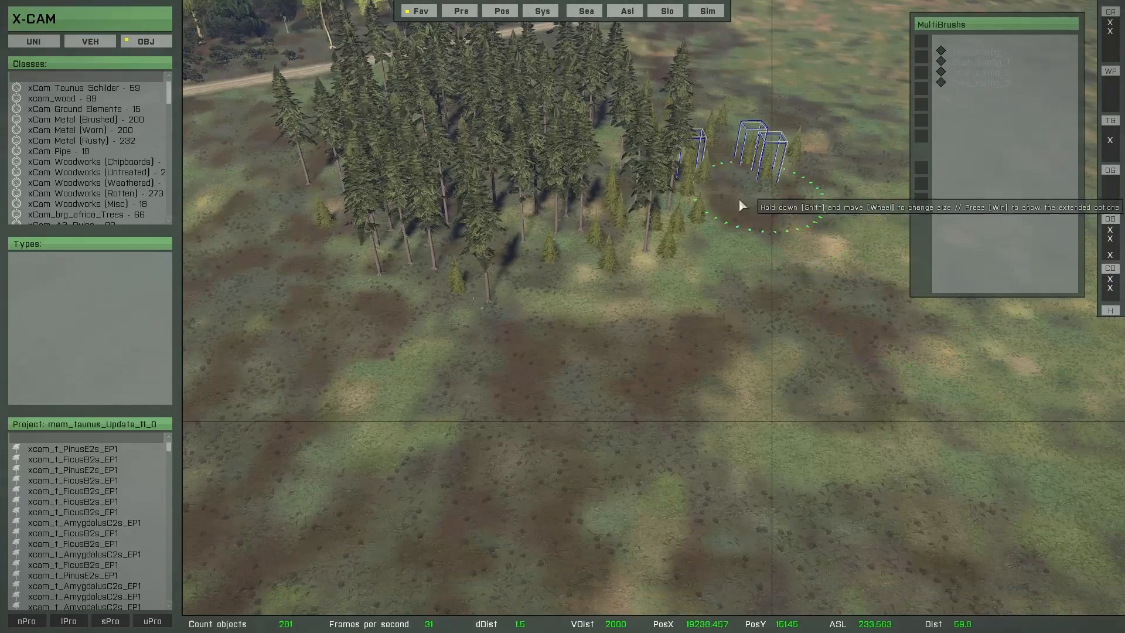
mouse_move(739, 205)
mouse_down()
mouse_move(602, 309)
mouse_move(495, 319)
mouse_move(319, 291)
mouse_move(331, 159)
mouse_move(385, 305)
mouse_move(593, 349)
mouse_up()
key(a)
mouse_move(615, 355)
right_down()
mouse_move(732, 378)
mouse_move(759, 368)
mouse_move(625, 324)
mouse_move(460, 116)
right_up()
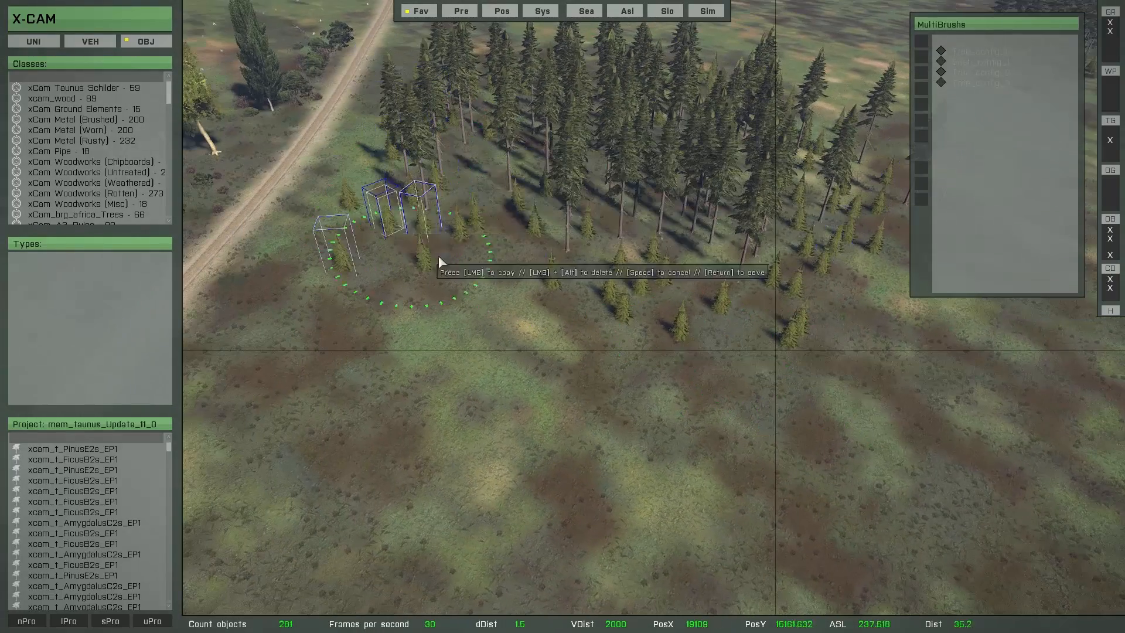
mouse_move(439, 256)
mouse_down()
mouse_move(463, 236)
mouse_move(643, 330)
mouse_move(729, 333)
mouse_move(406, 330)
mouse_move(782, 365)
mouse_move(659, 428)
mouse_up()
mouse_move(658, 427)
right_down()
mouse_move(638, 345)
mouse_move(593, 359)
mouse_move(560, 321)
mouse_move(1044, 353)
mouse_move(757, 321)
mouse_move(750, 339)
right_up()
key(Escape)
Step: Examine the painted mixed forest and the existing woodland at the saved position [17039,13441]
key(w)
key(w)
key(s)
key(w)
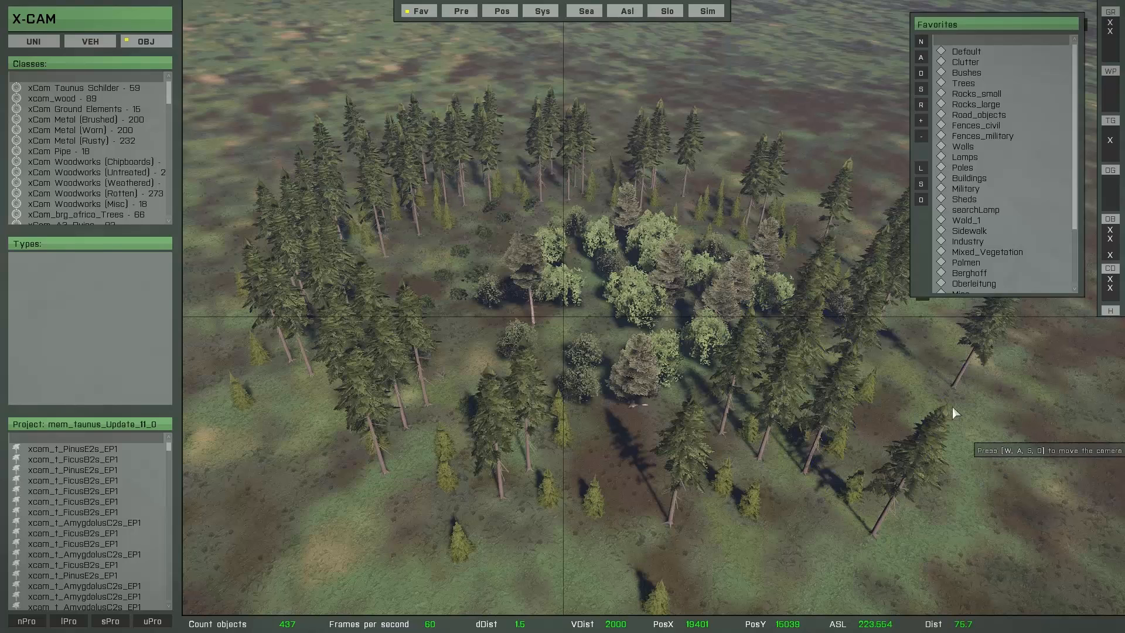
click(504, 12)
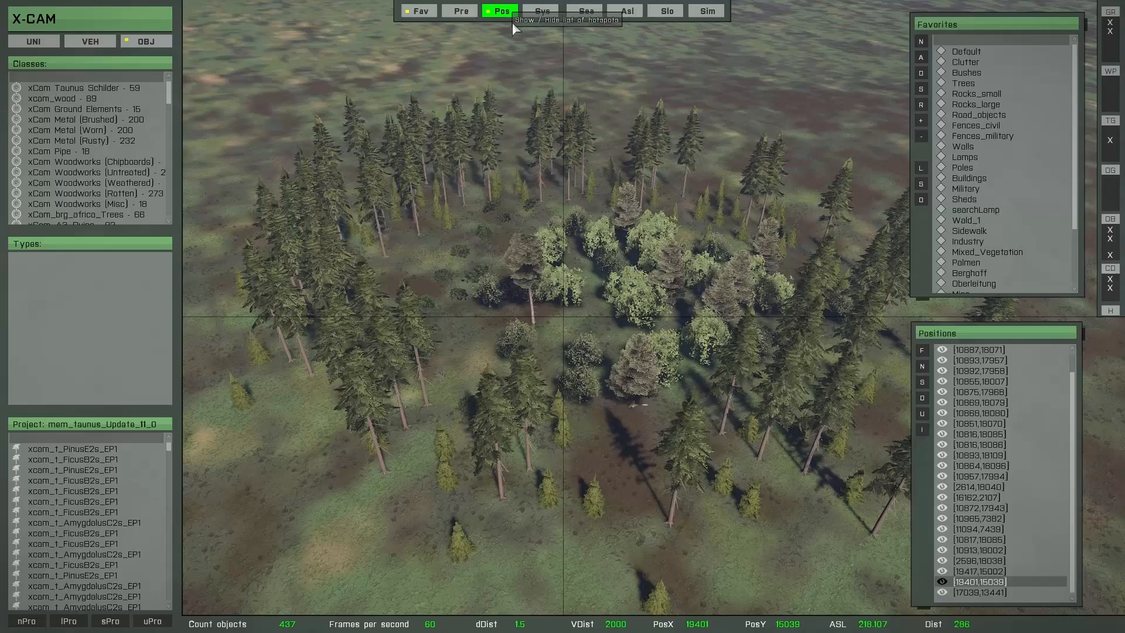
click(986, 593)
right_drag(634, 480, 610, 516)
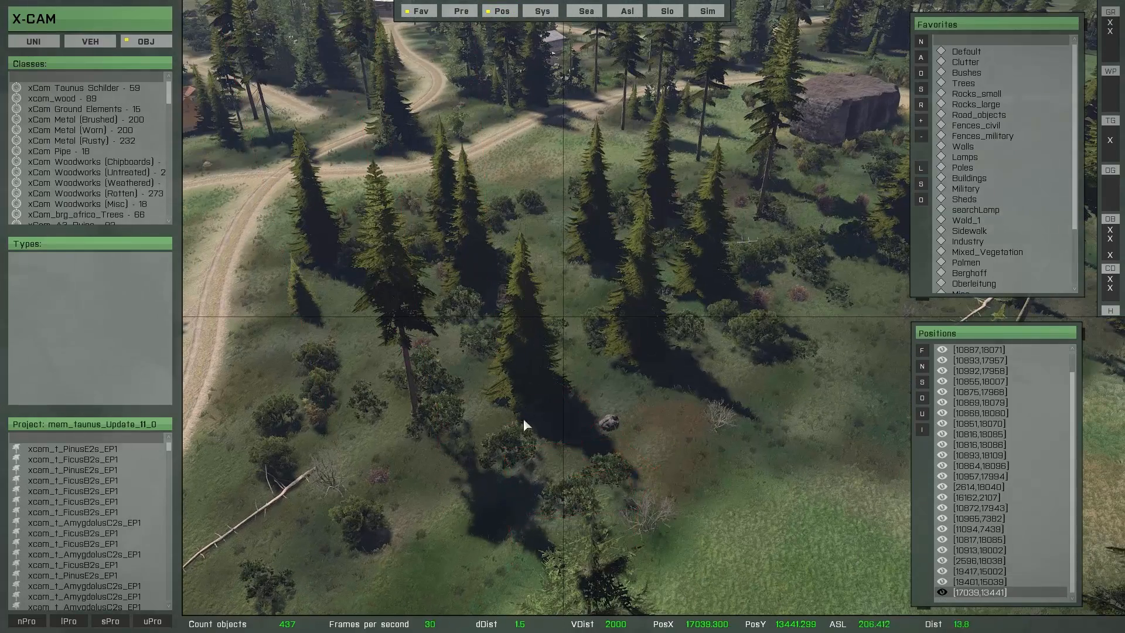
right_drag(522, 418, 597, 443)
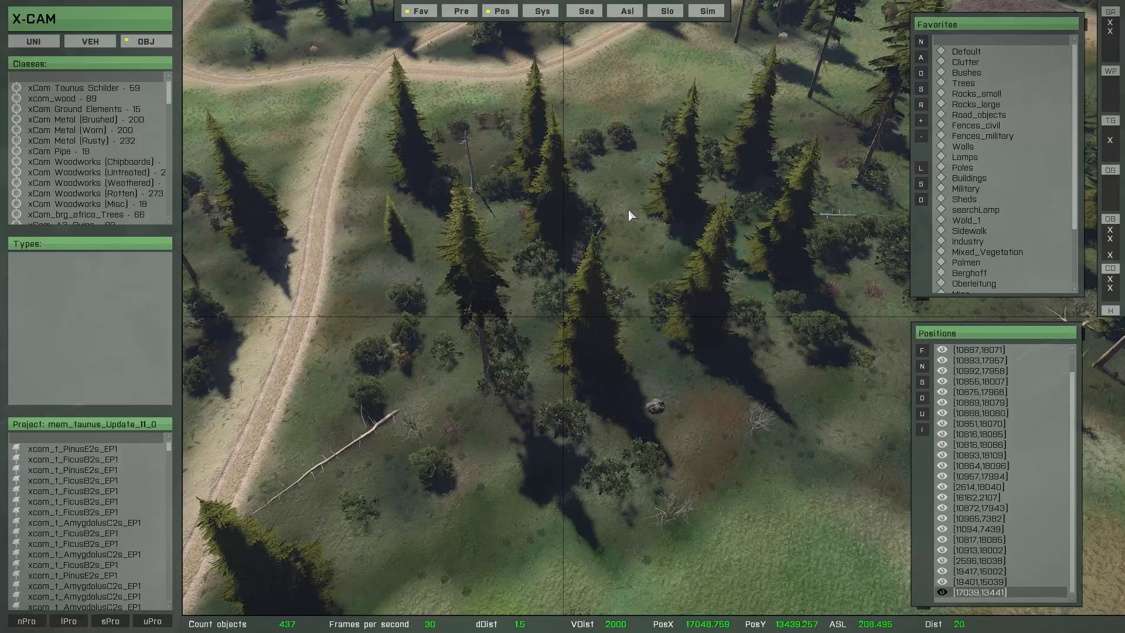
click(501, 11)
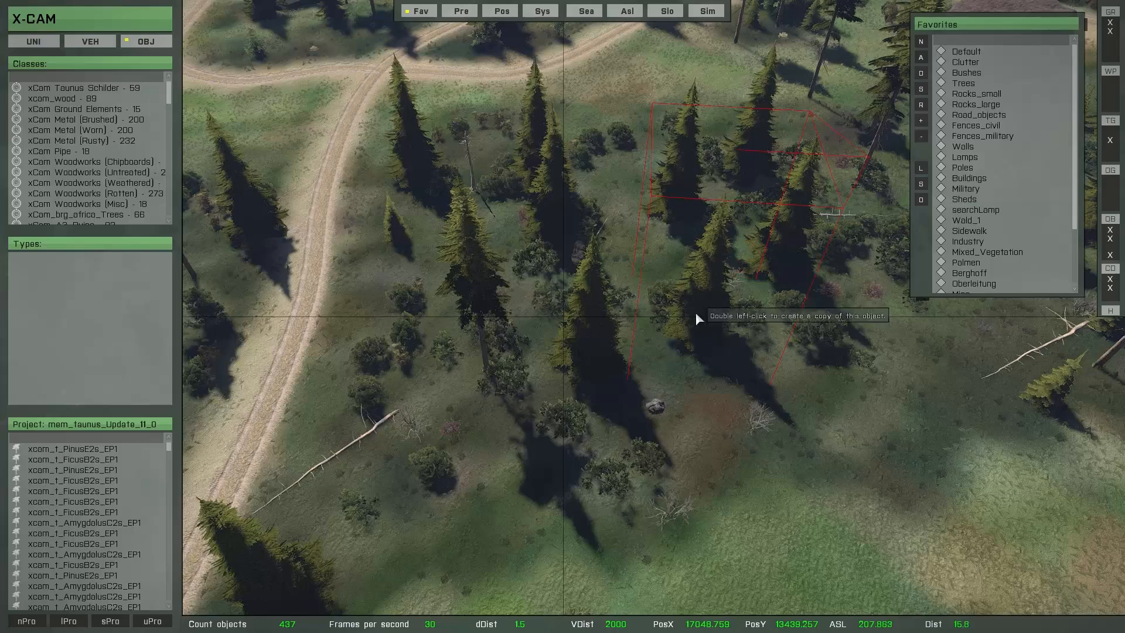
Step: Brush-select the trees, bushes and dead wood of the existing woodland beside the path to collect their types in a temporary favorites list
scroll(649, 380, down, 2)
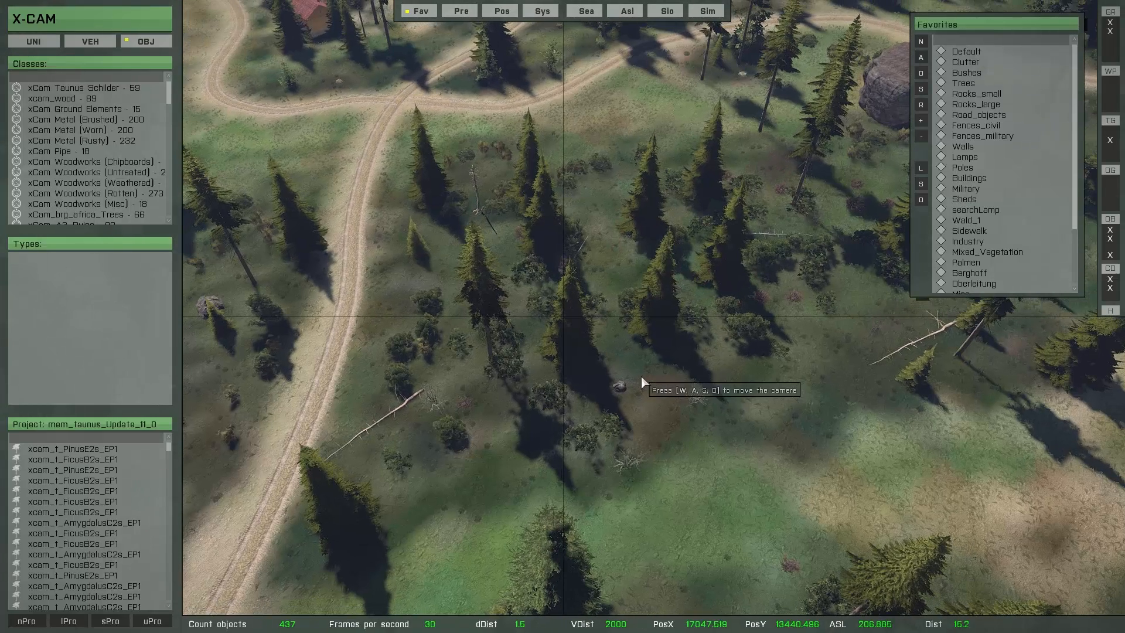
key(shift+t)
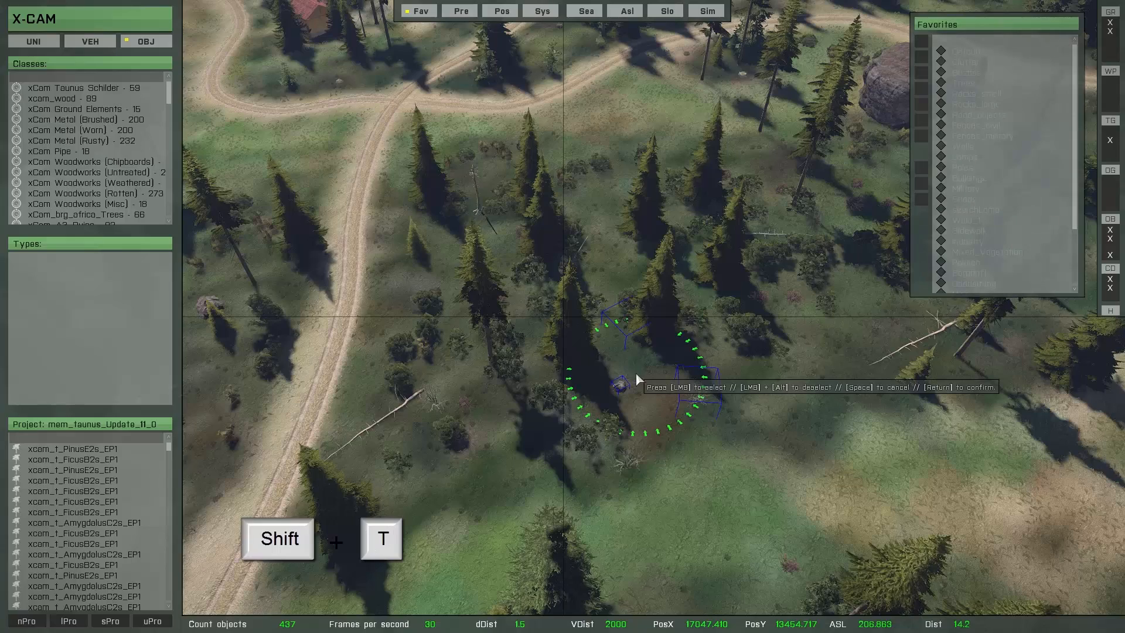
key(w)
key(a)
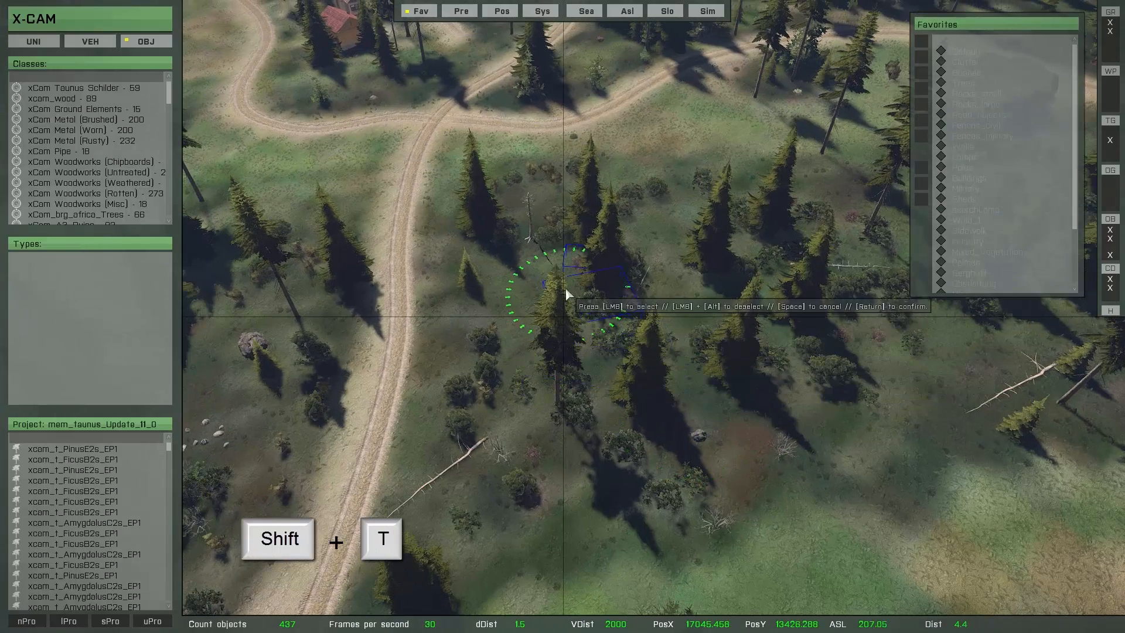
mouse_move(508, 212)
mouse_down()
mouse_move(493, 410)
mouse_move(466, 471)
mouse_move(582, 379)
mouse_move(610, 271)
mouse_move(620, 424)
mouse_move(639, 449)
mouse_up()
key(d)
right_drag(641, 450, 591, 440)
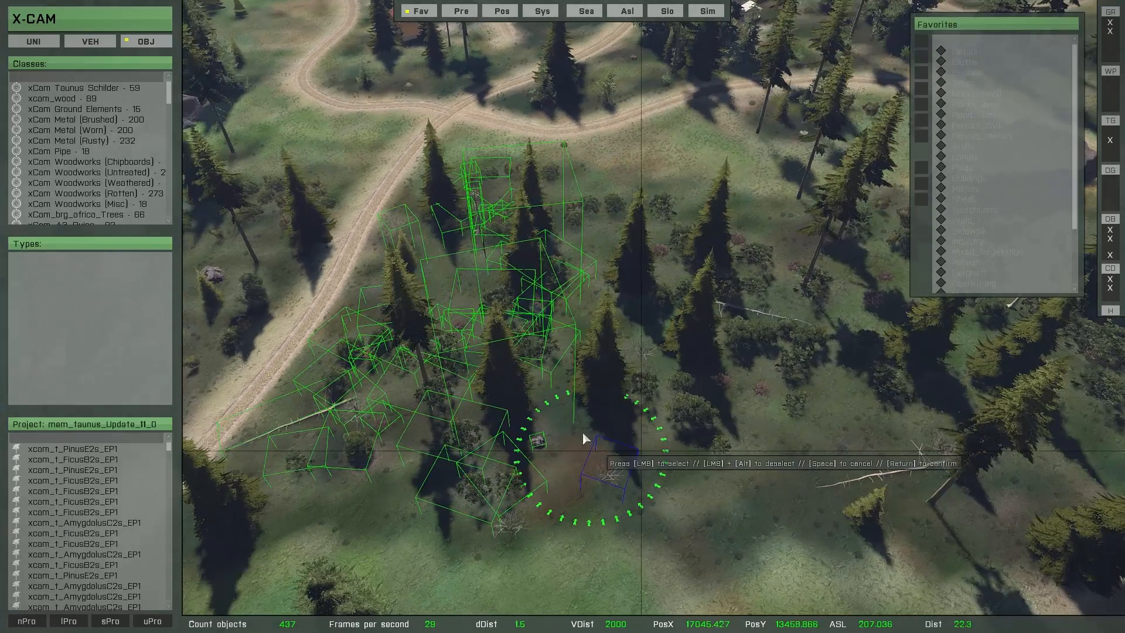
mouse_move(564, 360)
mouse_down()
mouse_move(666, 296)
mouse_move(753, 316)
mouse_move(694, 385)
mouse_move(830, 403)
mouse_move(922, 463)
mouse_move(903, 377)
mouse_move(695, 344)
mouse_move(694, 354)
mouse_up()
key(Return)
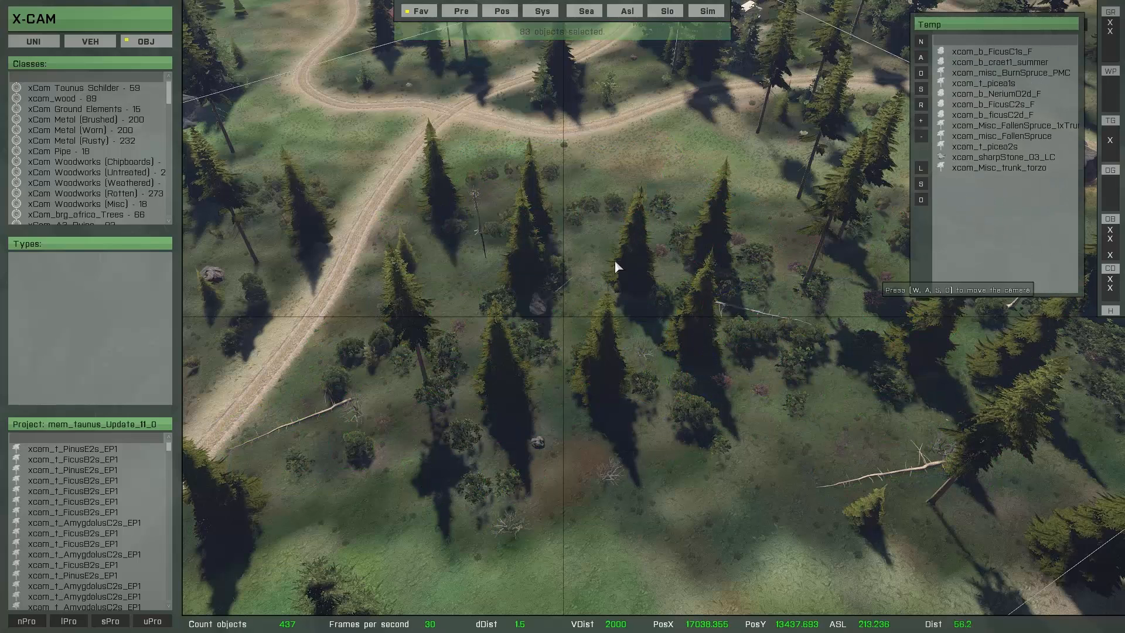
scroll(501, 421, down, 5)
right_drag(545, 395, 553, 389)
key(s)
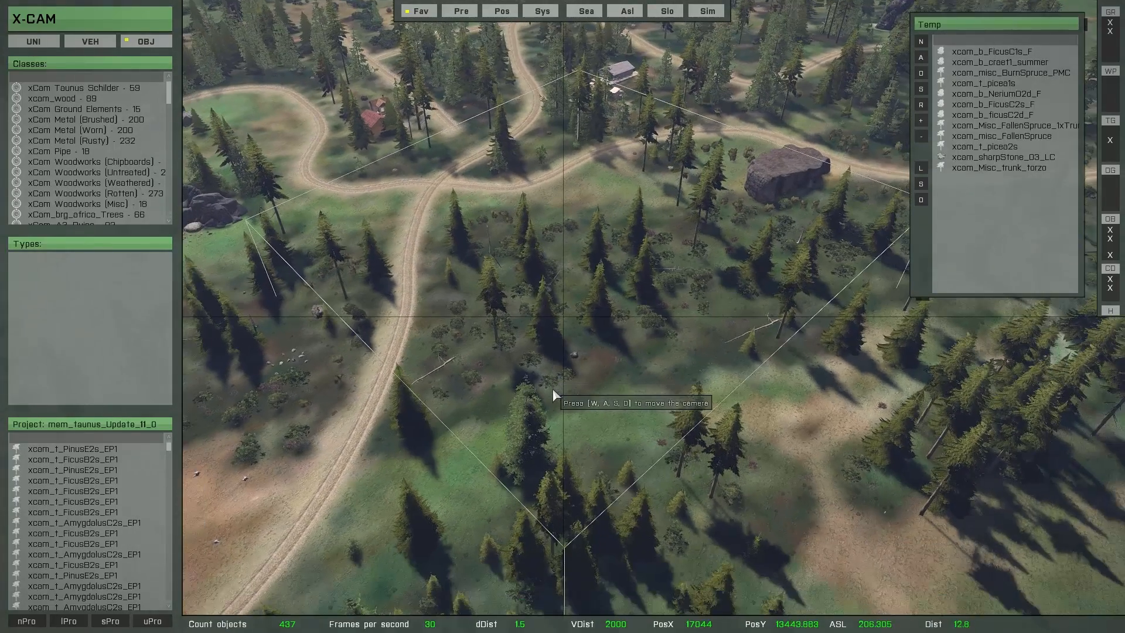
key(d)
key(d)
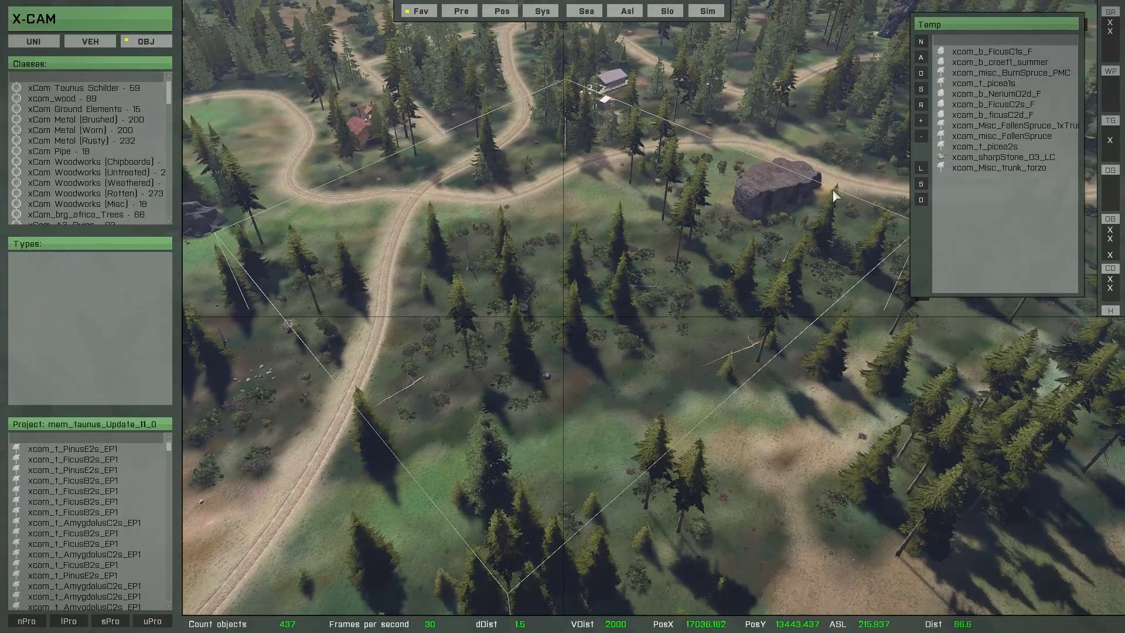
right_drag(574, 414, 579, 413)
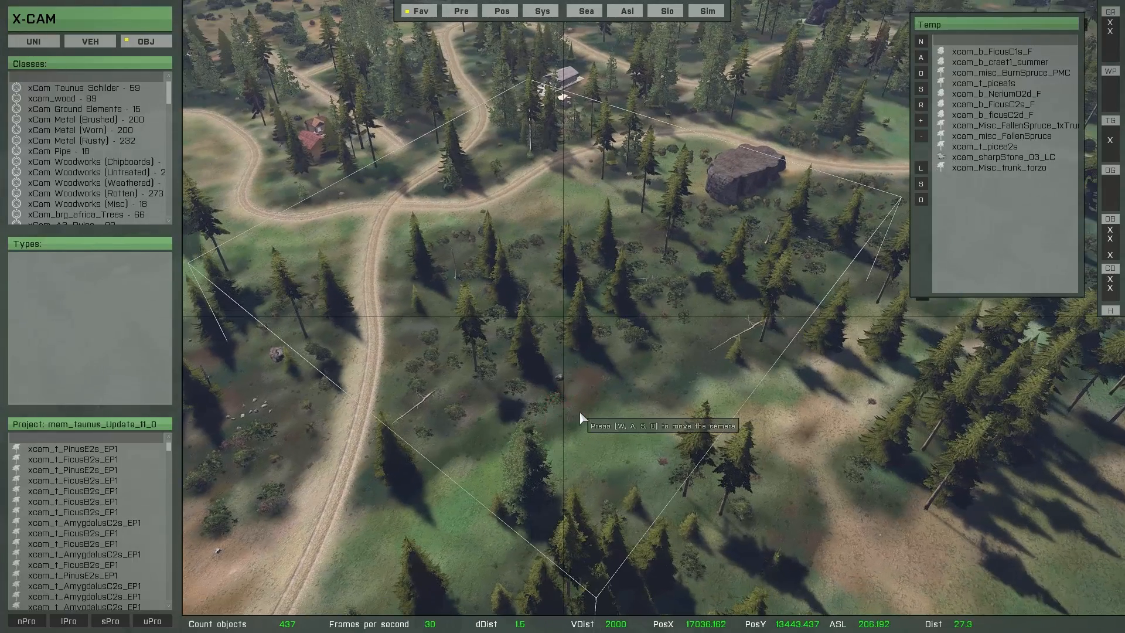
Step: Start the multibrush with the temporary object list and position it over the large open meadow
key(o)
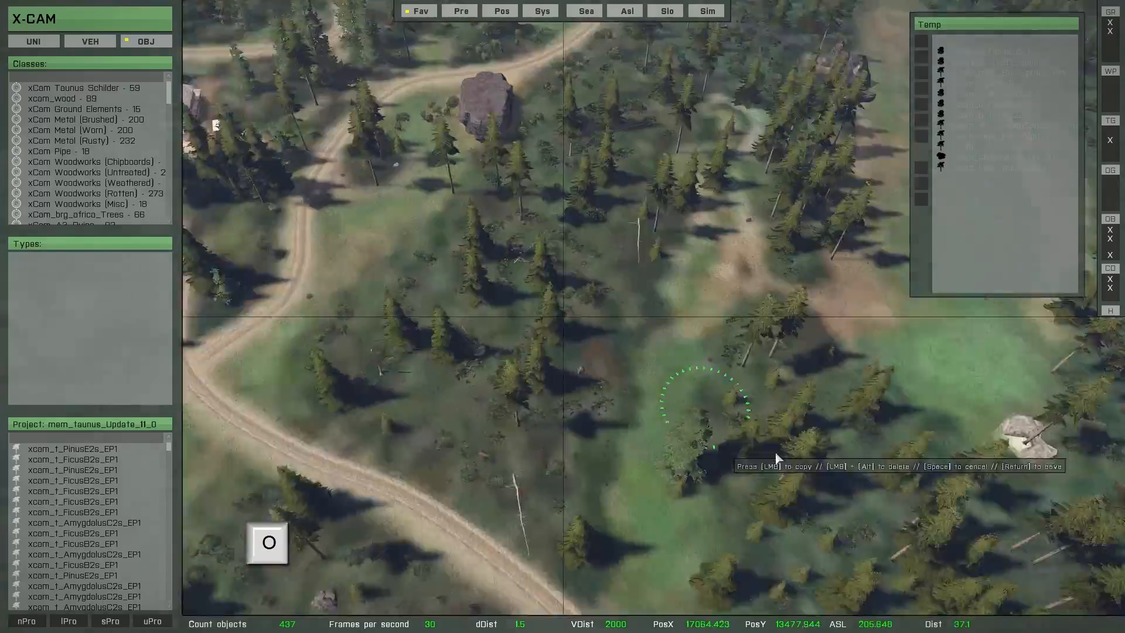
key(w)
key(q)
mouse_move(775, 454)
right_down()
mouse_move(678, 386)
mouse_move(690, 369)
mouse_move(789, 332)
mouse_move(777, 350)
mouse_move(673, 374)
mouse_move(626, 365)
mouse_move(560, 376)
mouse_move(501, 296)
mouse_move(511, 298)
right_up()
key(w)
scroll(514, 389, up, 5)
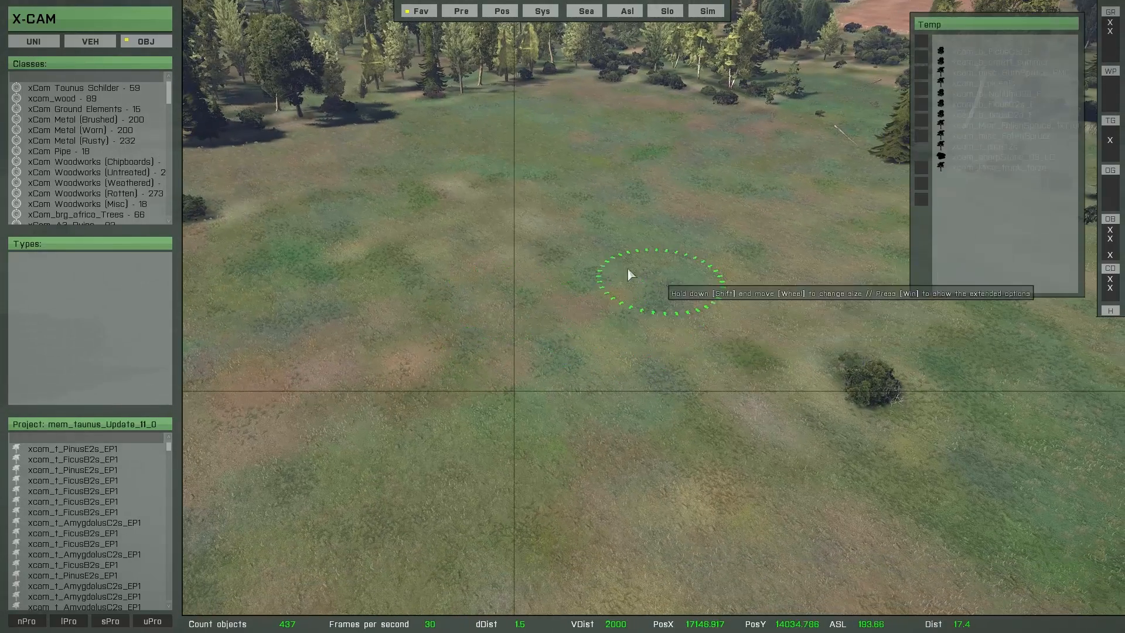
Step: Paint a test patch of the sampled mix of spruces, bushes and fallen trunks on the open meadow
mouse_move(627, 269)
mouse_down()
mouse_move(502, 316)
mouse_move(714, 270)
mouse_move(639, 358)
mouse_move(773, 315)
mouse_move(617, 234)
mouse_move(495, 252)
mouse_move(391, 306)
mouse_move(448, 451)
mouse_move(697, 369)
mouse_move(721, 433)
mouse_move(873, 383)
mouse_up()
right_drag(730, 492, 751, 458)
key(w)
mouse_move(697, 460)
right_down()
mouse_move(703, 431)
mouse_move(794, 392)
mouse_move(785, 398)
right_up()
click(507, 450)
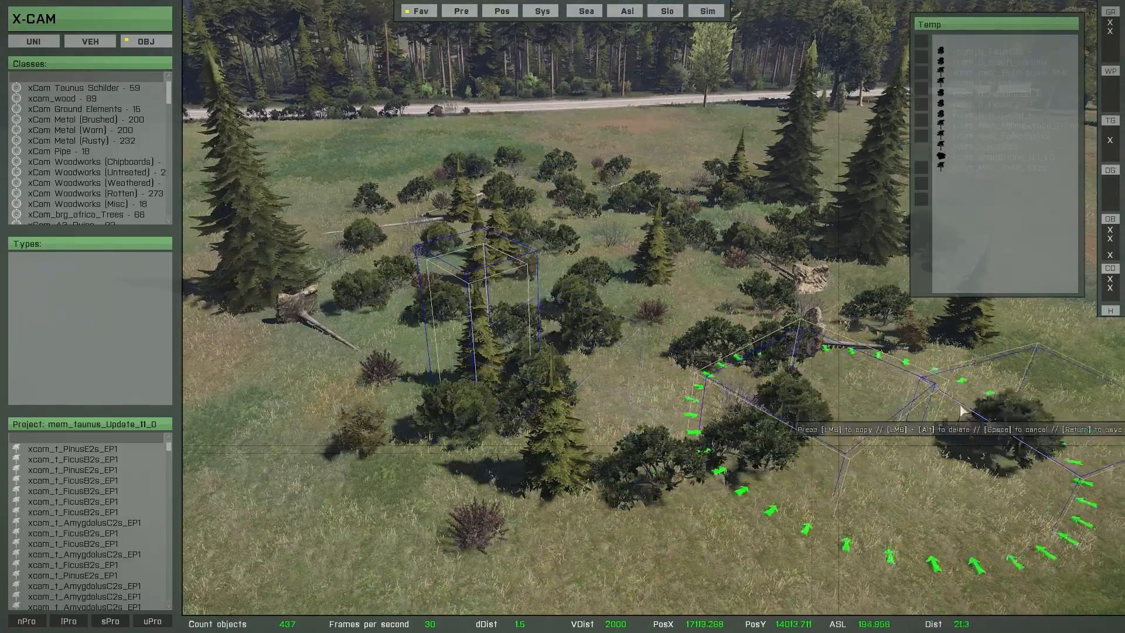
click(959, 409)
key(s)
right_drag(697, 481, 662, 414)
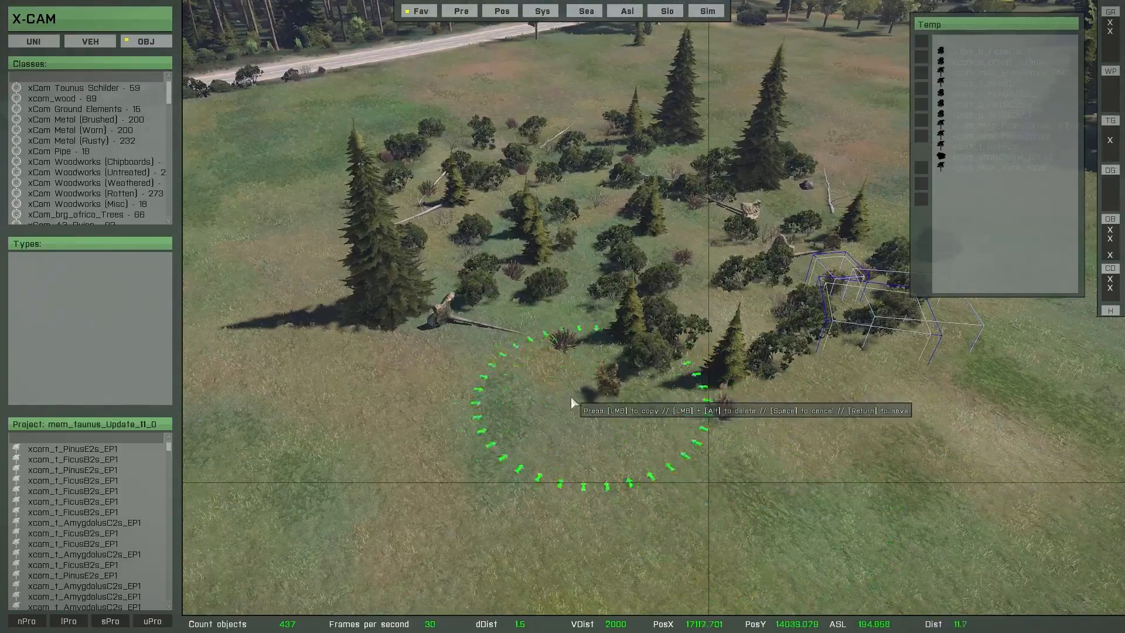
Step: Set the multibrush range to 11 m
scroll(567, 392, up, 2)
ctrl+scroll(567, 393, down, 2)
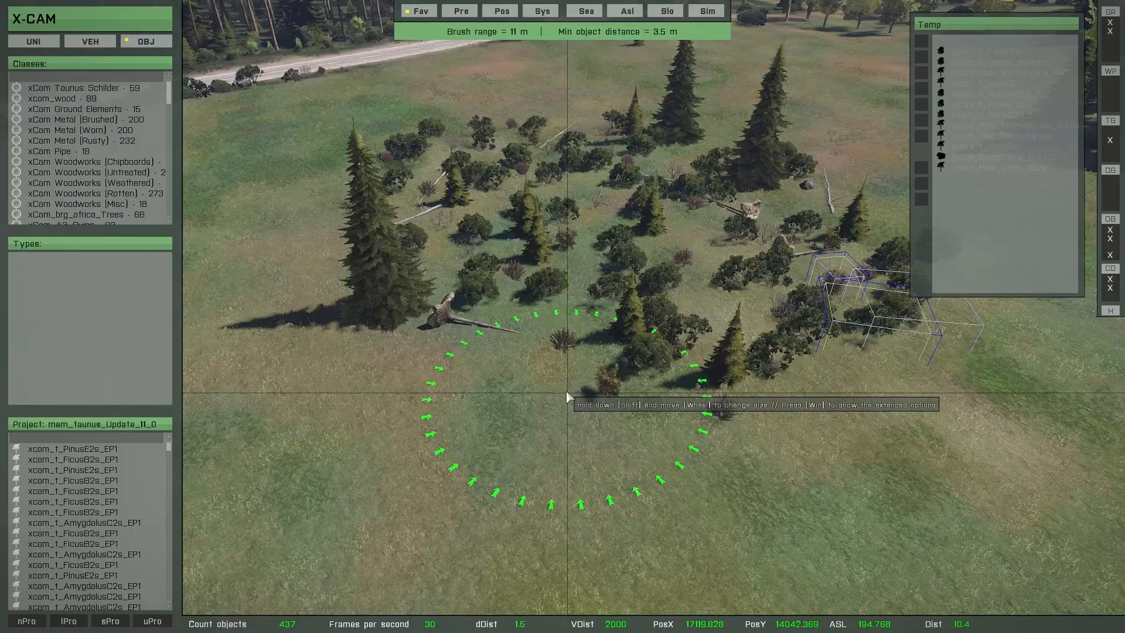
key(a)
right_drag(566, 392, 586, 403)
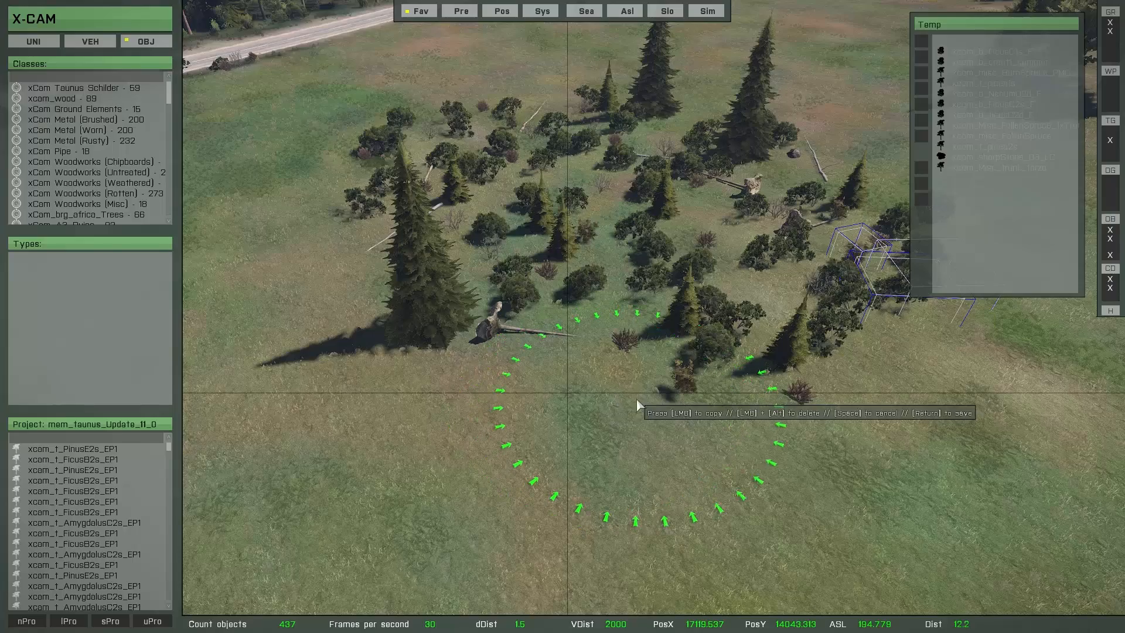
key(super)
key(s)
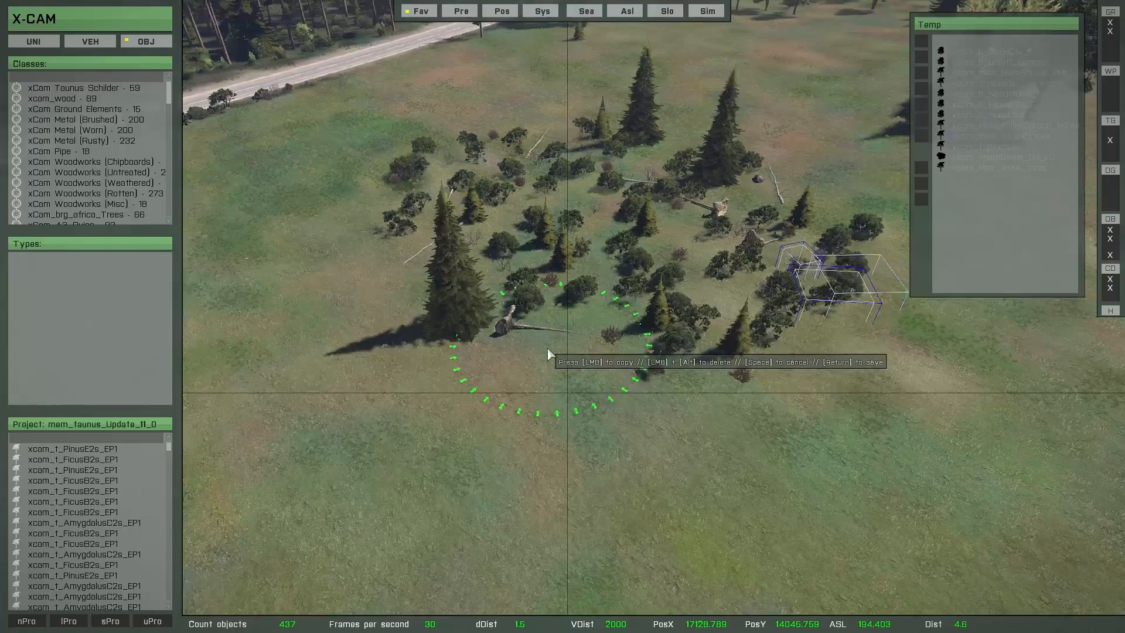
Step: Delete all painted multibrush objects and save the brush as a new MultiBrush configuration named New_mix_1
key(Delete)
click(665, 265)
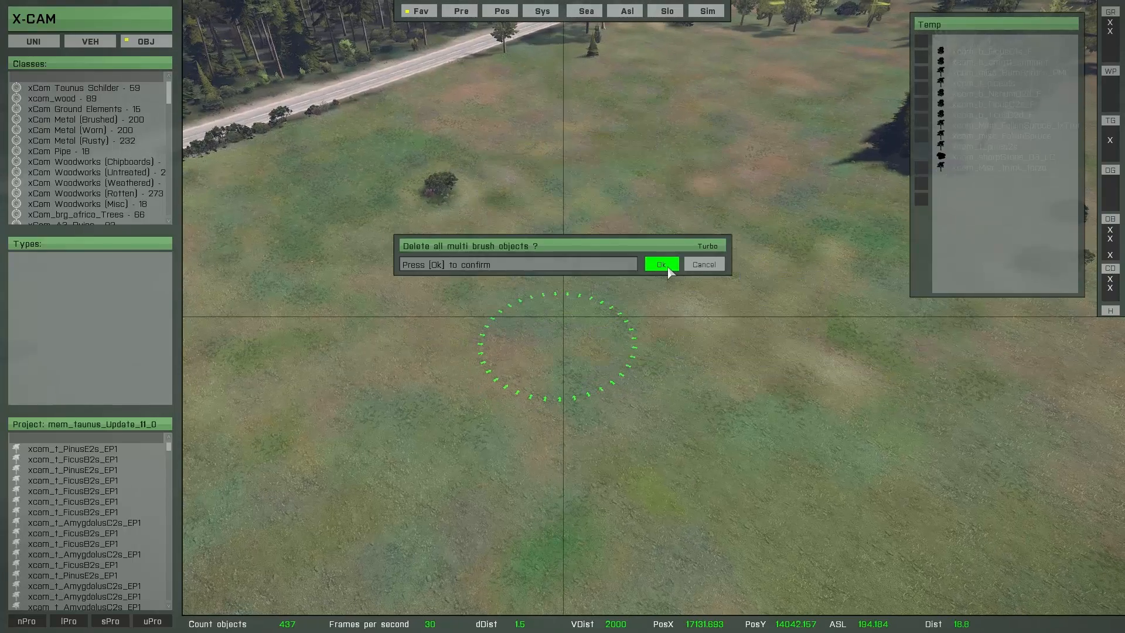
click(921, 185)
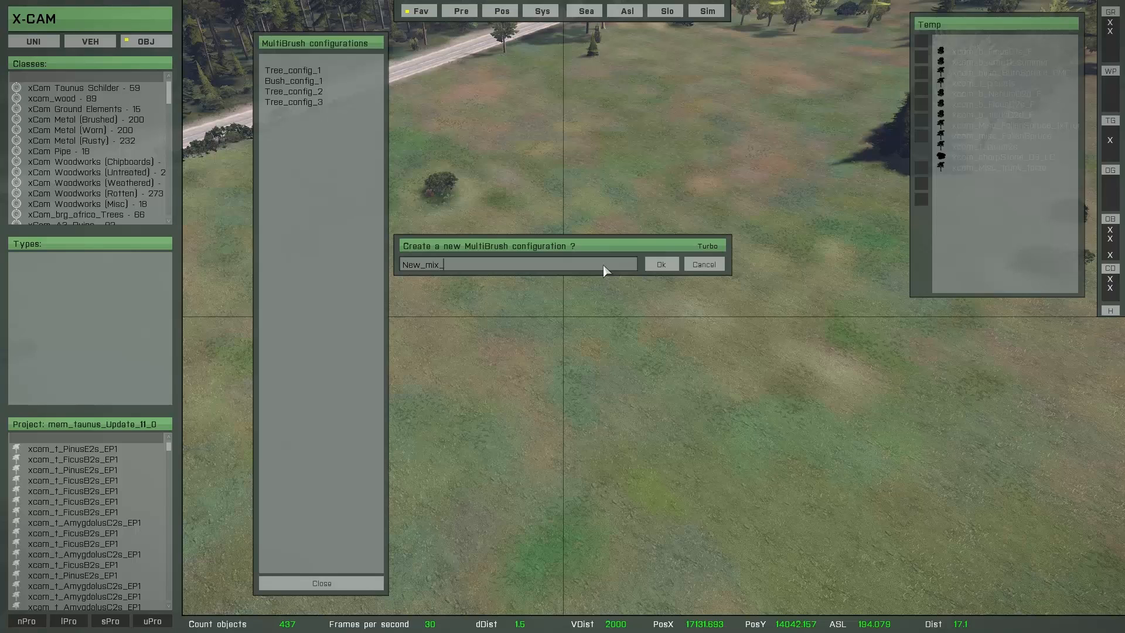
click(665, 267)
right_drag(536, 448, 549, 447)
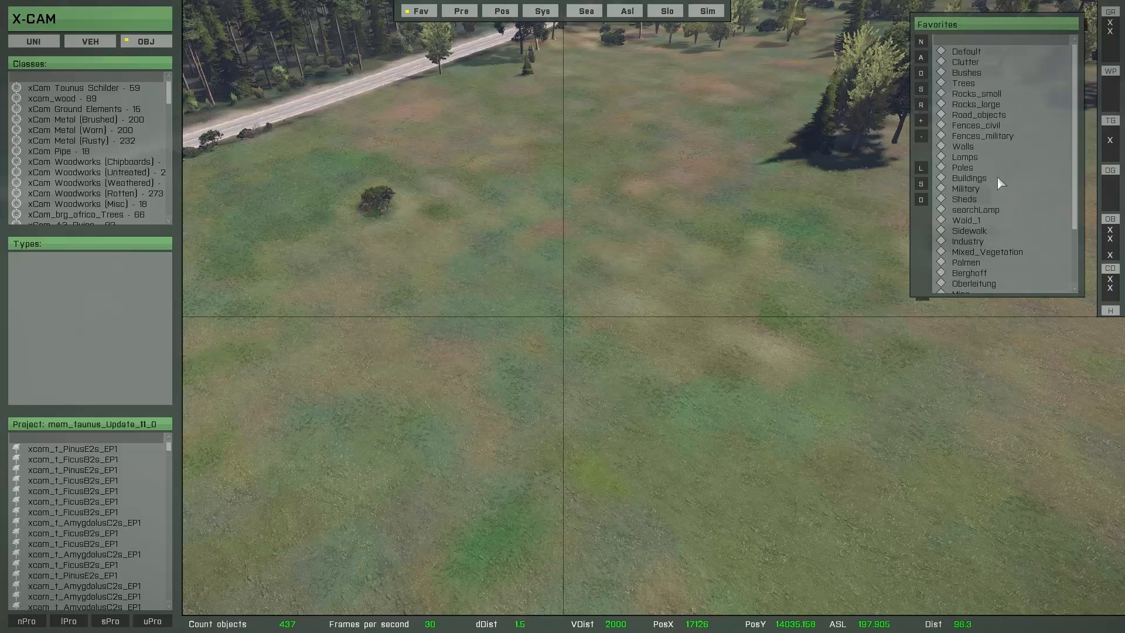
Step: Load the New_mix_1 configuration from the saved MultiBrush configurations
click(921, 168)
key(Return)
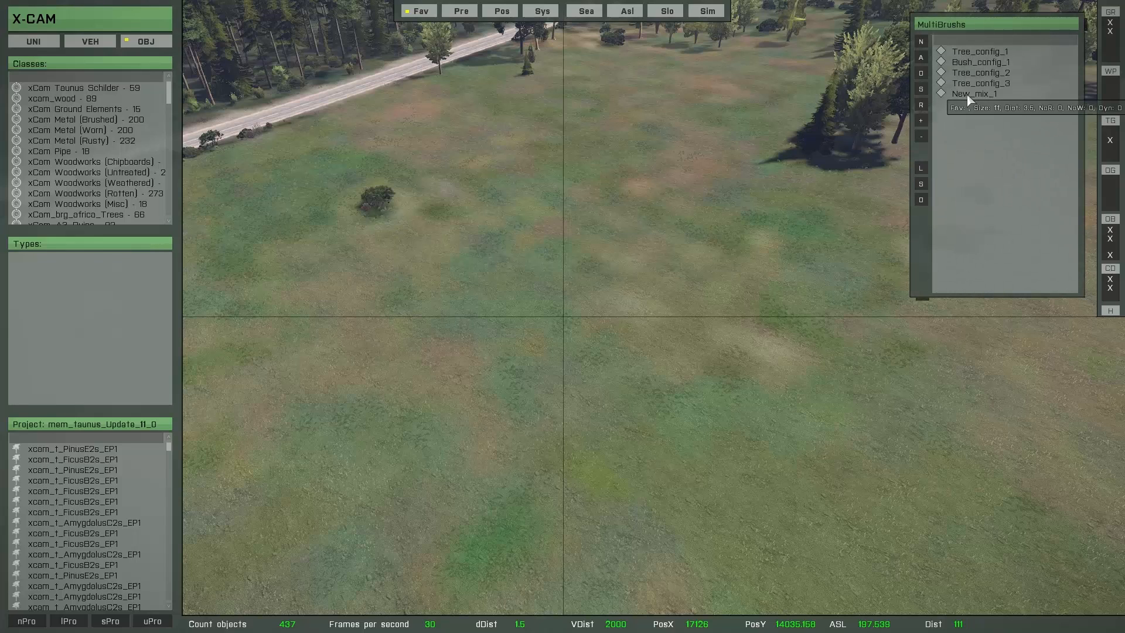
double_click(970, 97)
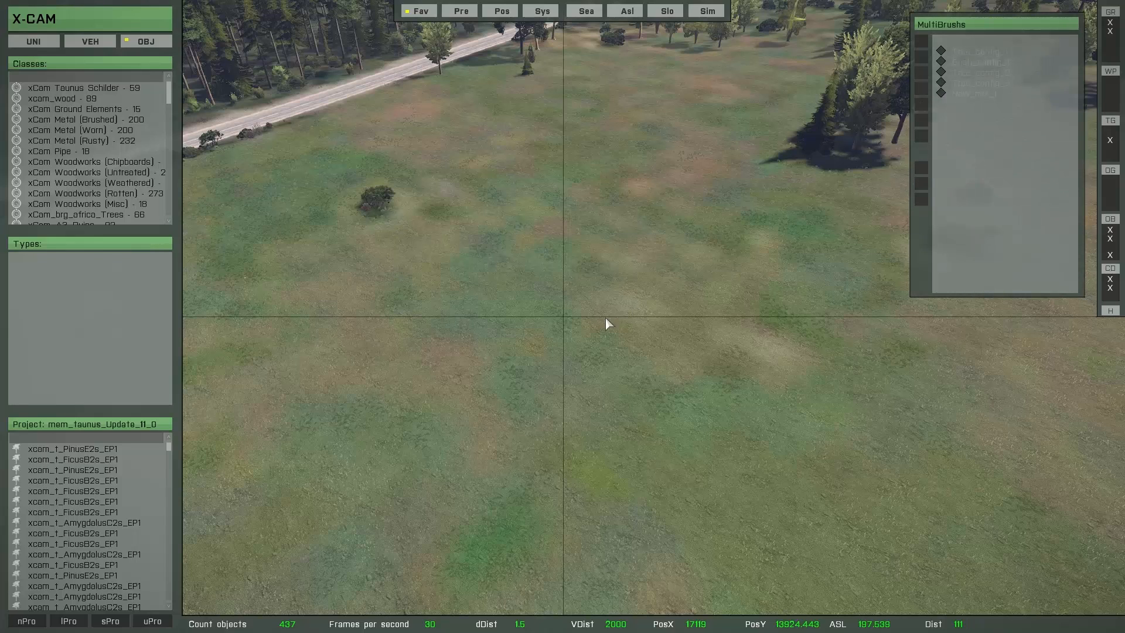
Step: Paint a large test stand of the New_mix_1 trees and bushes across the meadow and delete all its multibrush objects
mouse_move(637, 224)
mouse_down()
mouse_move(530, 241)
mouse_move(684, 255)
mouse_move(578, 331)
mouse_move(696, 368)
mouse_move(455, 433)
mouse_move(721, 463)
mouse_move(586, 216)
mouse_move(428, 234)
mouse_move(416, 330)
mouse_move(348, 389)
mouse_move(499, 540)
mouse_move(662, 510)
mouse_move(883, 408)
mouse_move(502, 484)
mouse_move(625, 535)
mouse_up()
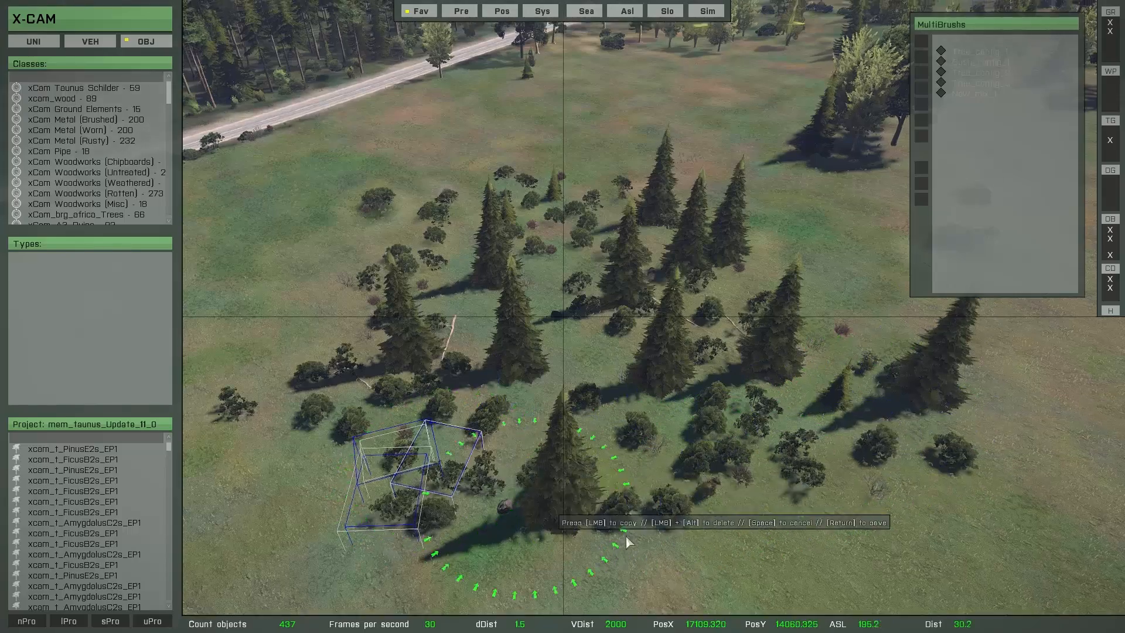
right_drag(625, 536, 812, 491)
mouse_move(704, 449)
mouse_down()
mouse_move(732, 446)
mouse_move(697, 478)
mouse_move(836, 335)
mouse_move(883, 234)
mouse_move(937, 381)
mouse_move(649, 477)
mouse_up()
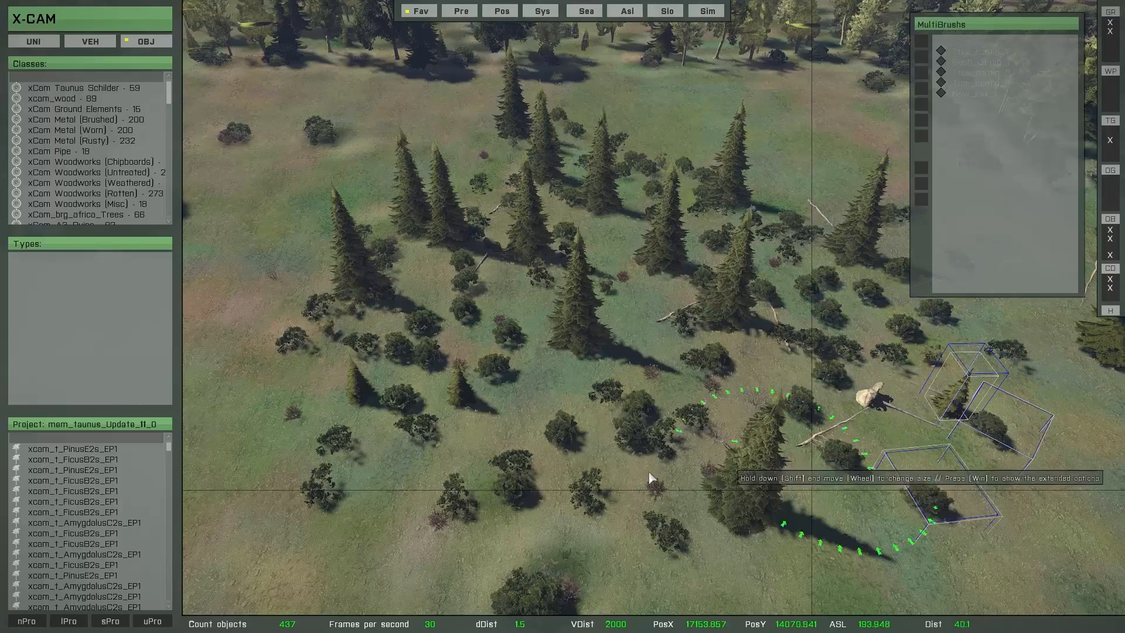
right_drag(434, 460, 551, 401)
key(Delete)
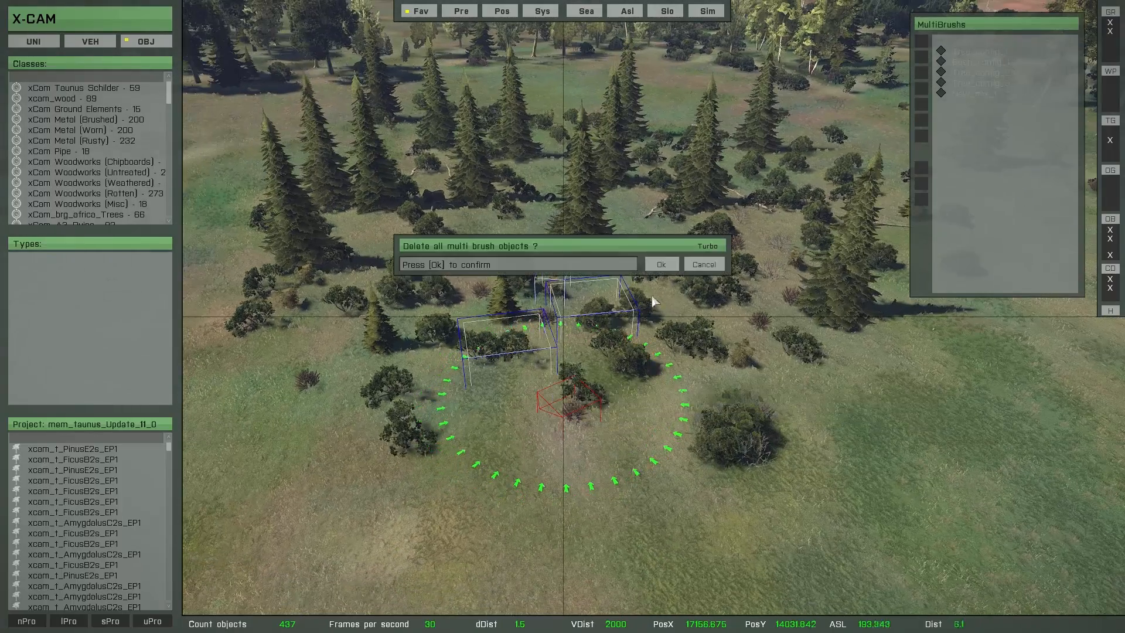
click(662, 266)
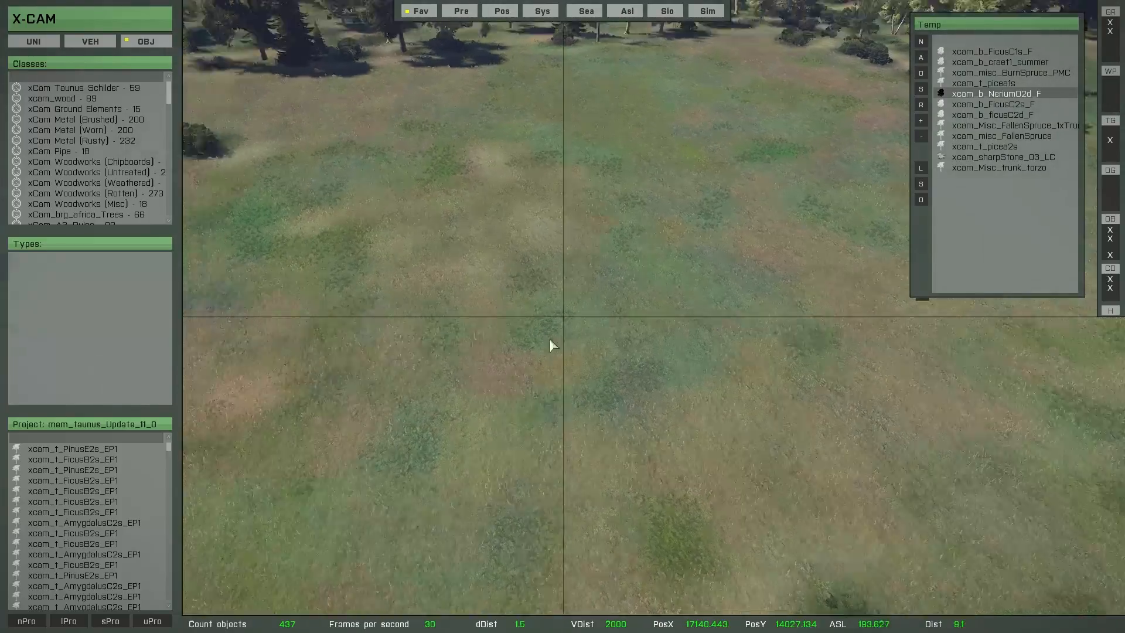
right_drag(565, 354, 534, 357)
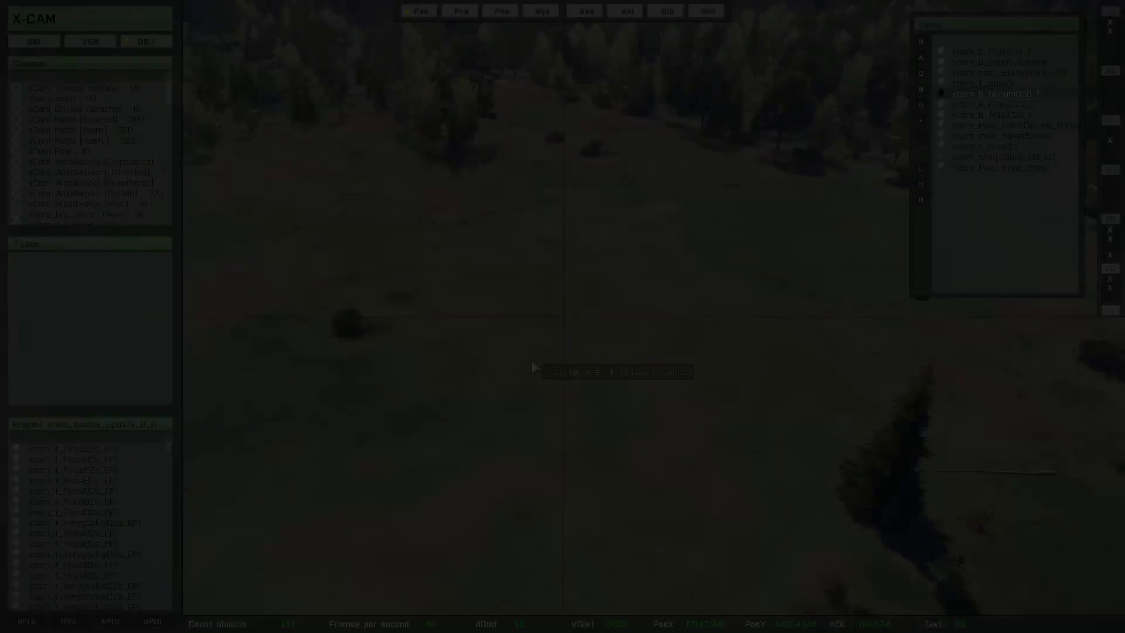
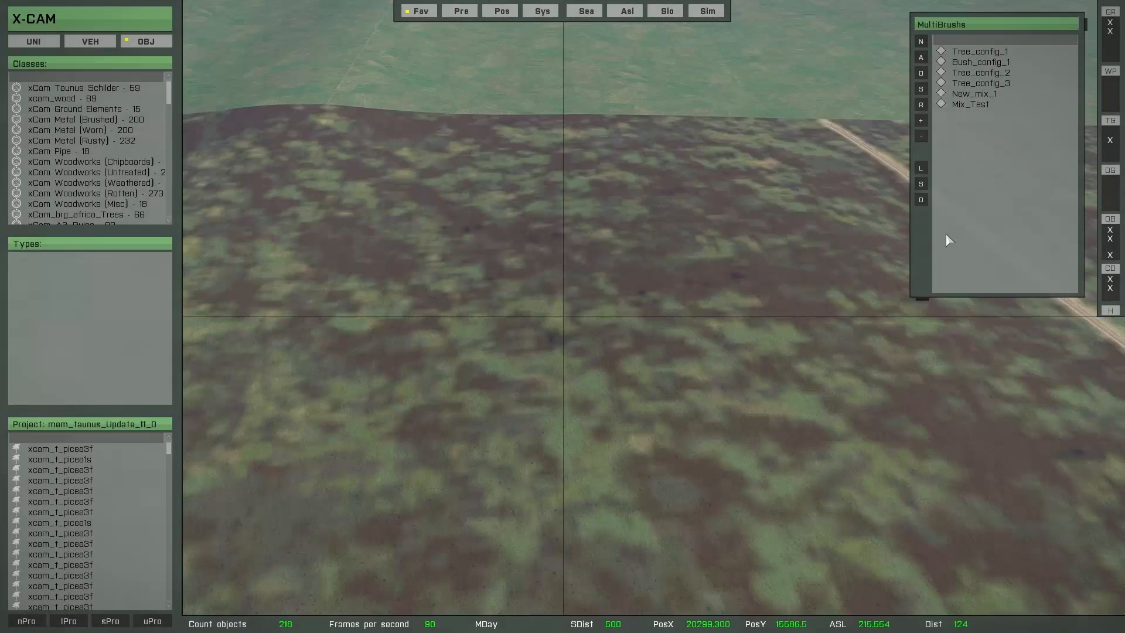
Step: Load the Mix_Test multibrush configuration and start the multibrush with xcam_t_picea1s from the Trees list
click(982, 106)
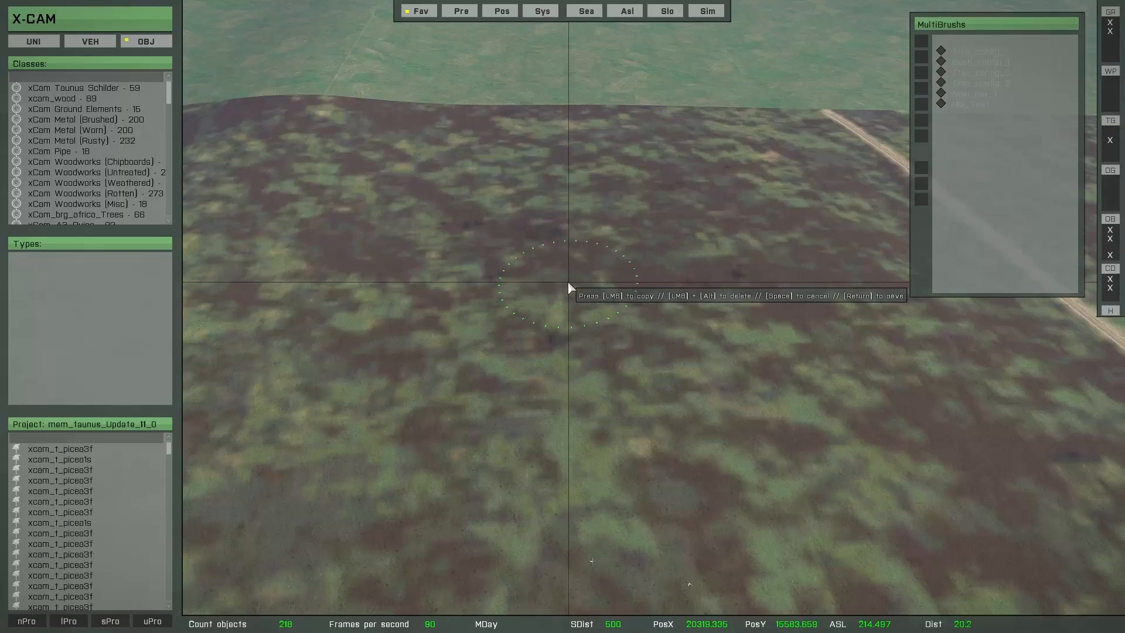
key(space)
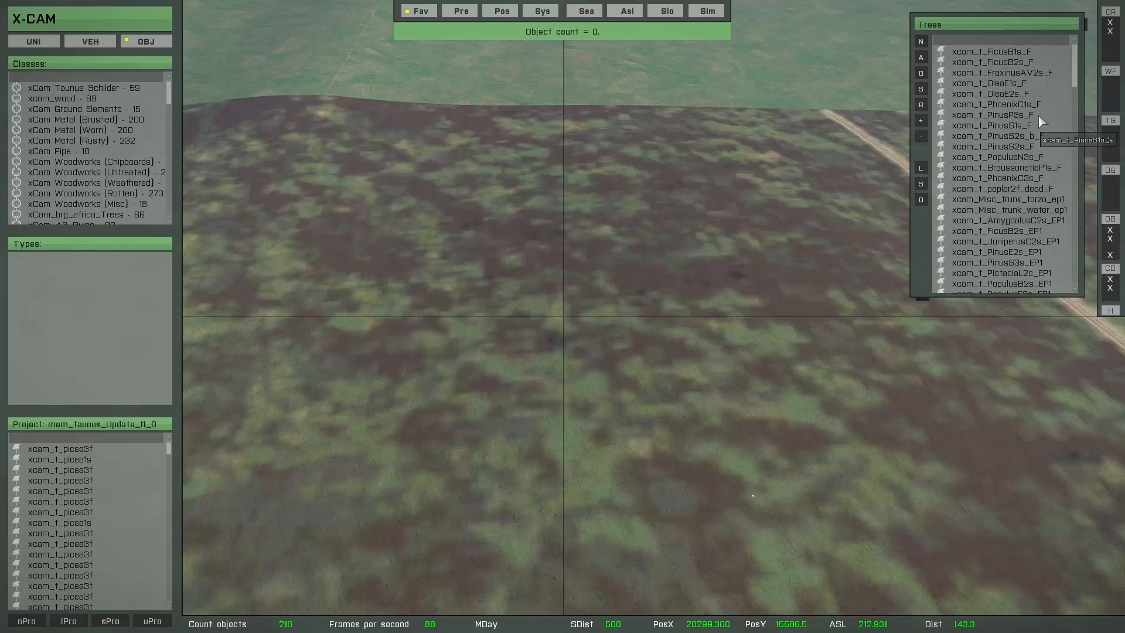
drag(1075, 75, 1116, 138)
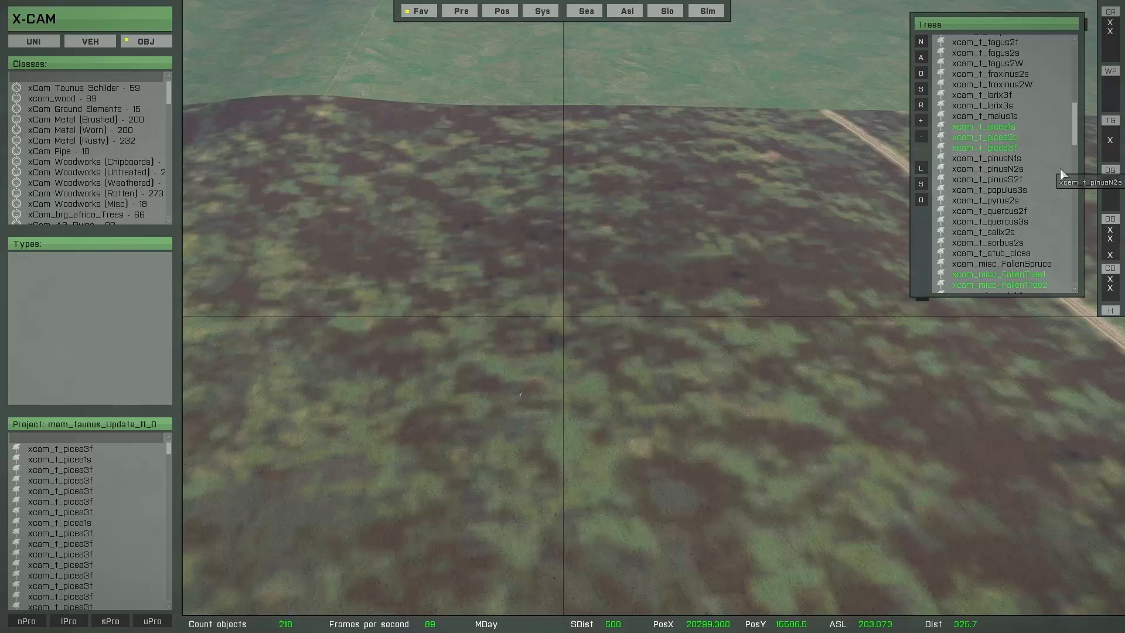
click(996, 127)
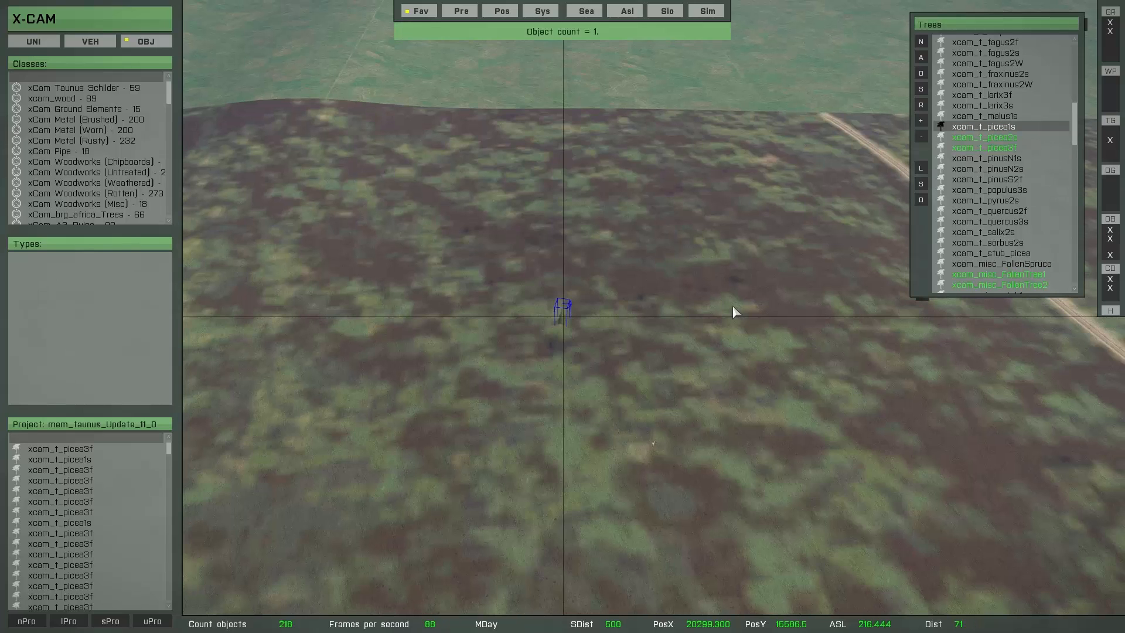
key(b)
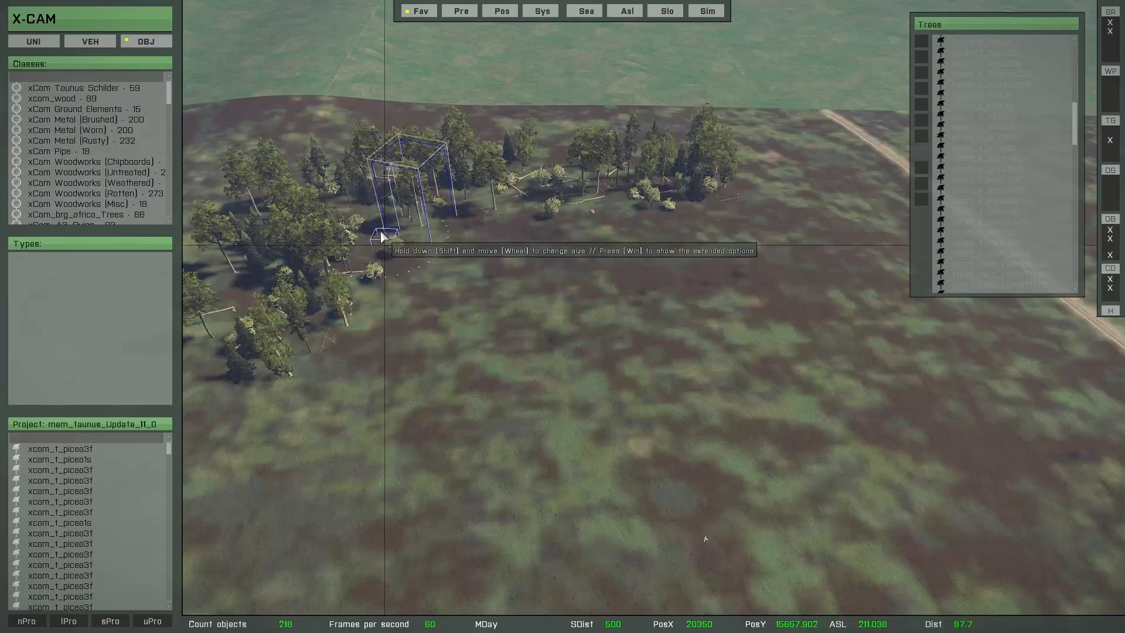
Step: Paint a large dense stand of Mix_Test trees and bushes beside the dirt track and save the objects
mouse_move(447, 341)
mouse_down()
mouse_move(505, 264)
mouse_move(718, 225)
mouse_move(616, 344)
mouse_move(794, 217)
mouse_move(798, 314)
mouse_move(771, 221)
mouse_move(924, 352)
mouse_move(672, 404)
mouse_move(769, 357)
mouse_move(635, 402)
mouse_move(291, 401)
mouse_up()
scroll(316, 430, down, 5)
mouse_move(460, 401)
mouse_down()
mouse_move(378, 308)
mouse_move(372, 388)
mouse_move(562, 397)
mouse_move(482, 407)
mouse_move(754, 396)
mouse_move(751, 326)
mouse_up()
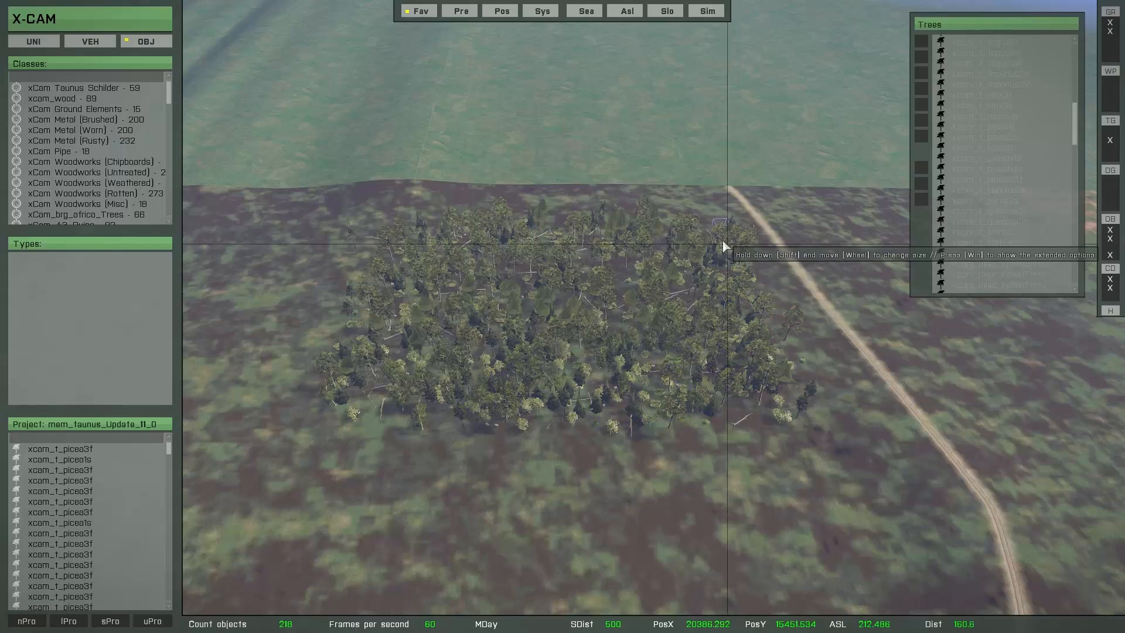
mouse_move(615, 239)
mouse_down()
mouse_move(439, 245)
mouse_move(348, 277)
mouse_move(324, 372)
mouse_move(390, 453)
mouse_move(786, 452)
mouse_move(458, 449)
mouse_move(777, 430)
mouse_move(719, 270)
mouse_move(504, 392)
mouse_up()
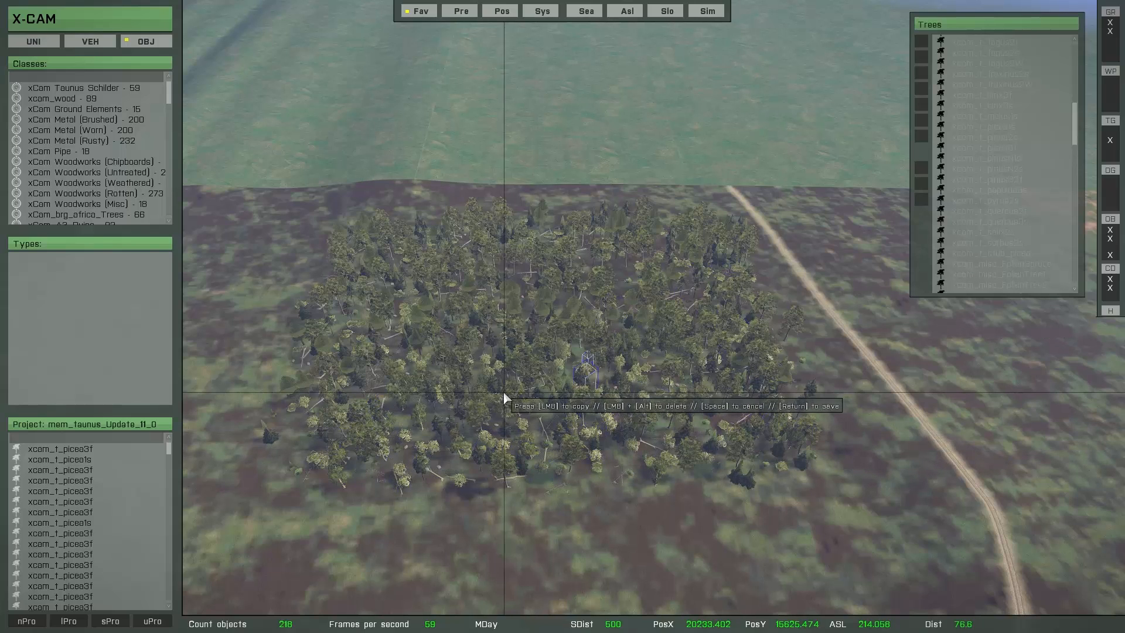
key(Return)
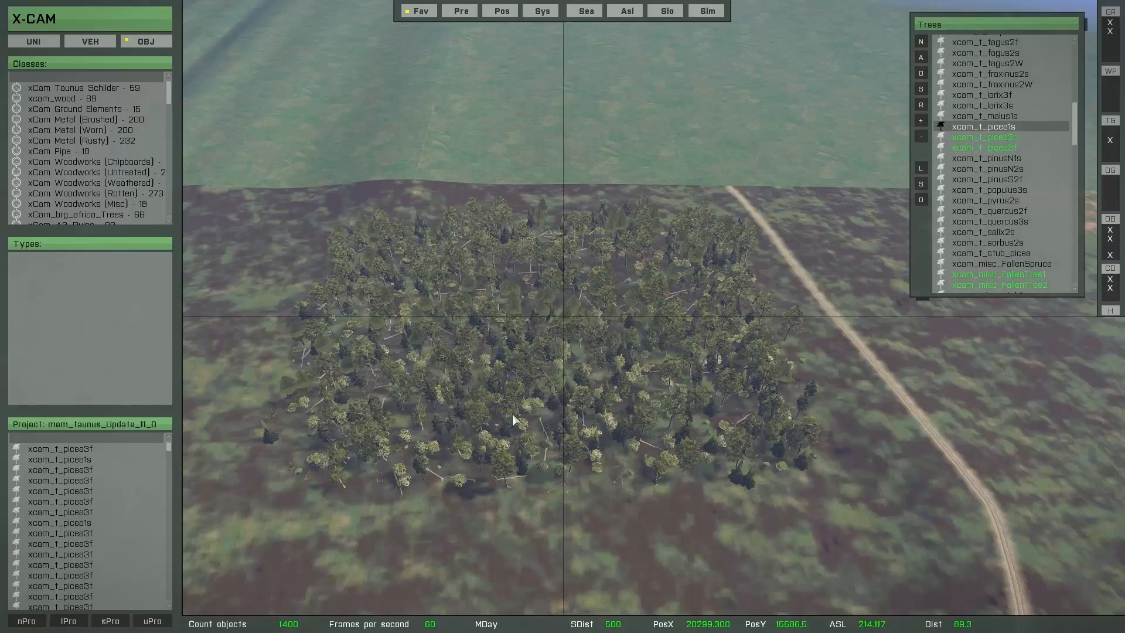
Step: Restart the multibrush on the empty meadow beside the saved stand and set RandomObjectPool to 90
scroll(512, 415, up, 3)
mouse_move(512, 413)
right_down()
mouse_move(508, 365)
mouse_move(554, 361)
mouse_move(512, 381)
mouse_move(504, 400)
right_up()
key(s)
key(d)
key(s)
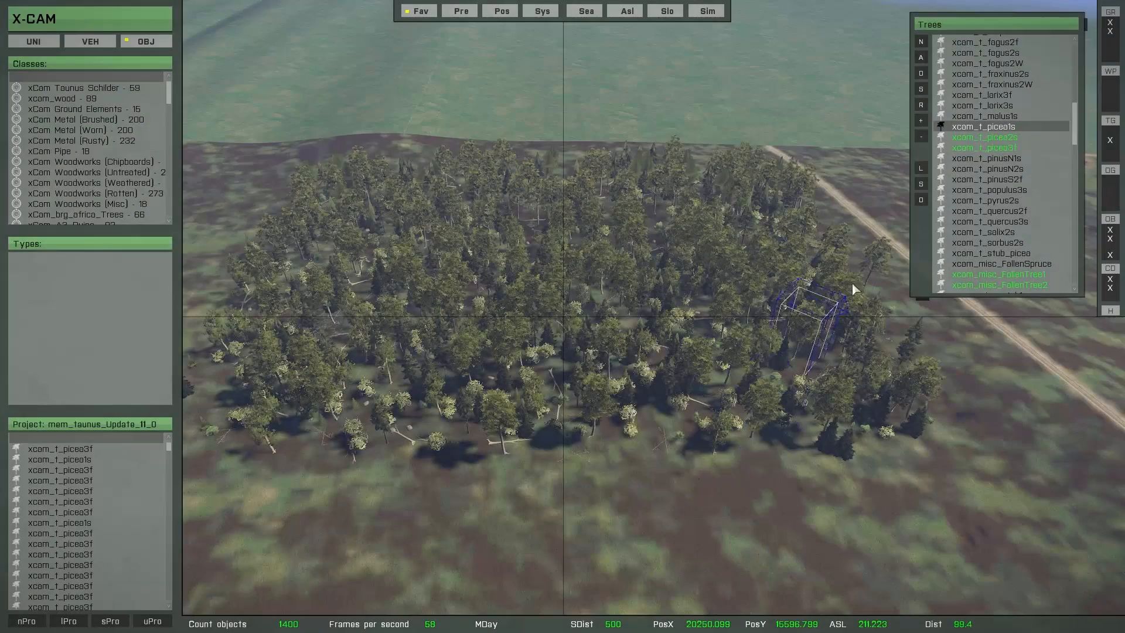
key(space)
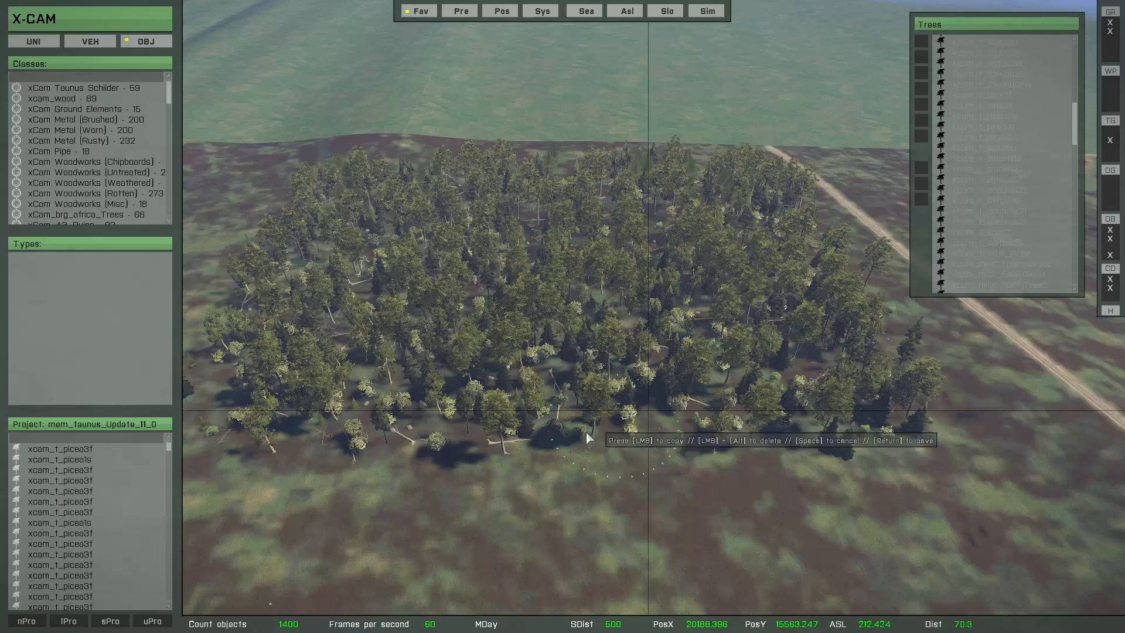
key(a)
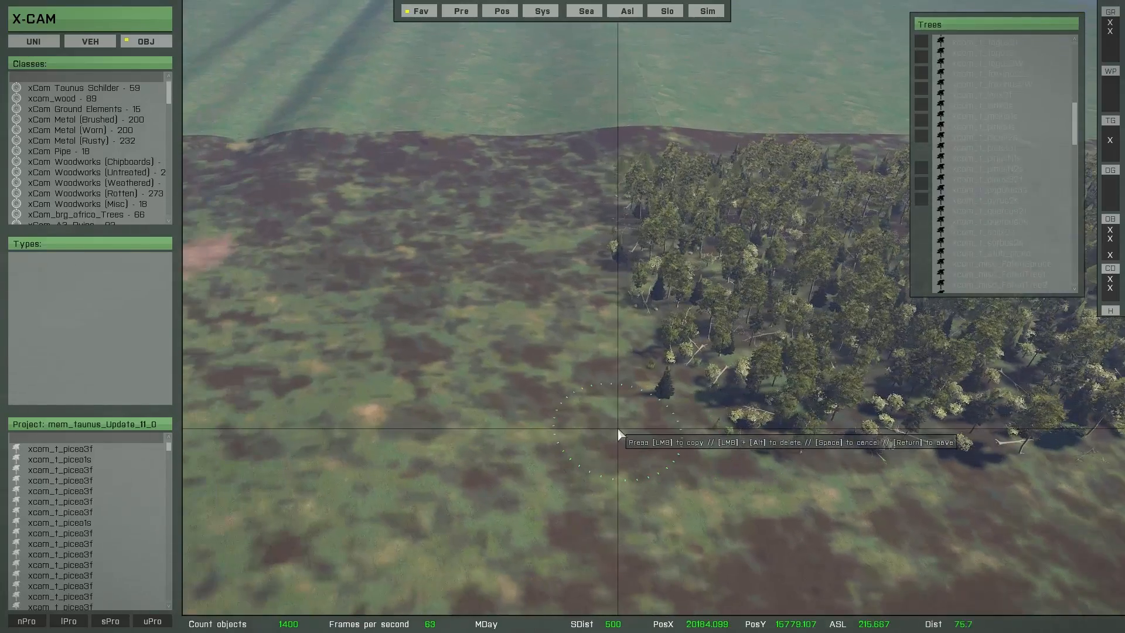
key(a)
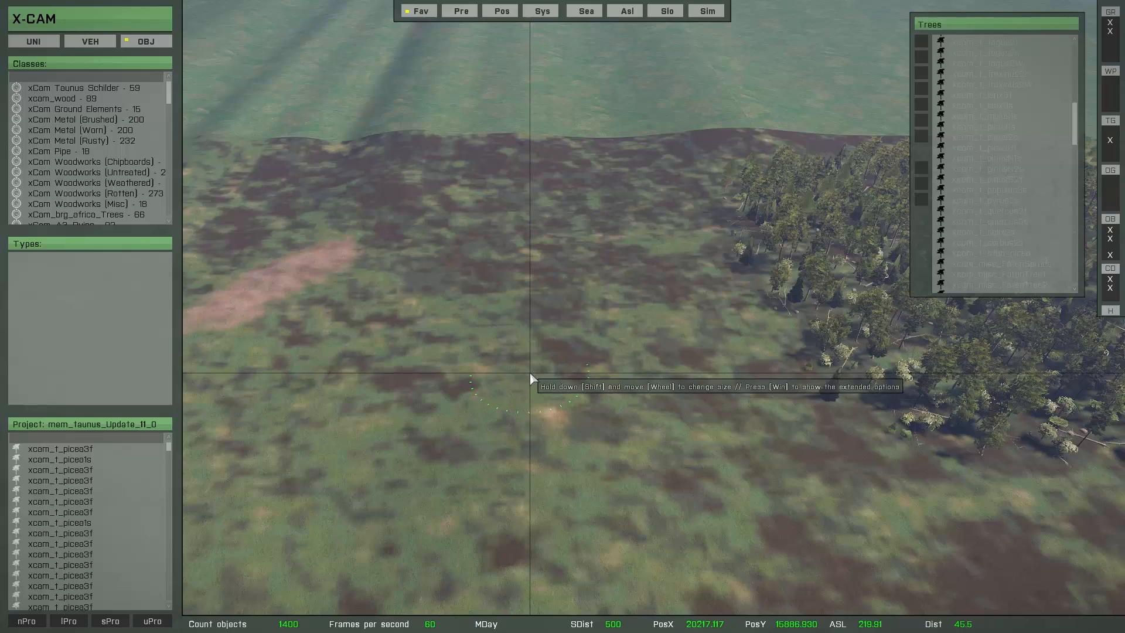
key(super)
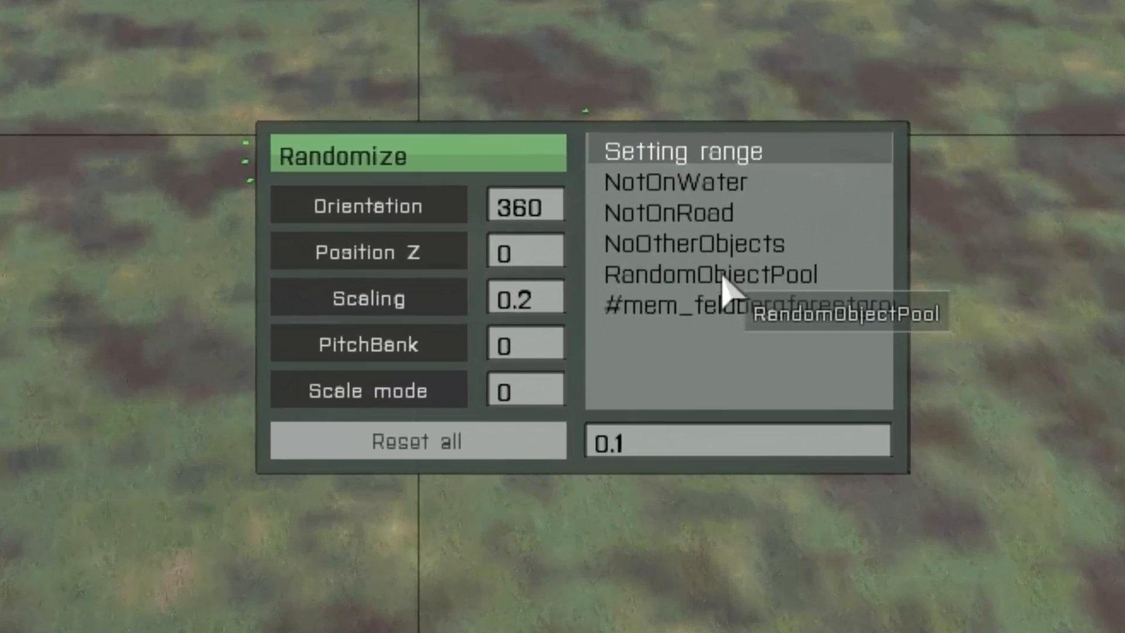
click(629, 422)
click(724, 279)
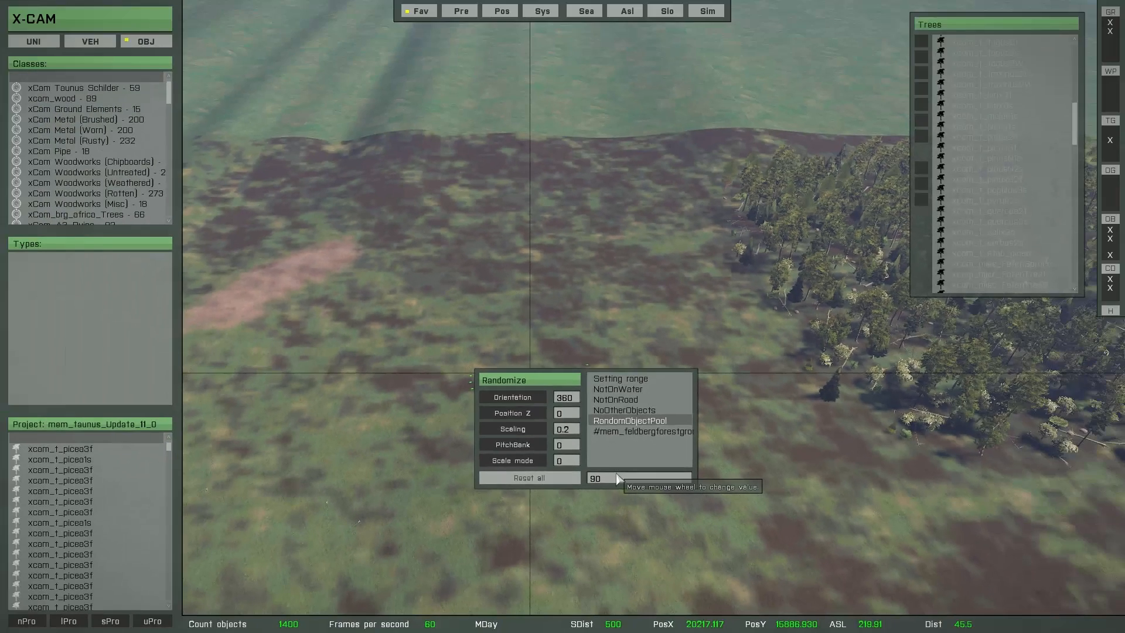
key(super)
Step: Paint a second stand with species clusters across the meadow around the bare earth patch and save its multibrush objects
key(w)
key(a)
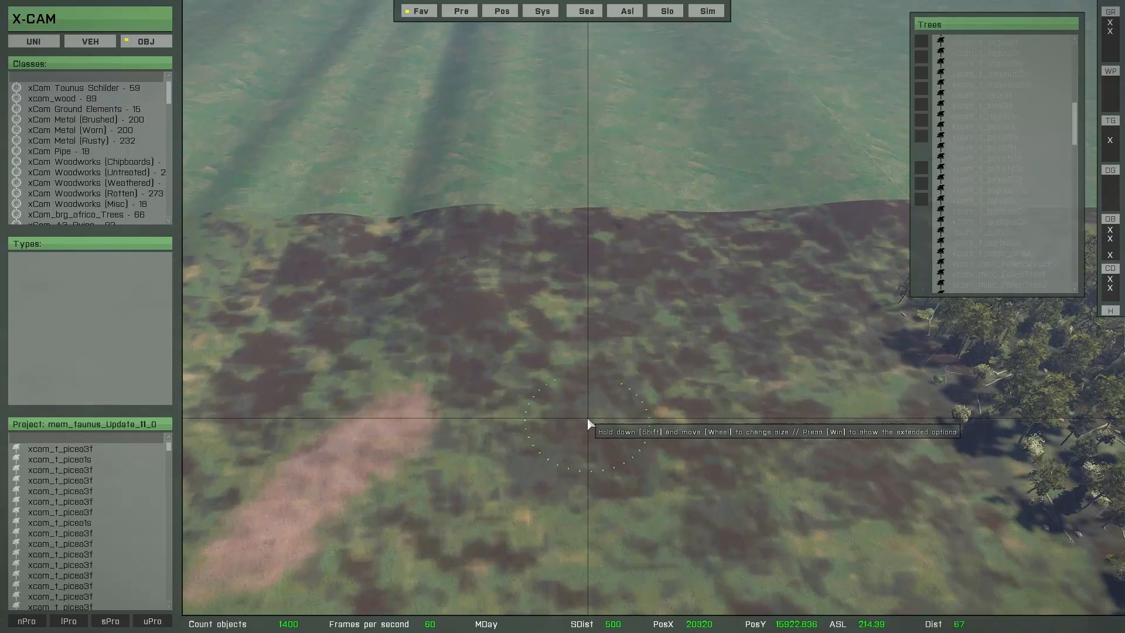
click(528, 324)
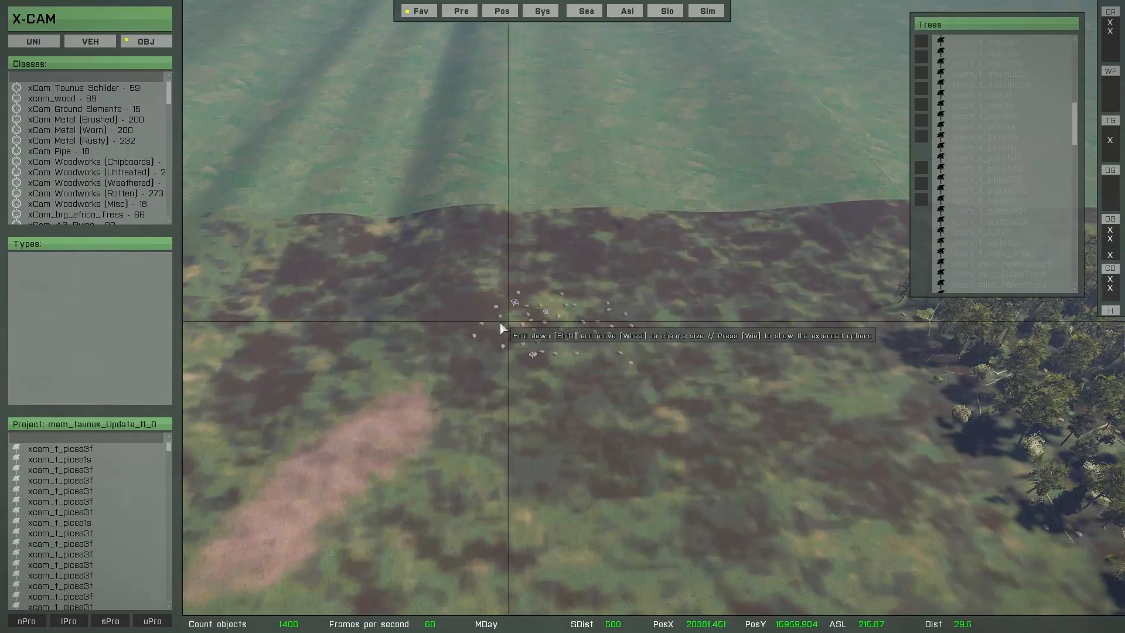
mouse_move(461, 327)
mouse_down()
mouse_move(377, 350)
mouse_move(352, 379)
mouse_move(346, 413)
mouse_move(382, 427)
mouse_move(633, 381)
mouse_move(673, 412)
mouse_move(458, 488)
mouse_move(366, 492)
mouse_move(322, 515)
mouse_move(573, 535)
mouse_move(648, 533)
mouse_move(709, 505)
mouse_move(729, 461)
mouse_move(727, 354)
mouse_move(711, 322)
mouse_move(658, 297)
mouse_move(565, 287)
mouse_move(397, 292)
mouse_move(299, 309)
mouse_move(262, 336)
mouse_move(226, 425)
mouse_move(214, 483)
mouse_move(235, 483)
mouse_up()
key(s)
key(a)
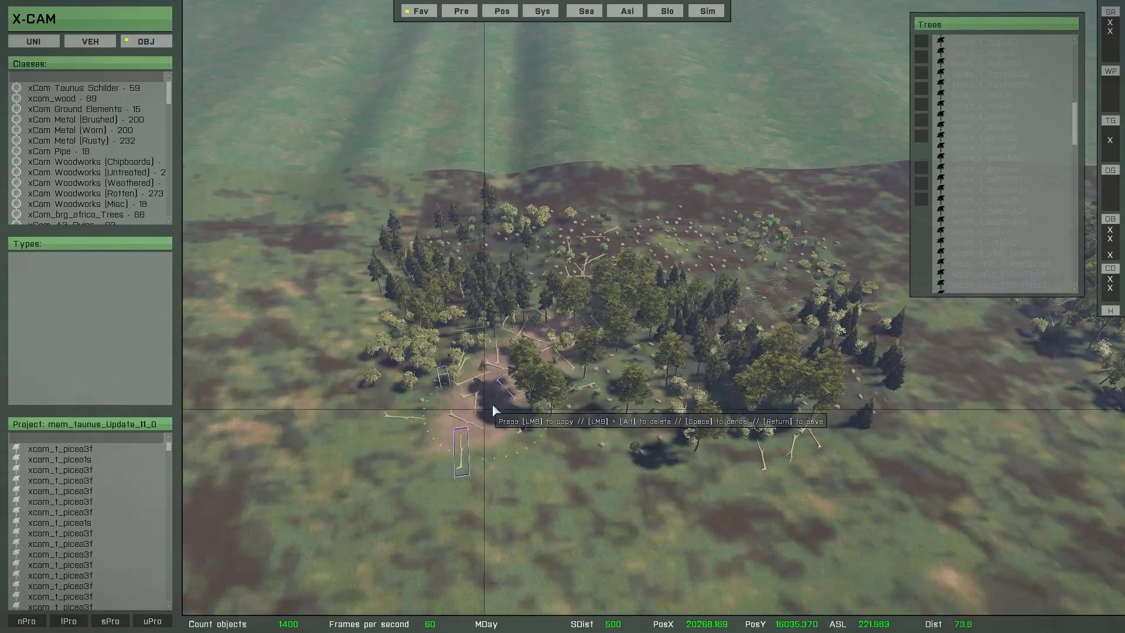
click(574, 459)
click(590, 476)
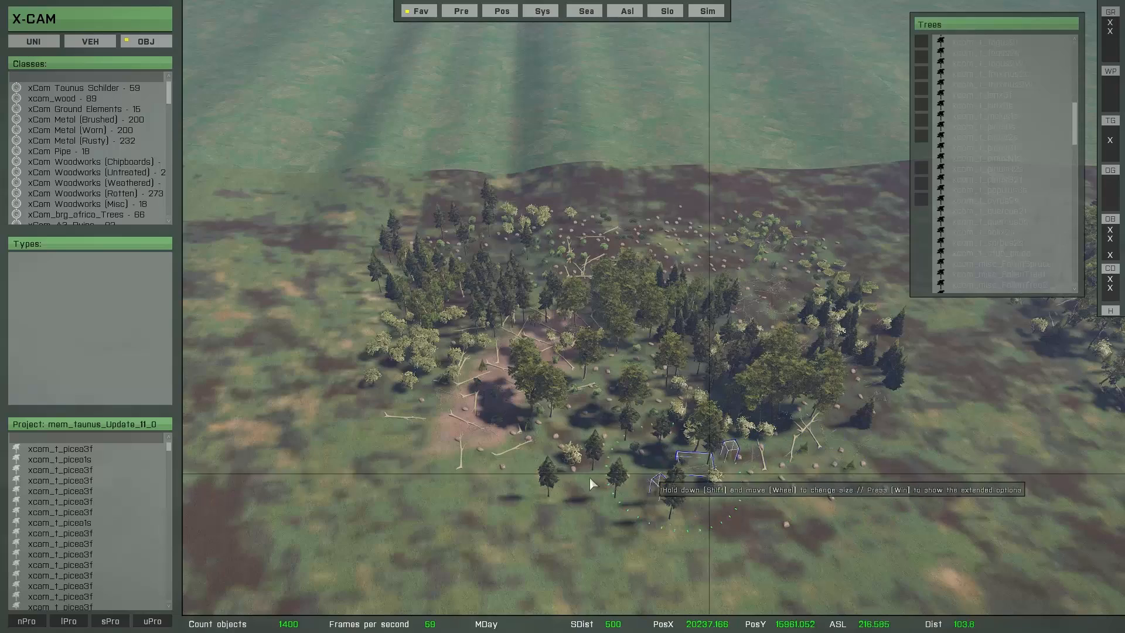
click(490, 424)
mouse_move(399, 264)
mouse_down()
mouse_move(355, 370)
mouse_move(401, 415)
mouse_up()
key(d)
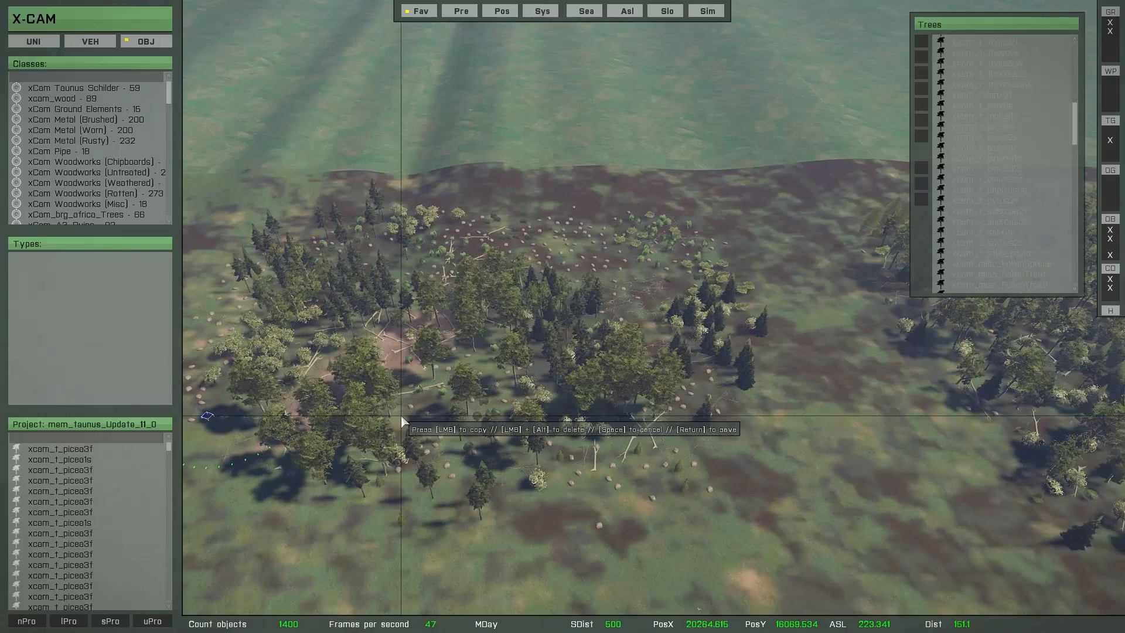
key(s)
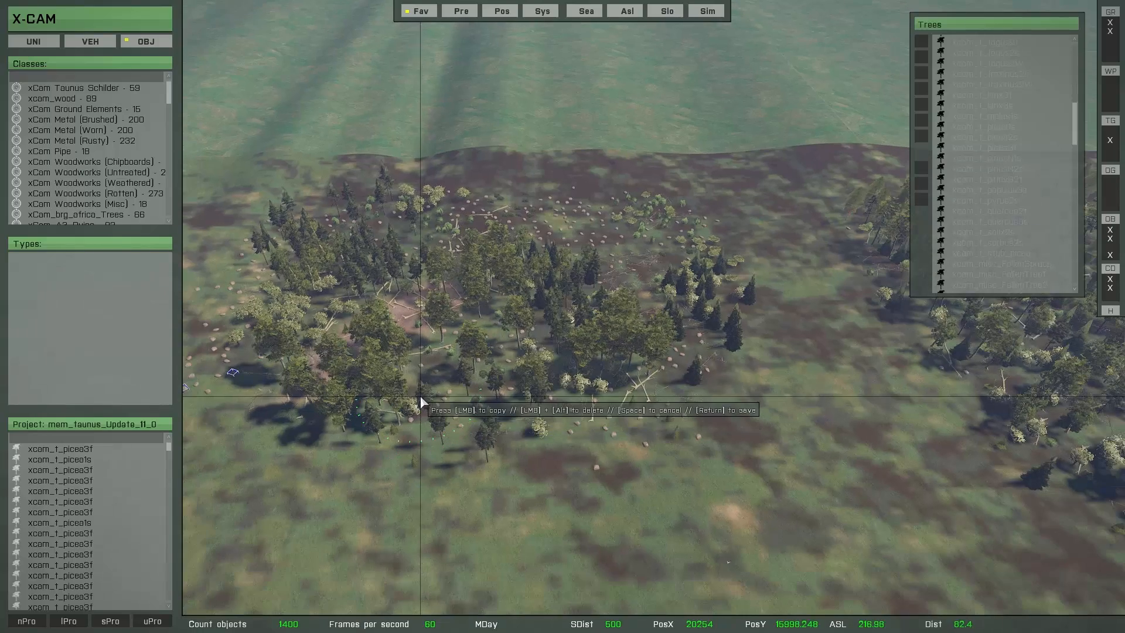
key(Return)
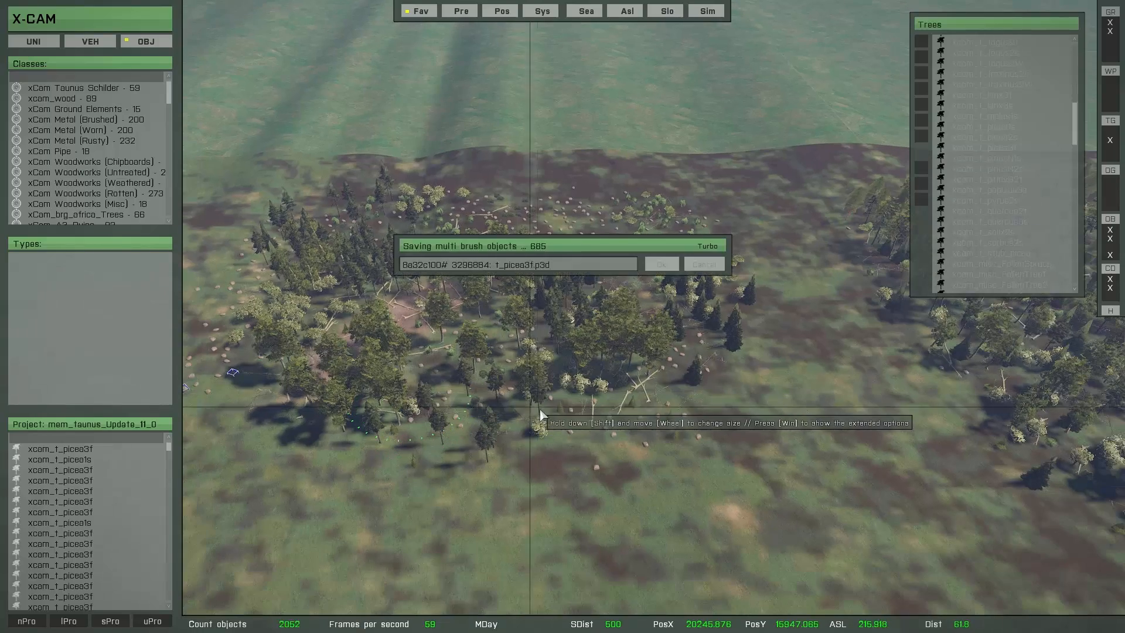
Step: Check xcam_t_picea2s in the brush and raise the xcam_t_picea1s object count to 4
key(s)
key(d)
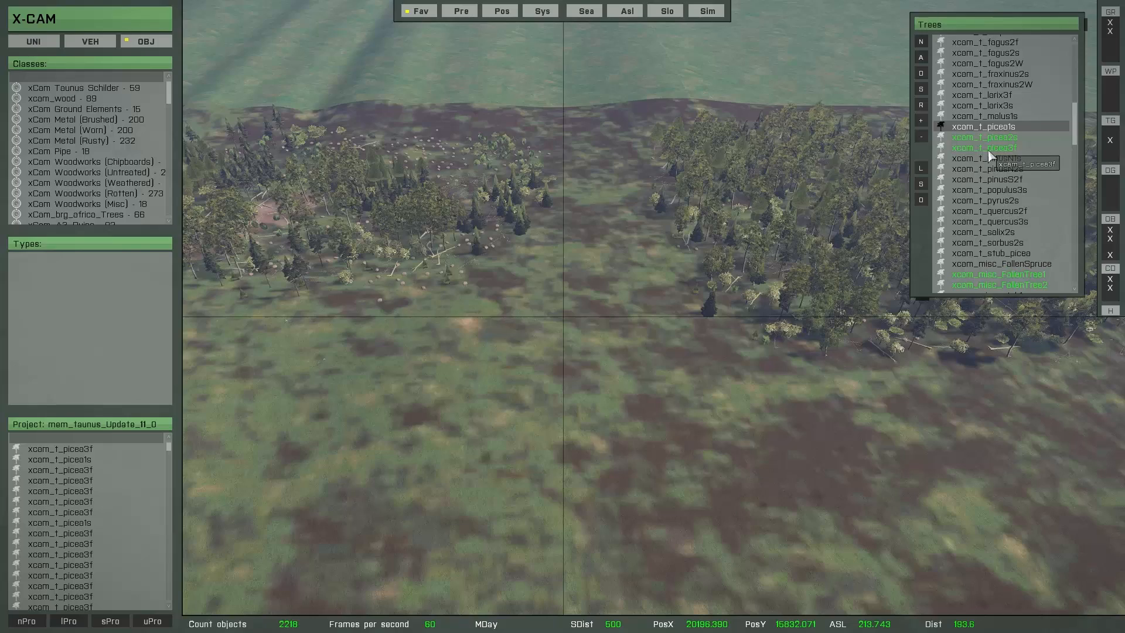
click(972, 141)
scroll(627, 363, up, 4)
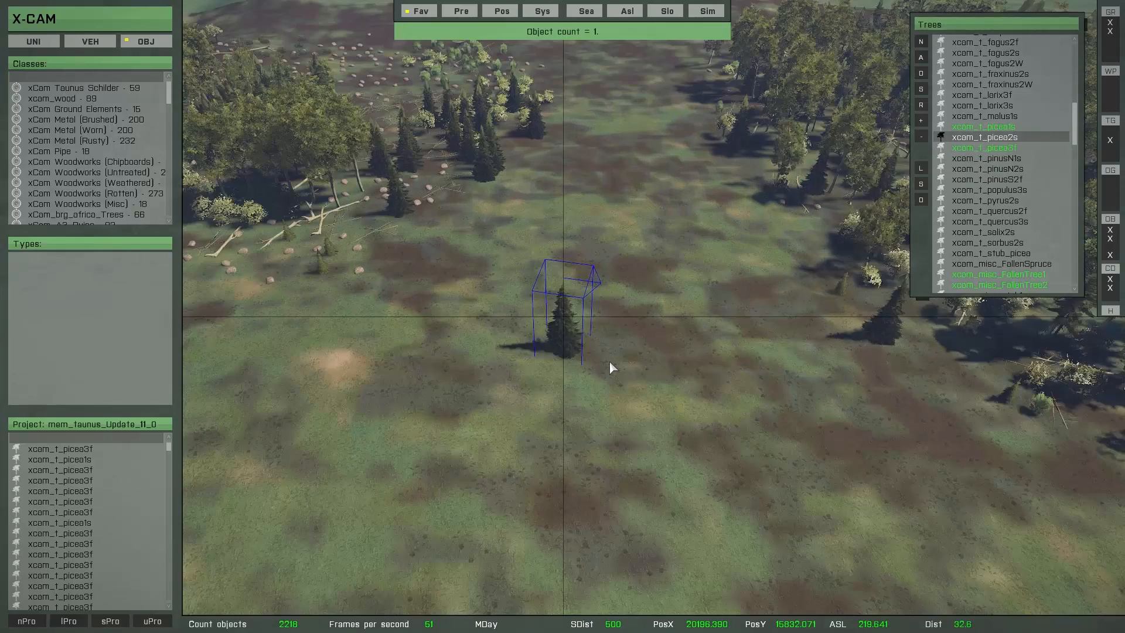
click(965, 129)
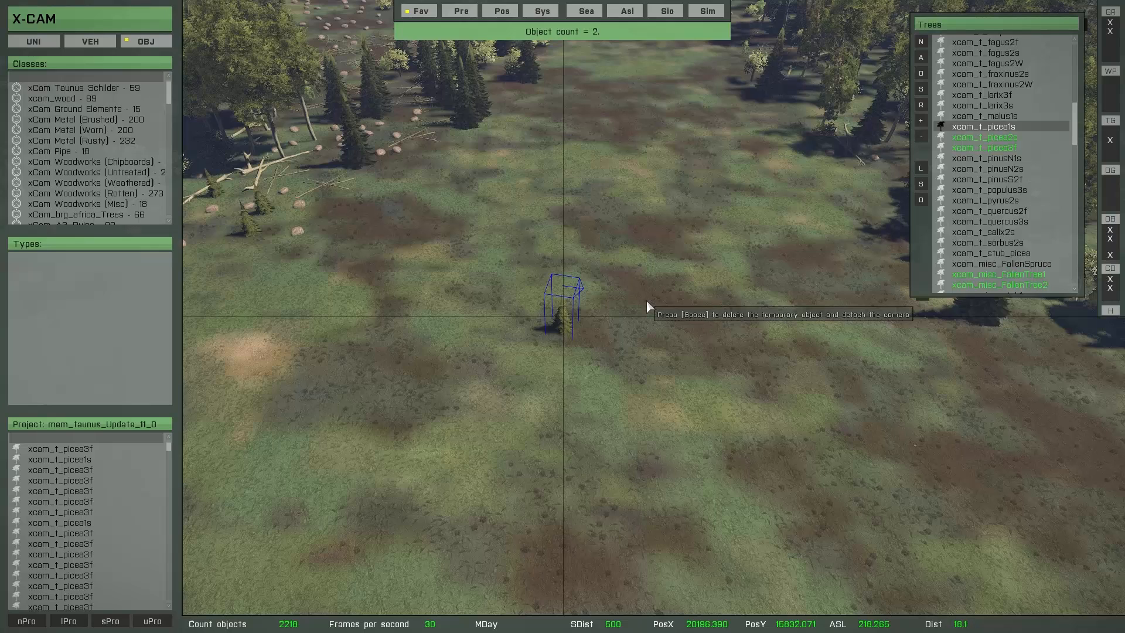
scroll(1026, 200, down, 4)
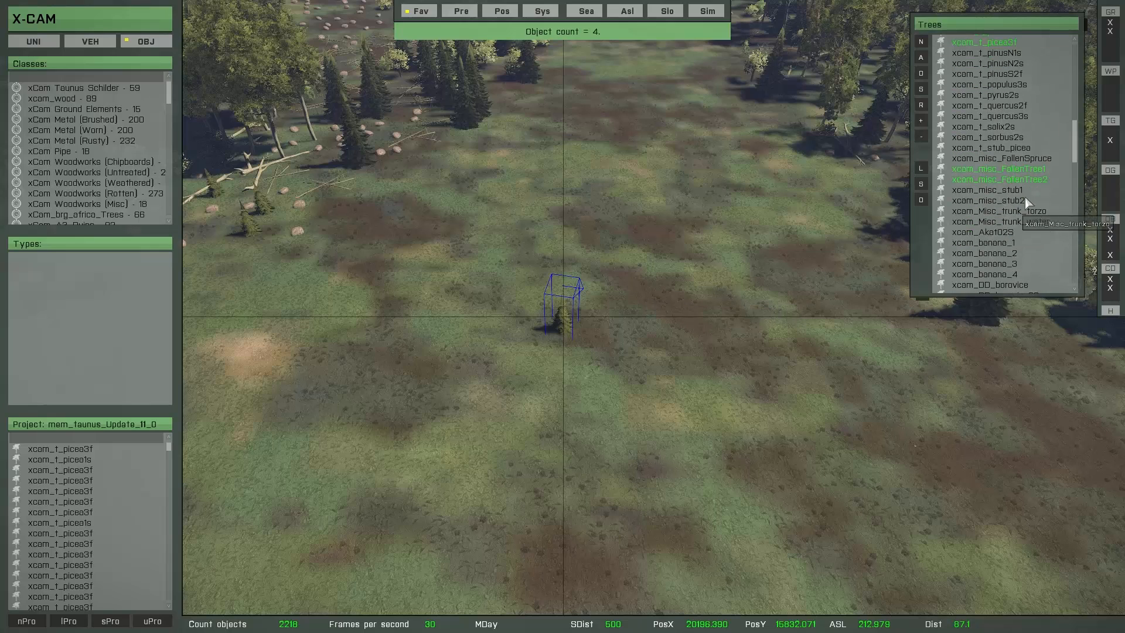
drag(1076, 151, 1072, 258)
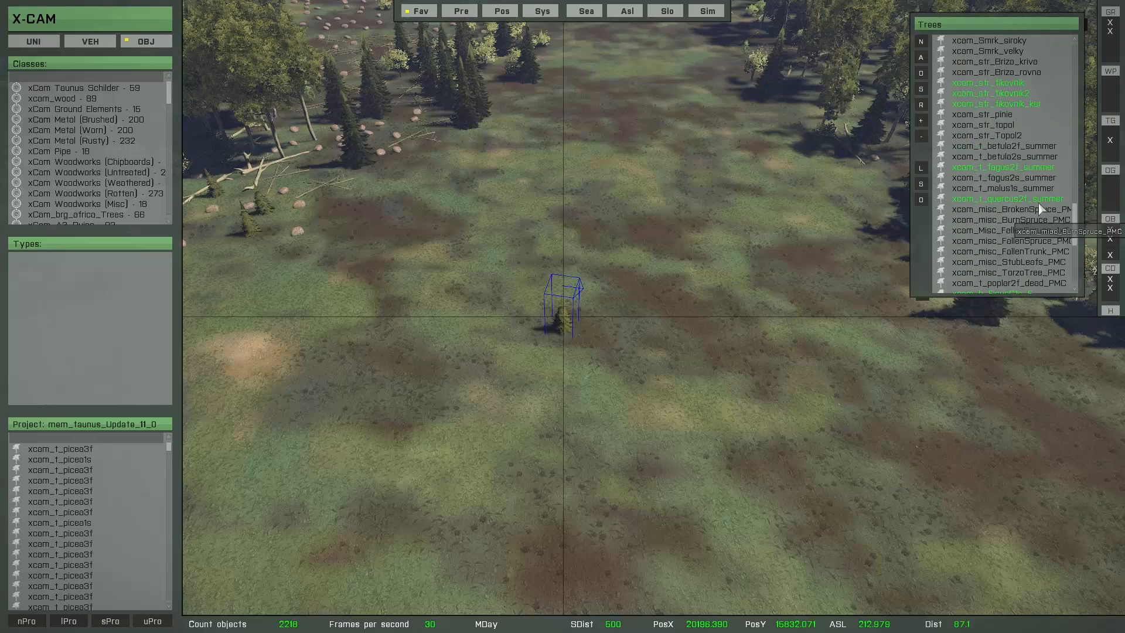
Step: Check the summer tree entries and set the xcam_b_FicusC1s_F and xcam_b_corylus2s_summer object counts to 4
click(993, 168)
click(989, 199)
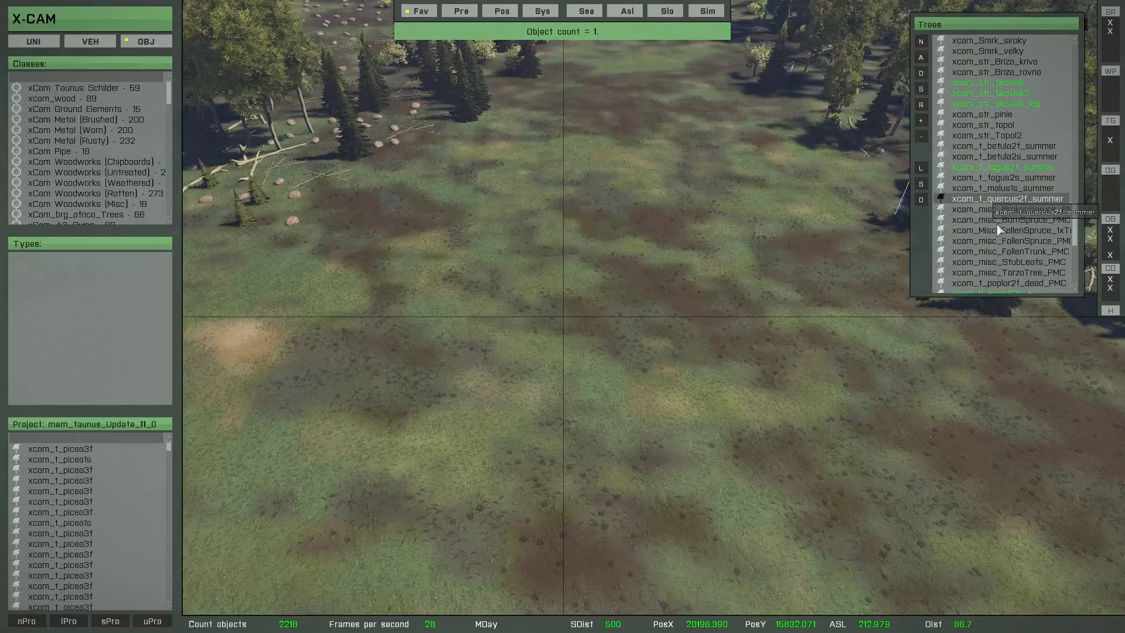
scroll(989, 196, down, 3)
click(989, 188)
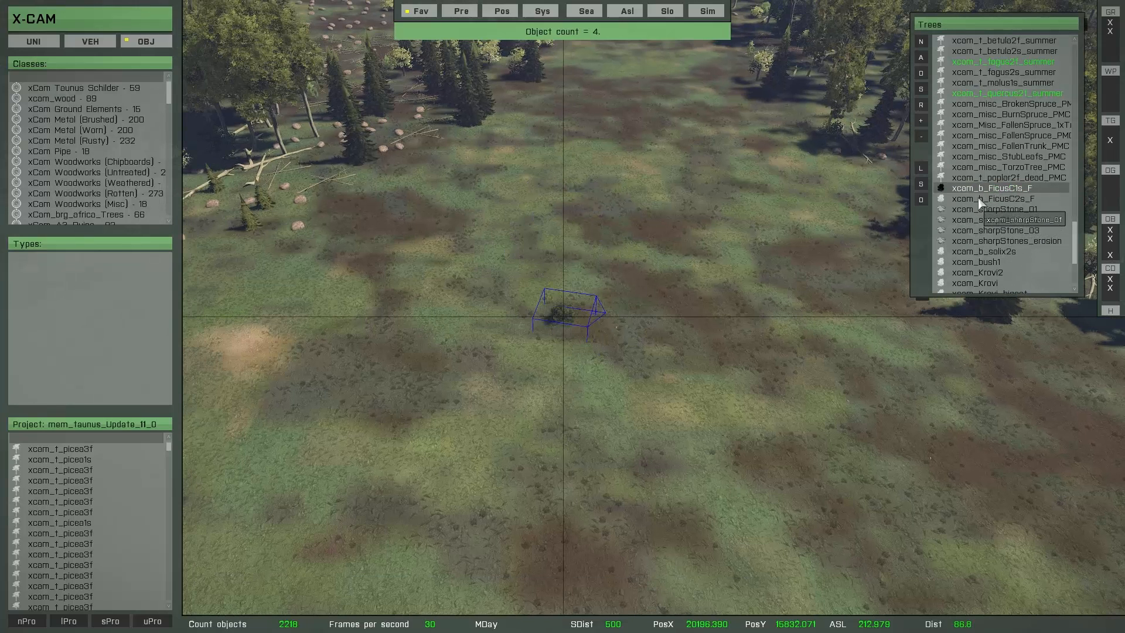
scroll(982, 216, down, 3)
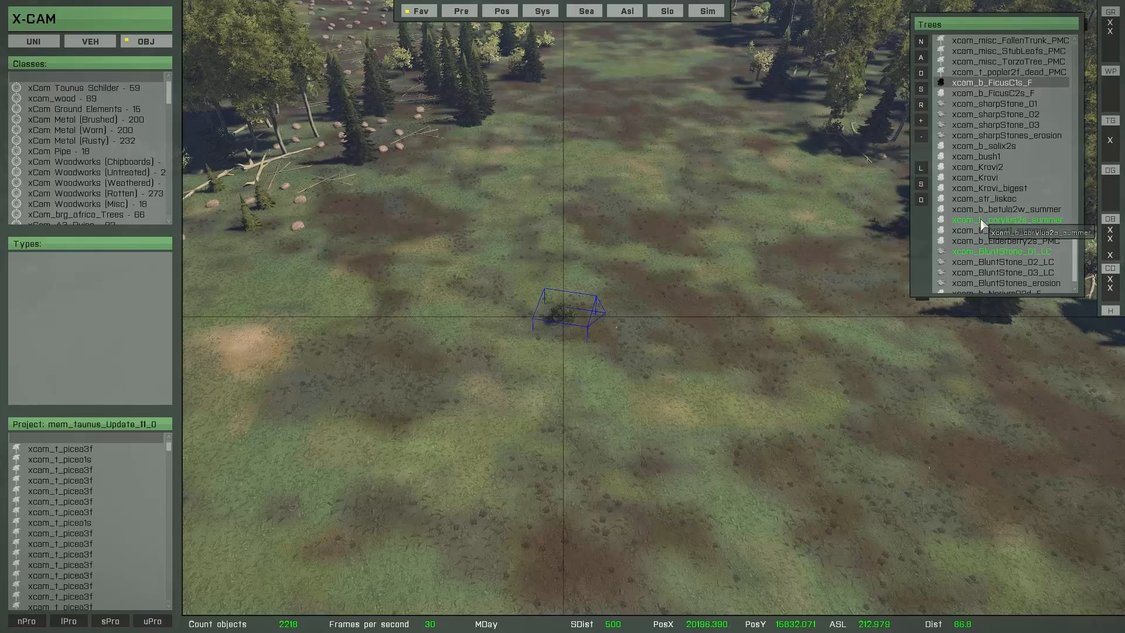
click(982, 219)
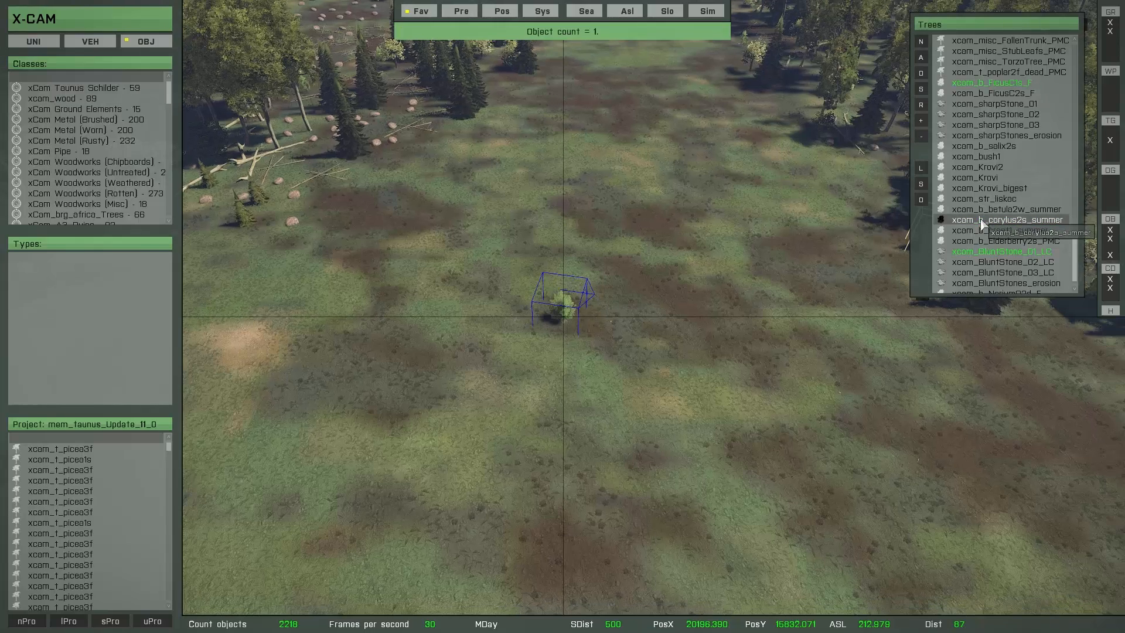
click(921, 121)
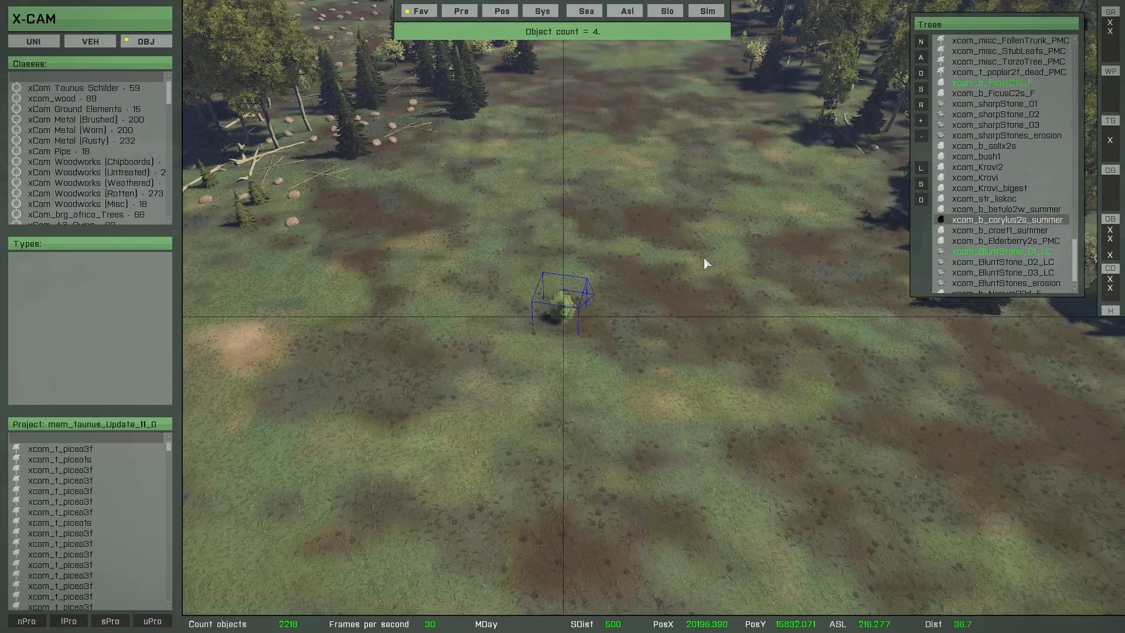
Step: Restart the multibrush on the empty ground in front of the second stand and set RandomObjectPool to 60
key(space)
key(s)
key(q)
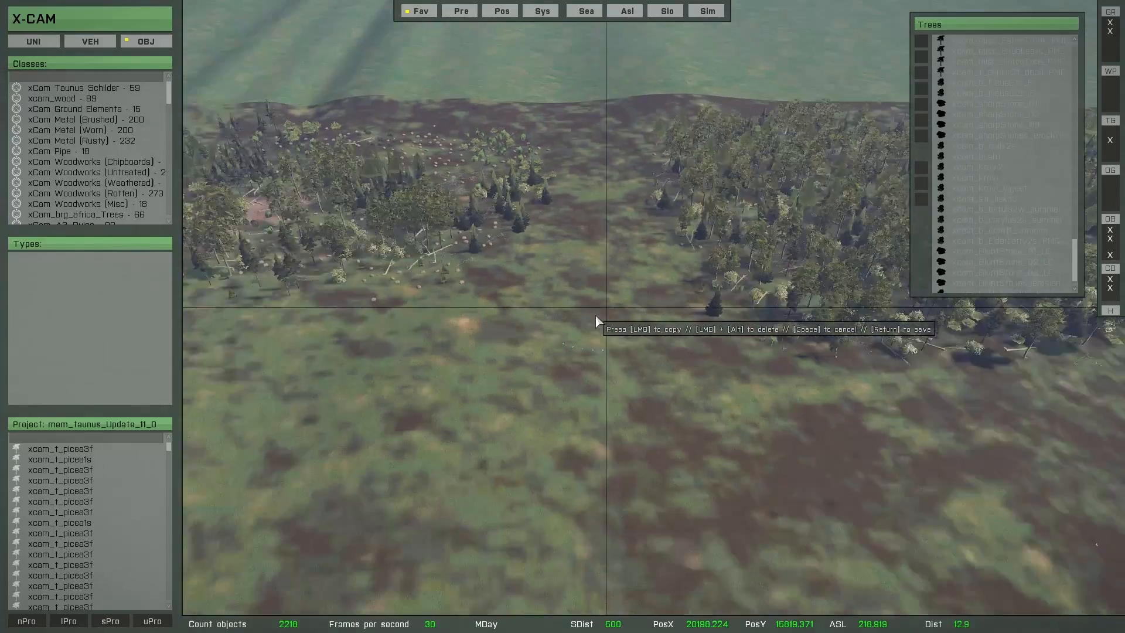
scroll(644, 358, up, 4)
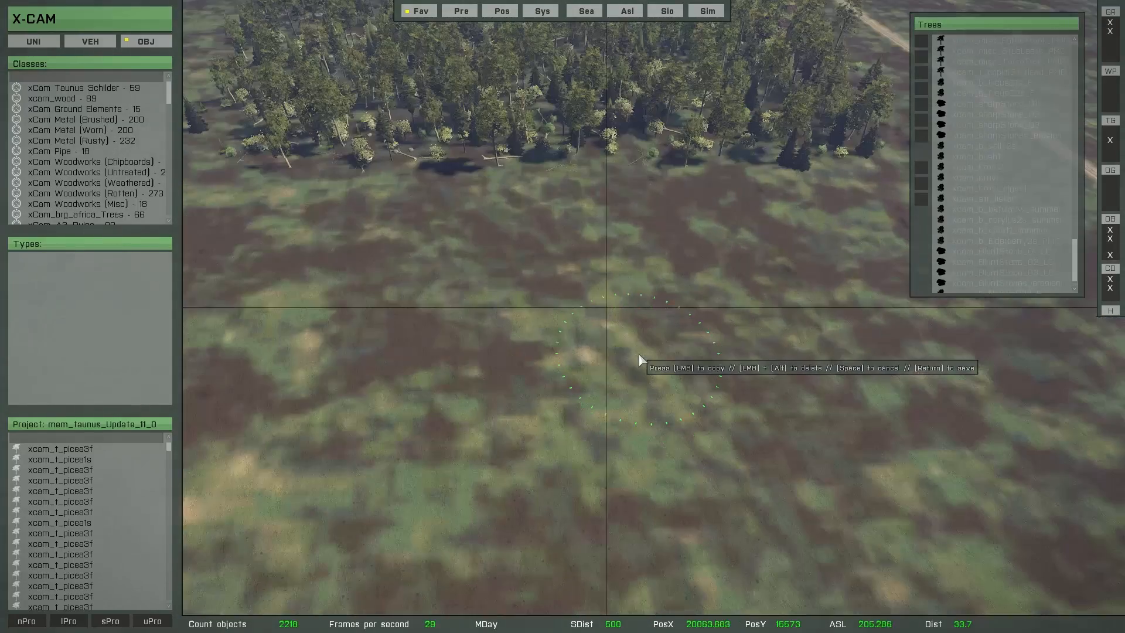
key(super)
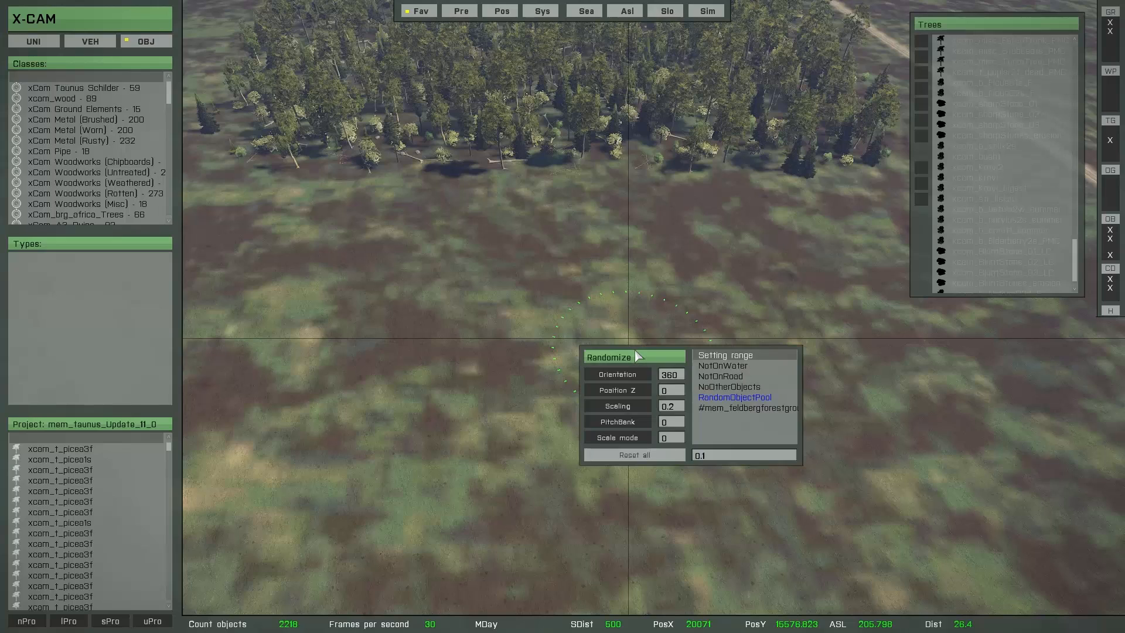
click(724, 398)
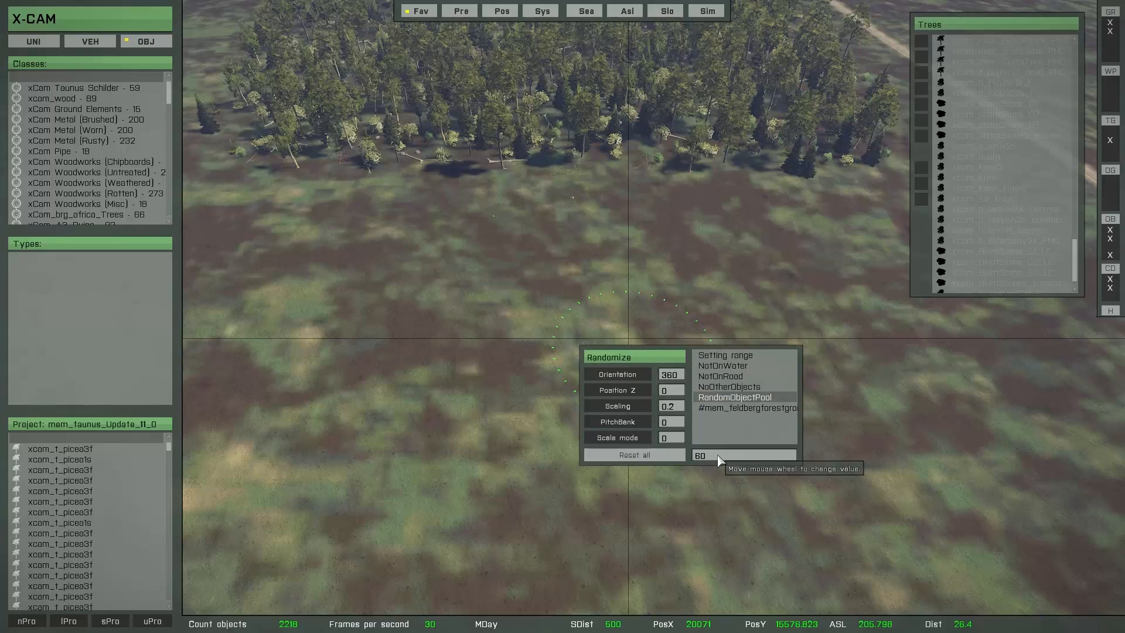
key(super)
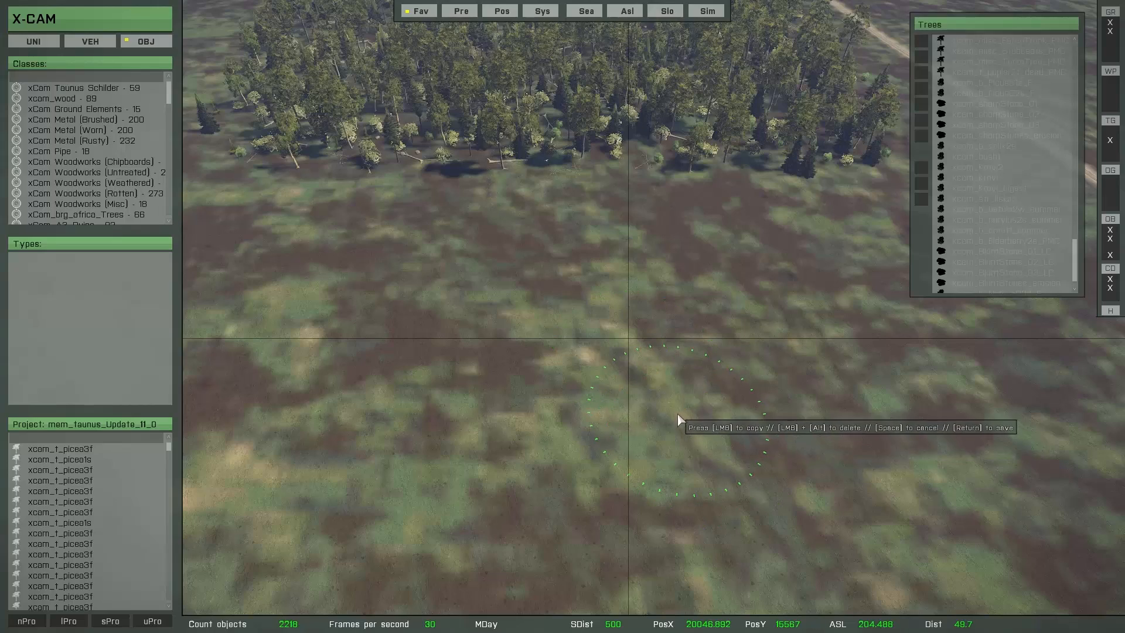
Step: Paint a third stand of mixed trees, bushes and dead wood across the ground in front of the second stand
scroll(678, 412, down, 4)
scroll(667, 410, up, 2)
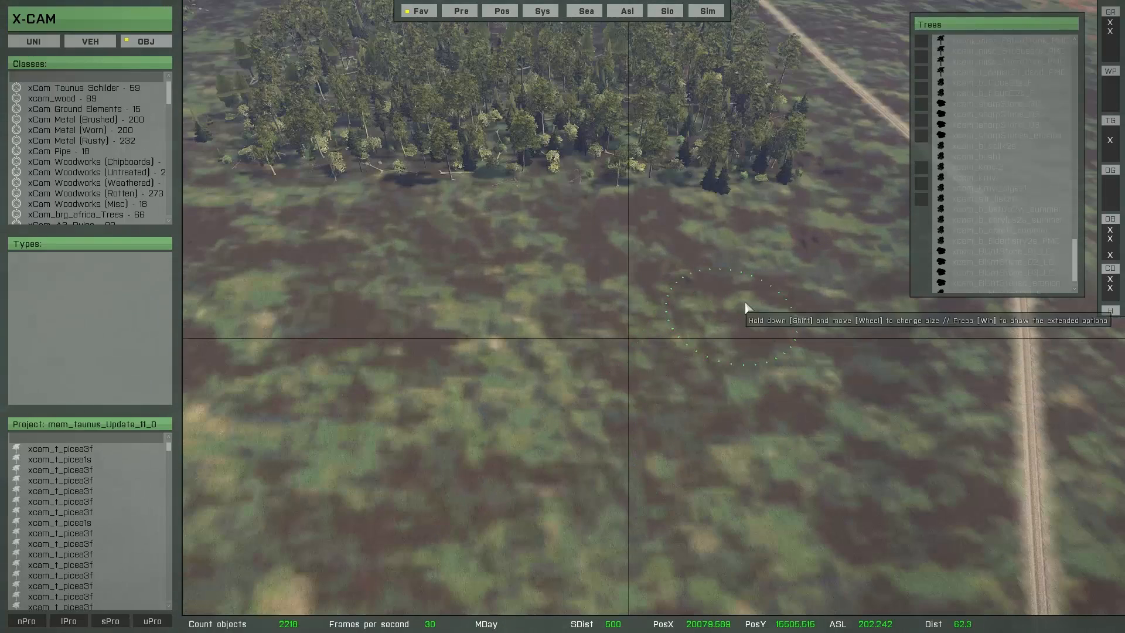
mouse_move(774, 297)
mouse_down()
mouse_move(574, 305)
mouse_move(501, 281)
mouse_move(275, 286)
mouse_move(310, 393)
mouse_move(440, 358)
mouse_move(504, 404)
mouse_move(699, 402)
mouse_move(822, 348)
mouse_move(858, 276)
mouse_move(884, 410)
mouse_move(836, 477)
mouse_move(571, 514)
mouse_move(399, 515)
mouse_move(341, 492)
mouse_up()
right_drag(341, 492, 436, 229)
mouse_move(436, 233)
mouse_down()
mouse_move(305, 218)
mouse_move(247, 258)
mouse_move(310, 289)
mouse_move(363, 270)
mouse_move(261, 349)
mouse_move(364, 394)
mouse_move(409, 379)
mouse_move(470, 388)
mouse_move(351, 459)
mouse_move(707, 498)
mouse_move(879, 477)
mouse_move(949, 439)
mouse_move(818, 334)
mouse_move(715, 413)
mouse_move(487, 352)
mouse_move(544, 446)
mouse_move(513, 457)
mouse_up()
key(a)
key(w)
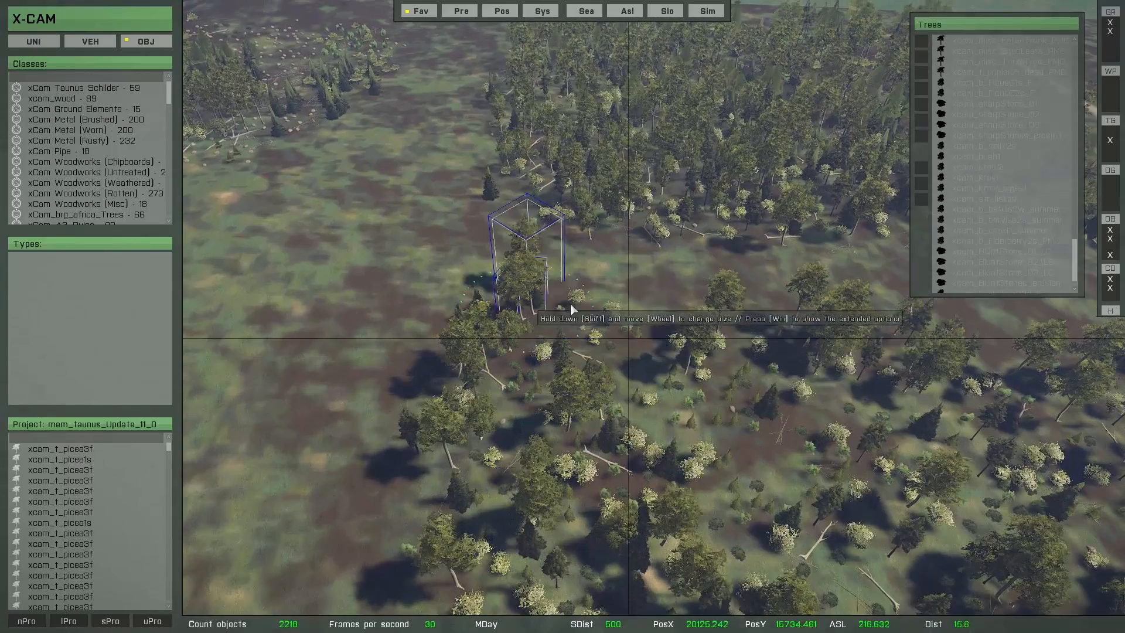
Step: Fill the gap in the third stand towards the dirt road and save its multibrush objects
key(d)
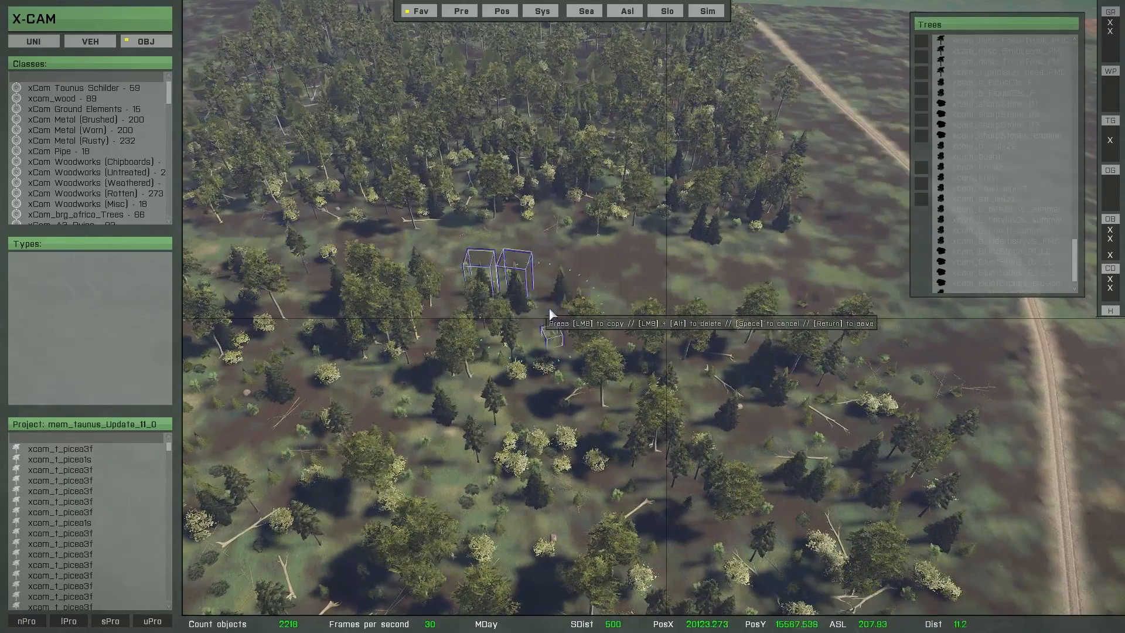
mouse_move(713, 320)
mouse_down()
mouse_move(863, 329)
mouse_move(916, 356)
mouse_move(896, 463)
mouse_move(828, 320)
mouse_move(750, 432)
mouse_up()
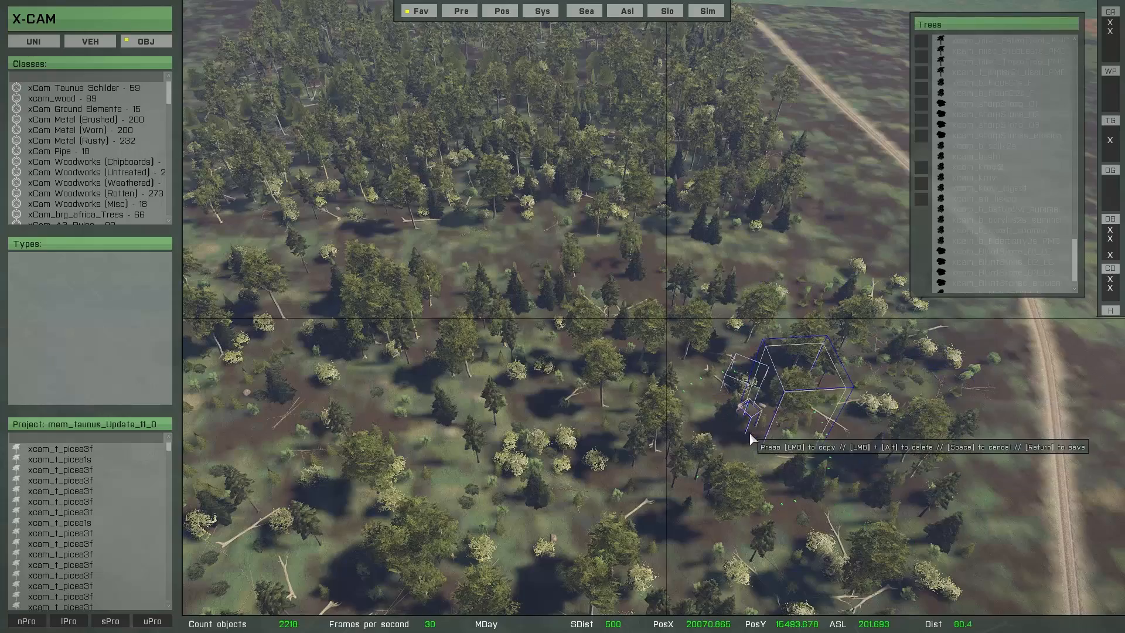
key(s)
key(a)
key(Return)
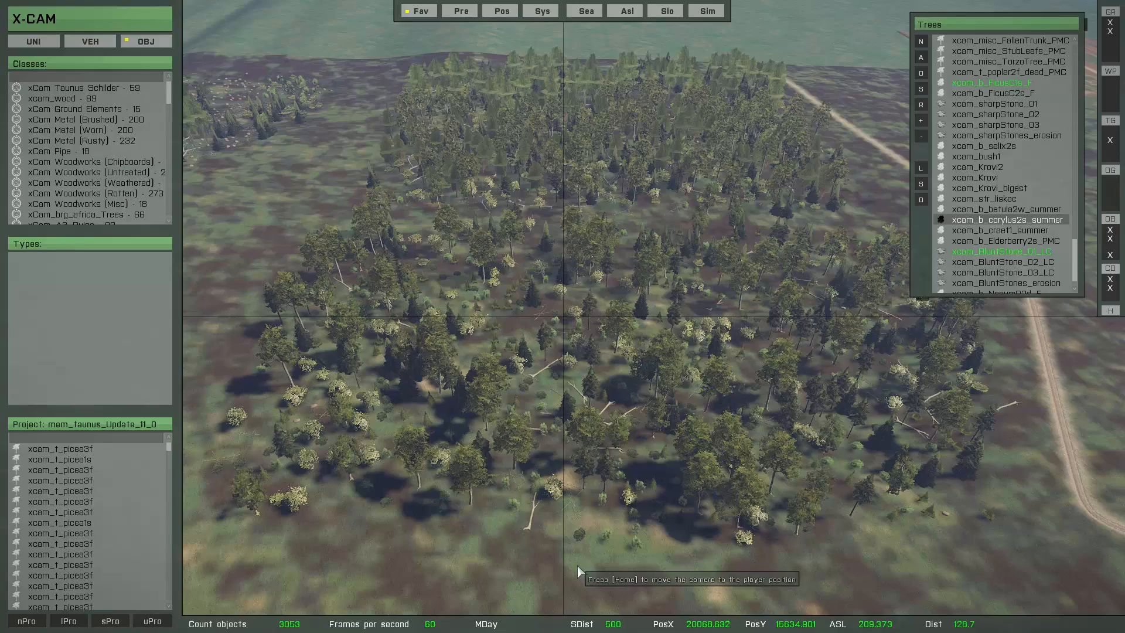
Step: Compare the density and species mix of the second and third stands from above
key(w)
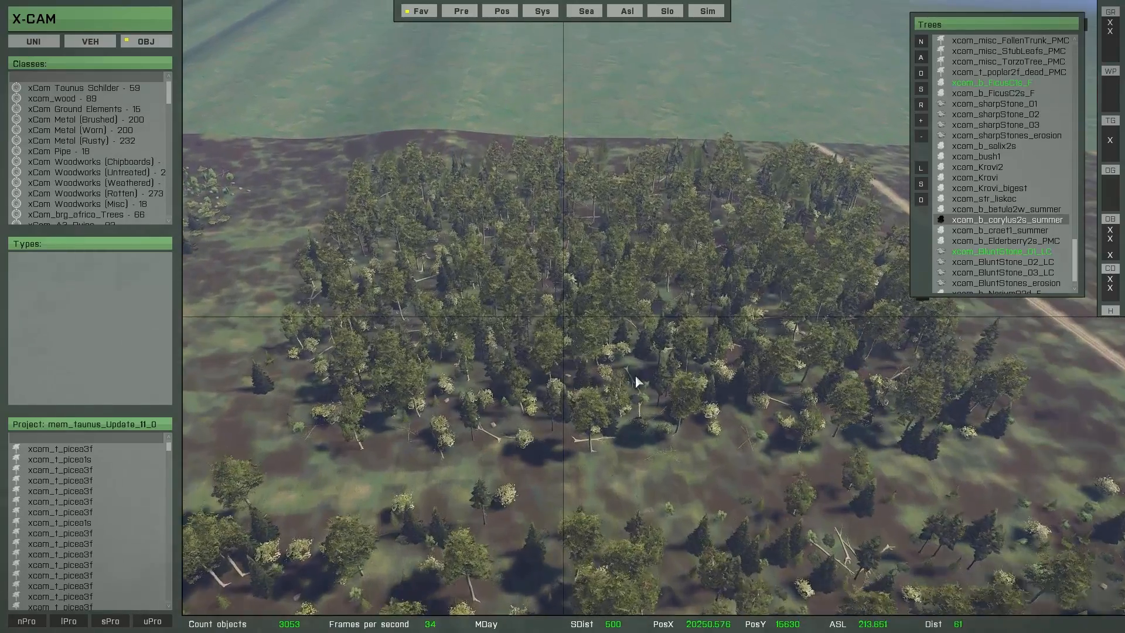
key(w)
key(d)
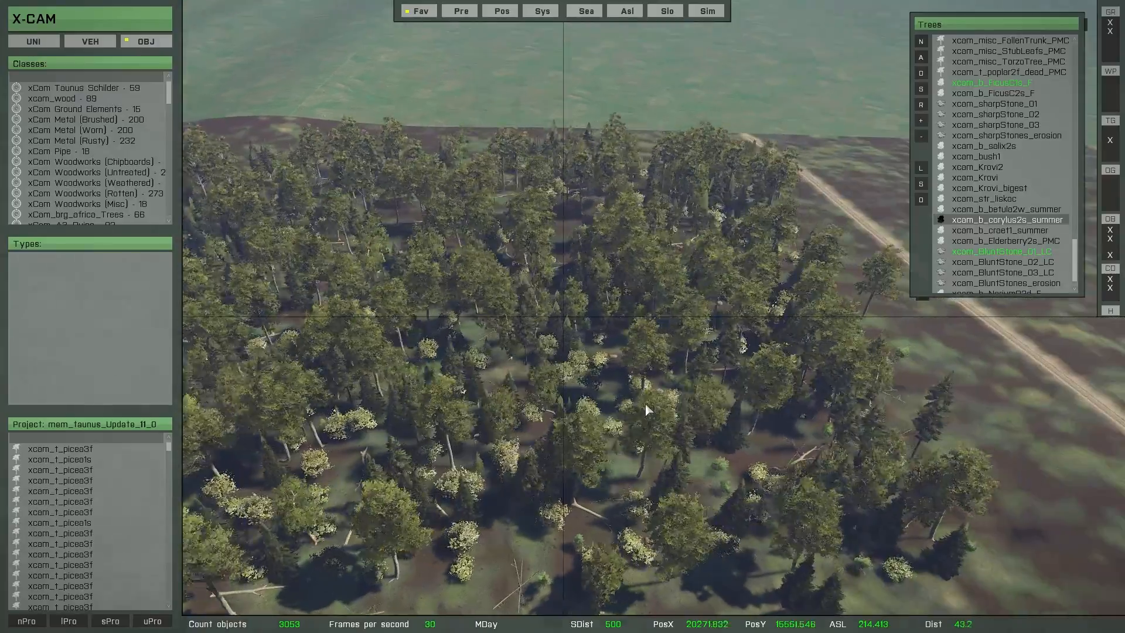
key(a)
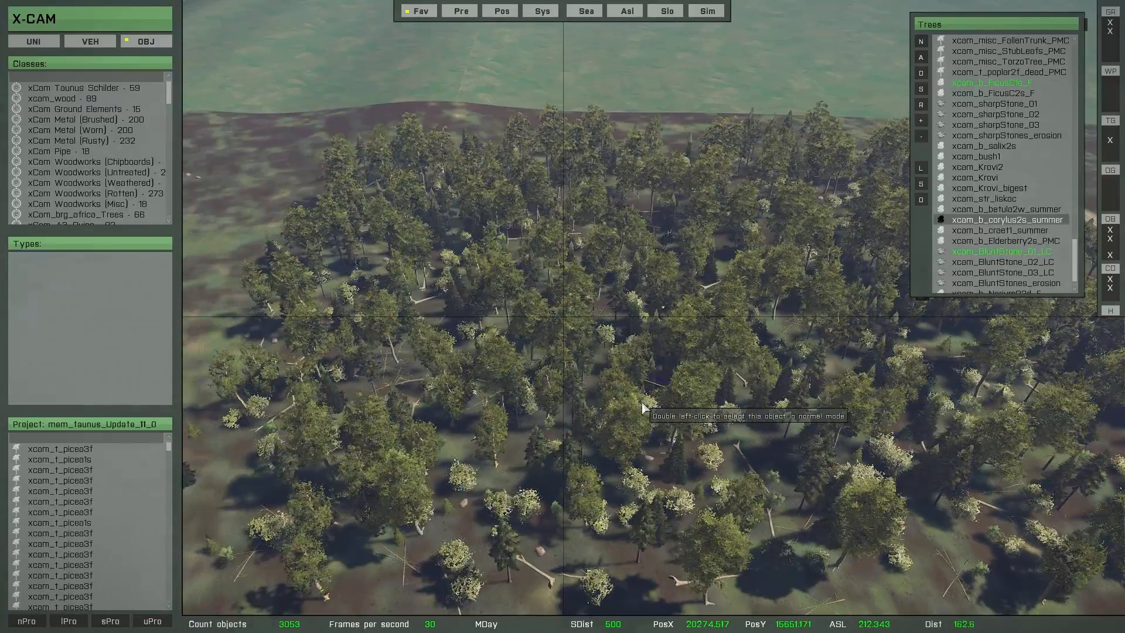
key(s)
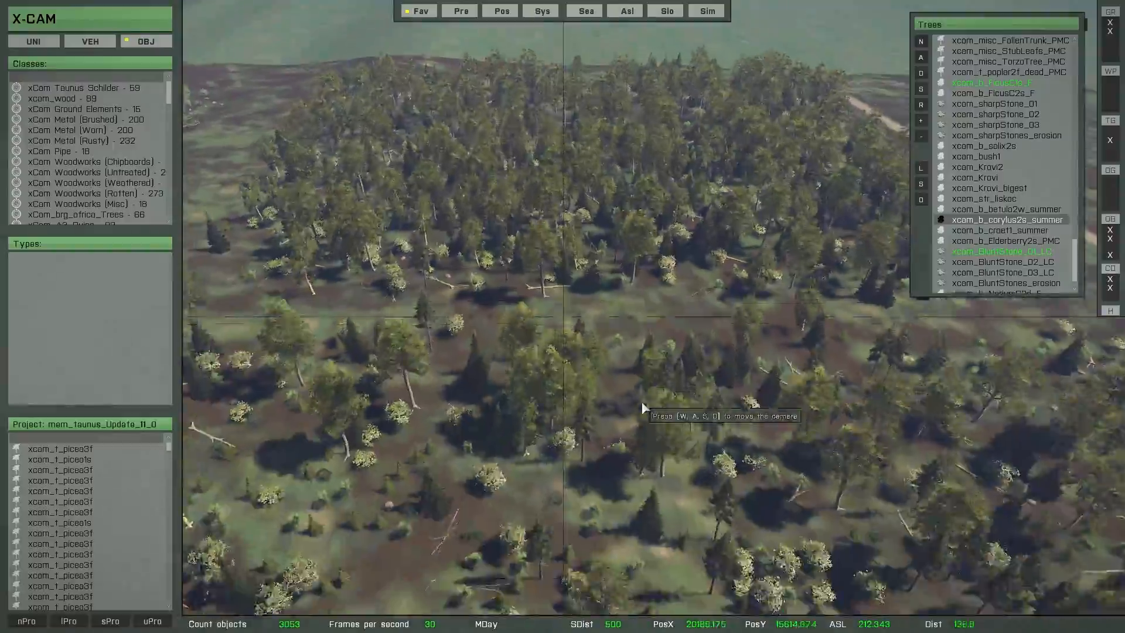
key(s)
key(a)
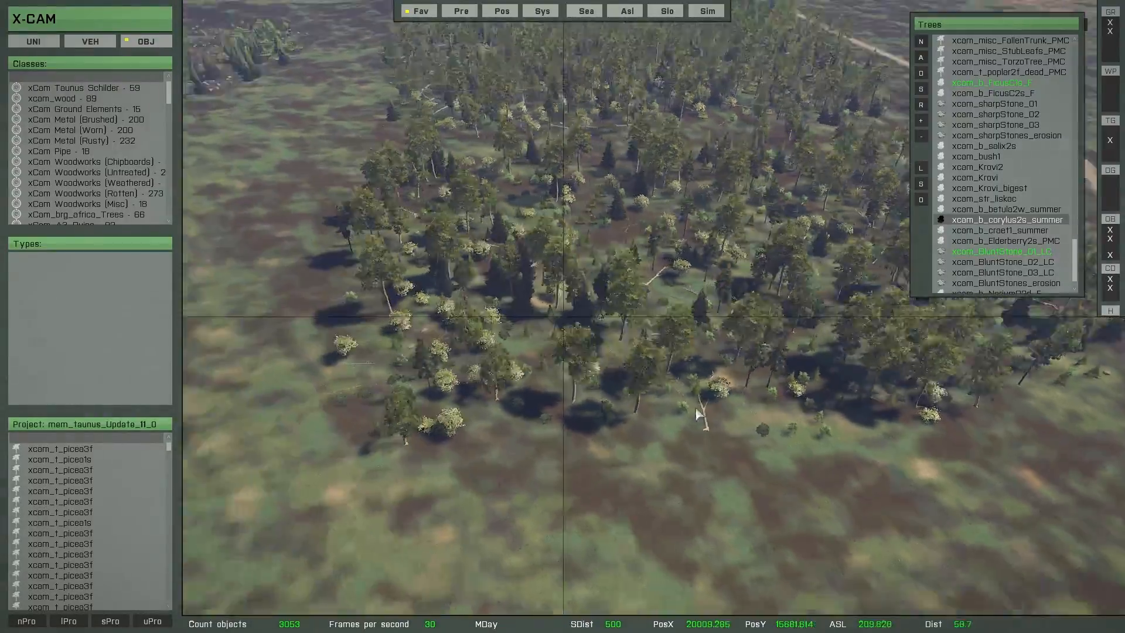
key(w)
key(d)
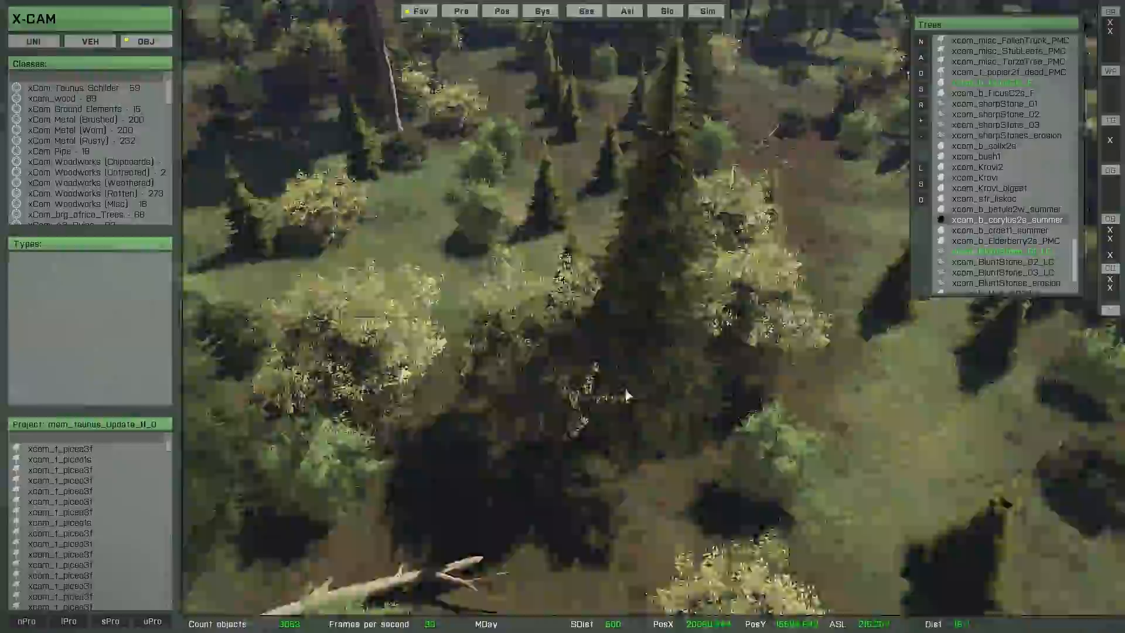
Step: Examine the species clusters, dead wood, undergrowth and forest edge of the painted stands at close range
key(w)
right_drag(626, 396, 635, 434)
key(a)
key(q)
key(w)
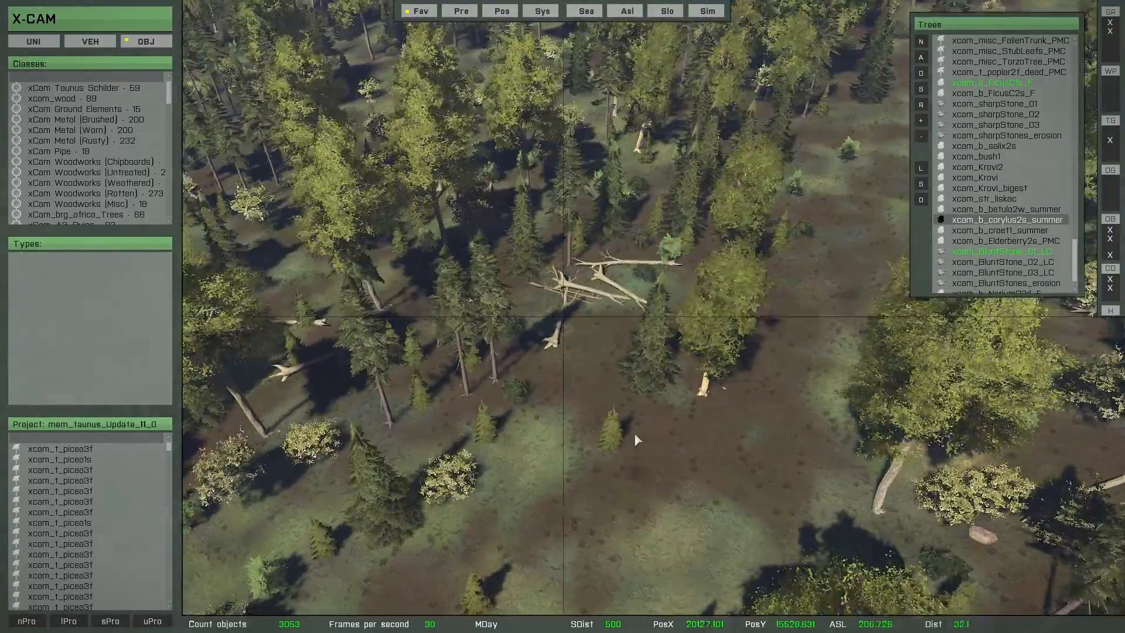
key(w)
right_drag(624, 226, 651, 235)
key(w)
key(w)
key(a)
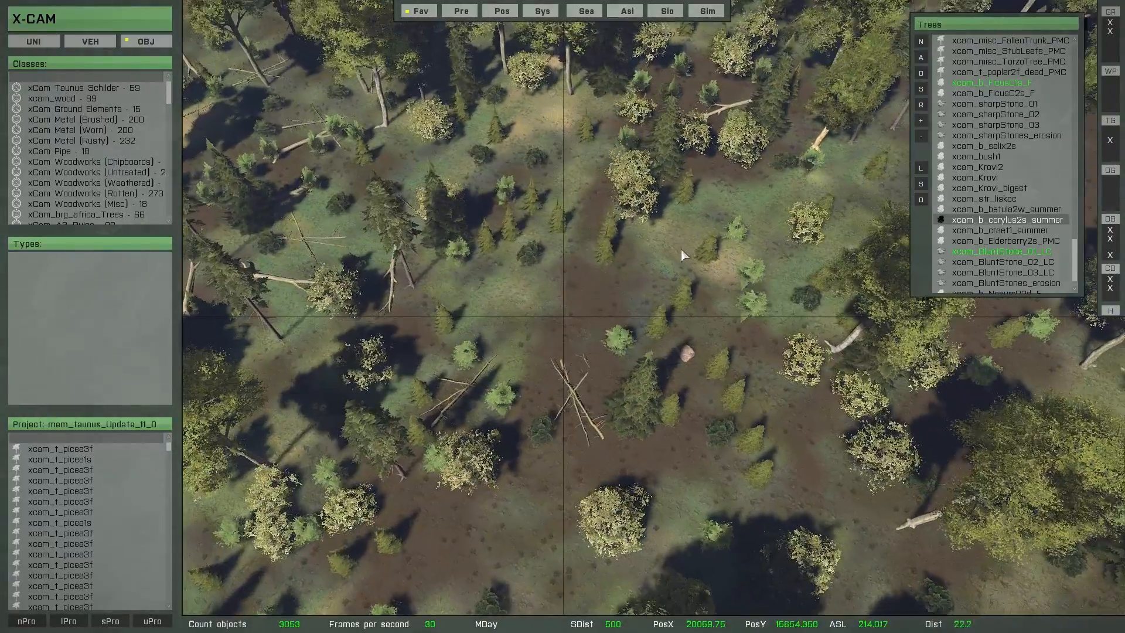
key(a)
right_drag(530, 359, 746, 271)
key(a)
key(w)
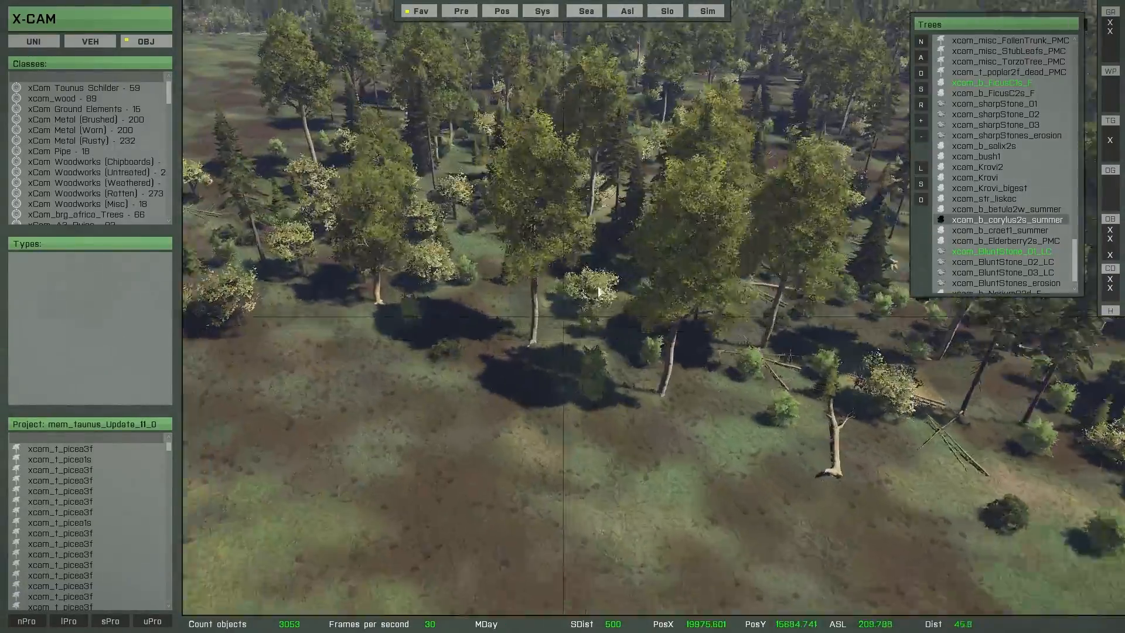
right_drag(680, 282, 549, 337)
key(s)
key(w)
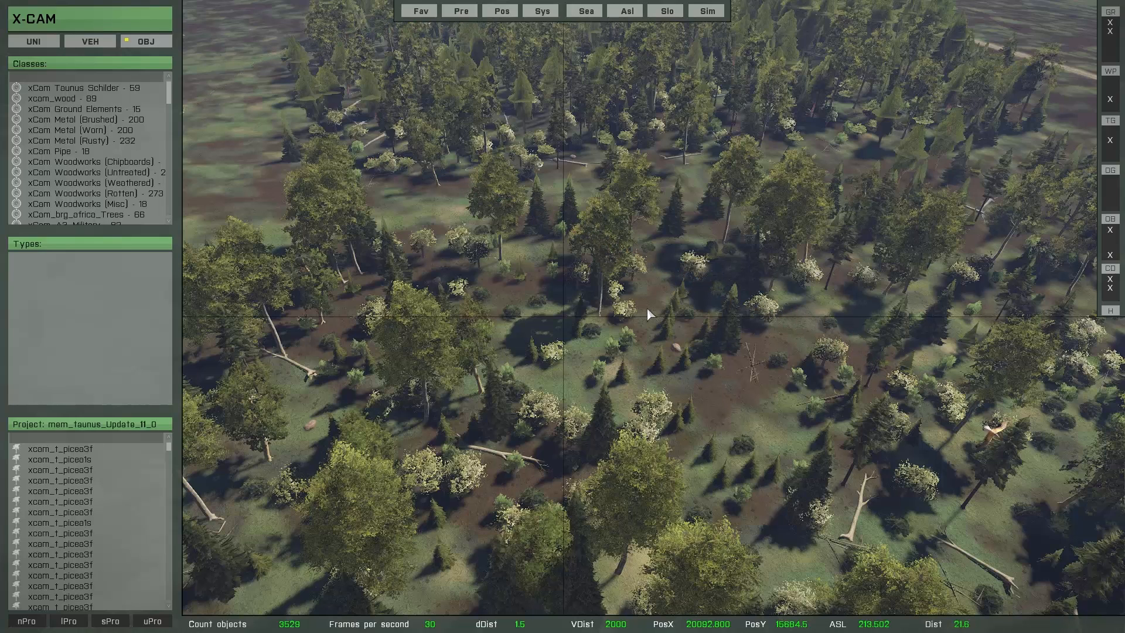
Step: Mark a patch of objects in each of the three forest stands with a brush selection
drag(568, 288, 487, 324)
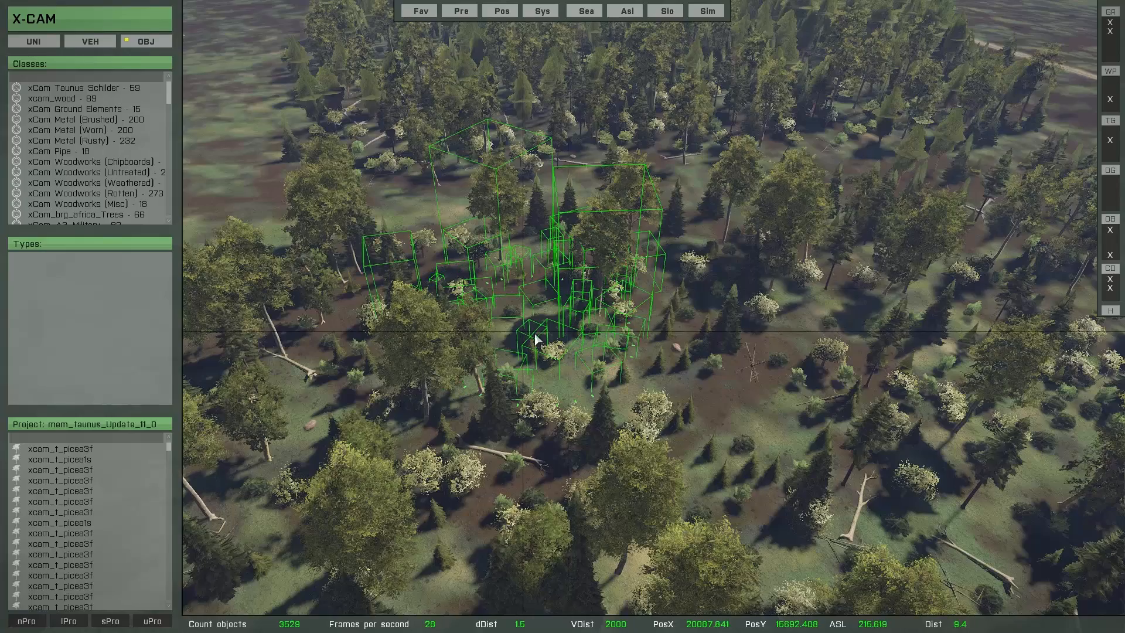
scroll(535, 335, down, 3)
drag(635, 157, 589, 171)
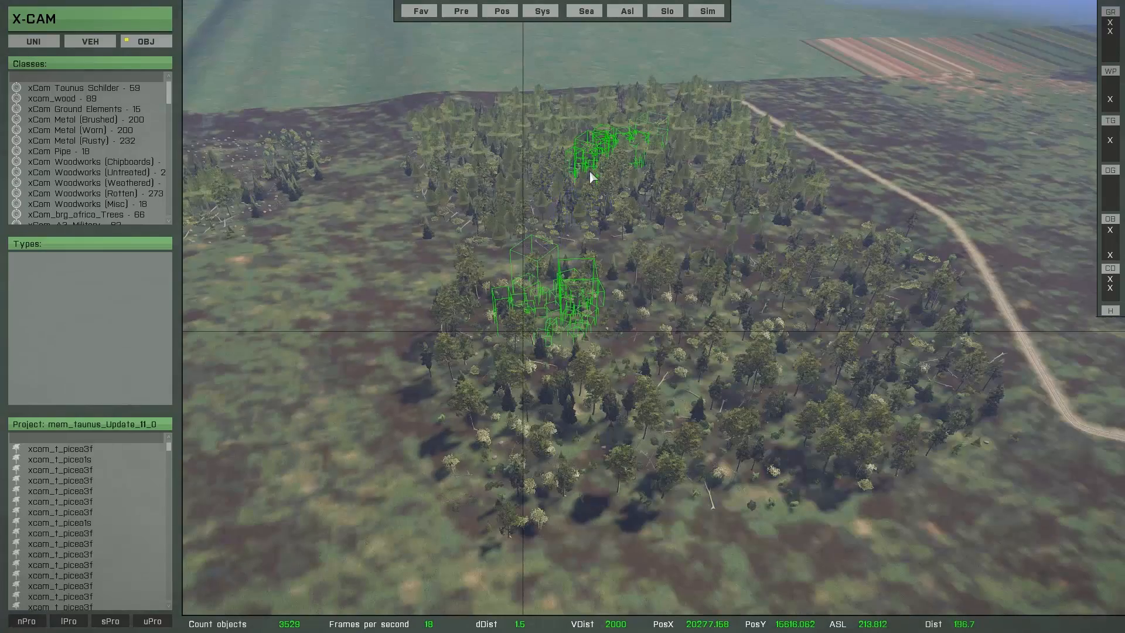
right_drag(567, 265, 511, 147)
drag(511, 148, 465, 96)
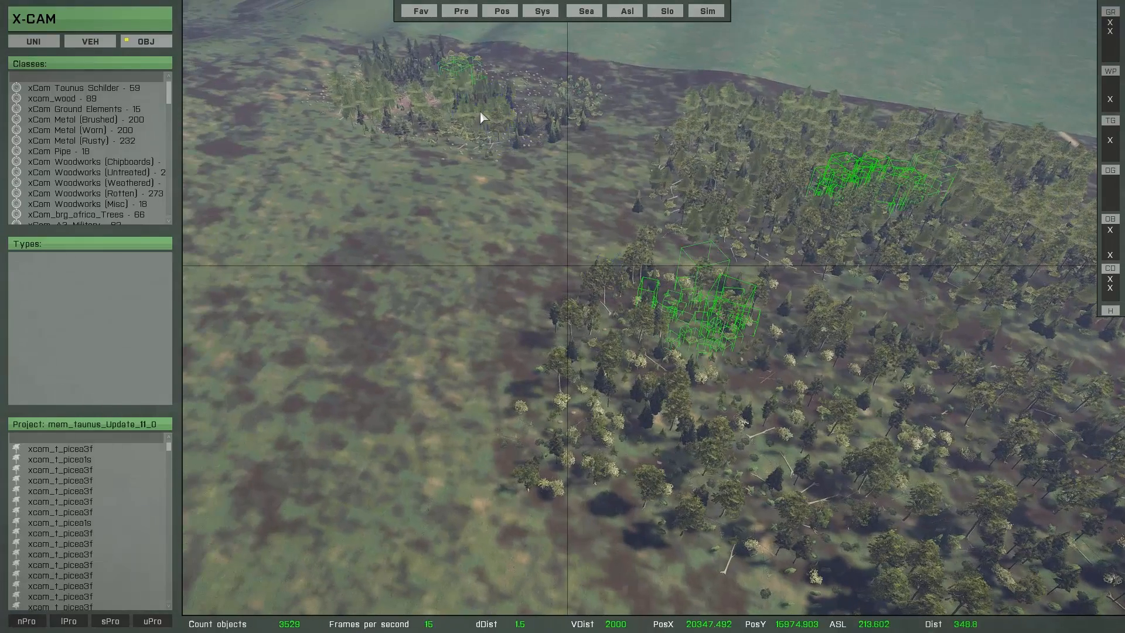
right_drag(529, 233, 531, 233)
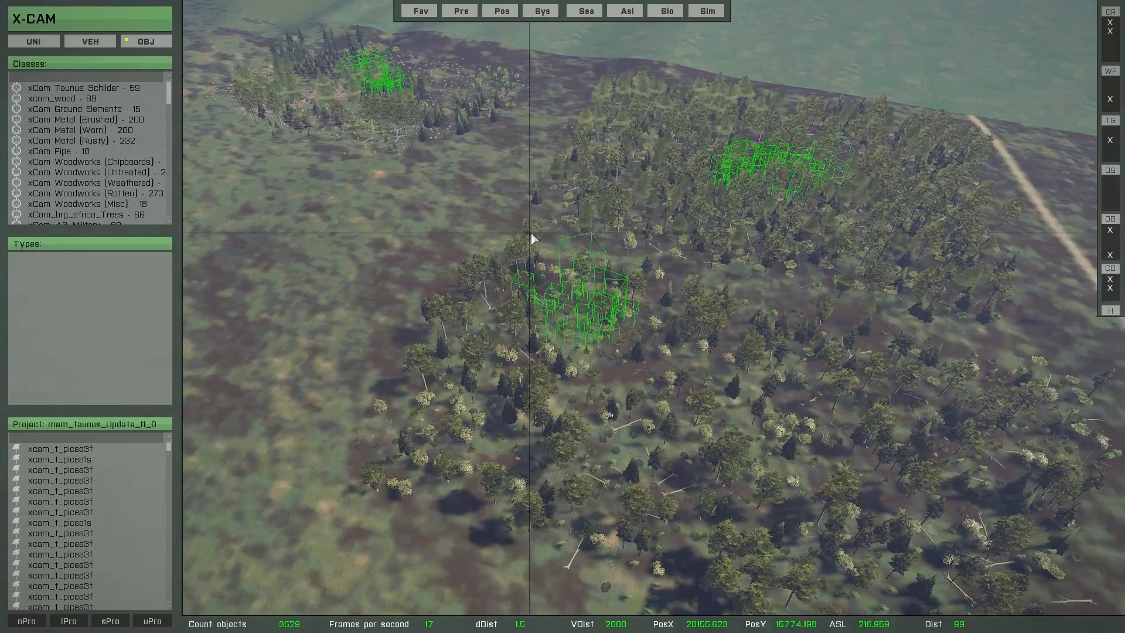
Step: Turn ASL mode off and release the selected object group in the nearest stand
key(Escape)
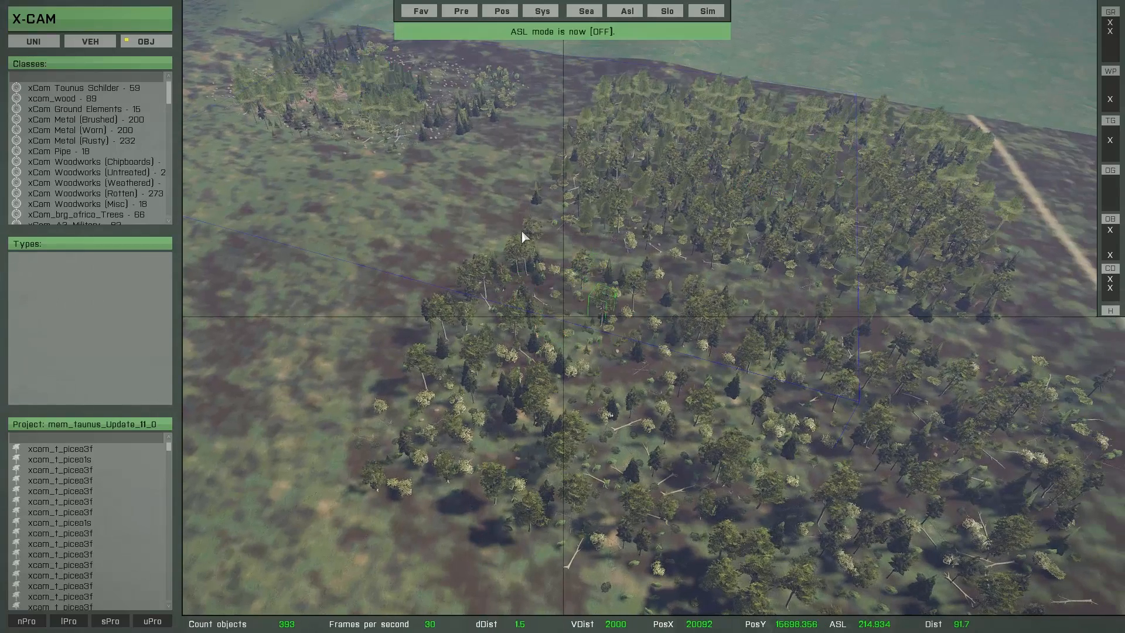
key(ctrl+c)
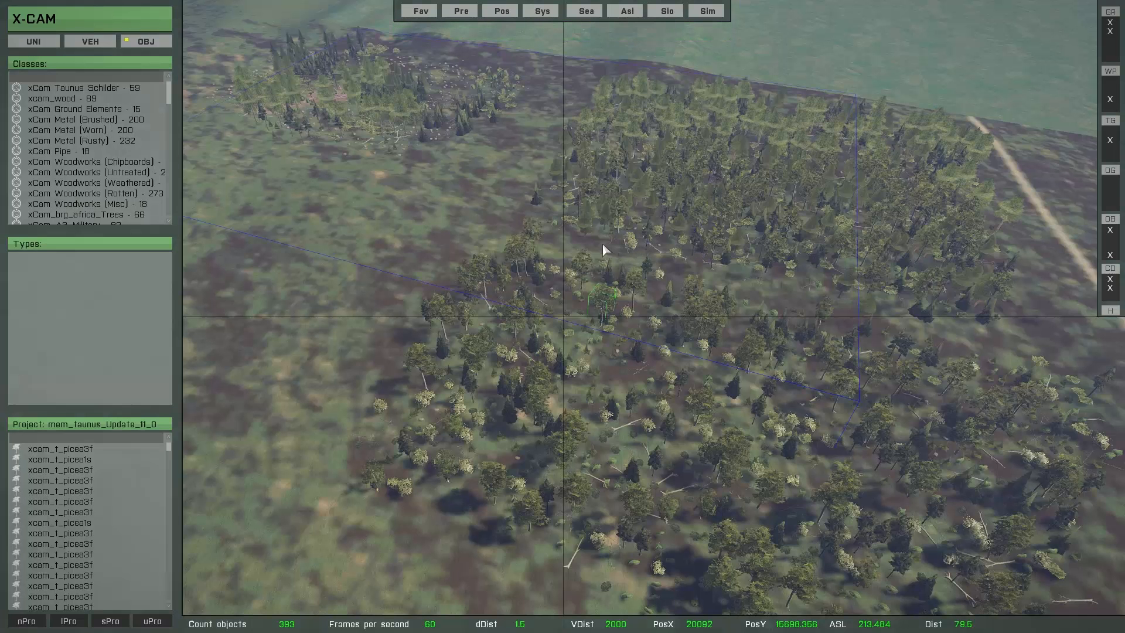
click(602, 243)
right_drag(602, 242, 636, 360)
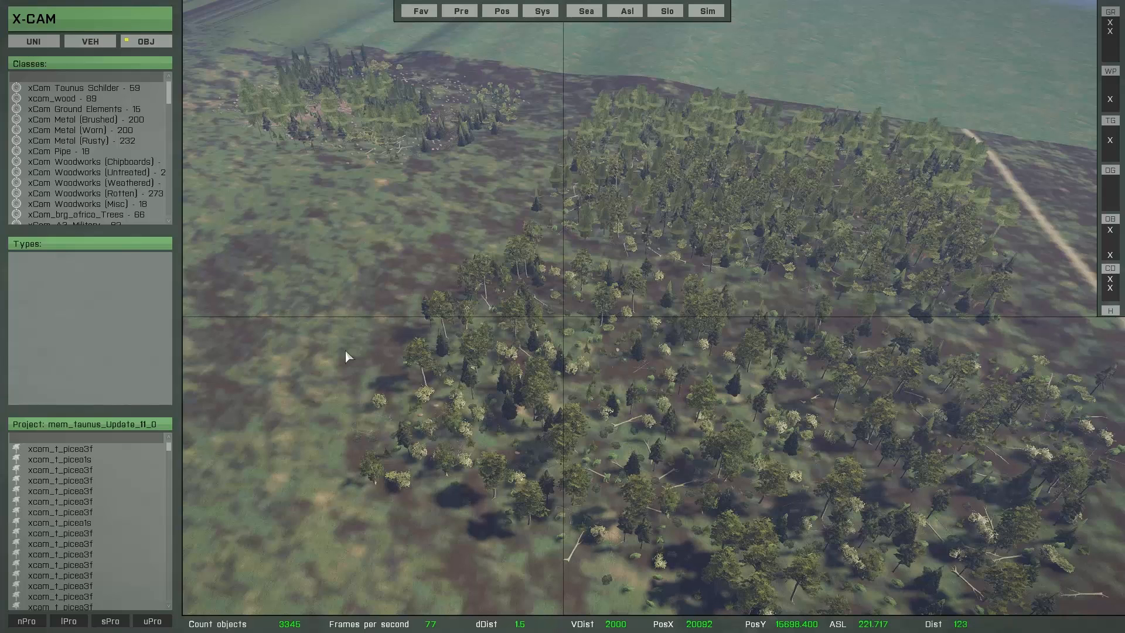
Step: Examine the light green bush between the boulder and the fallen trunks at close range
scroll(618, 410, up, 5)
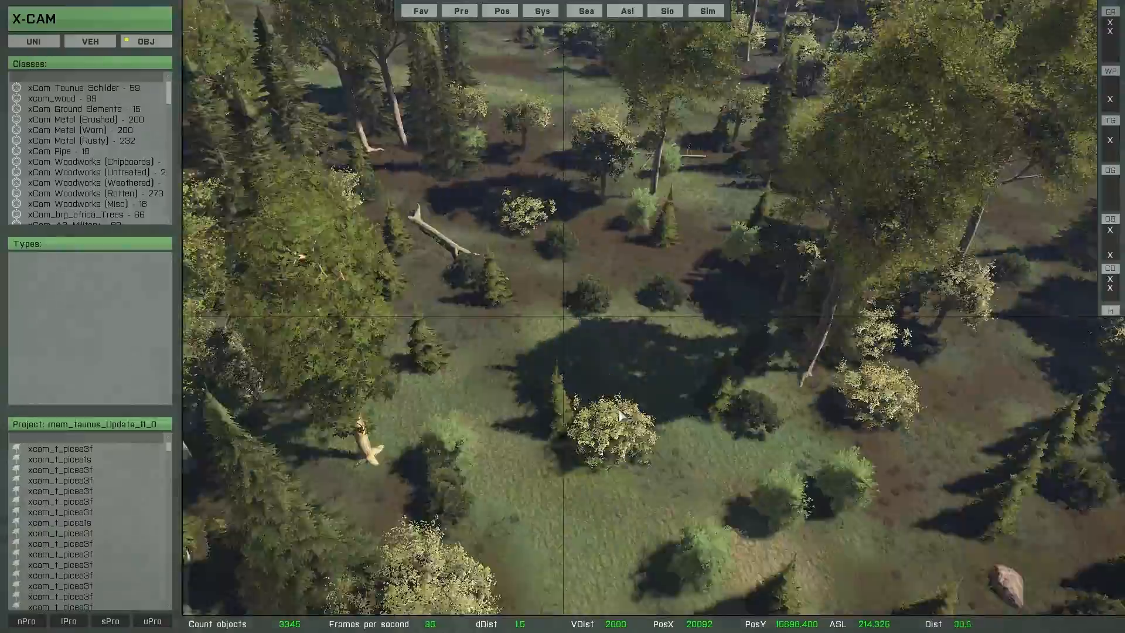
key(s)
key(d)
right_drag(618, 411, 593, 417)
scroll(586, 416, up, 5)
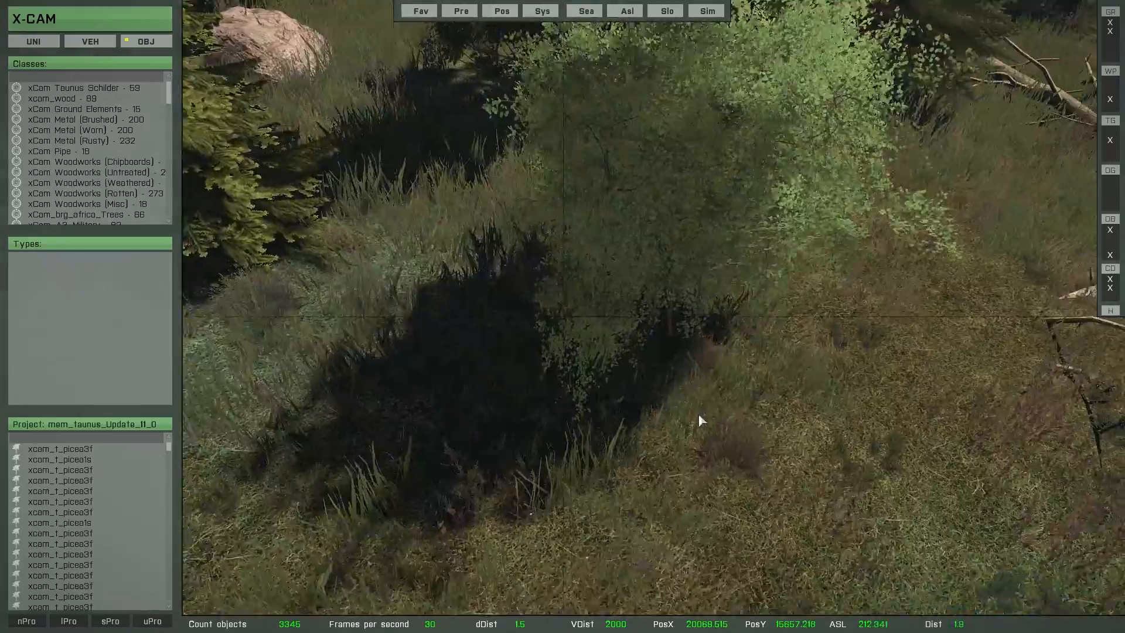
scroll(697, 412, down, 3)
key(w)
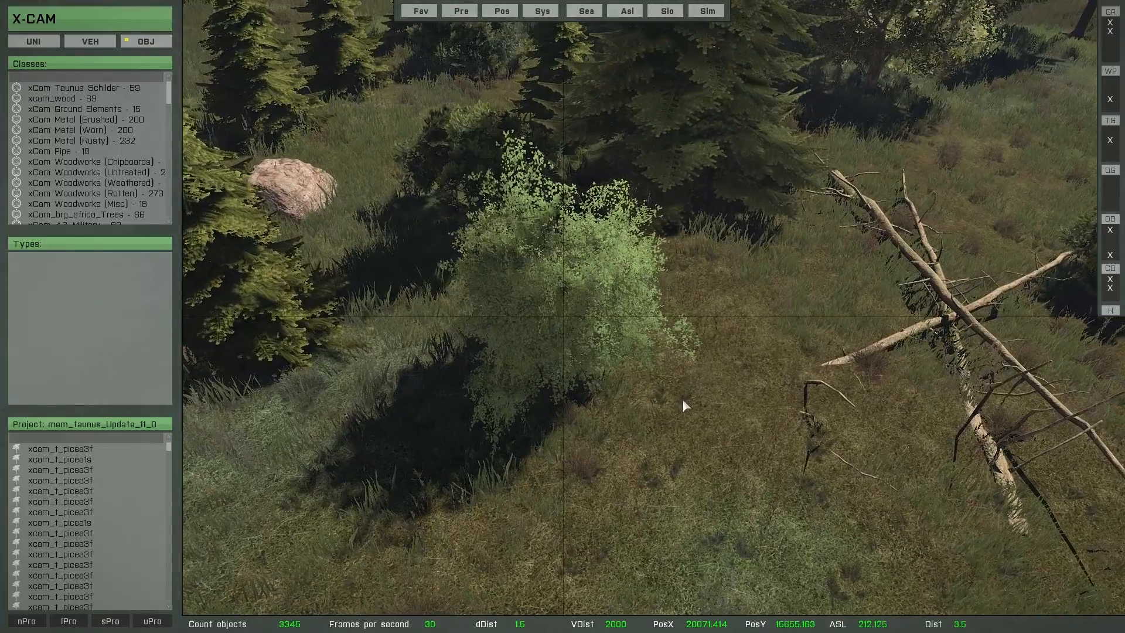
scroll(670, 396, up, 2)
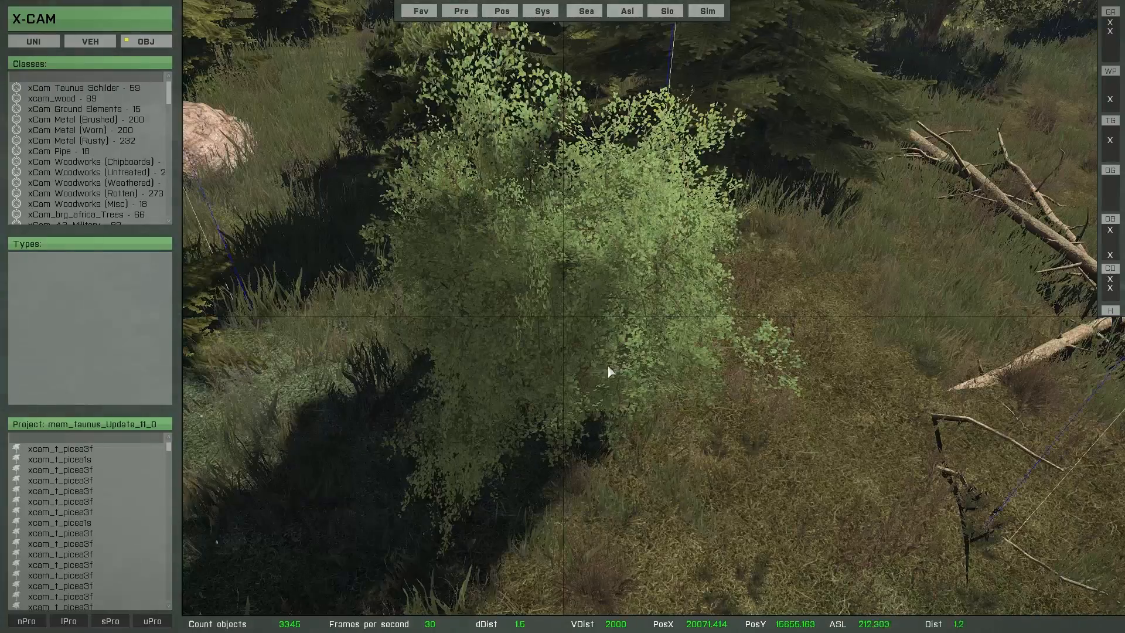
Step: Select the light green bush beside the boulder and try shifting it slightly
right_drag(608, 366, 630, 382)
right_drag(659, 380, 614, 388)
key(s)
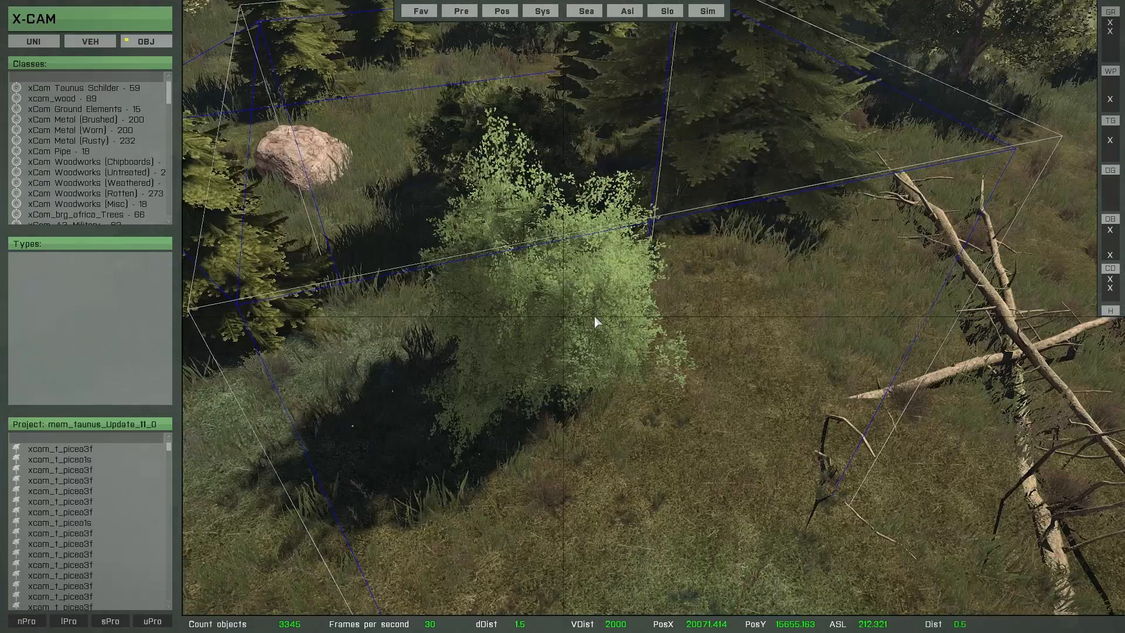
key(ctrl+a)
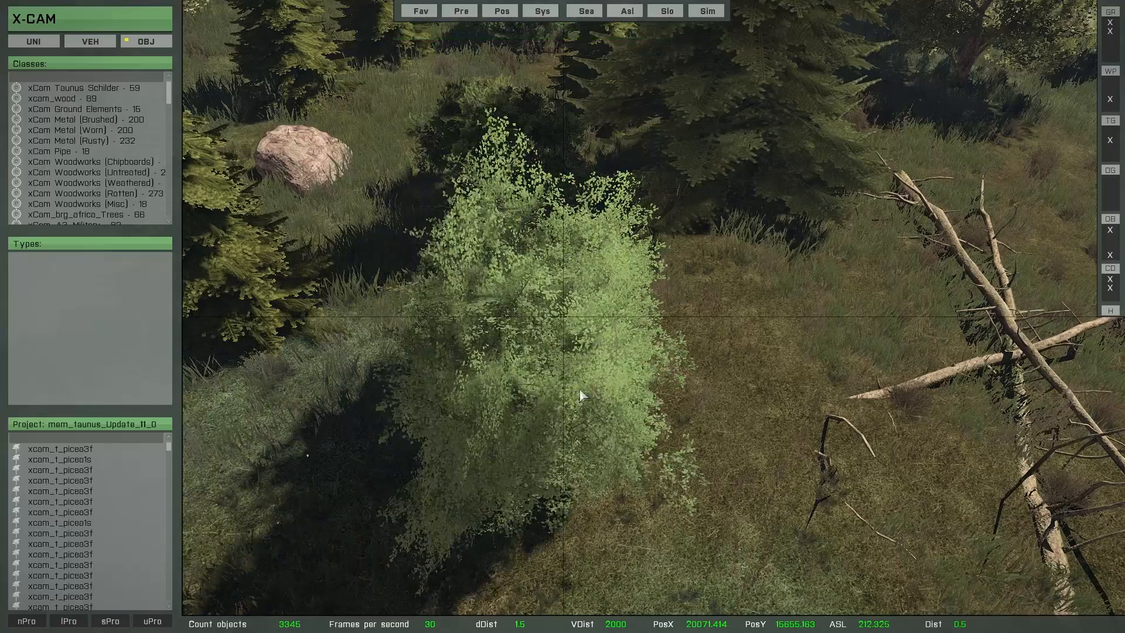
click(588, 316)
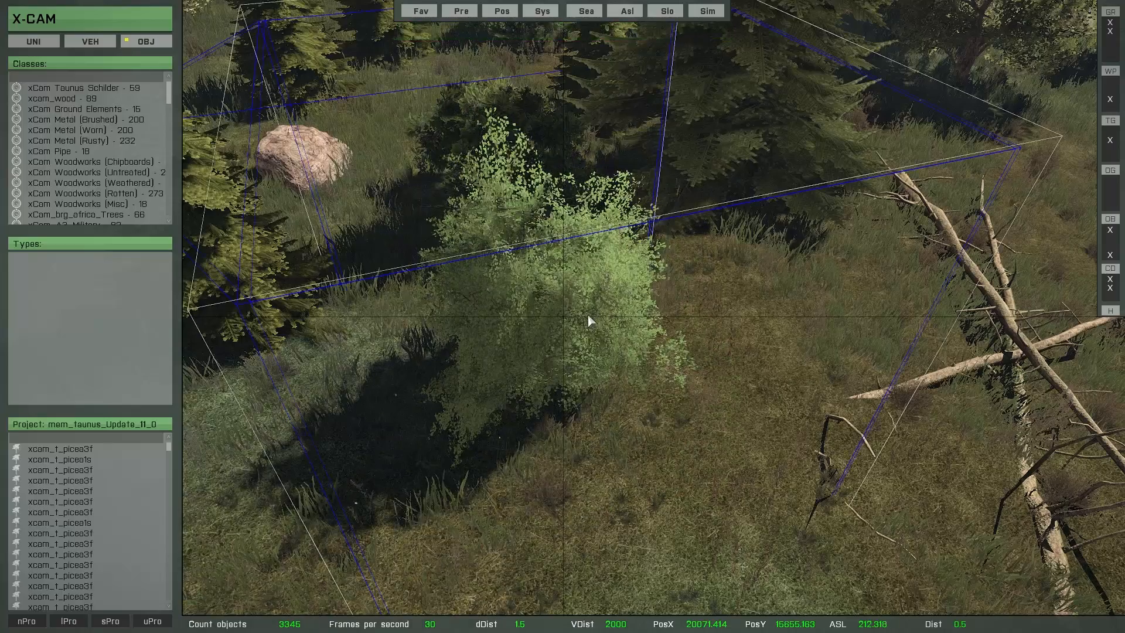
key(ctrl+a)
Step: Turn ASL mode off at the crossed fallen trunks and examine where they intersect at close range
right_drag(588, 316, 522, 366)
key(d)
click(593, 299)
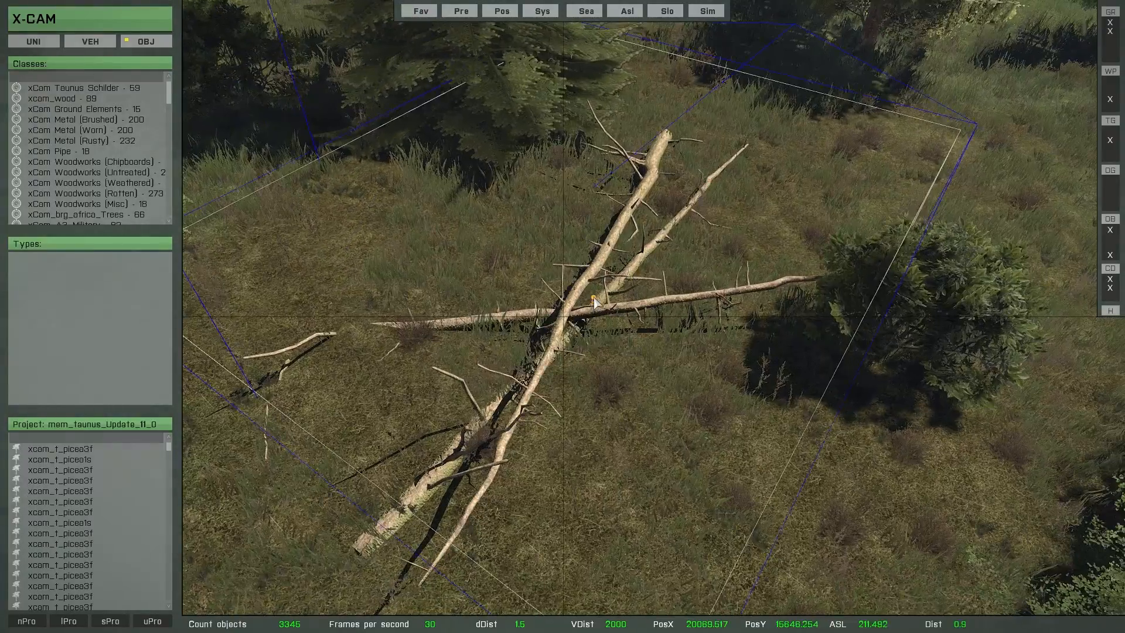
key(ctrl+a)
key(w)
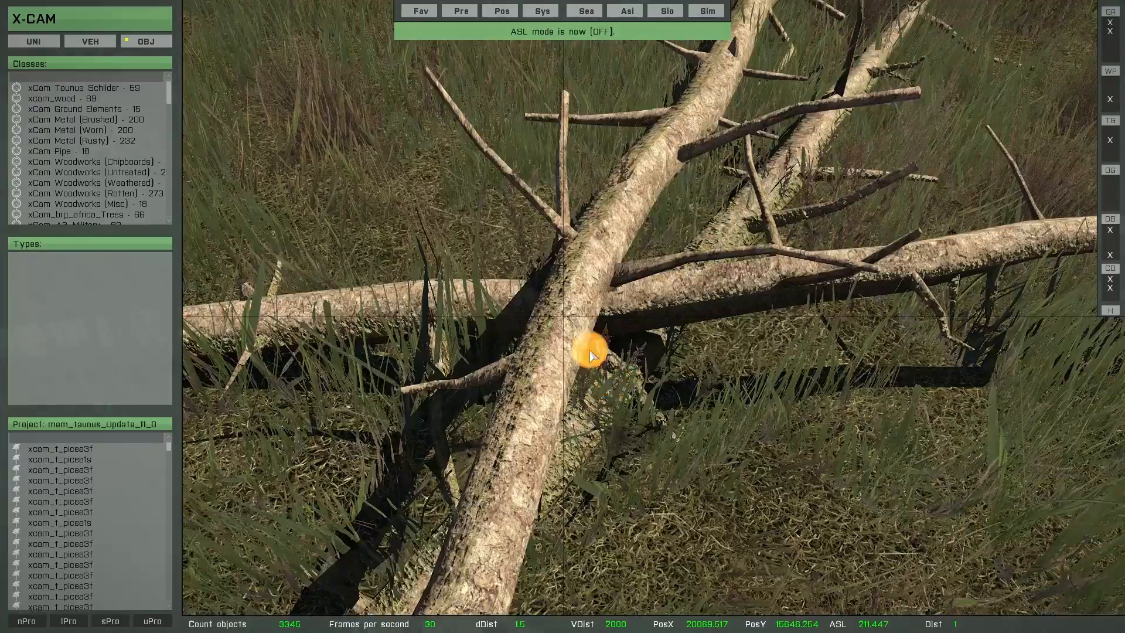
right_drag(589, 349, 561, 331)
alt+drag(568, 335, 528, 369)
key(s)
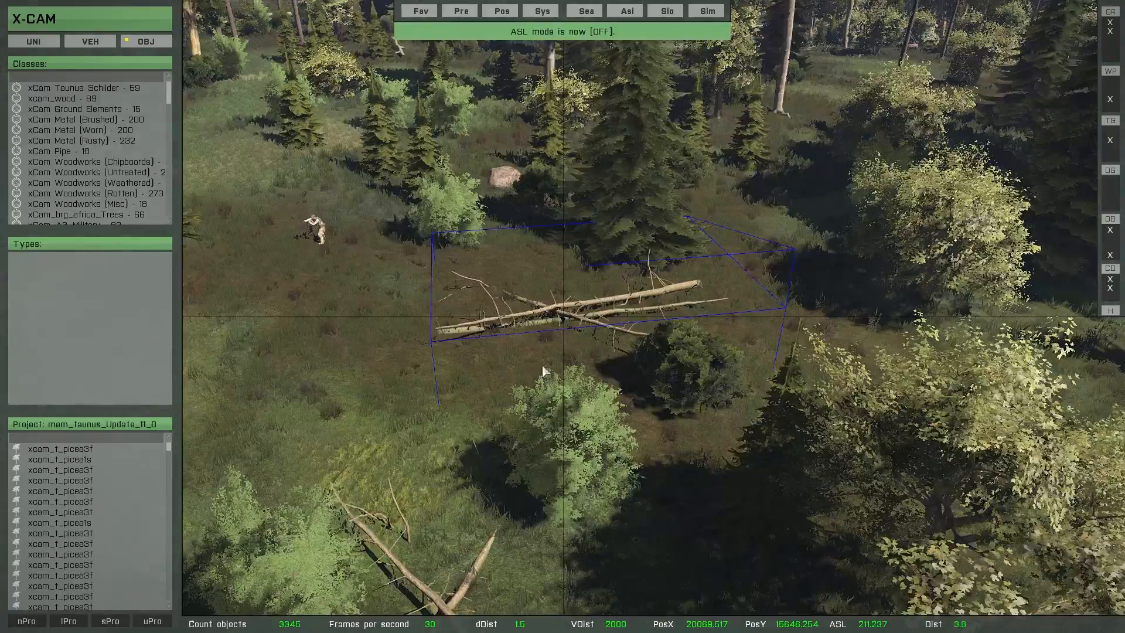
Step: Return to an overview of the forest stands and load the Verification button definition
key(s)
right_drag(535, 369, 579, 391)
key(s)
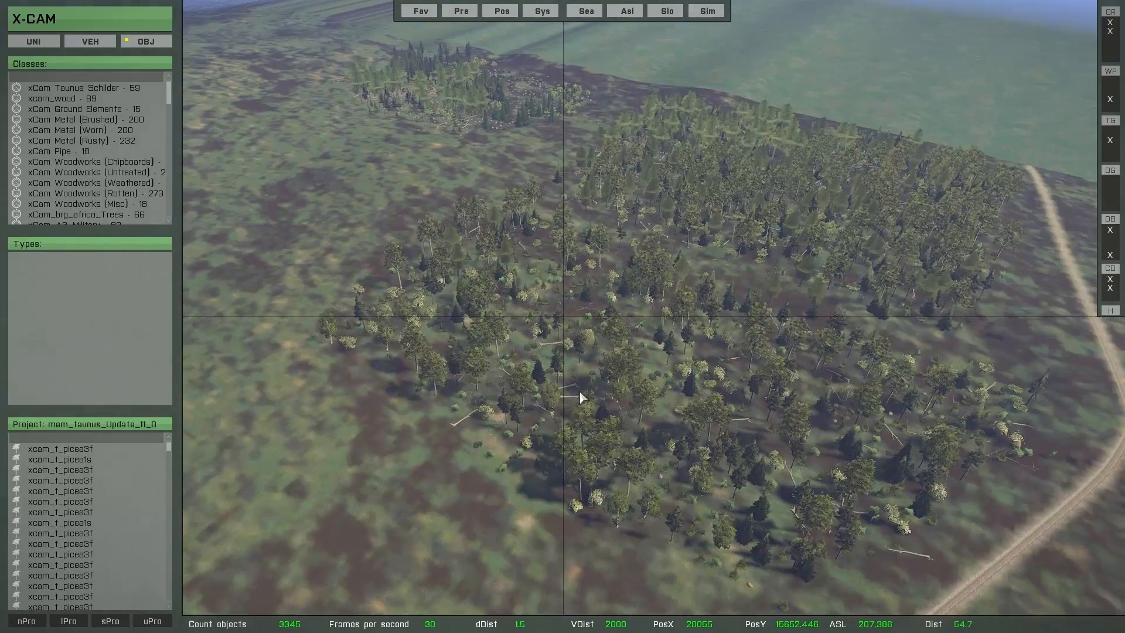
click(563, 391)
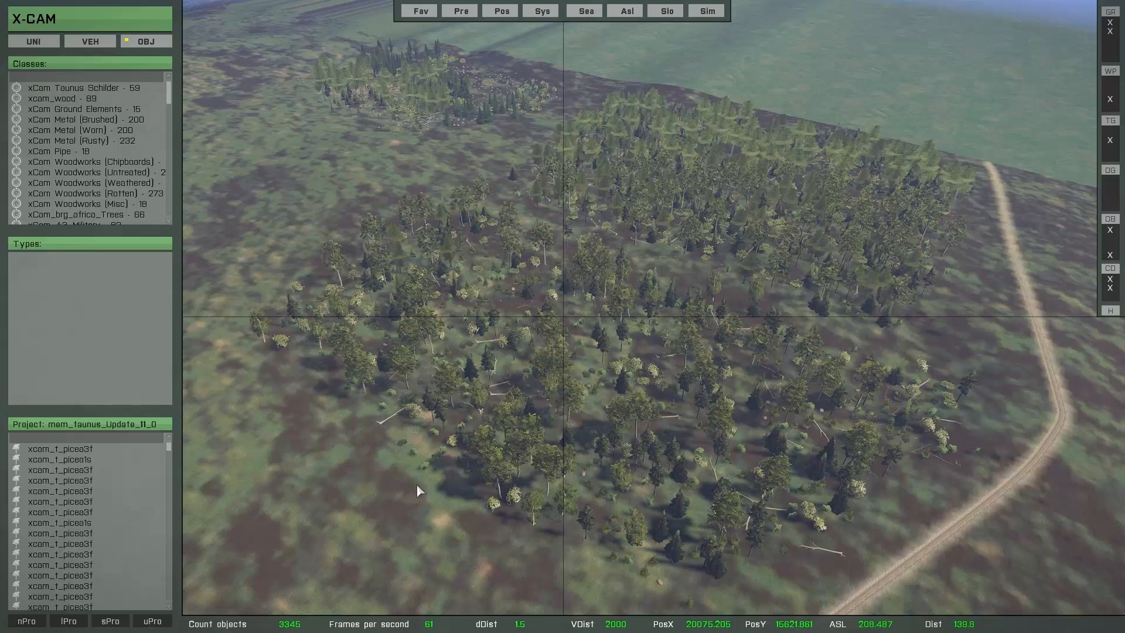
mouse_move(170, 530)
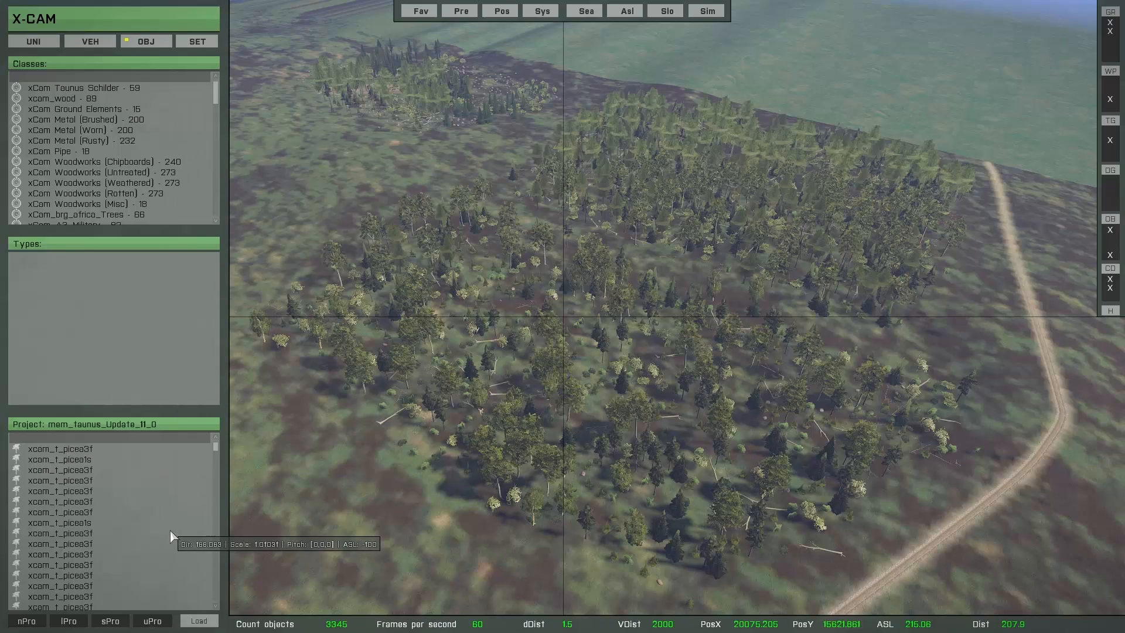
click(202, 622)
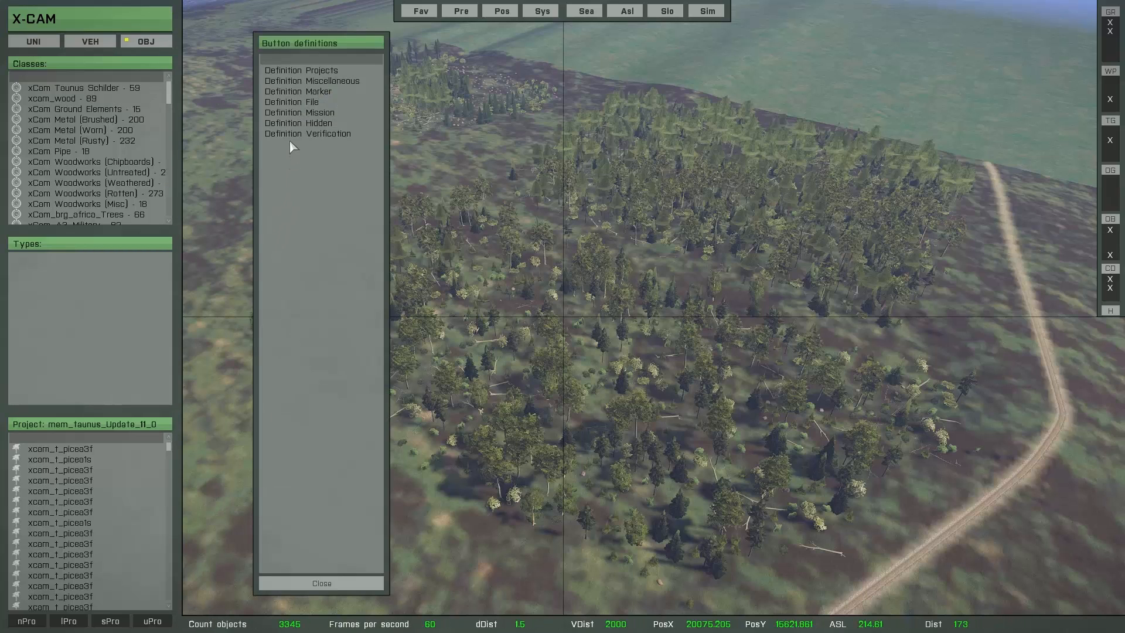
click(324, 135)
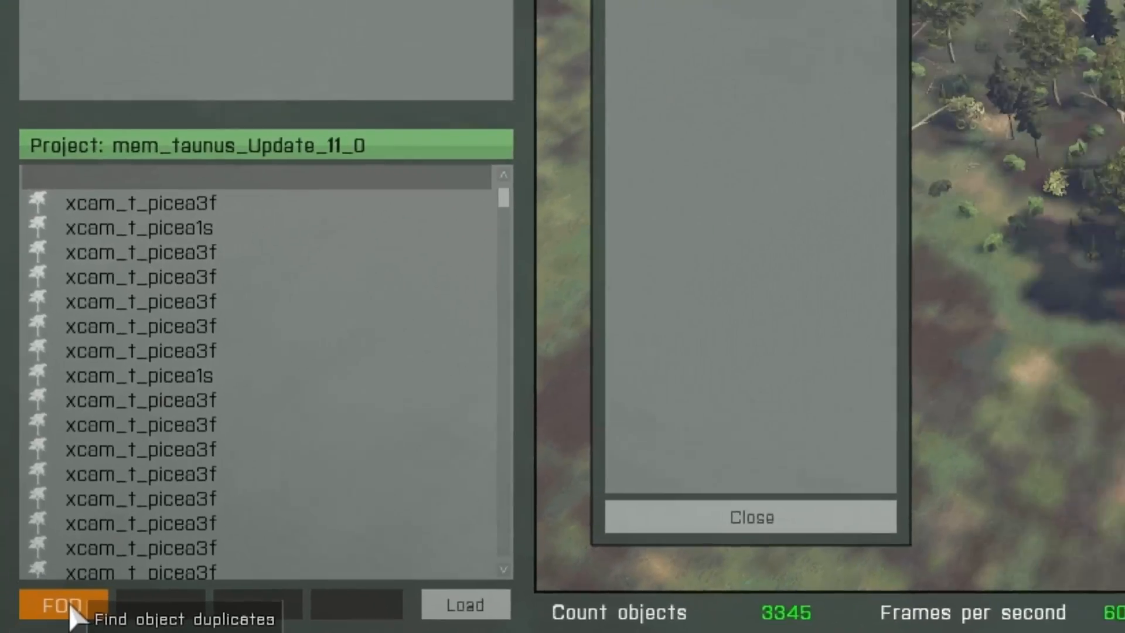
Step: Search for object duplicates among the placed forest objects
click(88, 612)
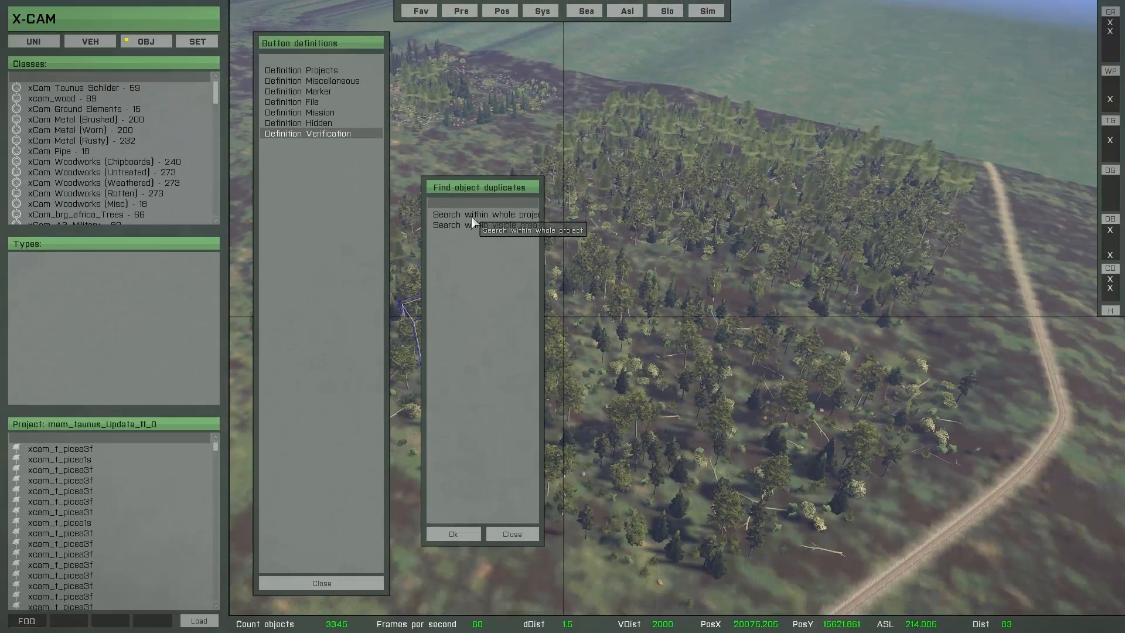
click(544, 459)
click(453, 533)
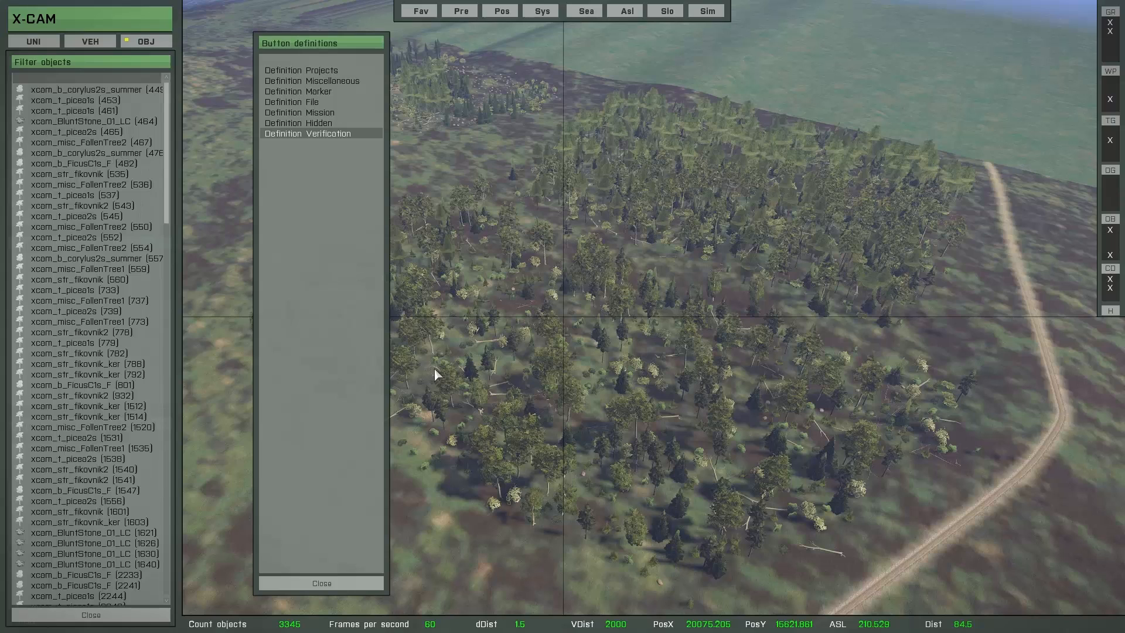
Step: Delete all listed duplicate objects, confirm the deletion, and close the button definitions
mouse_move(161, 176)
key(Delete)
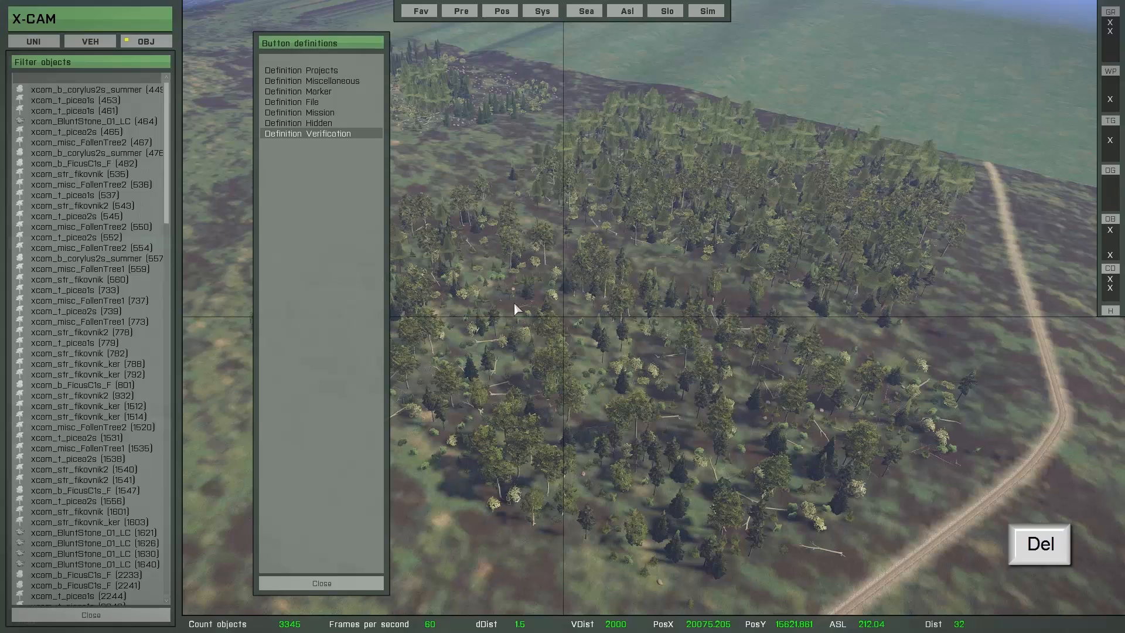
key(Delete)
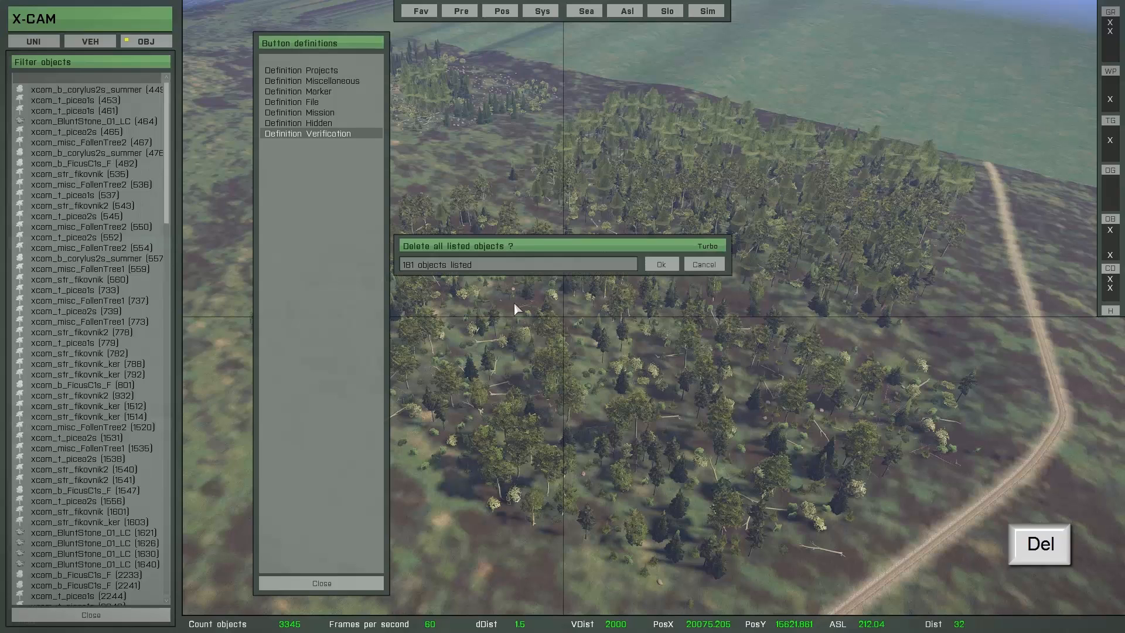
click(656, 265)
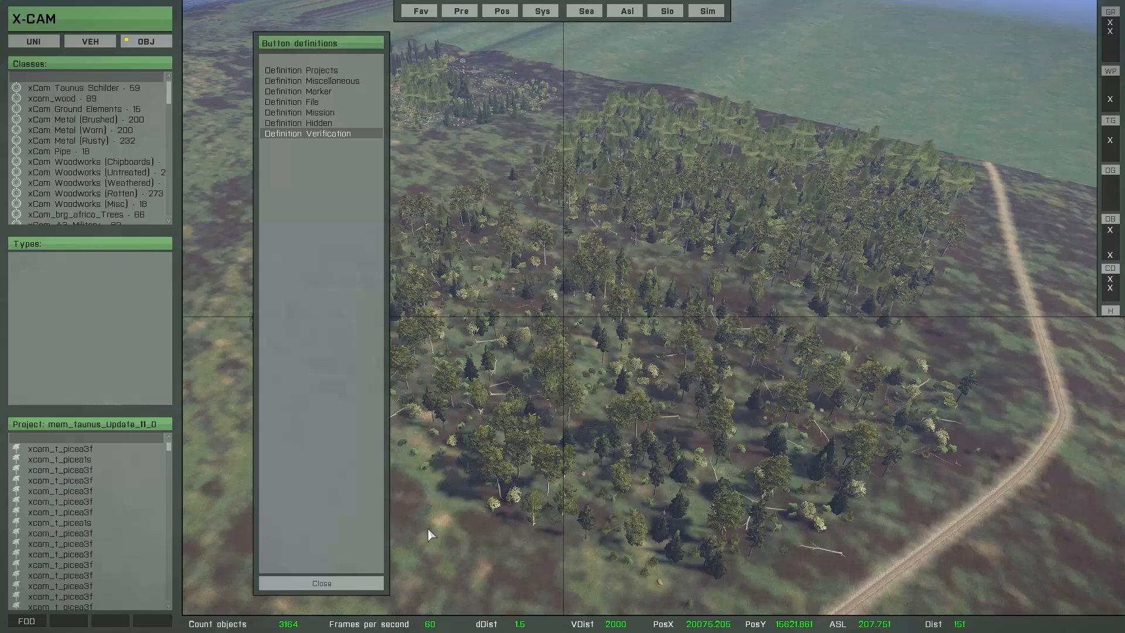
click(348, 583)
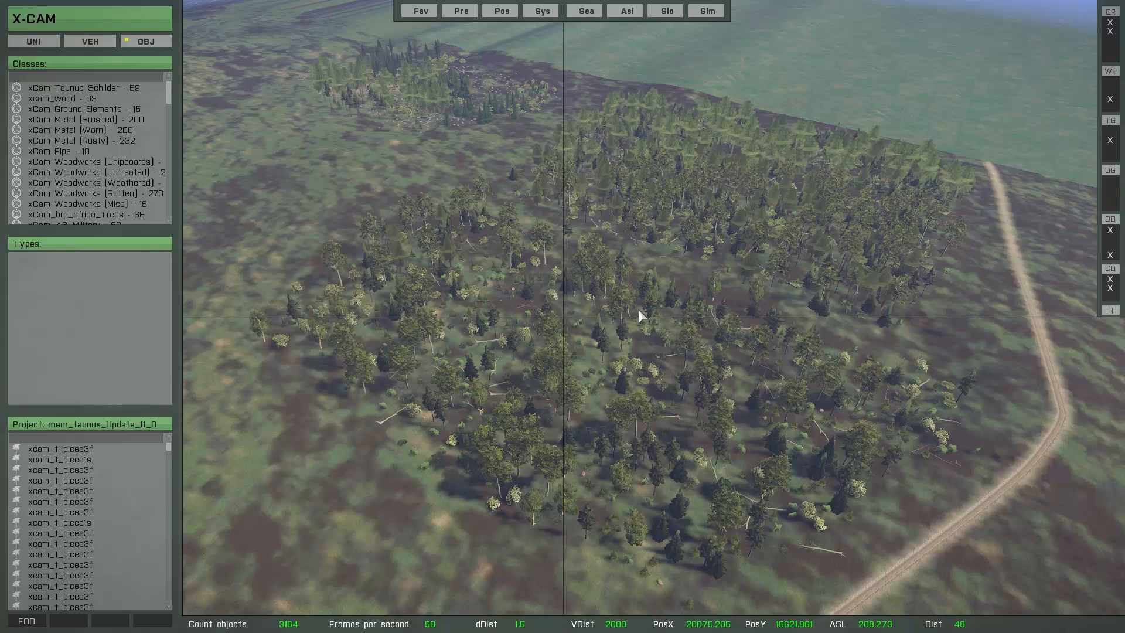